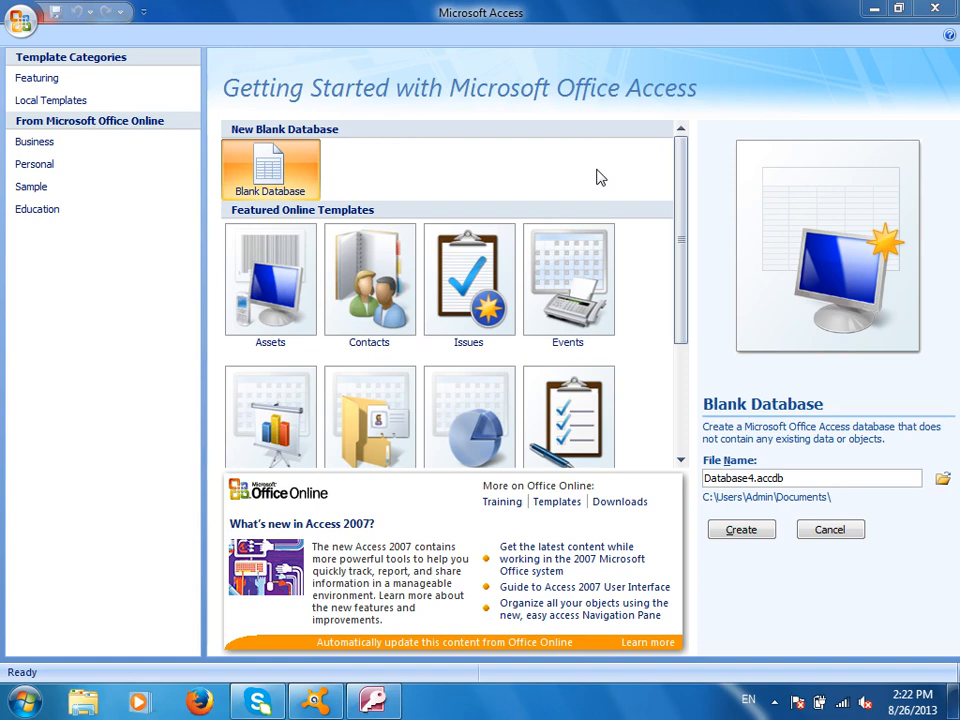
Replace the default file name with db and create the blank database
double_click(829, 477)
type("db")
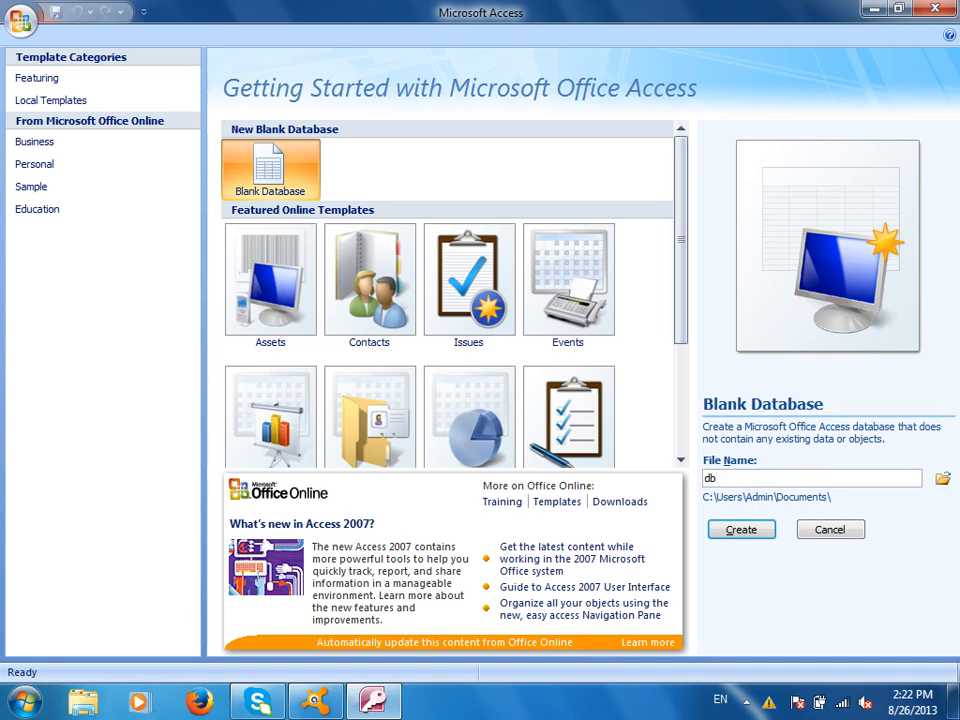
left_click(735, 529)
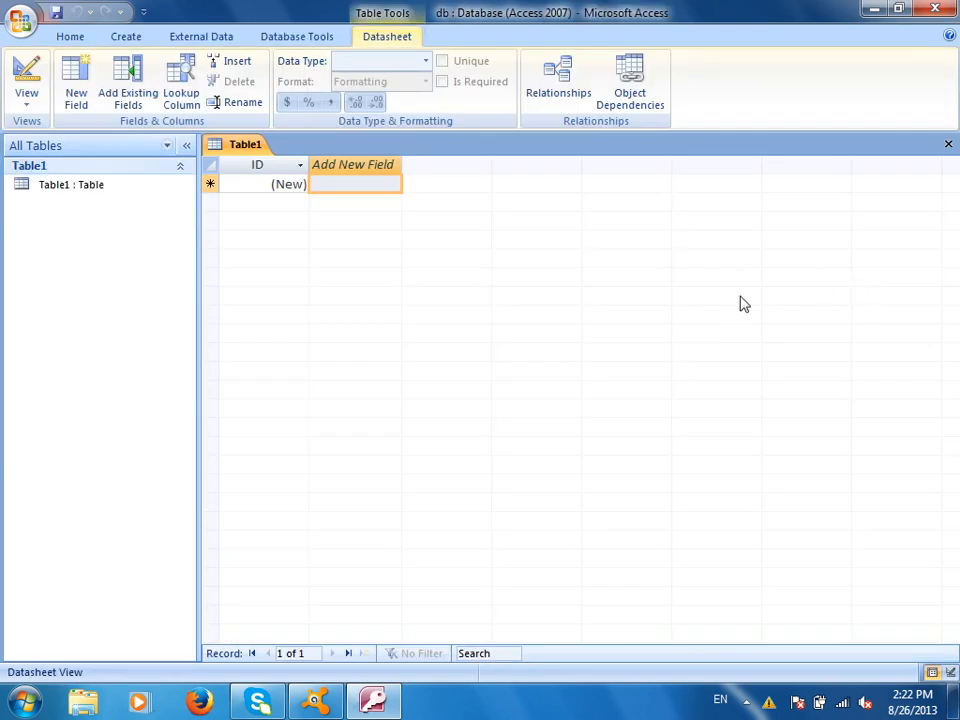
Close Table1 and design a new table with Text fields StdName, Address and CourseTitle
key("ctrl+w")
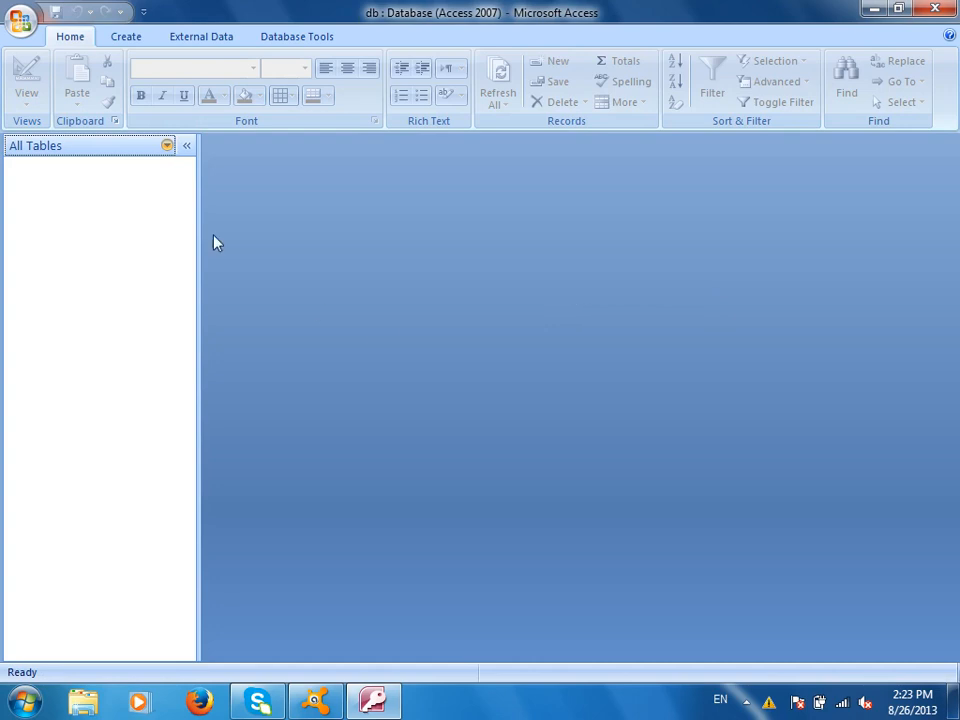
left_click(120, 36)
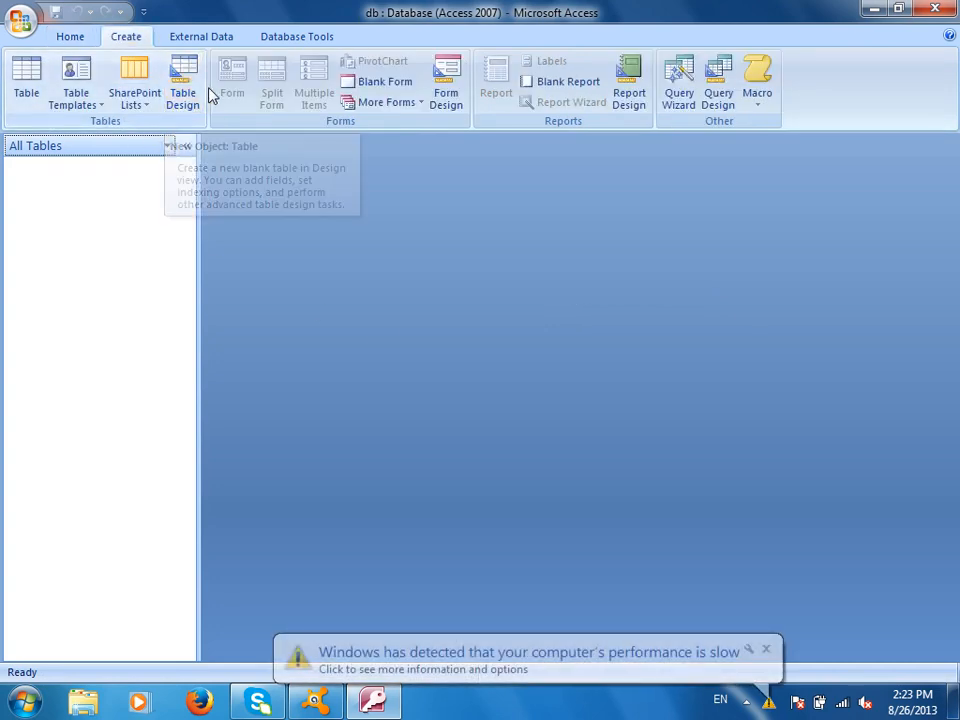
left_click(182, 82)
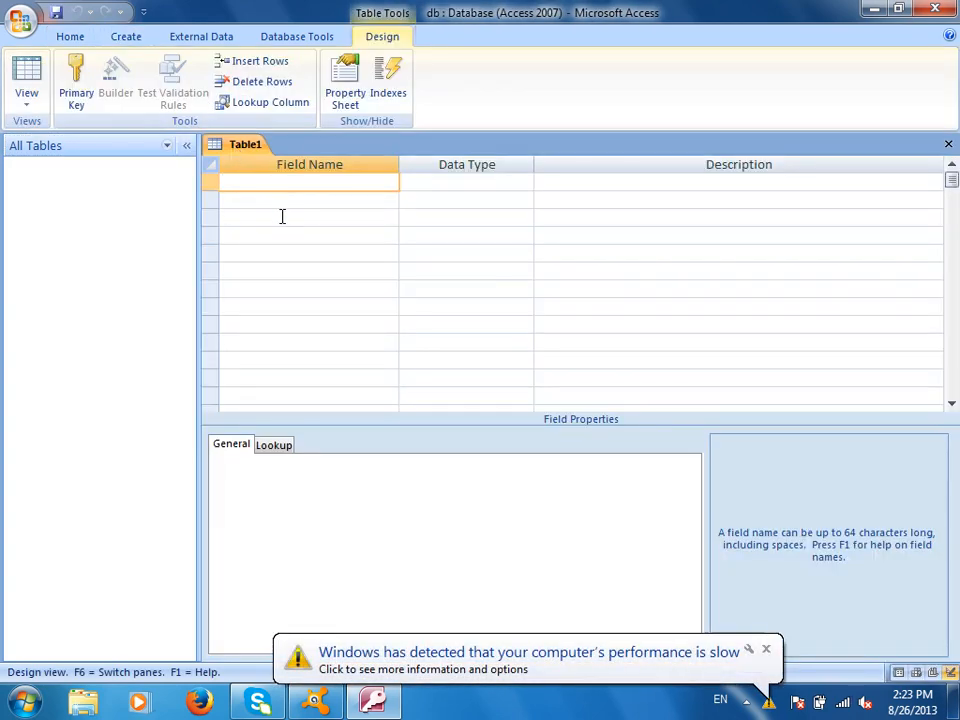
type("StdName")
key("Tab")
key("Tab")
key("Tab")
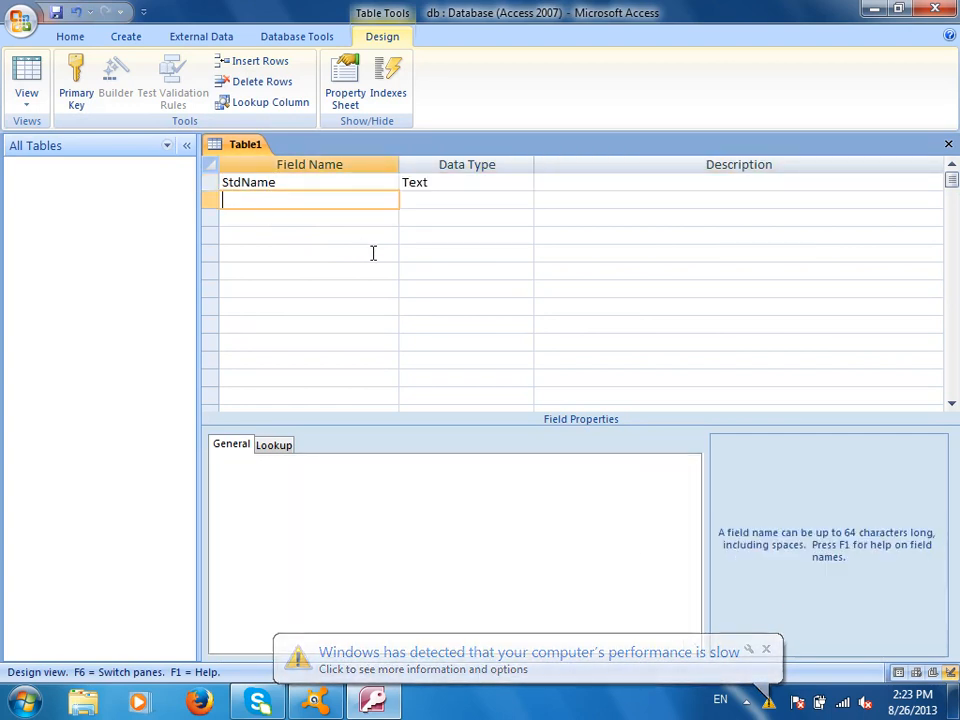
type("Address")
key("Tab")
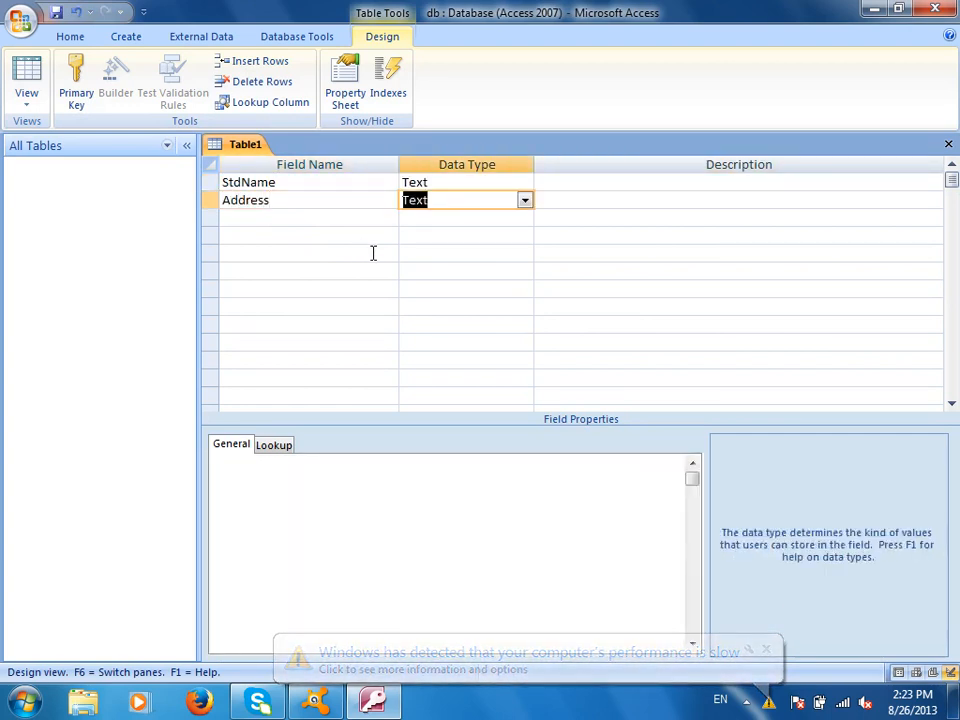
key("Tab")
key("Tab")
type("CourseTitle")
key("Tab")
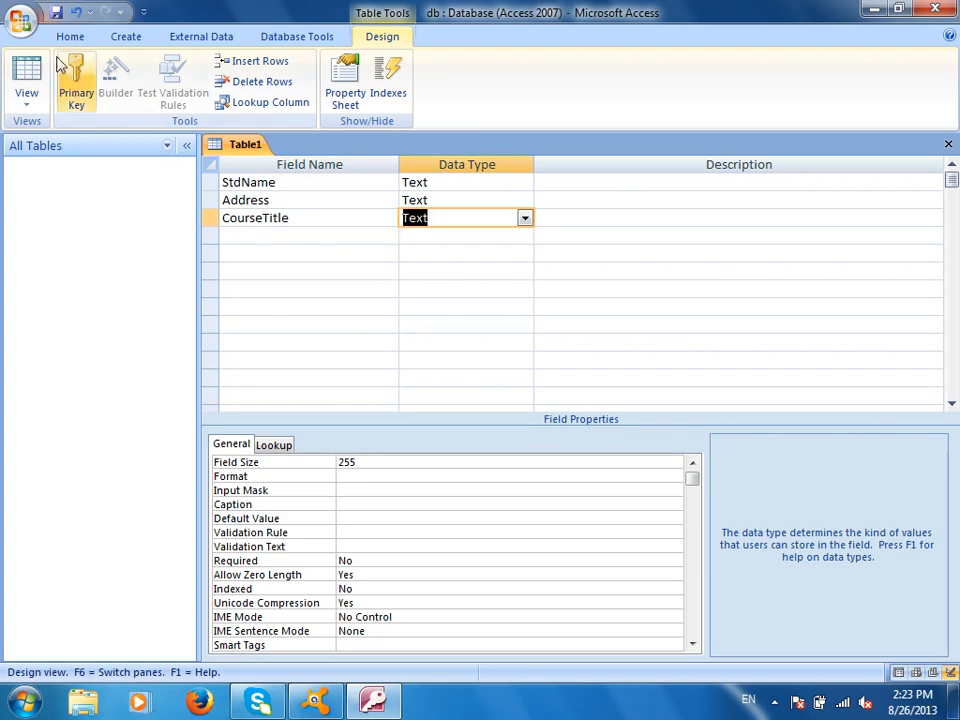
Save the table as StdInfo with an Access-added primary key, then view and close it
left_click(56, 12)
type("StdInfo")
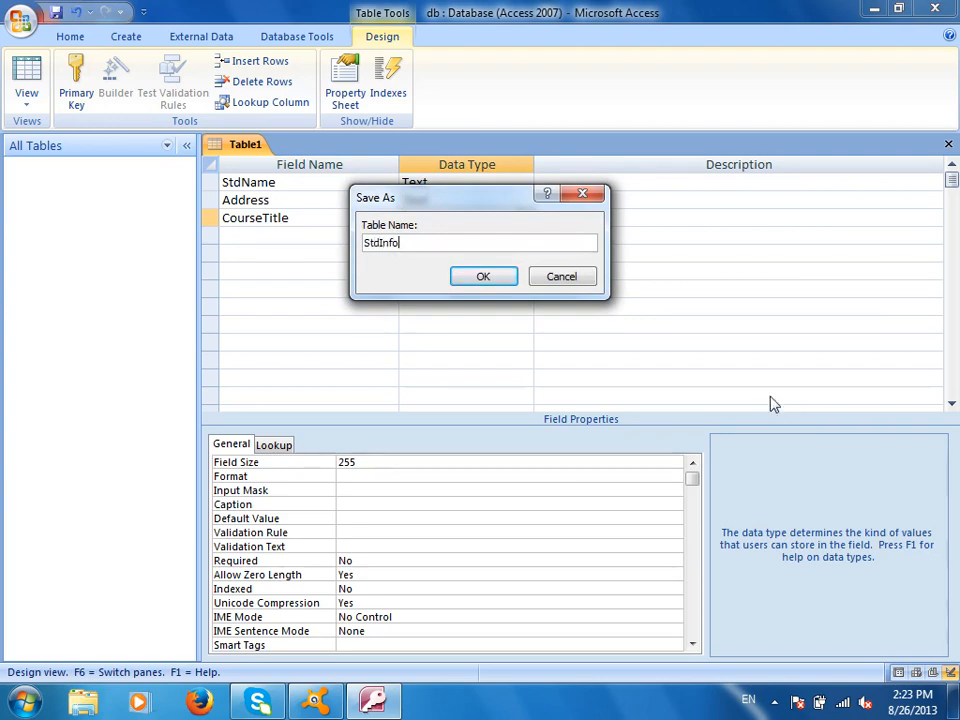
left_click(483, 277)
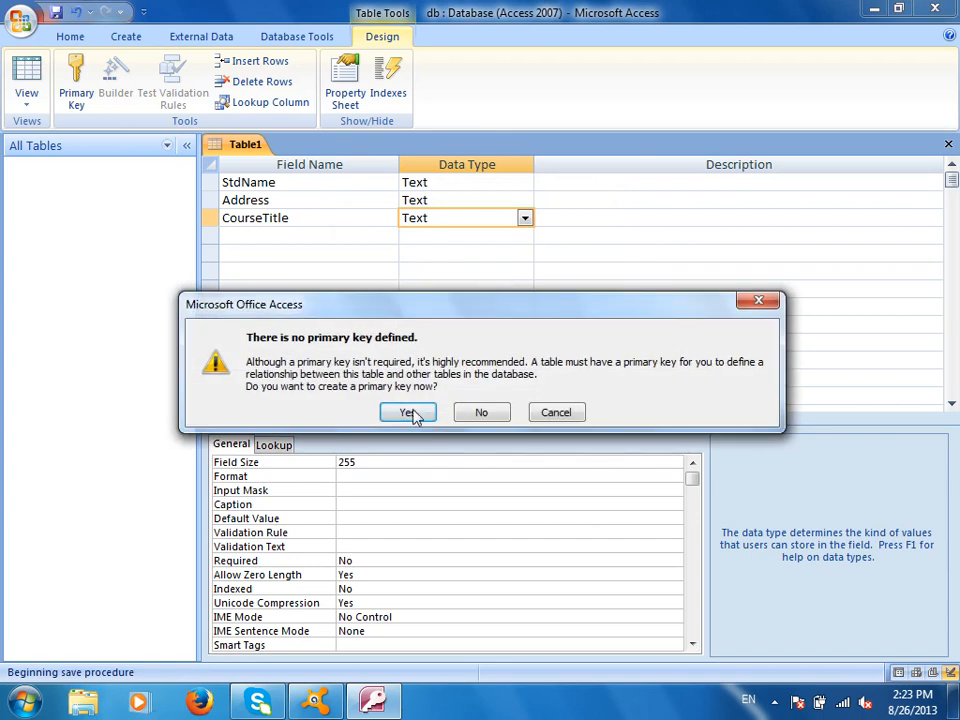
left_click(407, 412)
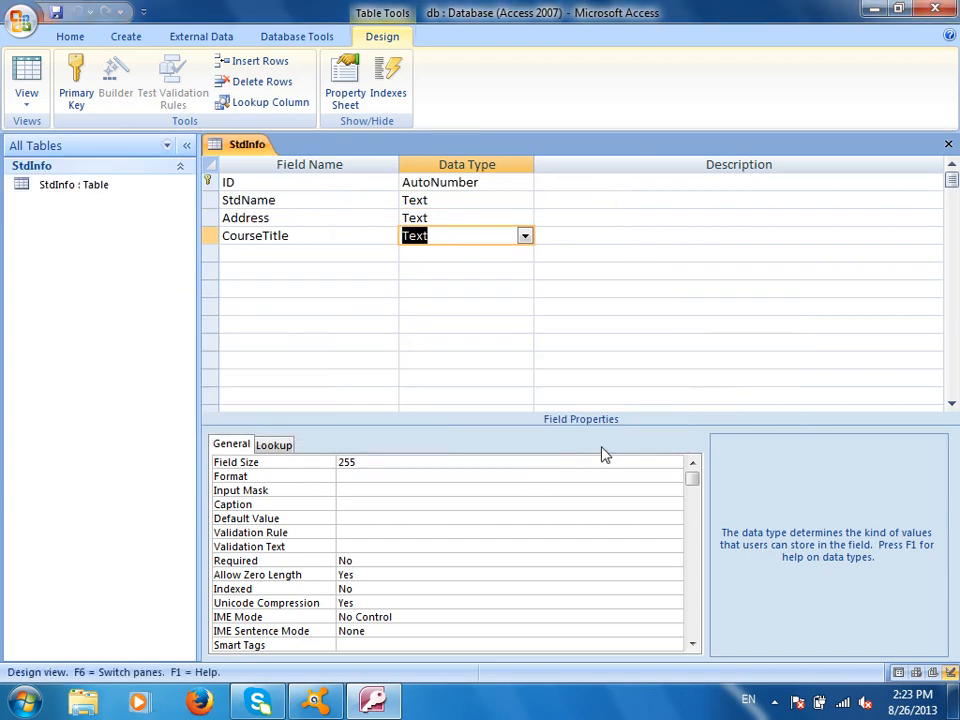
left_click(948, 144)
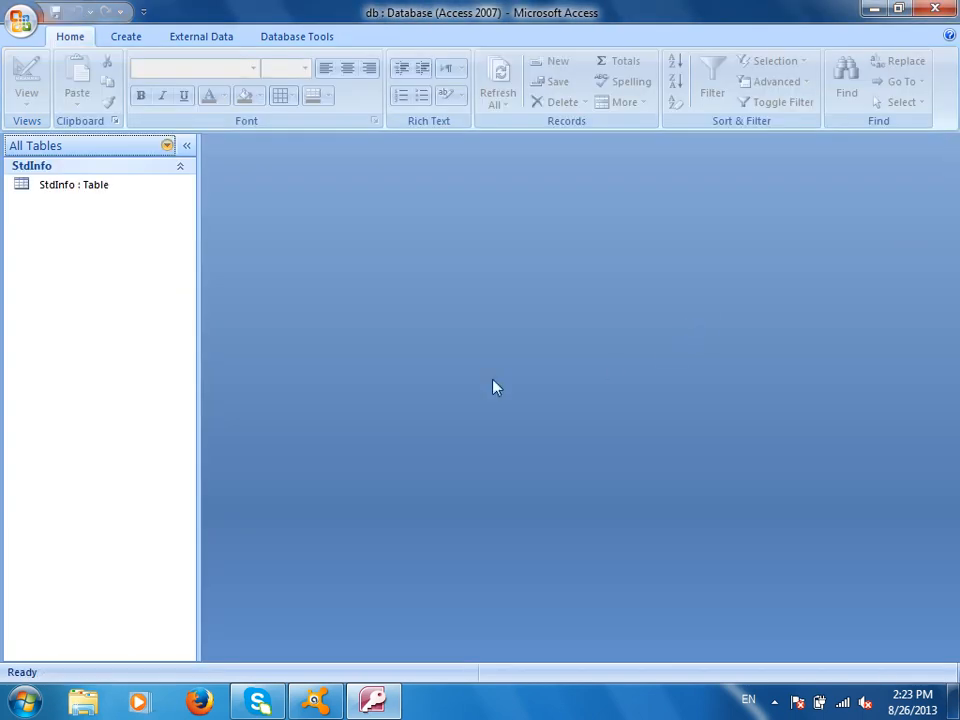
double_click(103, 190)
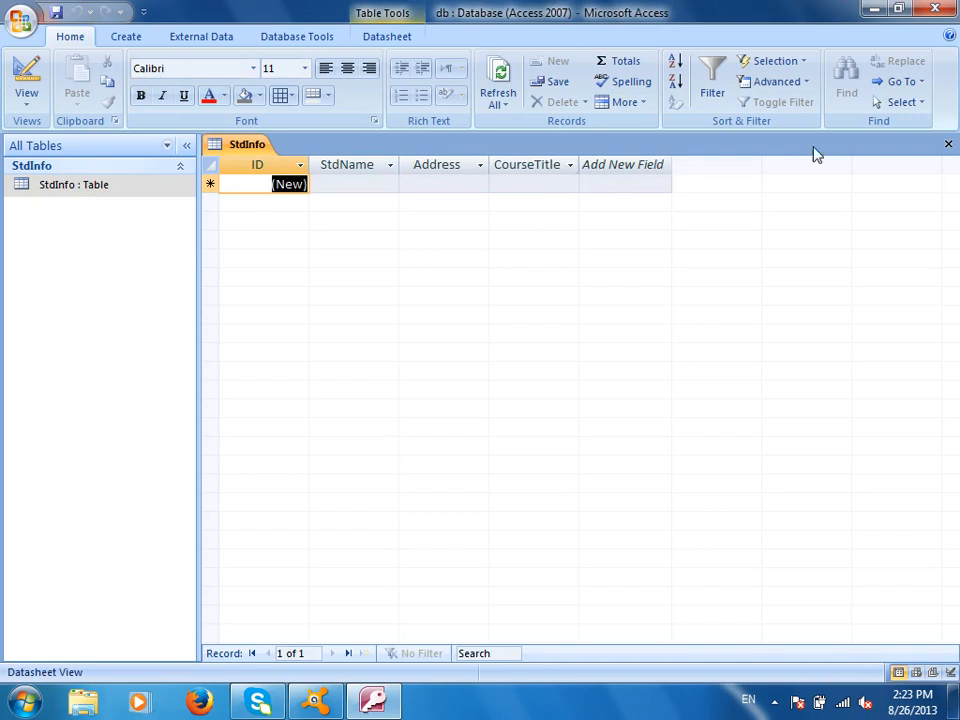
left_click(947, 144)
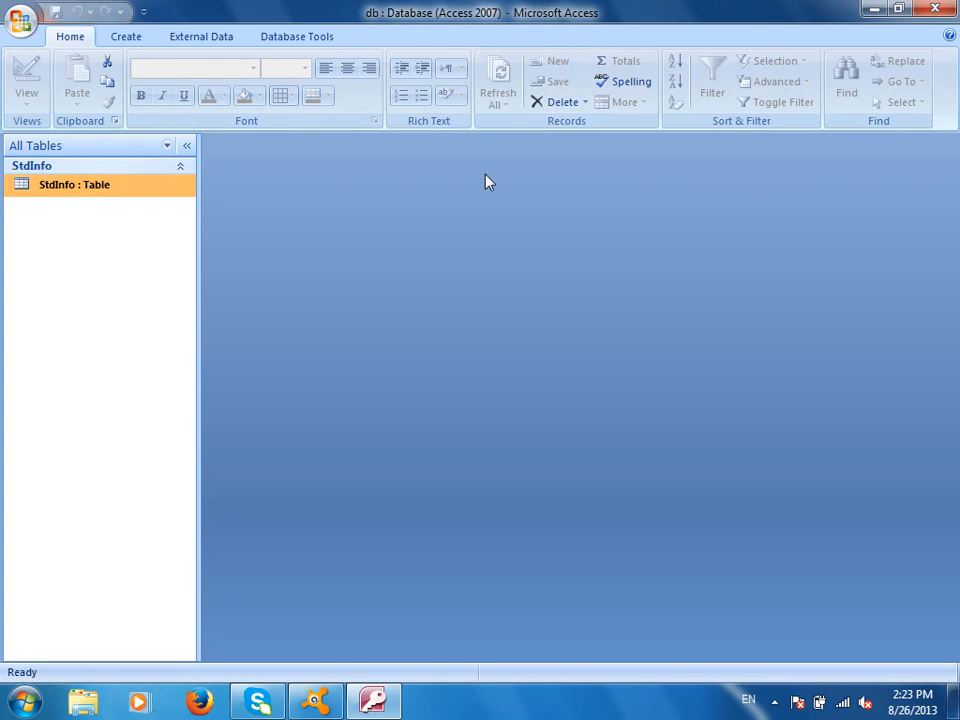
Design another new table whose first field is CourseName of Text type
left_click(125, 36)
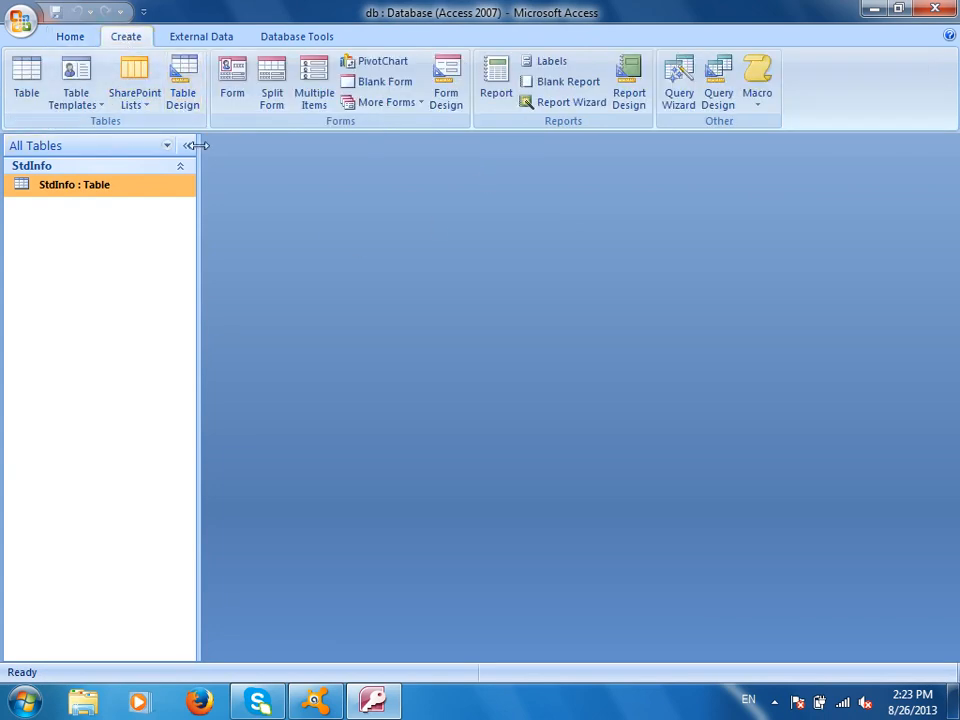
left_click(180, 80)
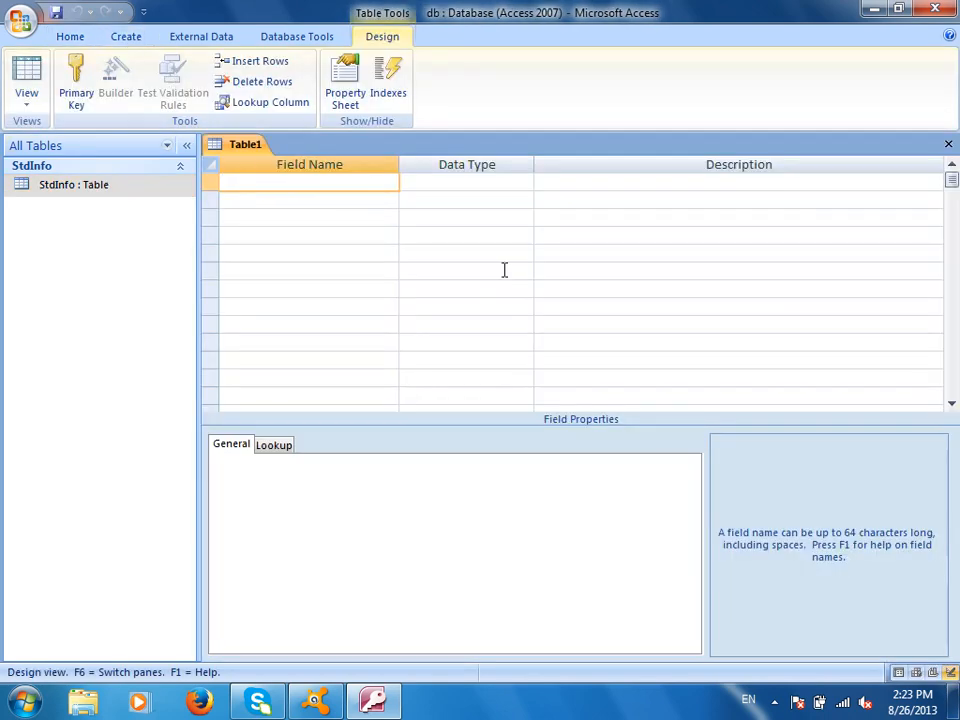
type("CourseID")
key("Tab")
key("shift+Tab")
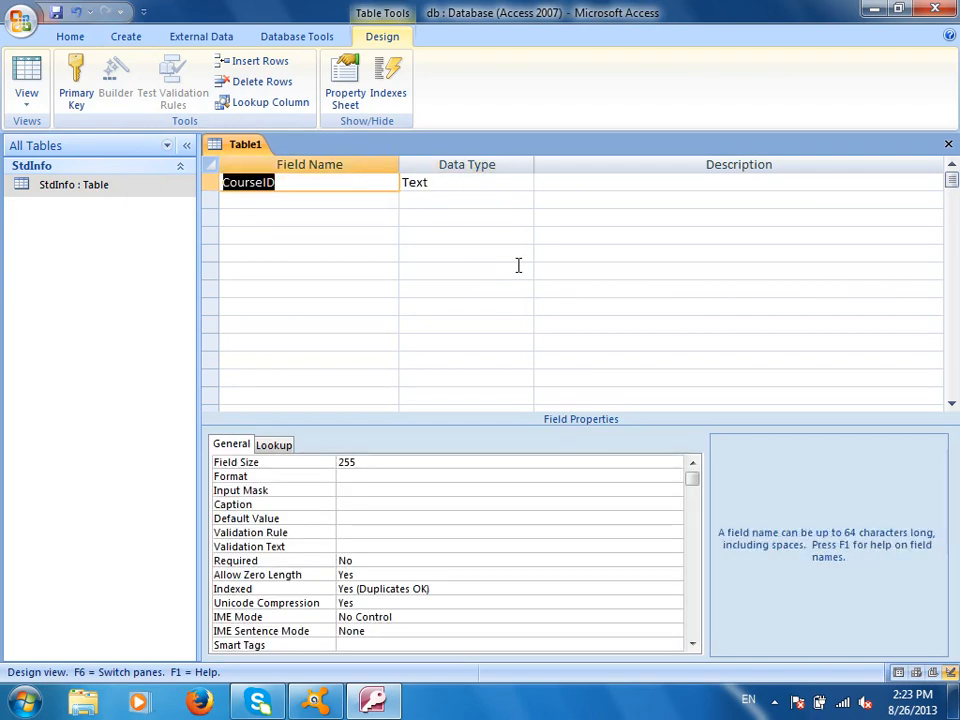
type("CourseName")
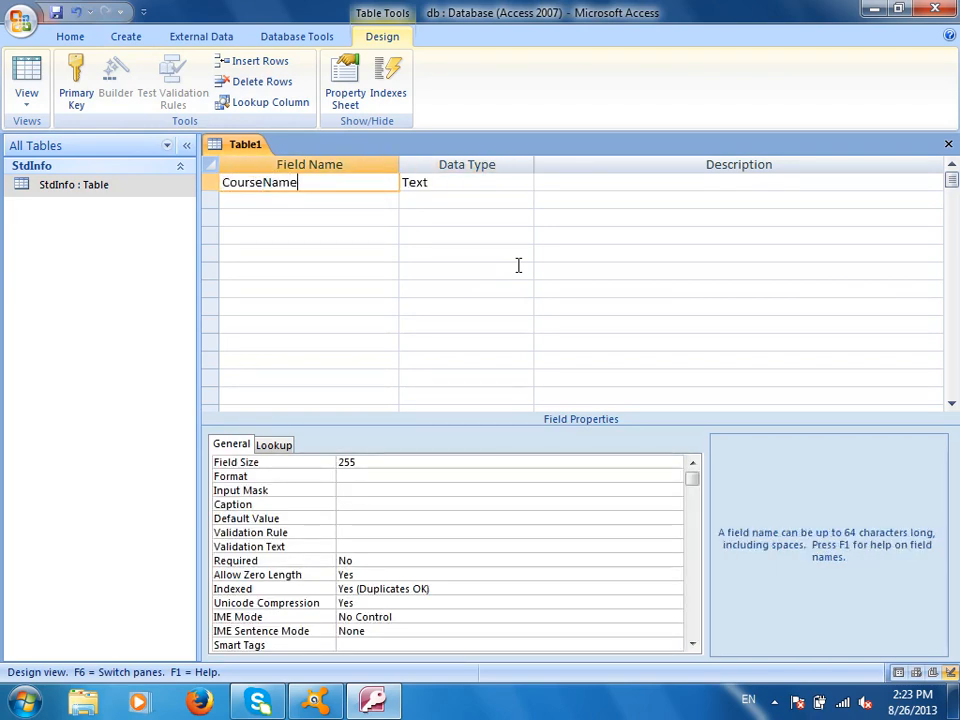
key("Tab")
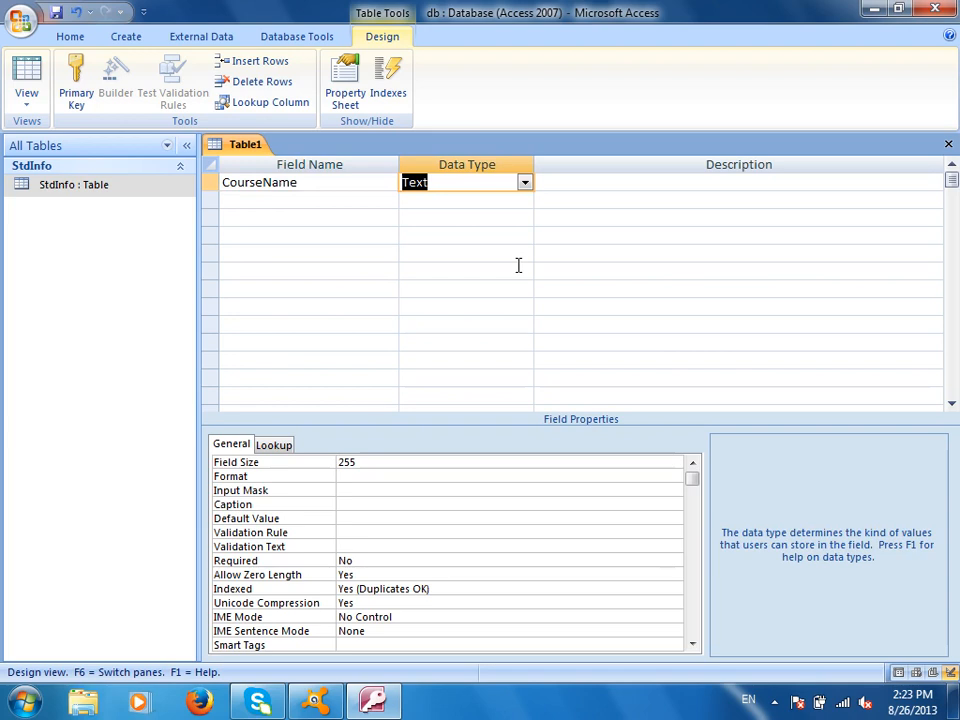
Save the table as CourseInfo with an ID primary key and close its design
left_click(55, 14)
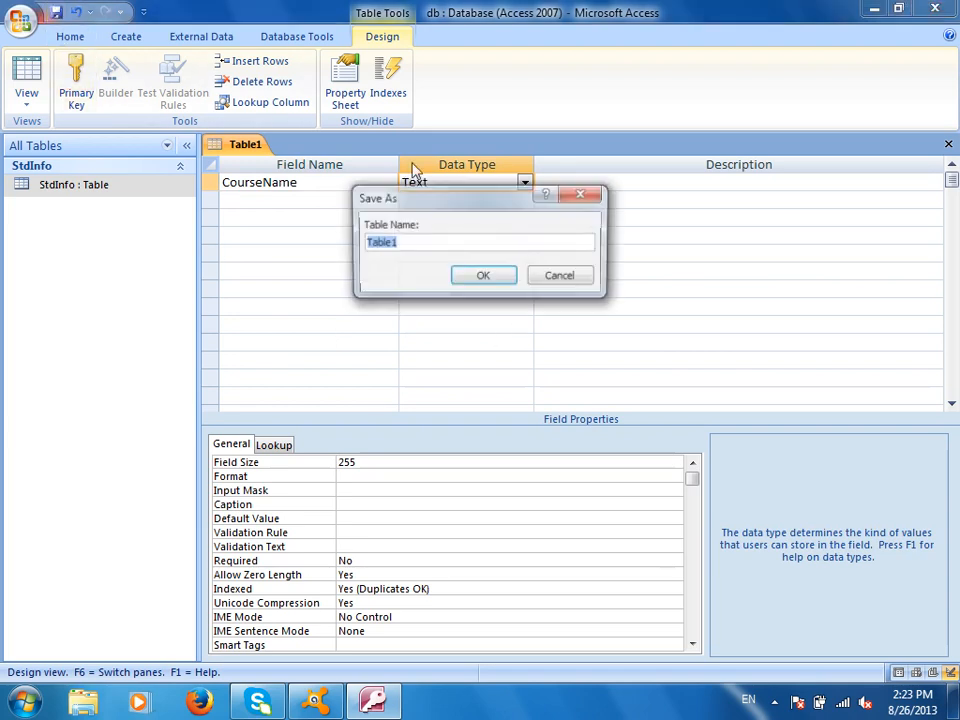
type("CourseNa")
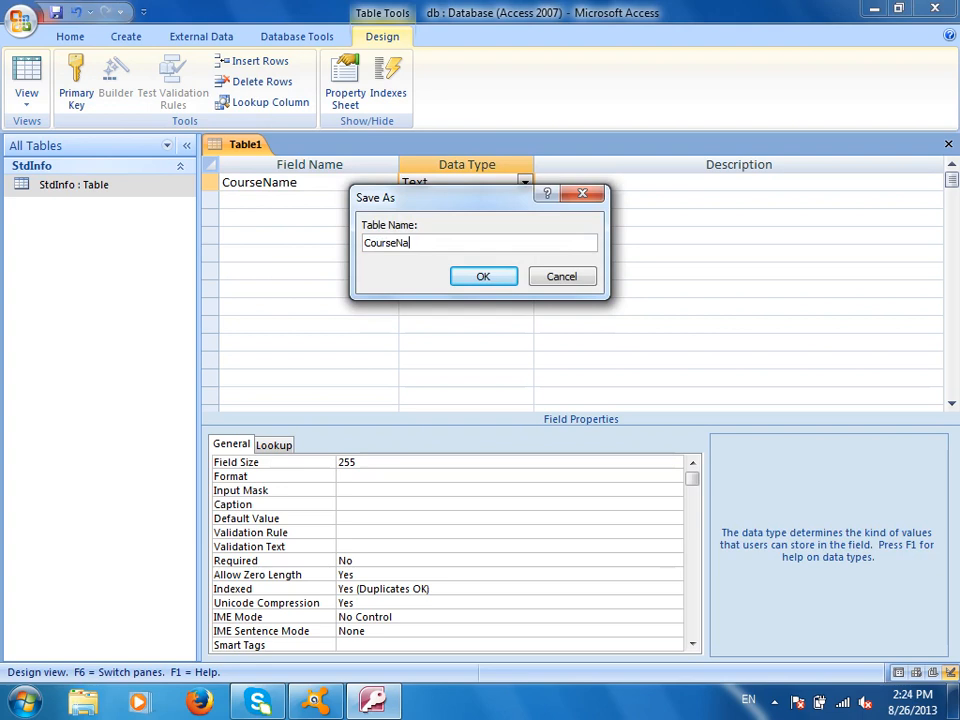
key("BackSpace")
key("BackSpace")
type("Info")
left_click(501, 279)
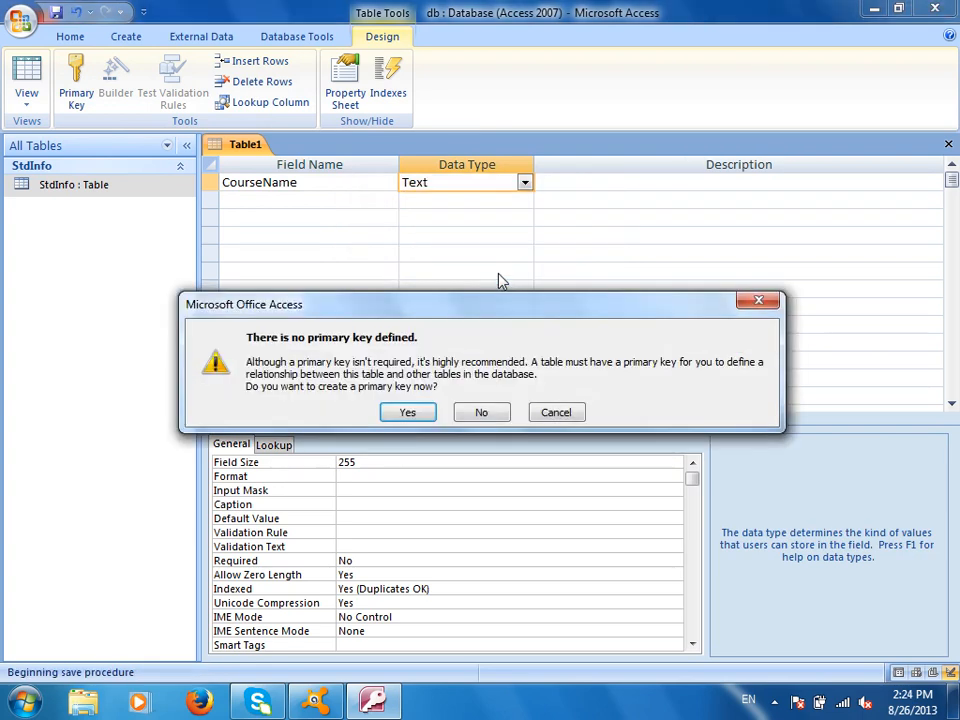
left_click(404, 412)
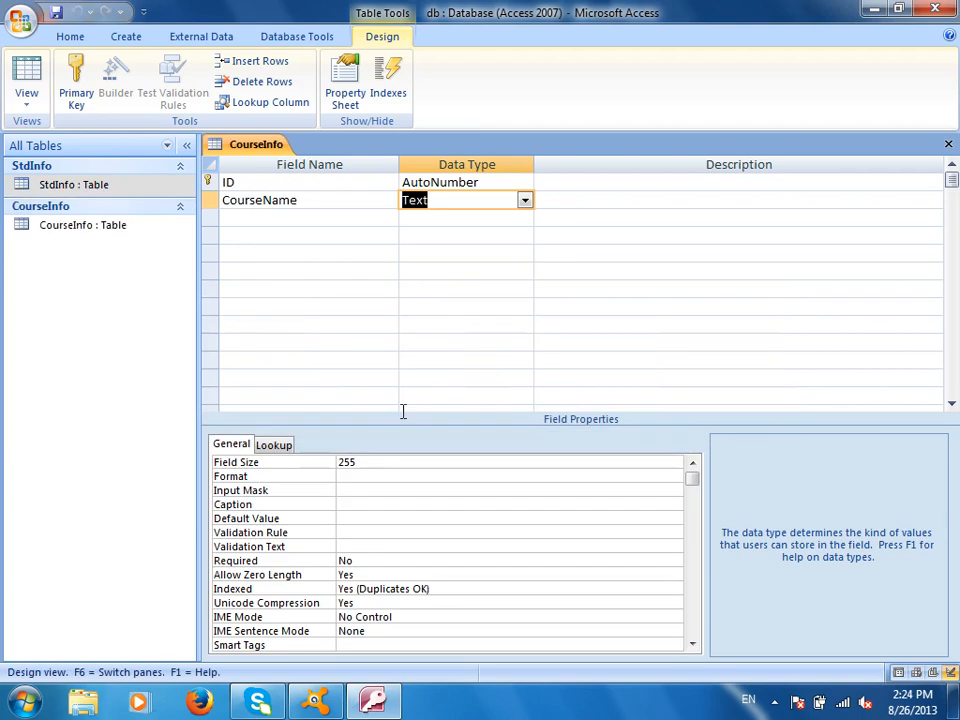
left_click(948, 144)
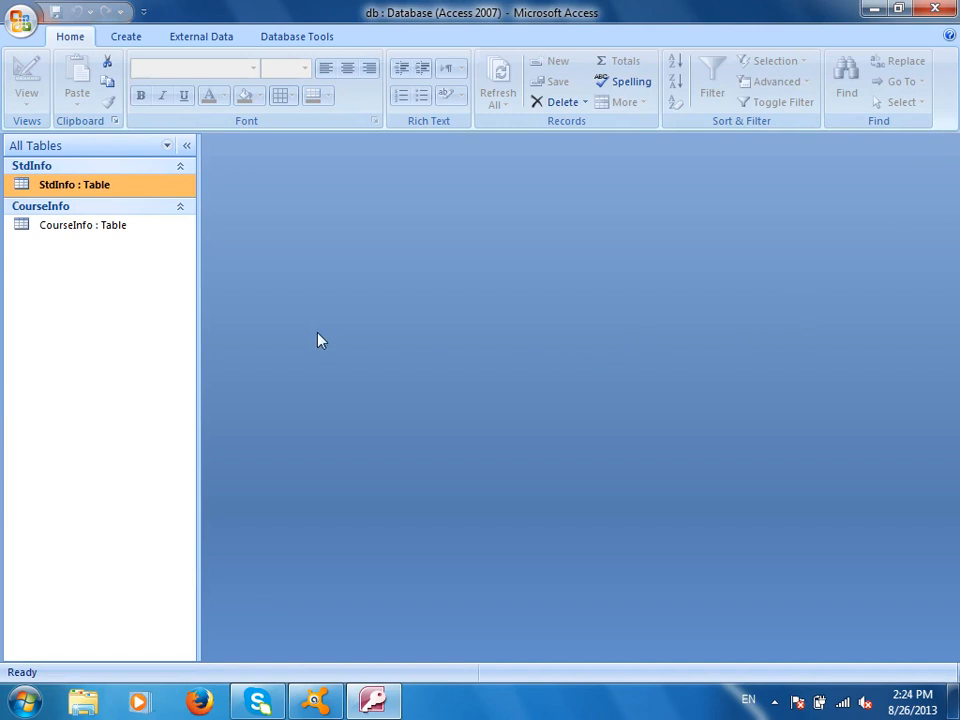
Open the CourseInfo datasheet and widen the CourseName column
double_click(70, 226)
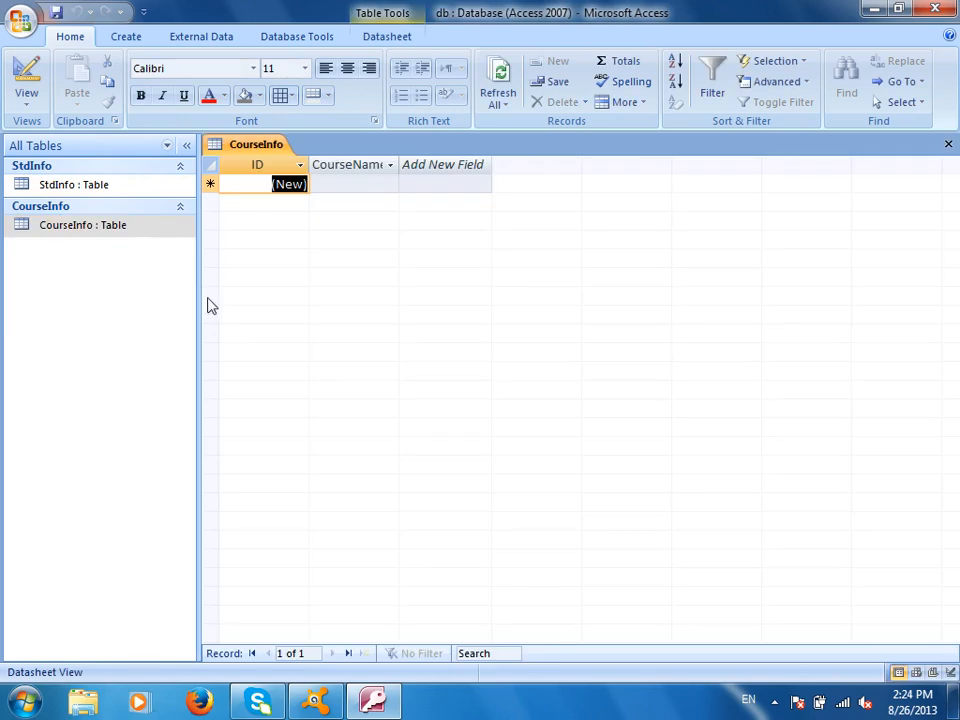
left_click(446, 164)
left_click_drag(446, 164, 461, 171)
left_click(424, 186)
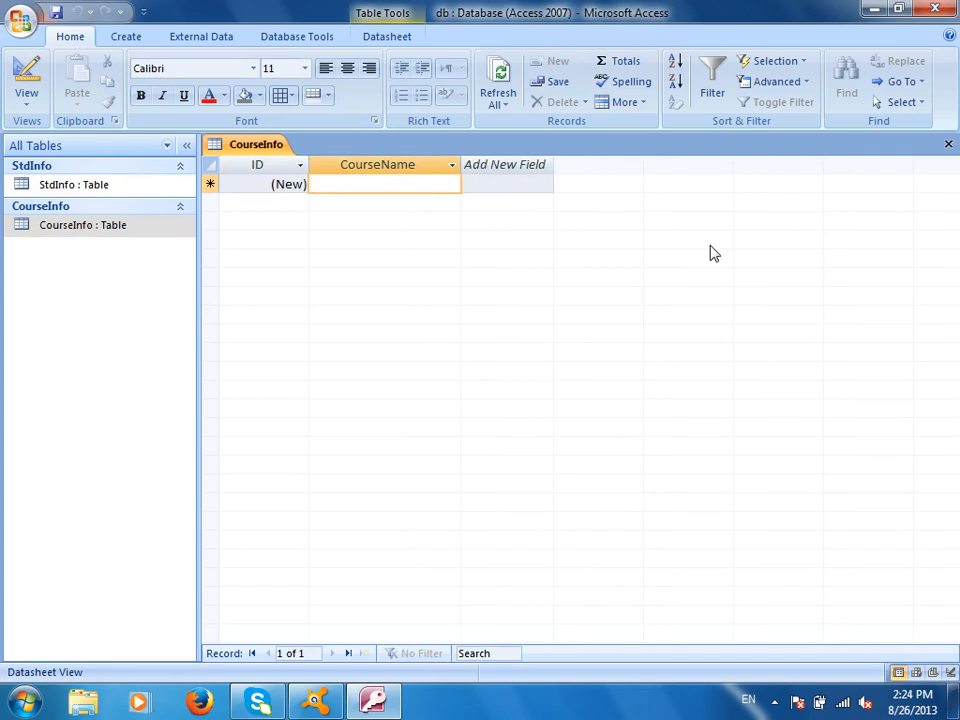
Enter course names BCS, McITP, CCNA, Oralce, Micrsooft access, PBT and Others
type("BCS")
key("Down")
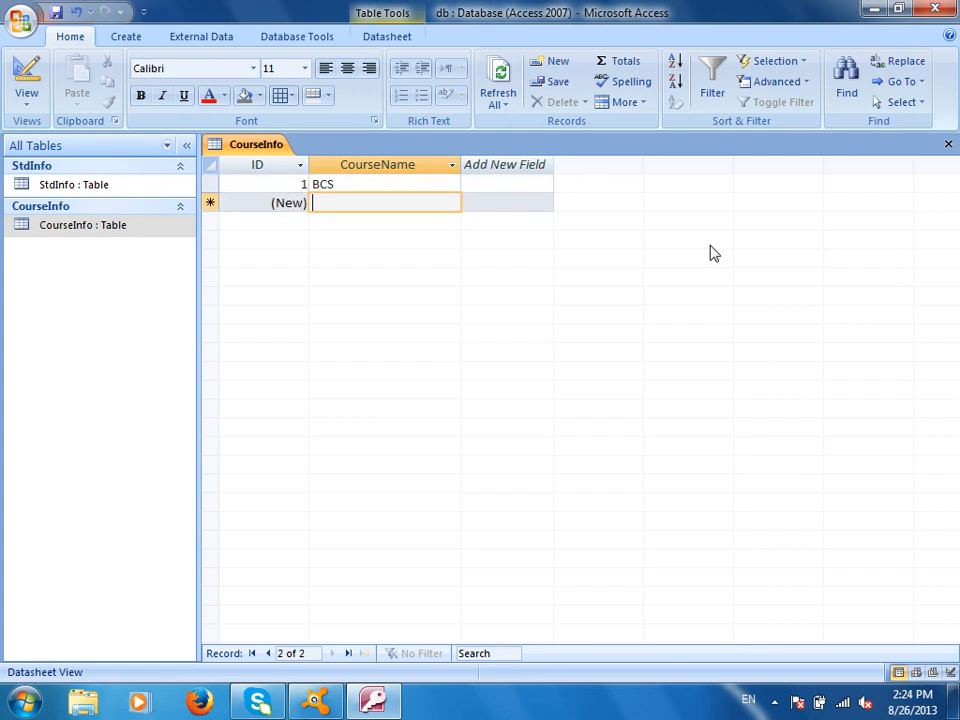
type("McITP")
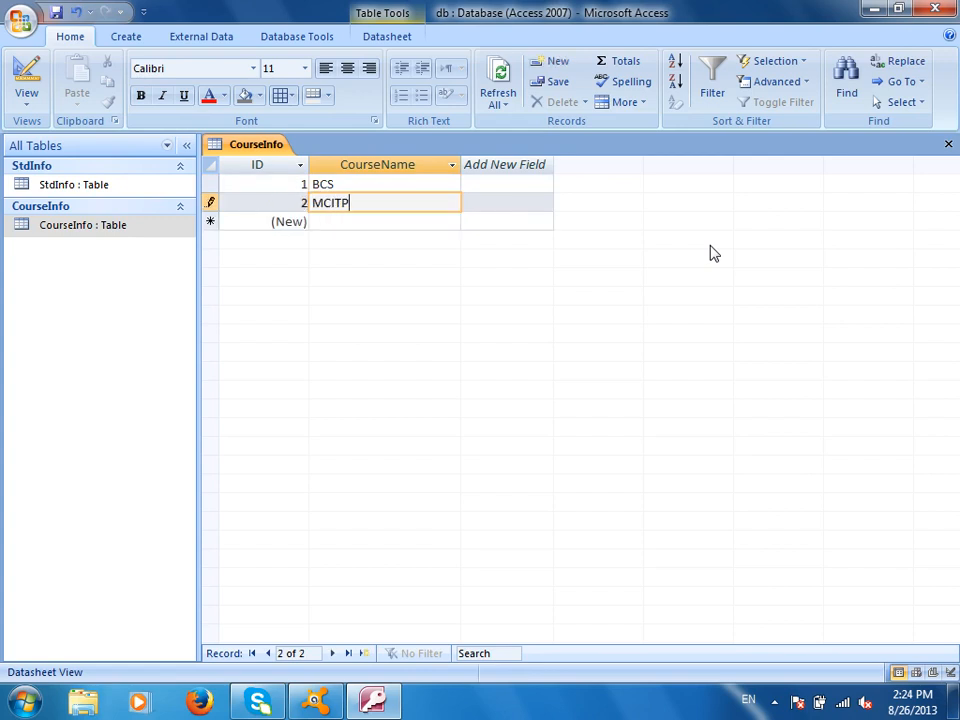
key("Down")
type("CCNA")
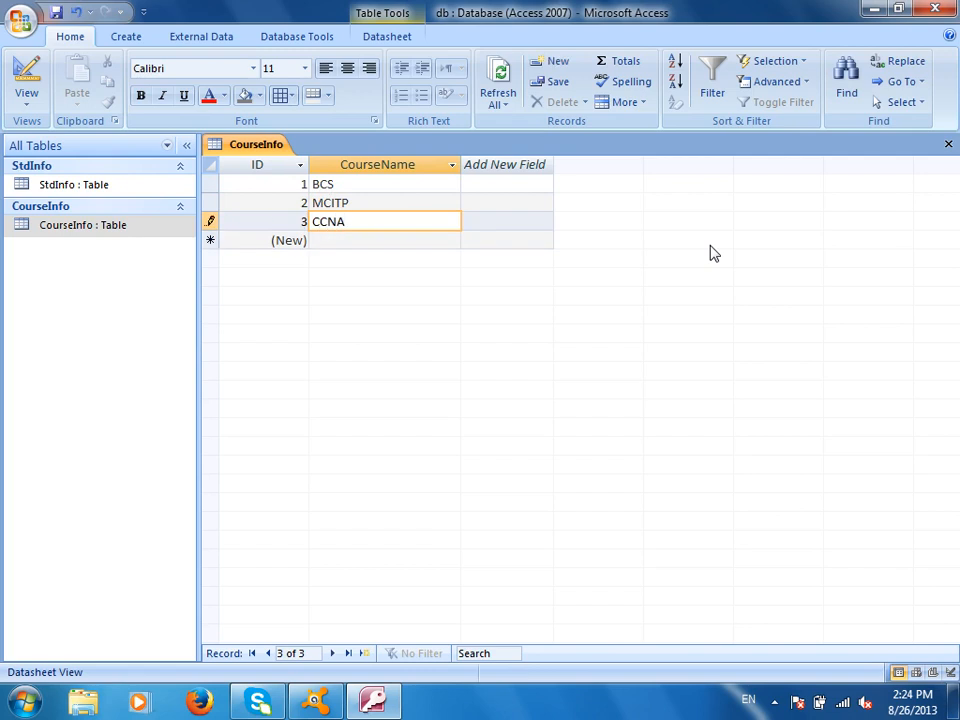
key("Down")
type("Oralce")
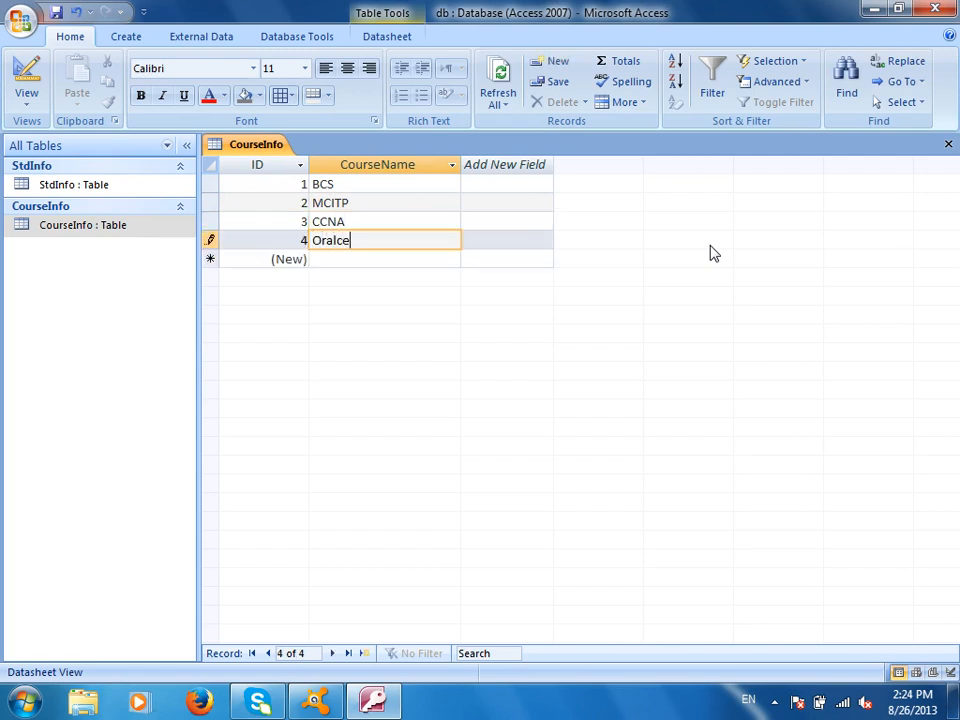
key("Down")
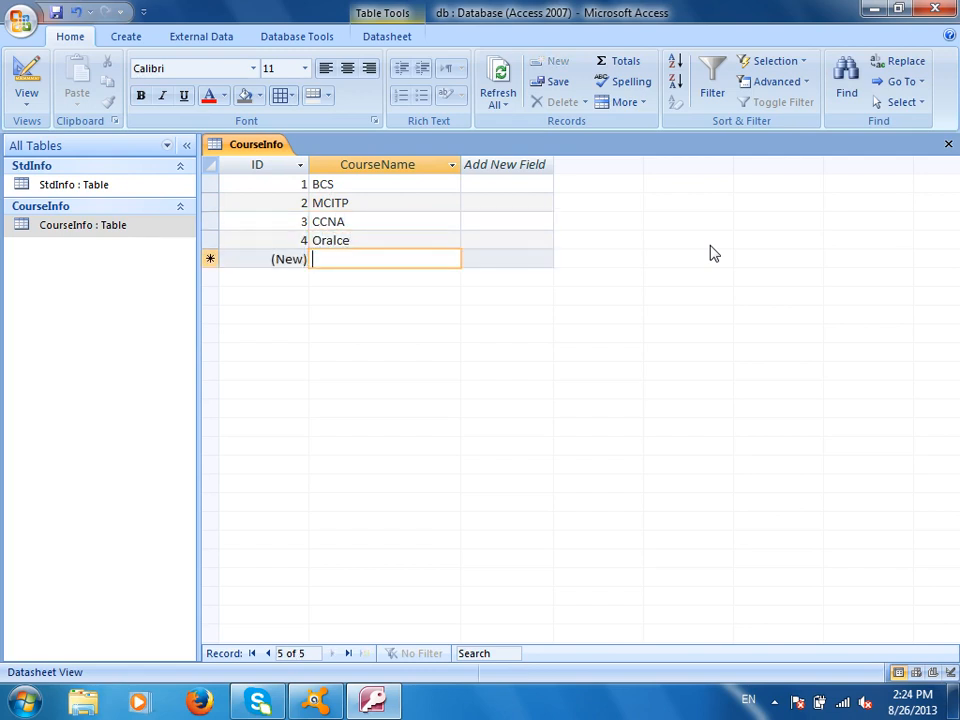
type("Micrsooft access")
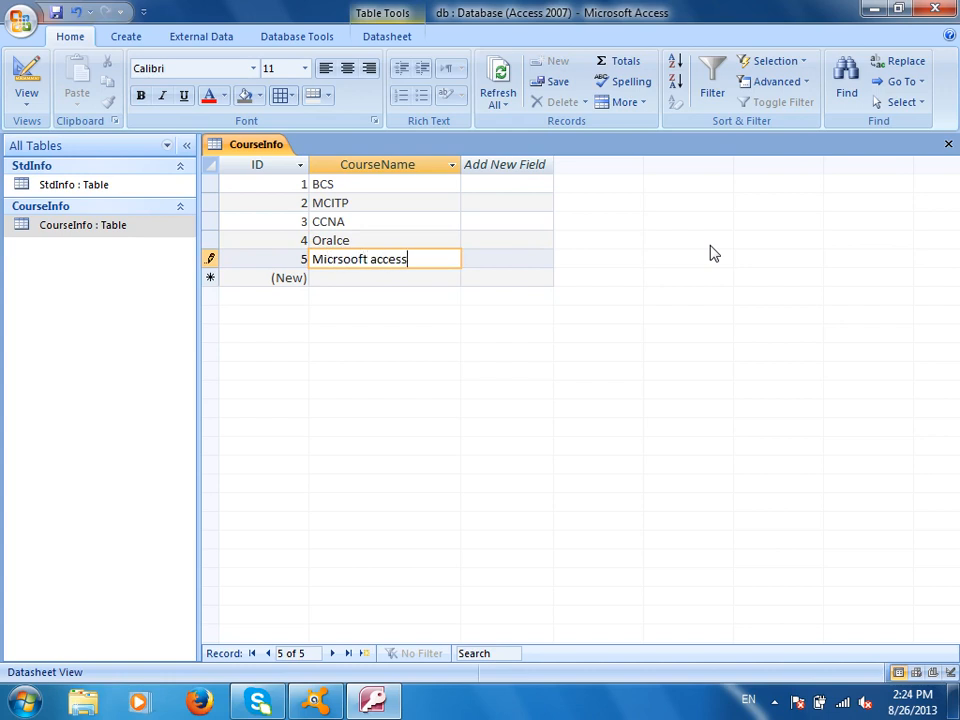
key("Down")
type("PB")
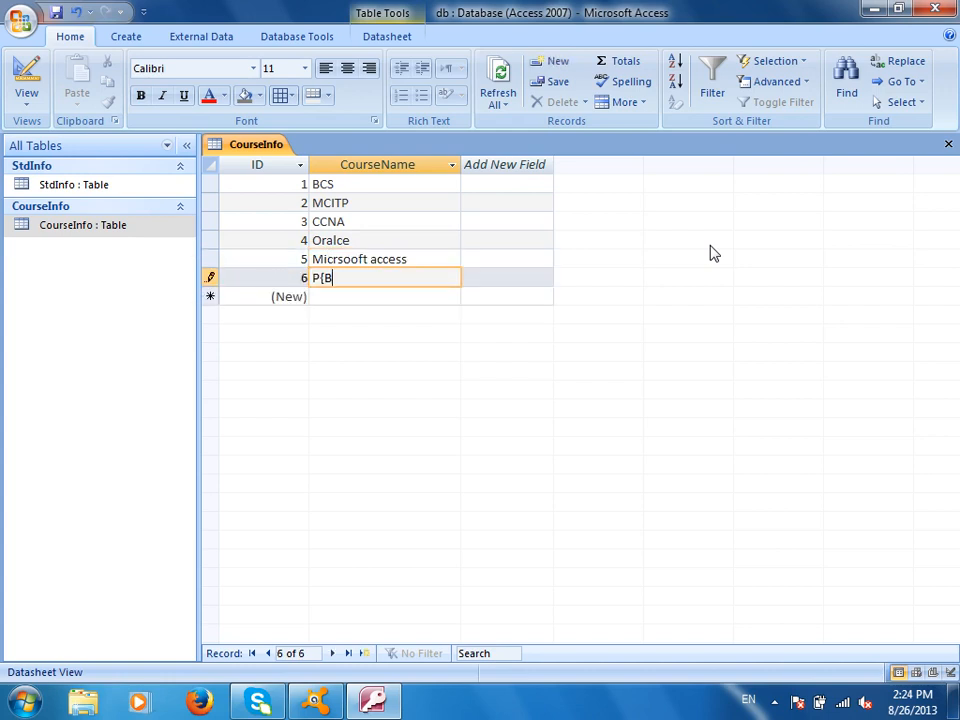
type("T")
key("Down")
type("Others")
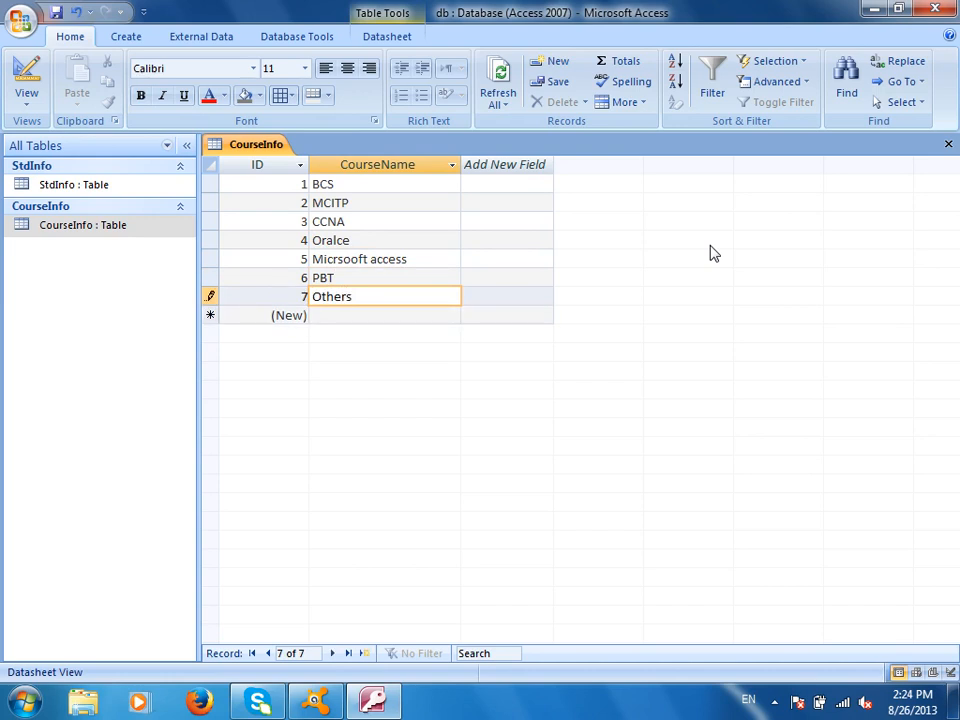
Close CourseInfo, saving its layout changes
left_click(948, 145)
left_click(408, 397)
left_click(89, 208)
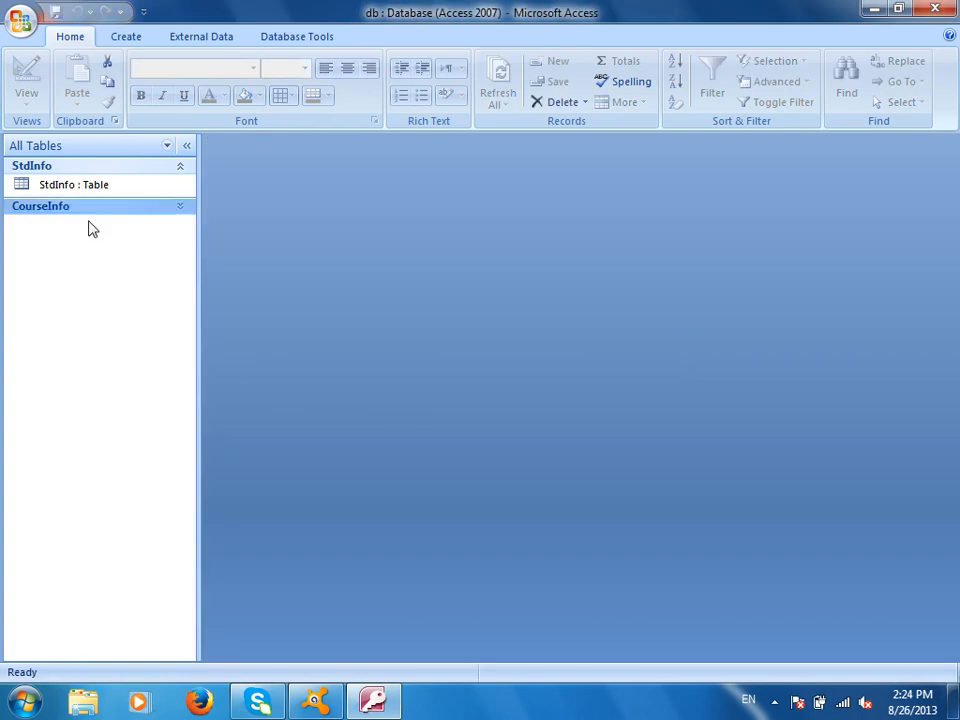
left_click(181, 208)
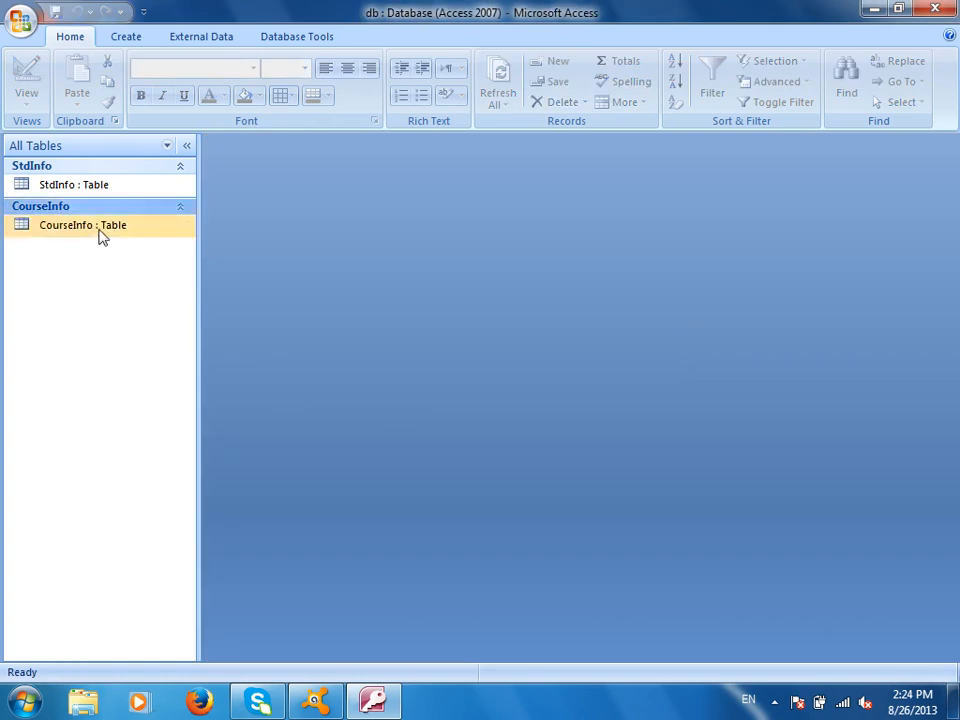
Briefly reopen and close CourseInfo, then open StdInfo in Design View
double_click(99, 226)
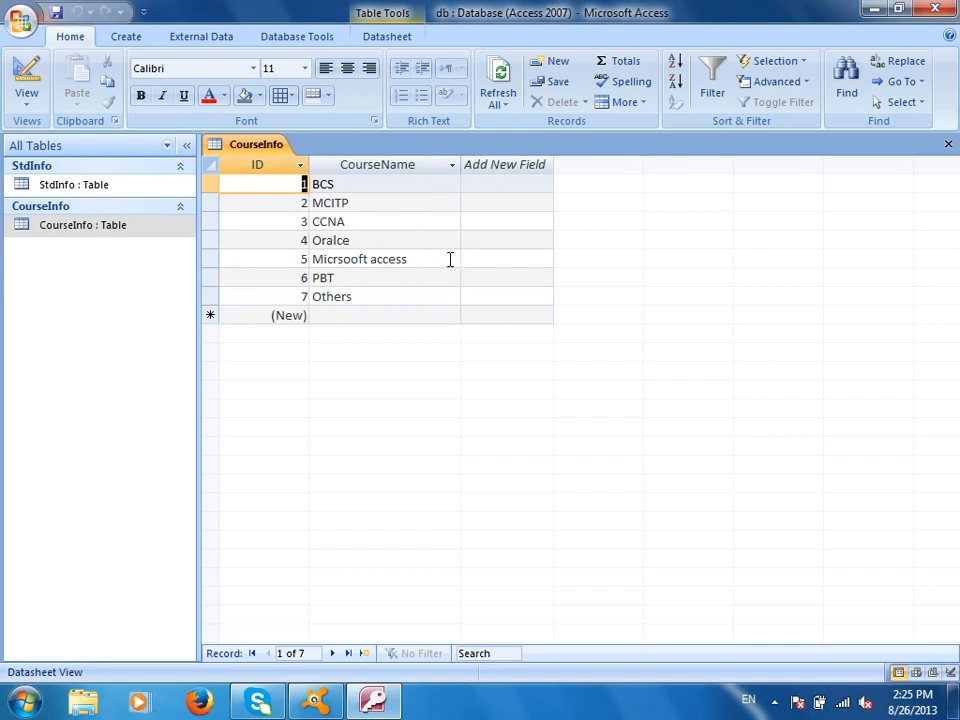
left_click(947, 144)
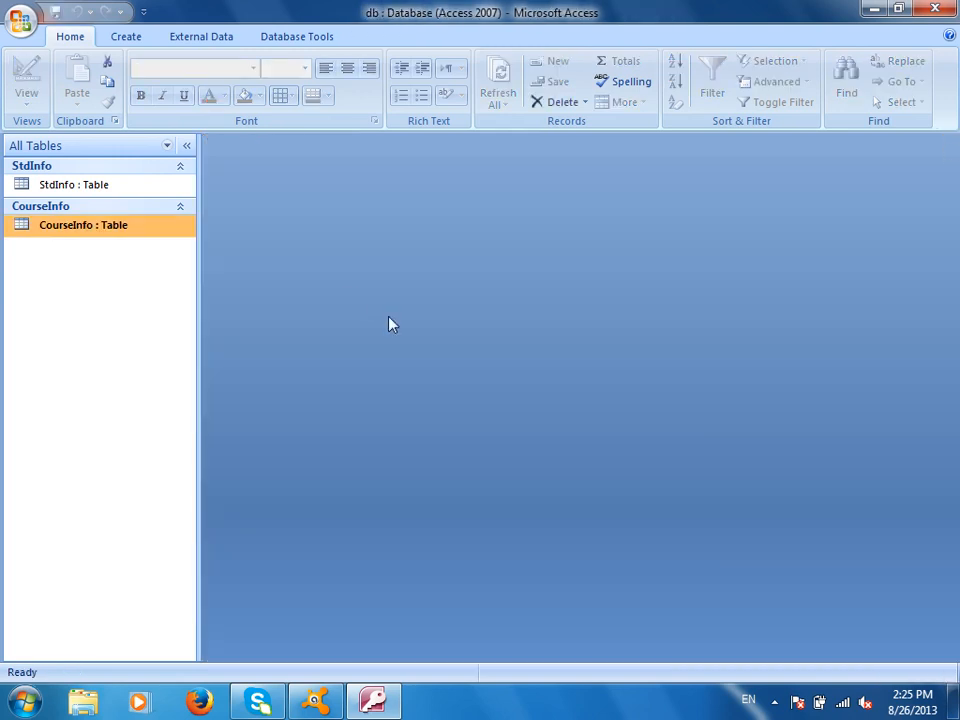
right_click(104, 189)
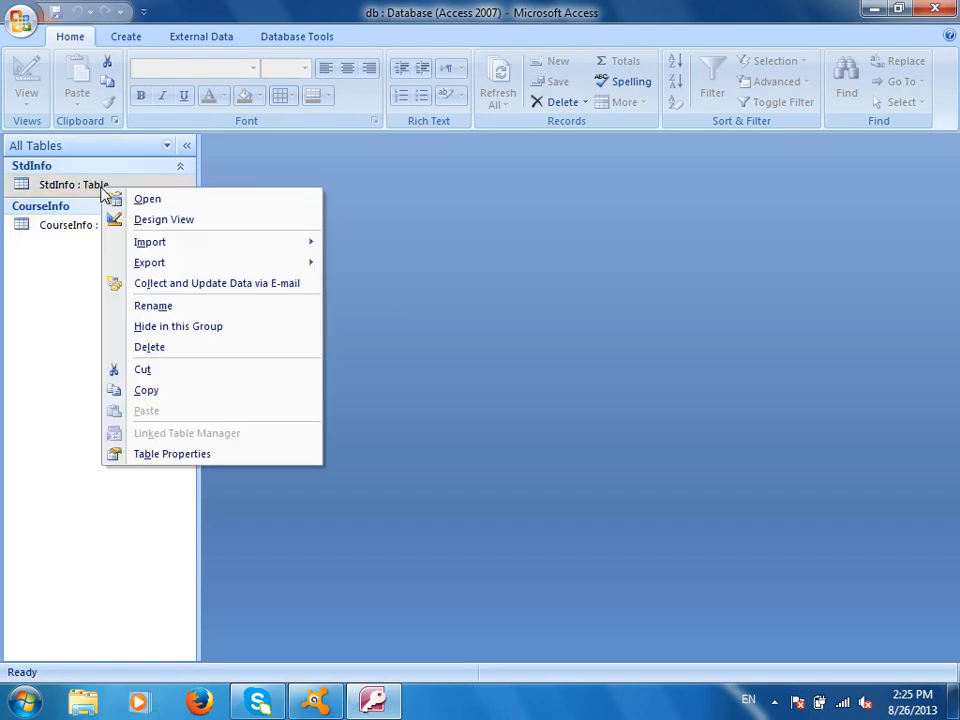
left_click(156, 220)
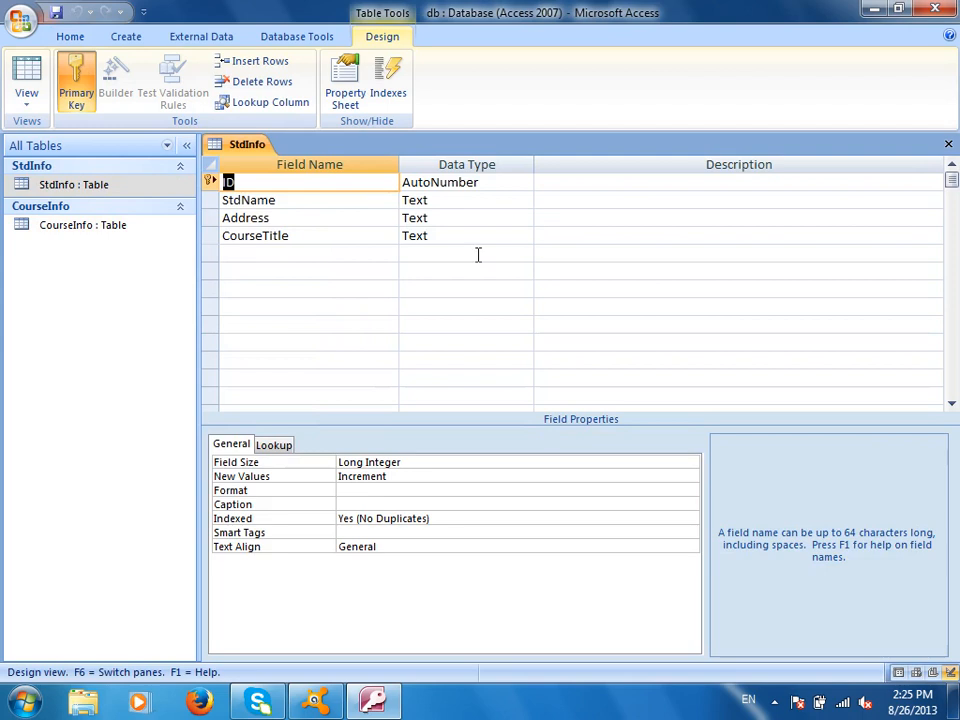
Set the CourseTitle data type to Lookup Wizard and allow it past the security notice
left_click(461, 235)
left_click(524, 236)
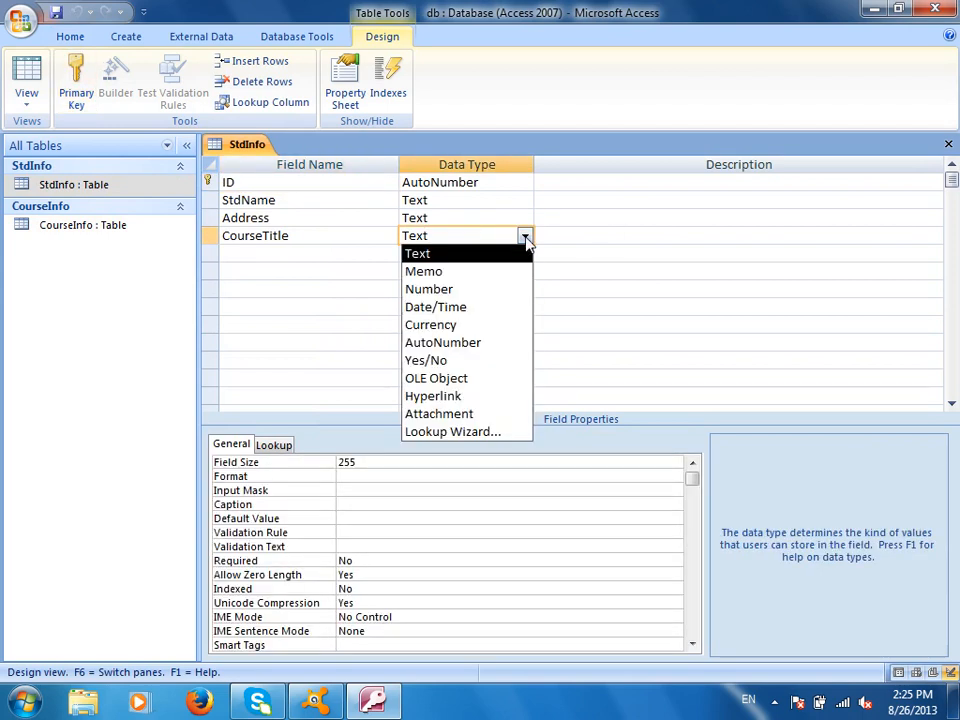
left_click(463, 436)
left_click(508, 443)
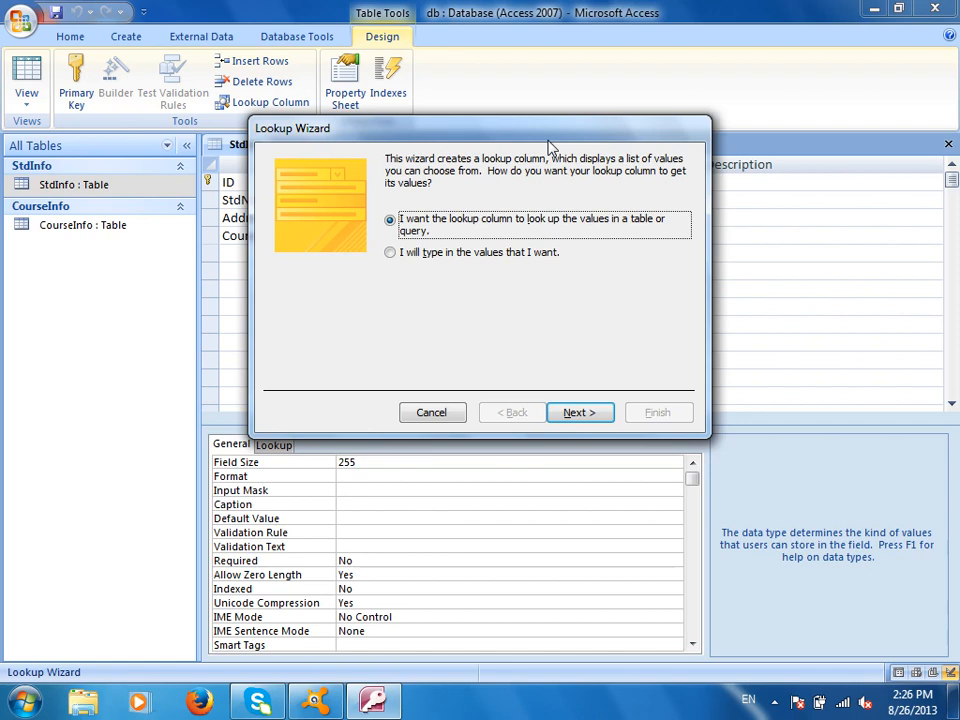
Choose to take lookup values from a table, selecting CourseInfo as the source
left_click(481, 256)
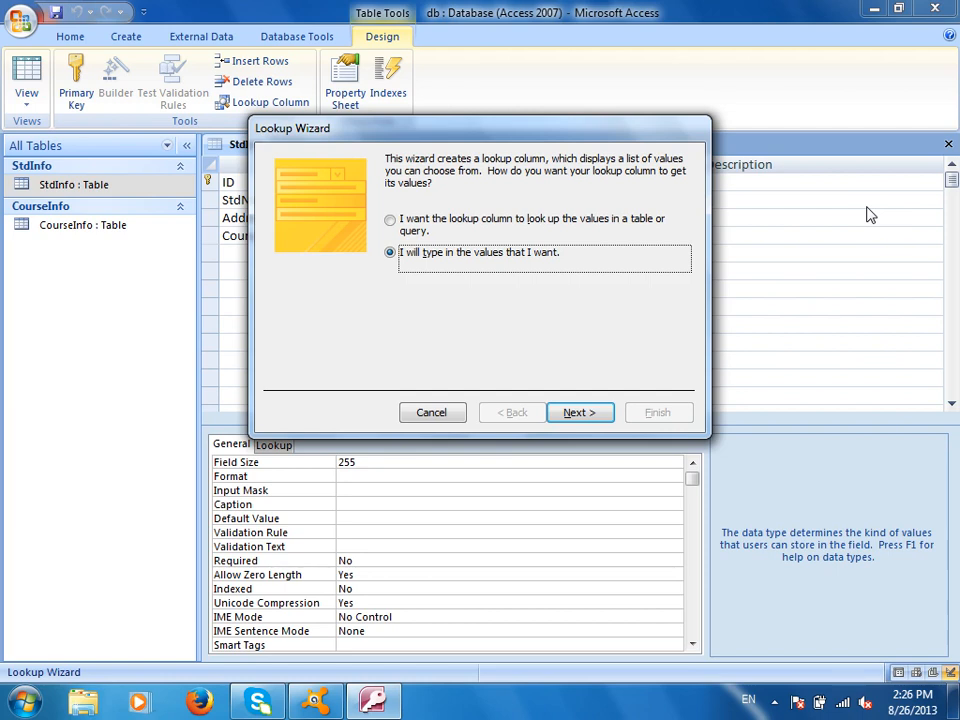
left_click(467, 221)
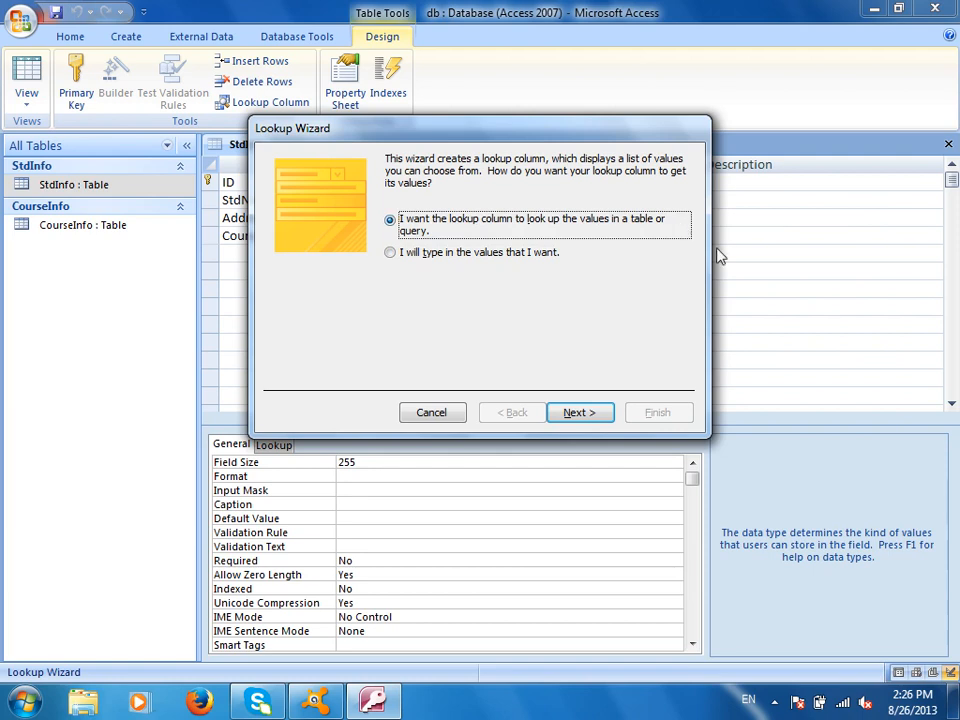
left_click(603, 420)
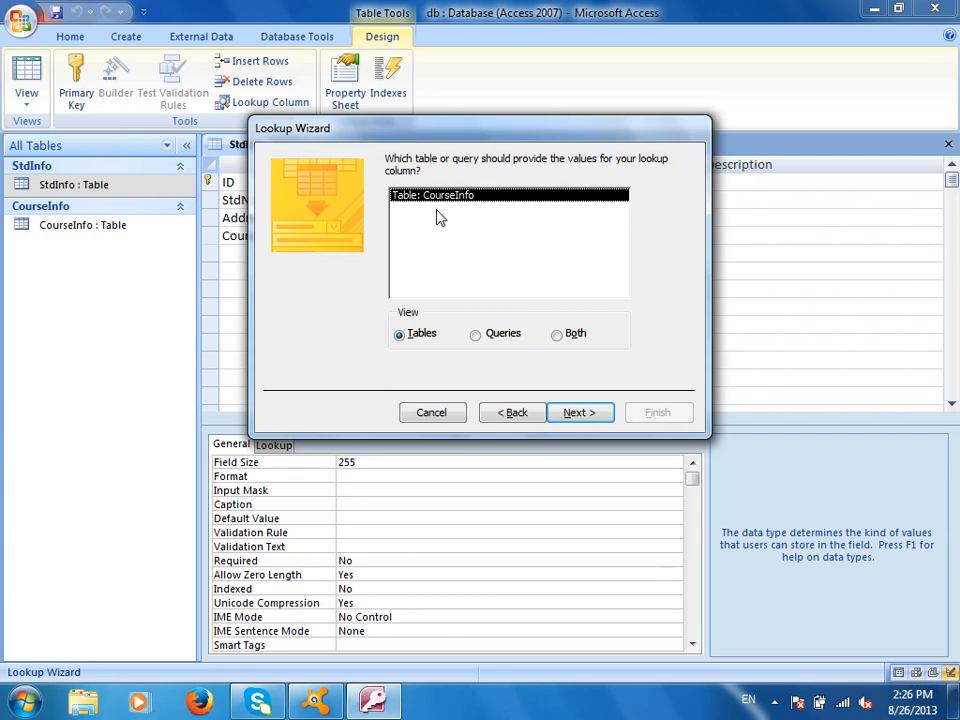
left_click(593, 420)
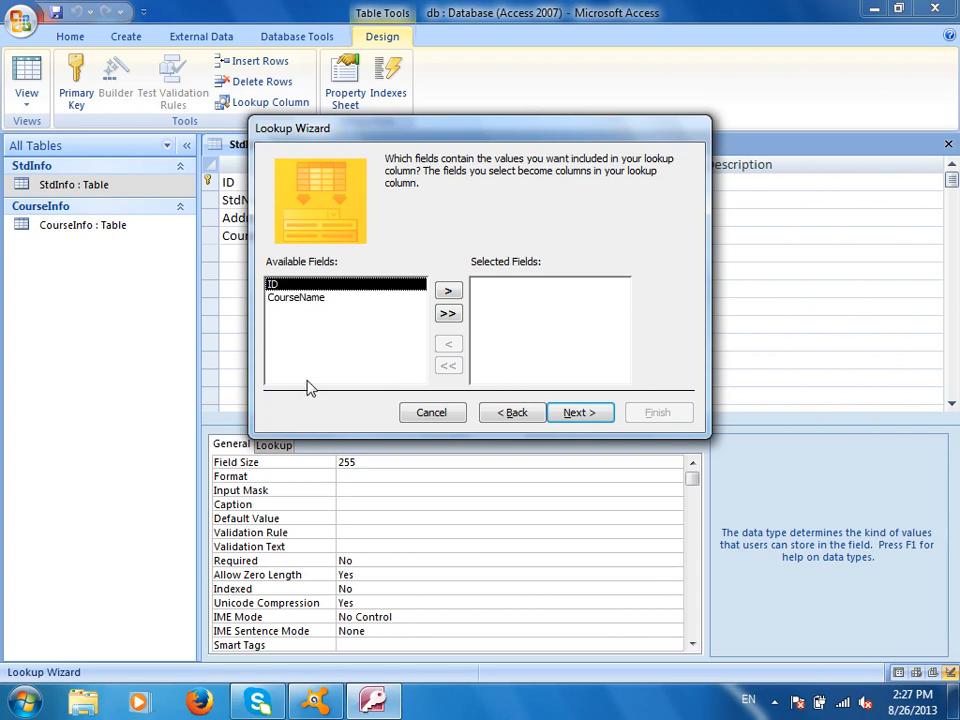
Select only the CourseName field for the lookup and continue to sort order
left_click(304, 300)
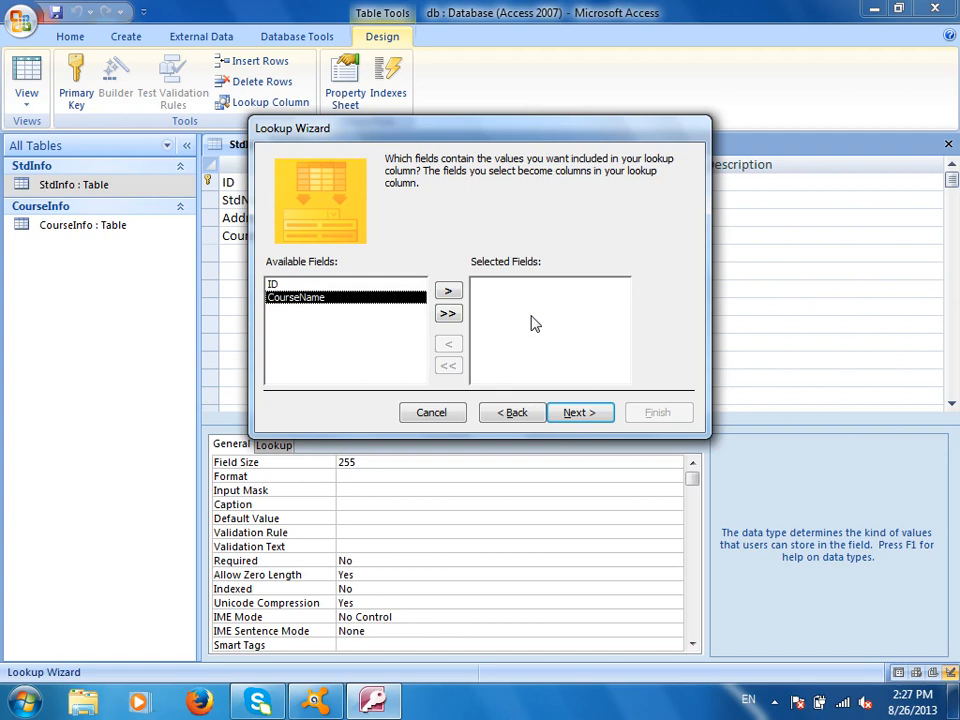
left_click(448, 291)
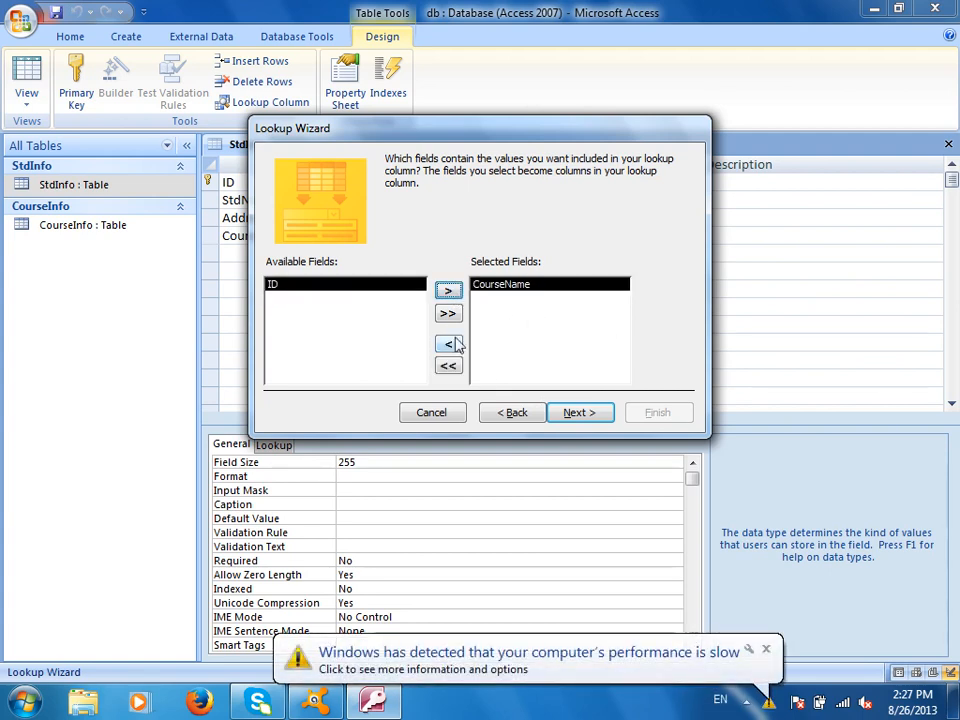
left_click(450, 315)
left_click(448, 367)
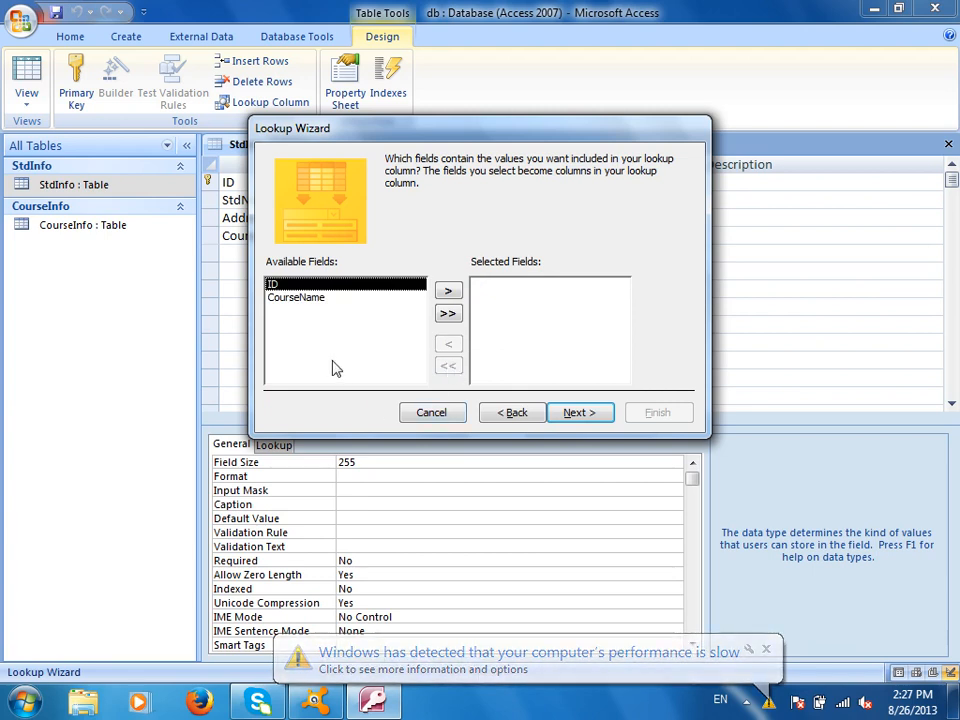
left_click(312, 299)
left_click(455, 290)
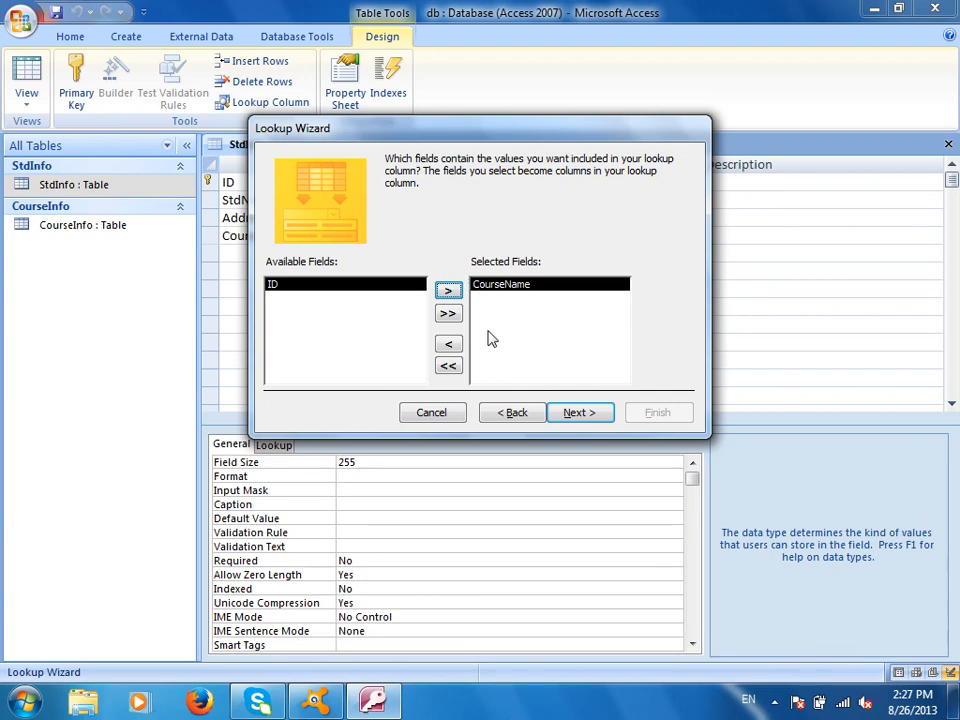
left_click(577, 412)
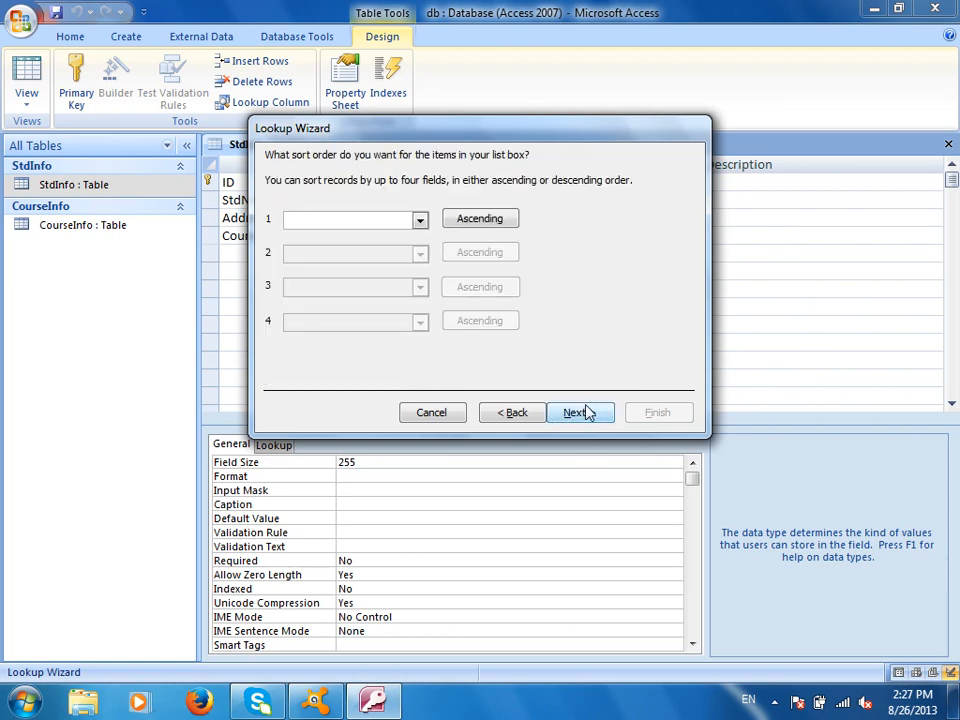
Try sorting the lookup by ID descending and preview the column widths
left_click(420, 221)
left_click(611, 257)
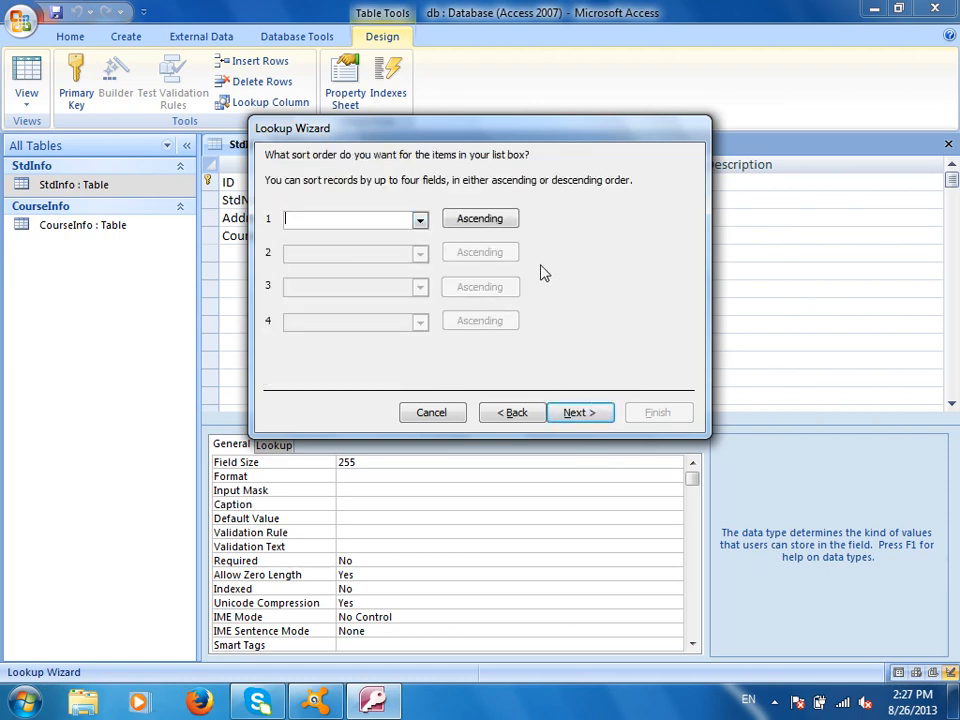
left_click(418, 222)
left_click(352, 250)
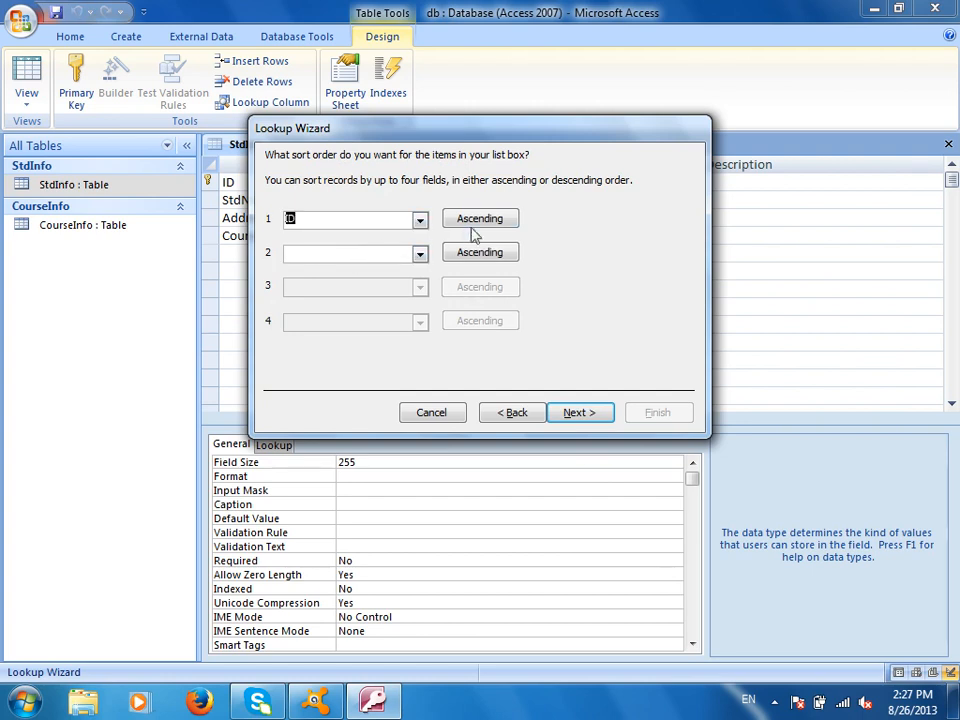
left_click(482, 220)
left_click(574, 412)
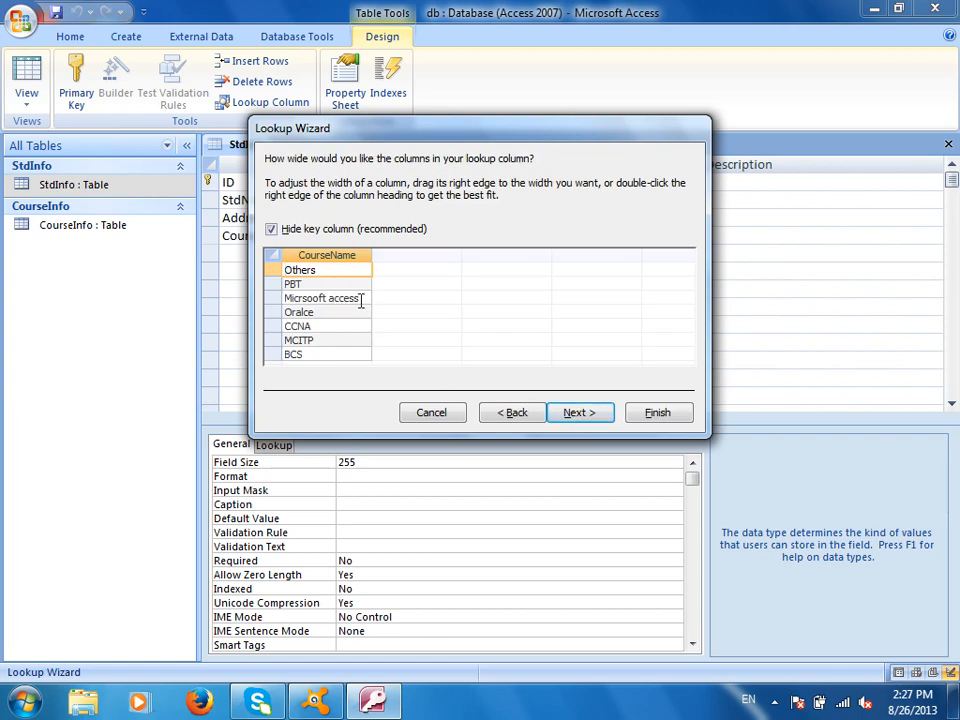
Remove the sort order and keep the ID key column hidden
left_click(518, 413)
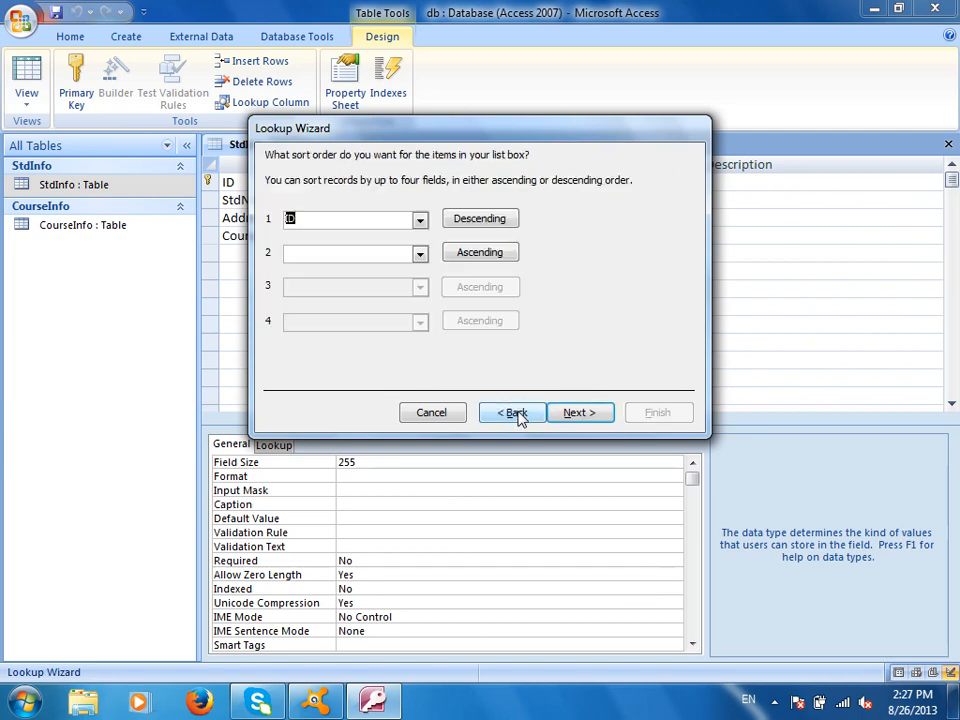
left_click(420, 226)
left_click(380, 238)
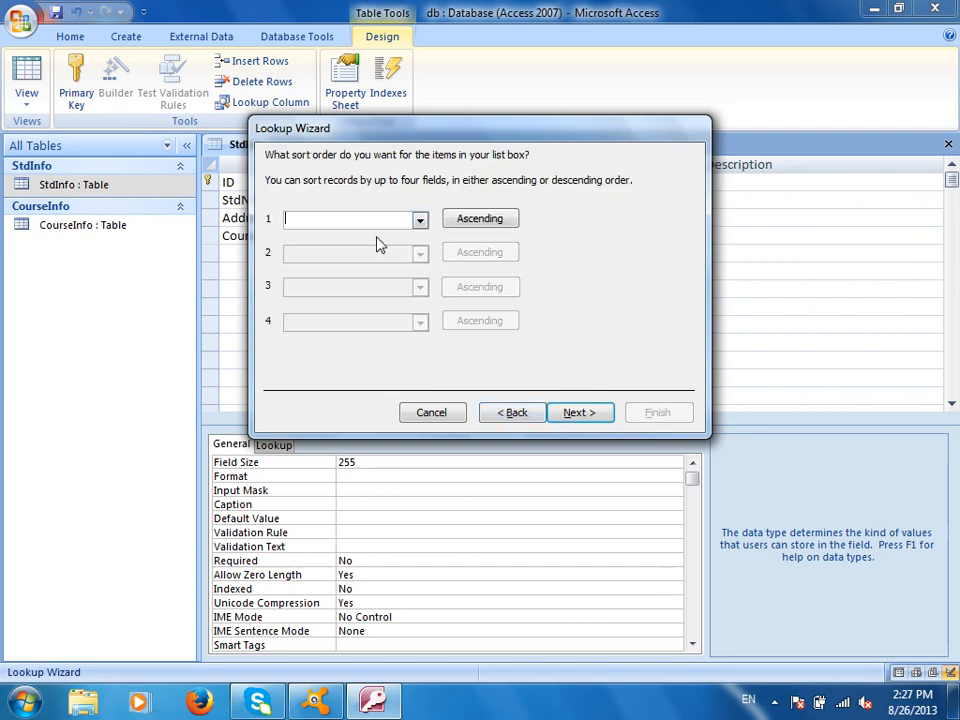
left_click(582, 410)
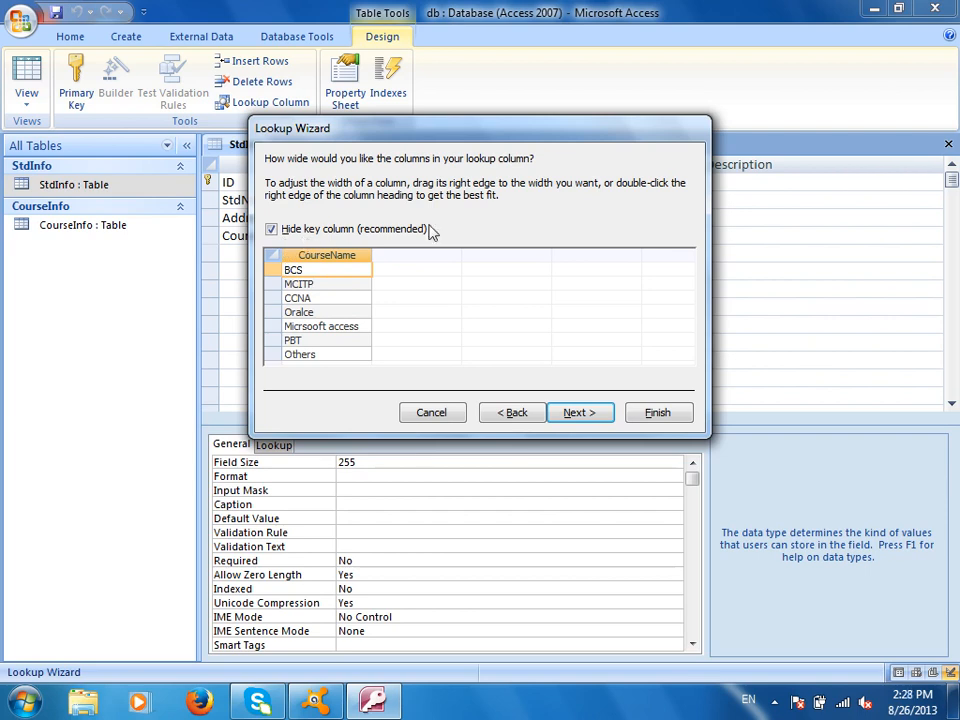
left_click(308, 233)
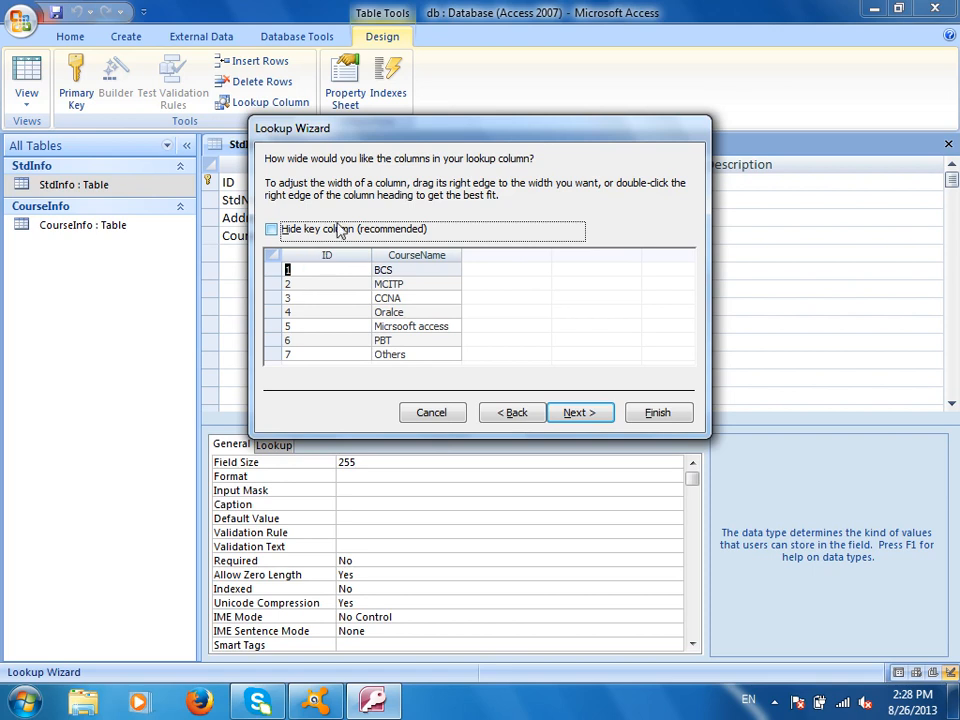
left_click(338, 232)
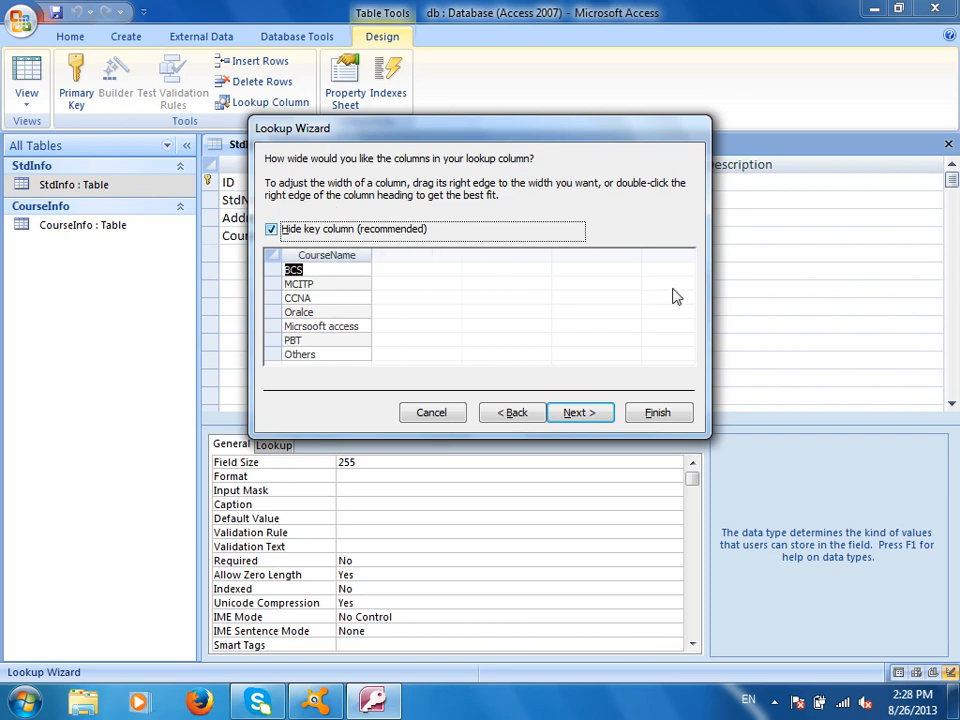
Launch Paint via mspaint and select the thickest brush size
key("super+r")
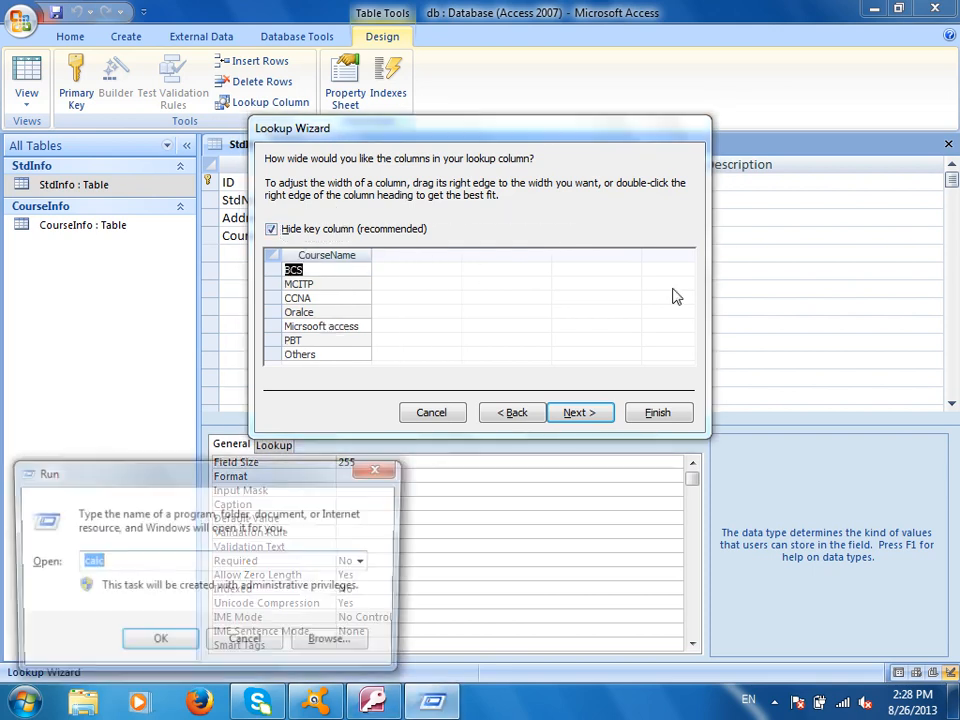
type("mspaint")
key("Return")
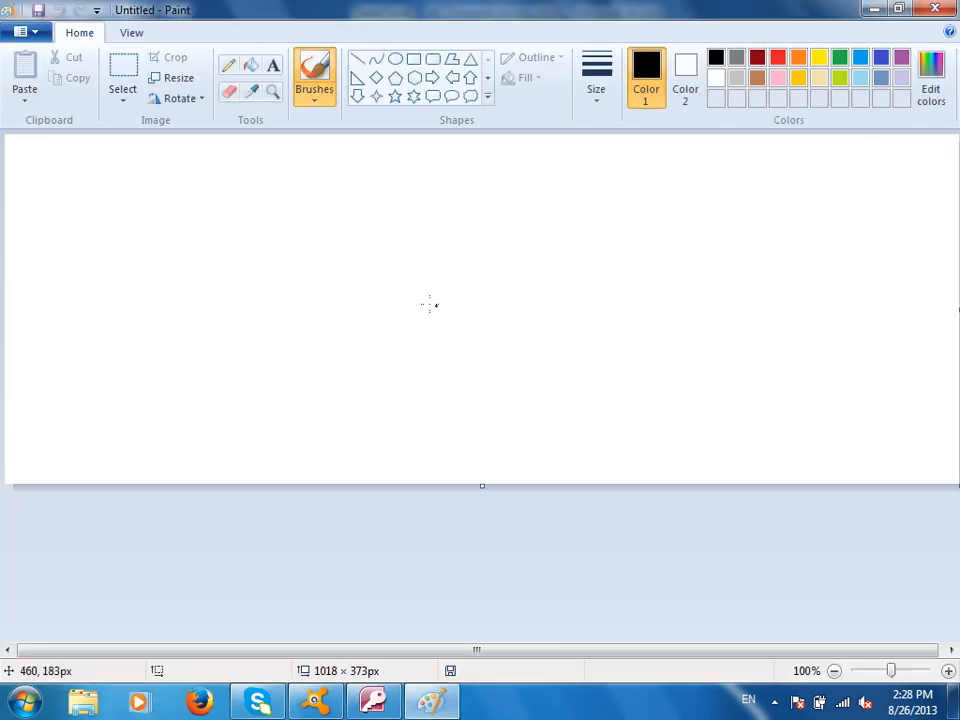
left_click(596, 80)
left_click(636, 238)
Sketch left and right table boxes with handwritten labels and field marks
mouse_move(205, 228)
left_mouse_down()
mouse_move(388, 414)
mouse_move(178, 278)
left_mouse_up()
mouse_move(682, 222)
left_mouse_down()
mouse_move(729, 226)
mouse_move(655, 225)
left_mouse_up()
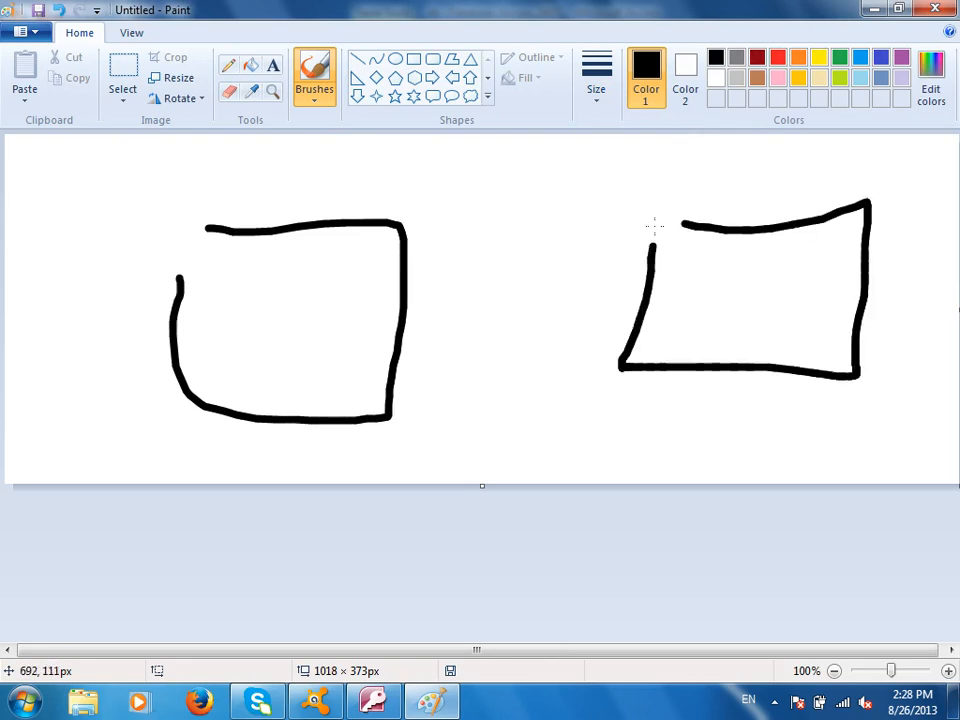
mouse_move(735, 157)
left_mouse_down()
mouse_move(702, 171)
mouse_move(781, 186)
mouse_move(846, 139)
mouse_move(858, 148)
left_mouse_up()
left_click_drag(320, 158, 318, 205)
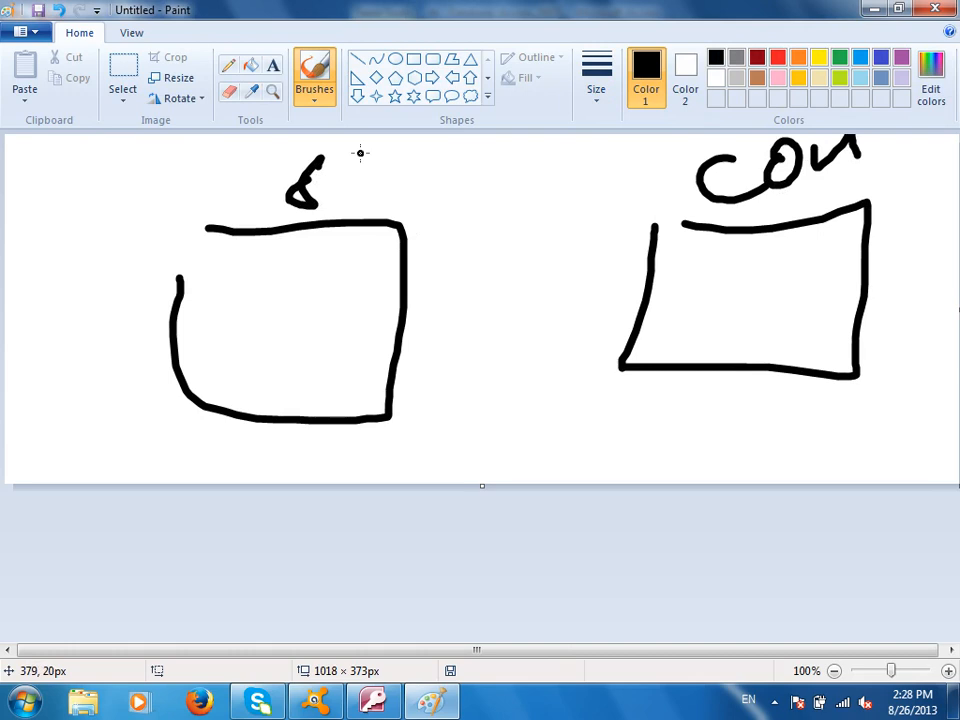
left_click_drag(368, 152, 360, 195)
left_click_drag(350, 180, 404, 158)
left_click_drag(242, 252, 232, 285)
mouse_move(270, 248)
left_mouse_down()
mouse_move(264, 285)
mouse_move(290, 280)
left_mouse_up()
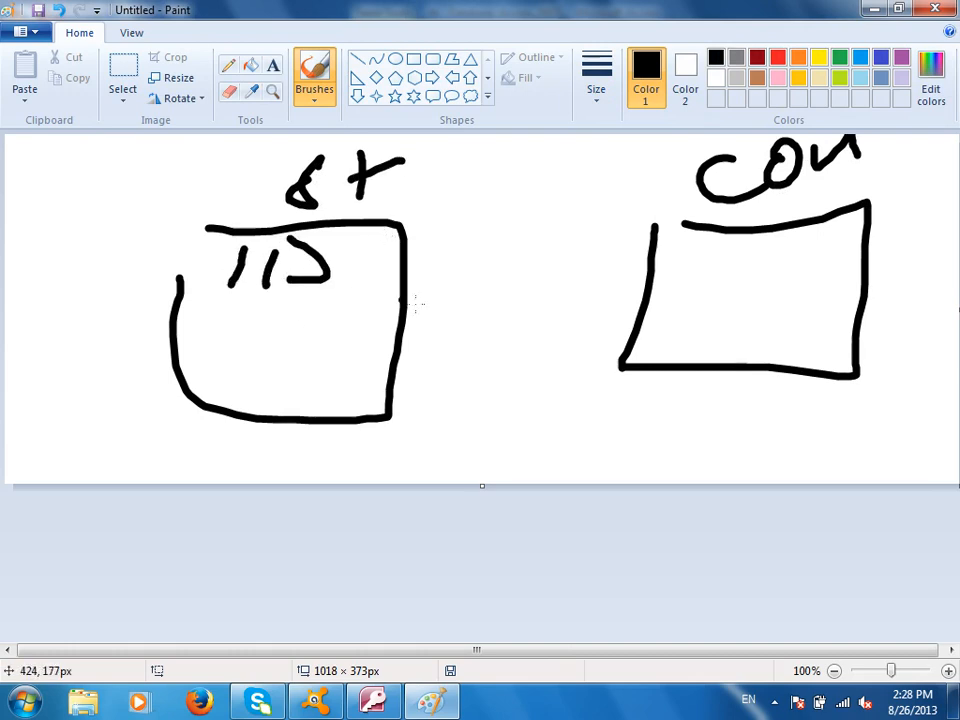
left_click_drag(702, 252, 698, 278)
left_click_drag(714, 250, 710, 284)
left_click_drag(760, 252, 726, 260)
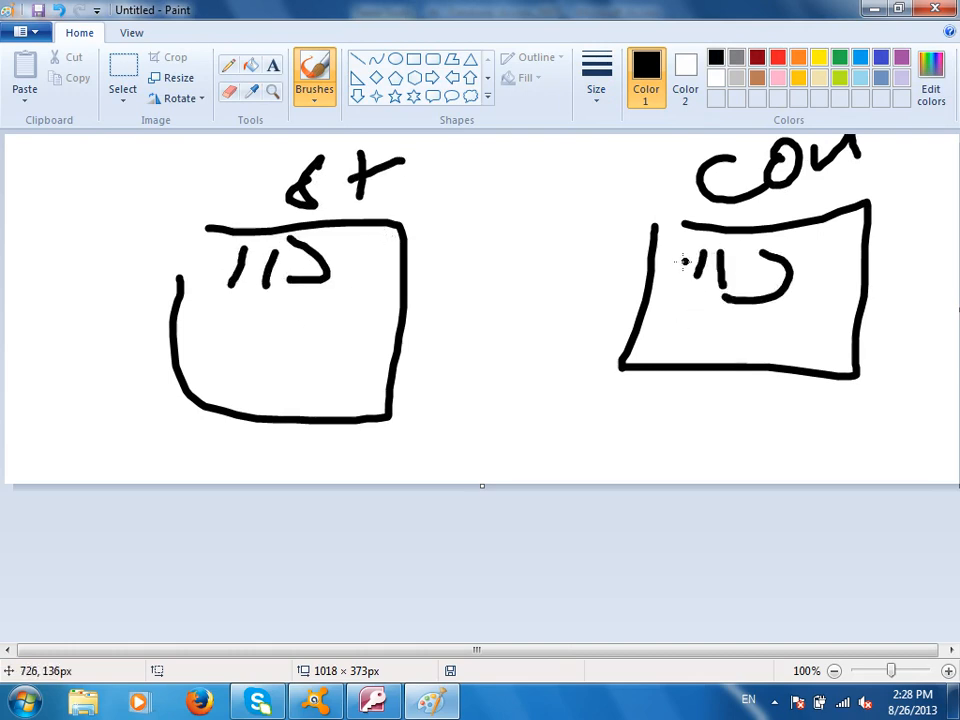
Add a middle box and lines linking the boxes' fields, then close Paint
mouse_move(686, 337)
left_mouse_down()
mouse_move(516, 236)
mouse_move(330, 322)
mouse_move(500, 490)
left_mouse_up()
mouse_move(370, 352)
left_mouse_down()
mouse_move(465, 477)
mouse_move(427, 335)
left_mouse_up()
left_click_drag(410, 382, 448, 382)
left_click_drag(402, 428, 455, 433)
mouse_move(688, 268)
left_mouse_down()
mouse_move(530, 203)
mouse_move(305, 328)
mouse_move(243, 293)
mouse_move(262, 299)
left_mouse_up()
mouse_move(650, 268)
left_mouse_down()
mouse_move(690, 265)
mouse_move(676, 280)
left_mouse_up()
left_click(704, 318)
left_click_drag(705, 336, 742, 342)
mouse_move(728, 356)
left_mouse_down()
mouse_move(762, 352)
mouse_move(582, 344)
mouse_move(434, 470)
mouse_move(417, 453)
left_mouse_up()
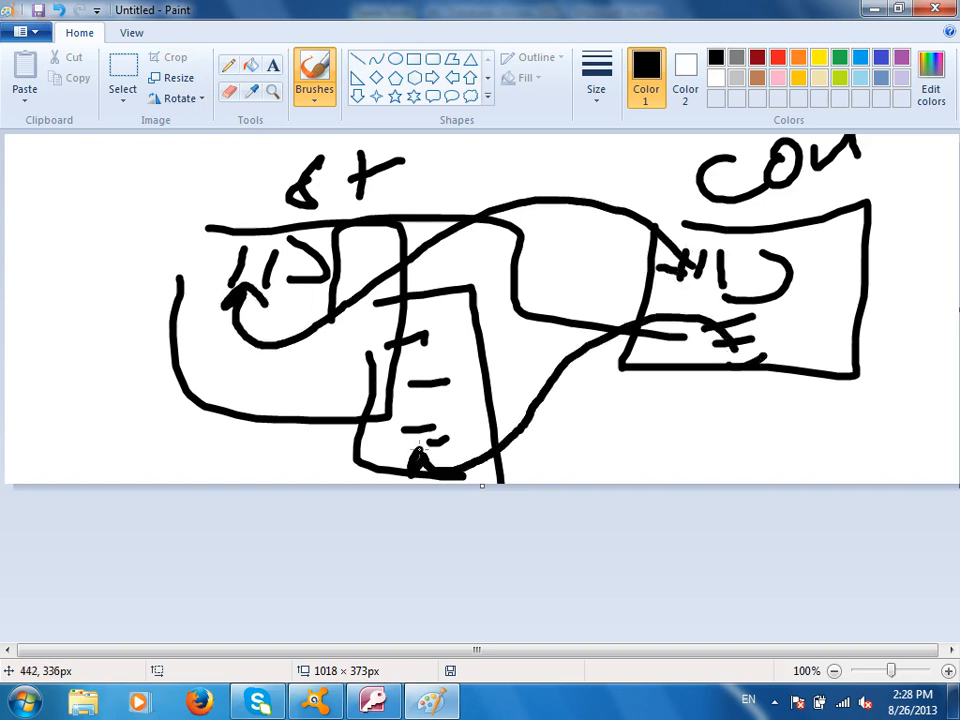
mouse_move(312, 206)
left_mouse_down()
mouse_move(206, 275)
mouse_move(346, 190)
left_mouse_up()
mouse_move(648, 206)
left_mouse_down()
mouse_move(872, 226)
mouse_move(660, 193)
mouse_move(652, 205)
left_mouse_up()
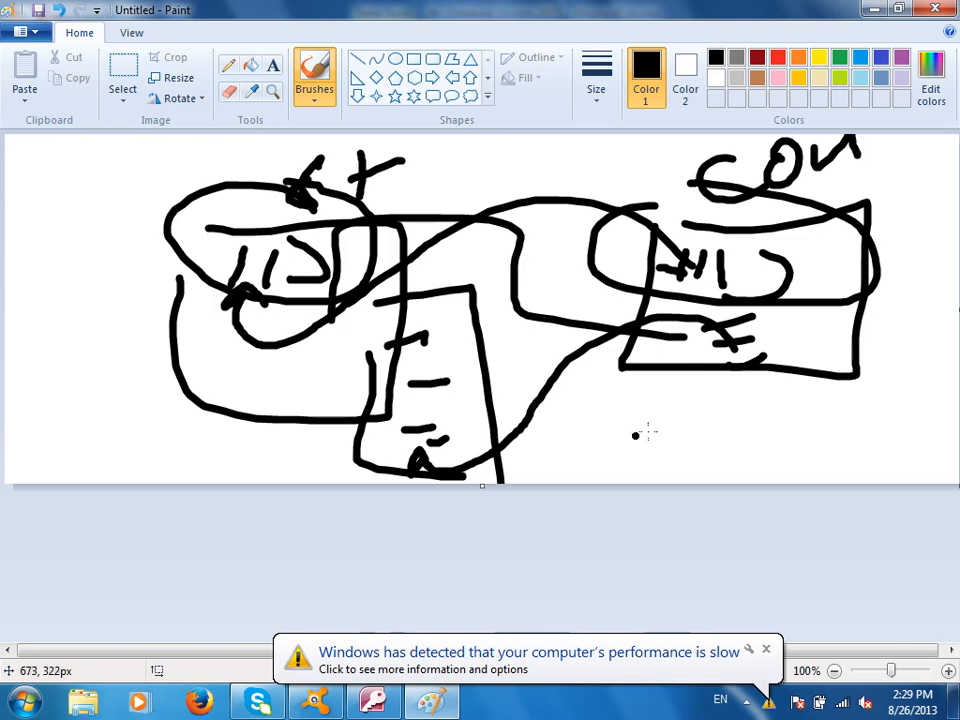
key("alt+F4")
Discard the sketch, enable Allow Multiple Values for CourseTitle, finish, and save StdInfo
left_click(538, 357)
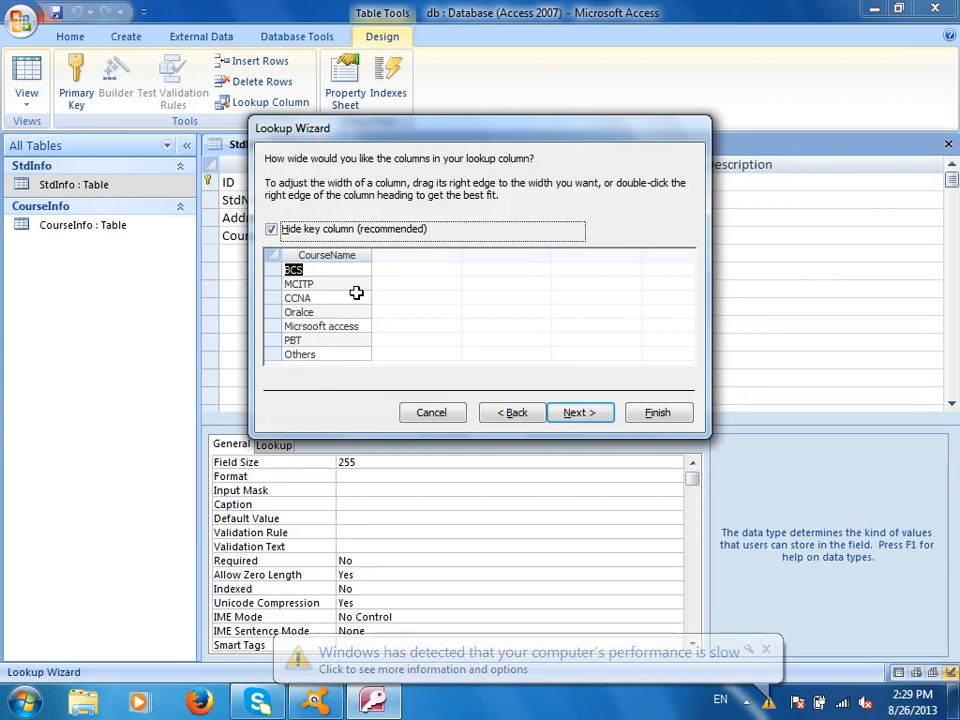
left_click(589, 413)
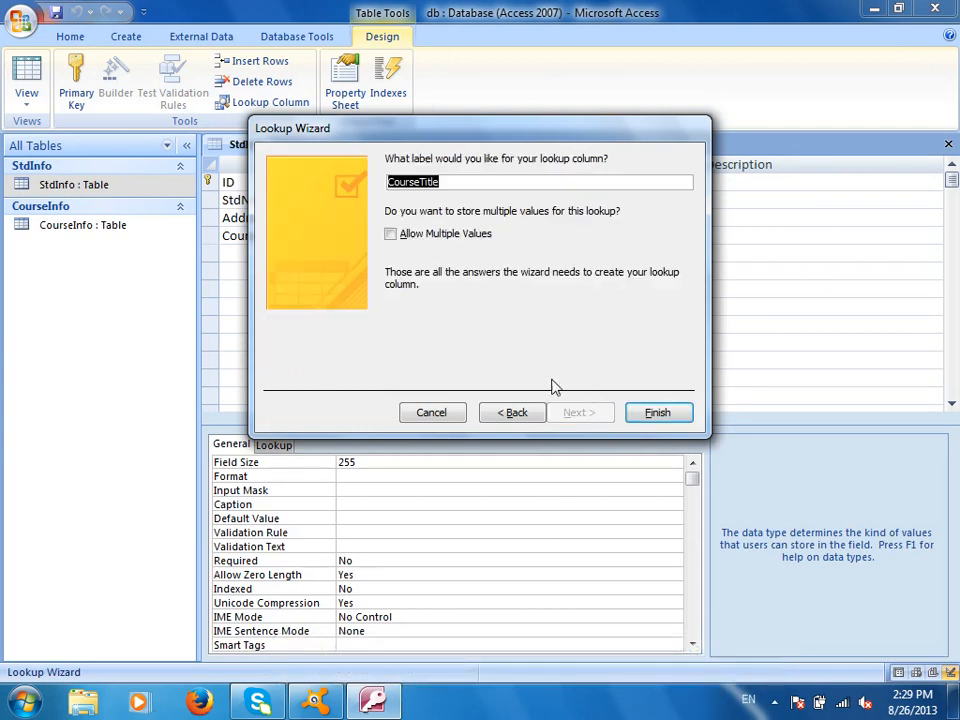
left_click(446, 238)
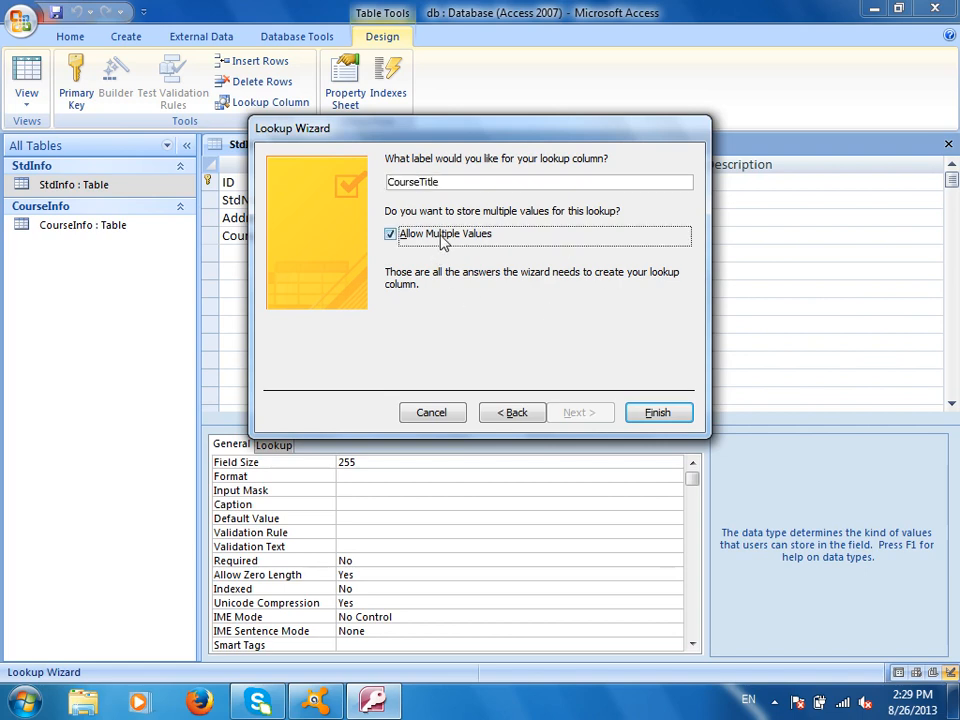
left_click(658, 411)
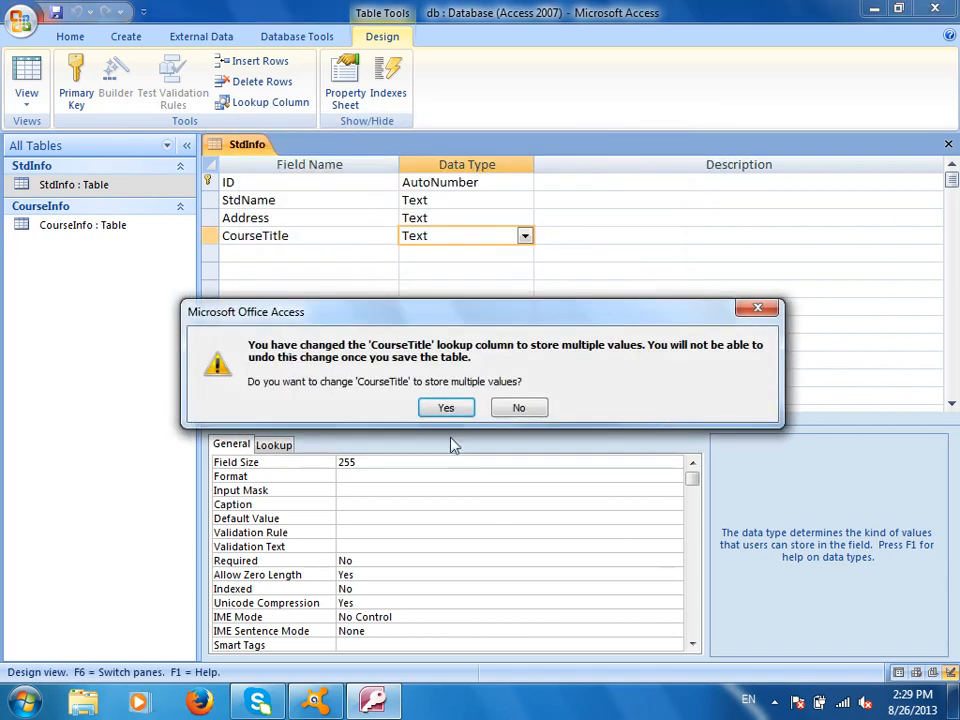
left_click(447, 406)
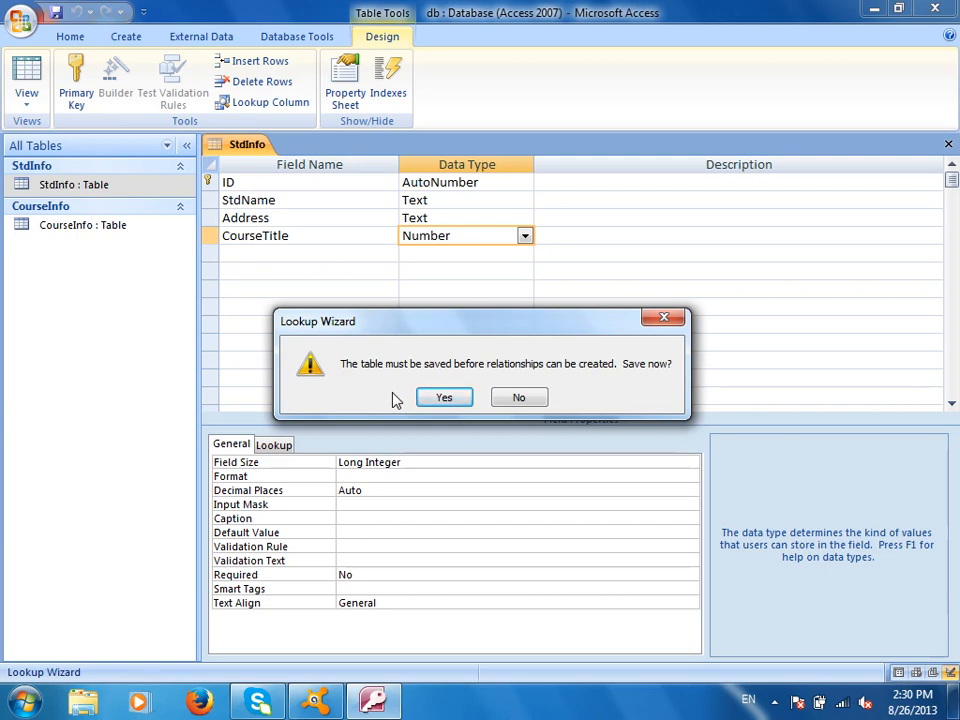
left_click(441, 398)
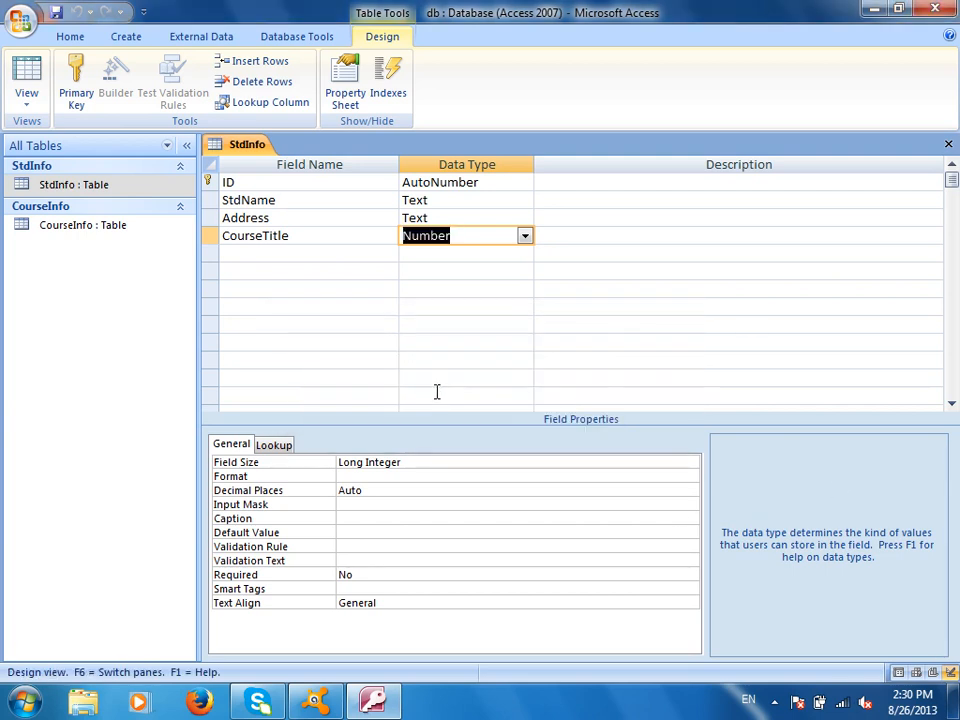
Open StdInfo's datasheet and enter a student's name with address Afghanistan
left_click(948, 144)
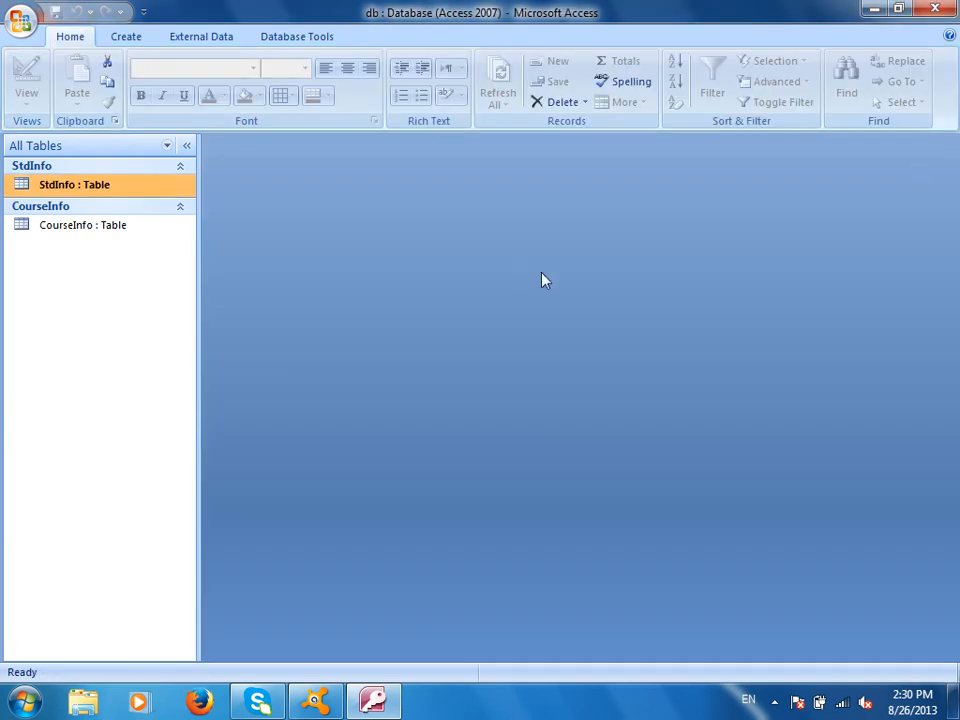
double_click(134, 189)
left_click(345, 183)
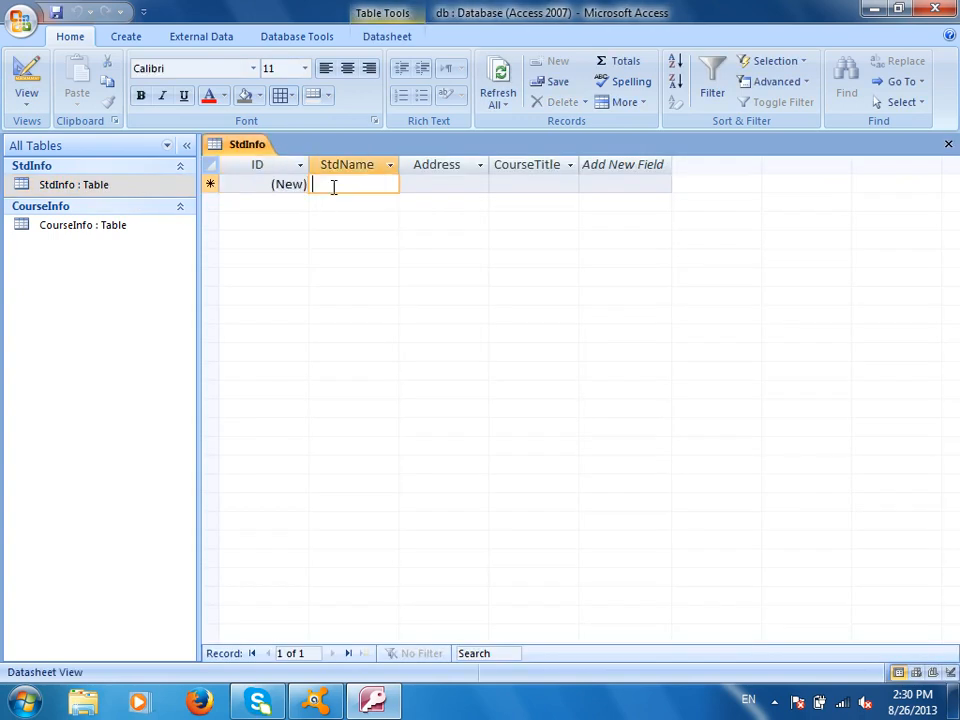
key("Tab")
type("La")
key("BackSpace")
key("BackSpace")
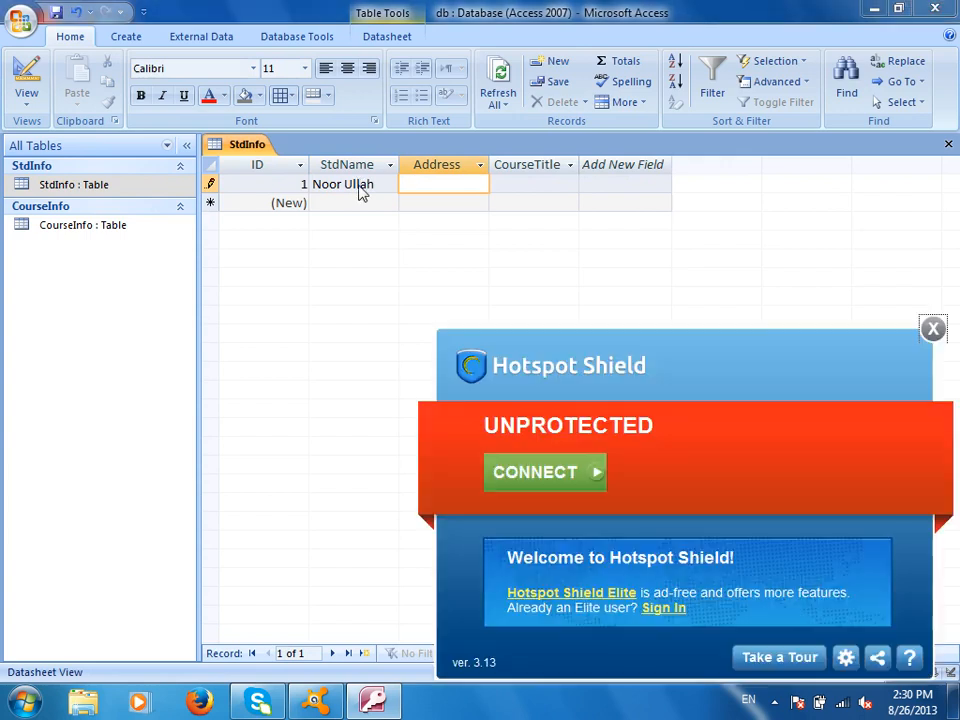
left_click(933, 328)
type("Afghan")
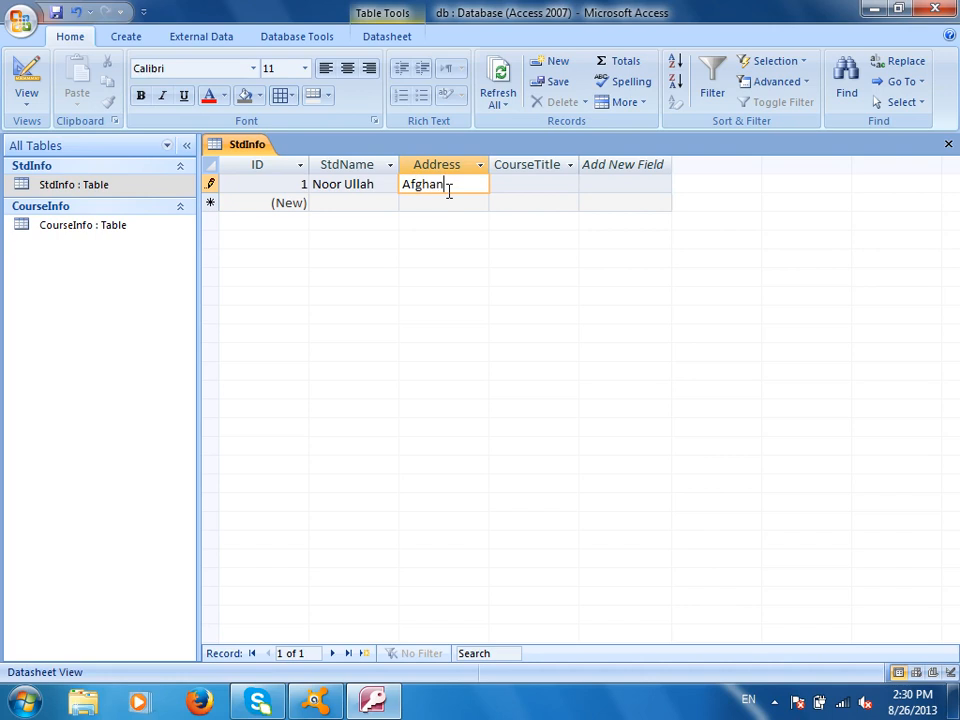
type("istan")
key("Tab")
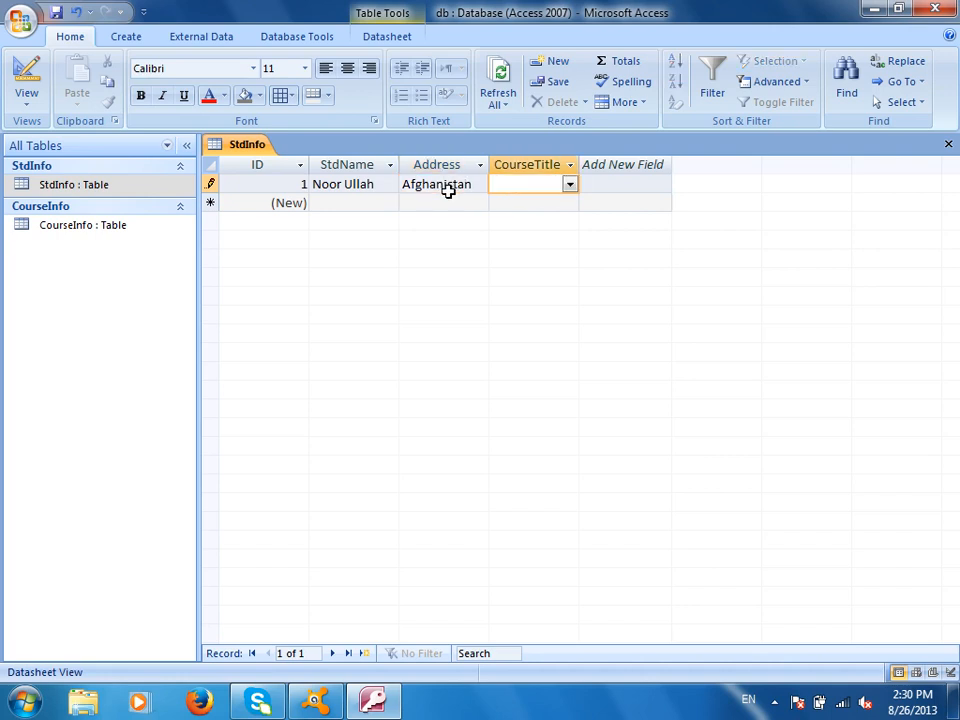
Widen the CourseTitle column and tick BCS and PBT as the record's courses
left_click(574, 166)
left_click(578, 163)
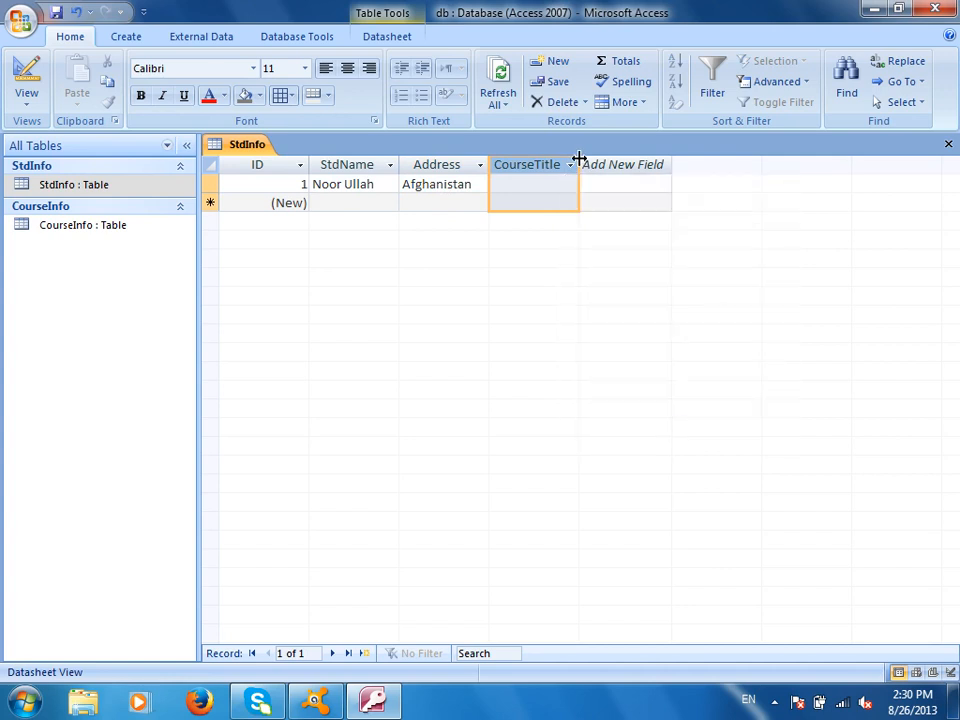
left_click_drag(577, 161, 703, 165)
left_click(651, 186)
left_click(694, 185)
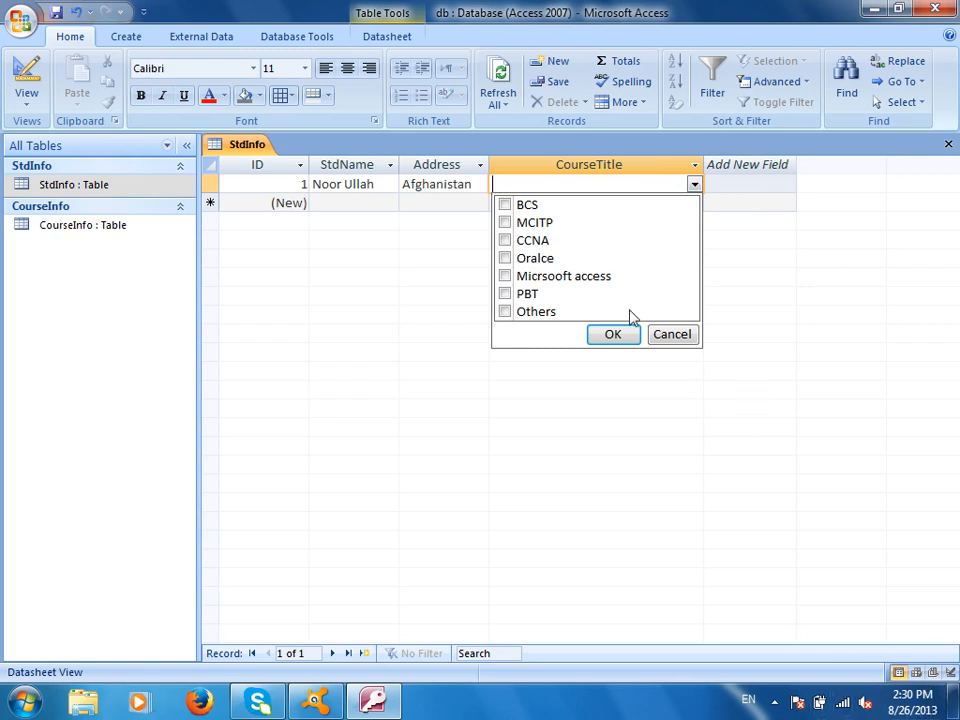
left_click(505, 205)
left_click(505, 294)
left_click(601, 357)
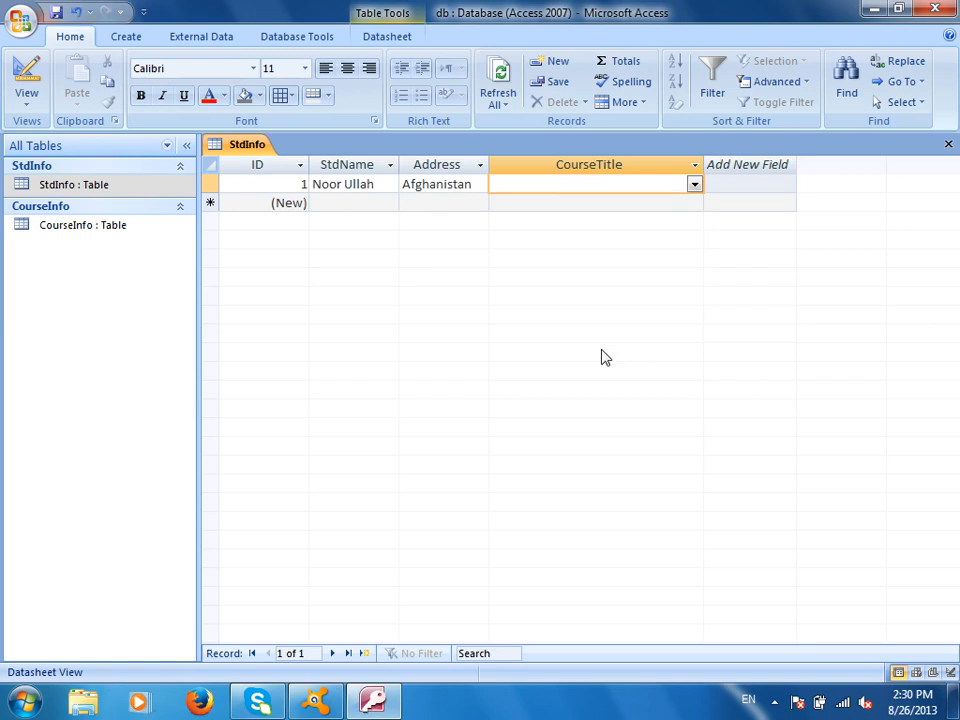
left_click(694, 184)
left_click(505, 205)
left_click(505, 294)
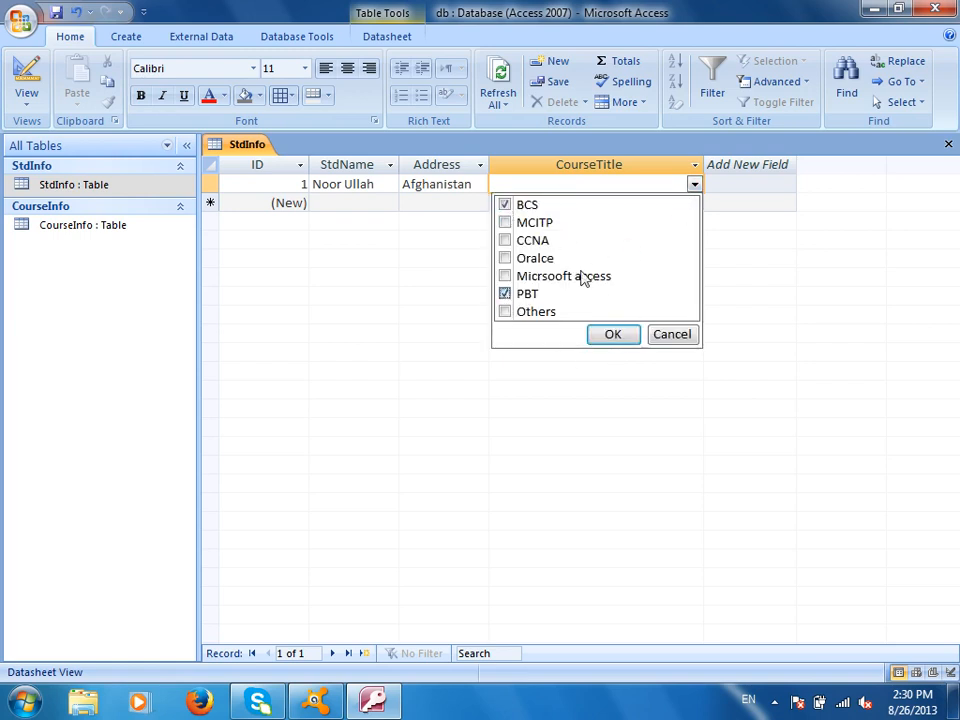
left_click(610, 334)
Close the StdInfo table, saving the layout changes
left_click(594, 207)
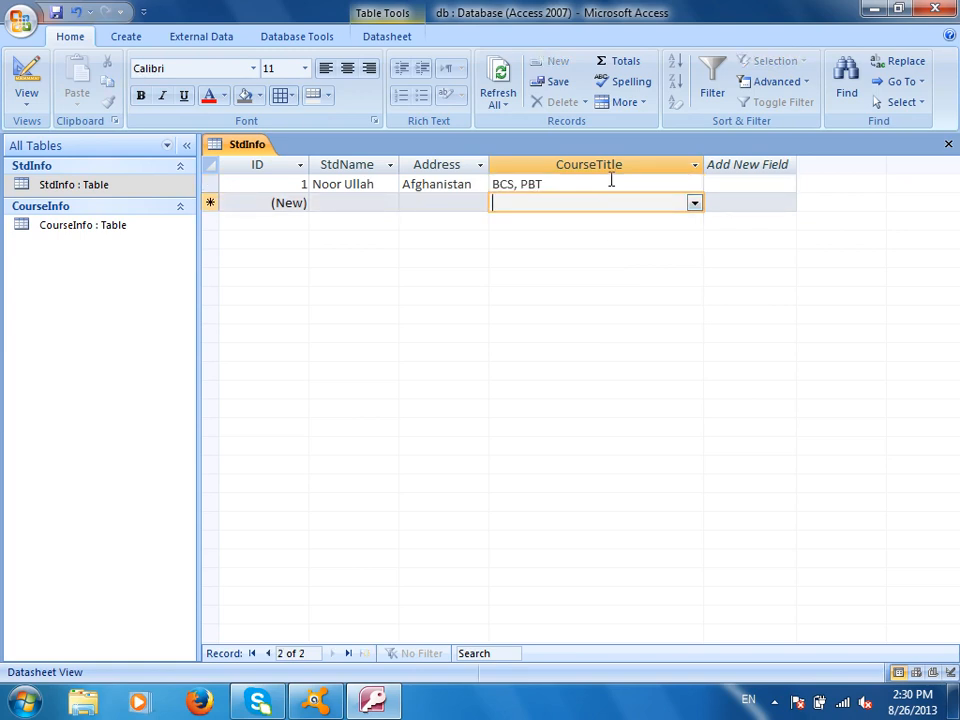
left_click(608, 182)
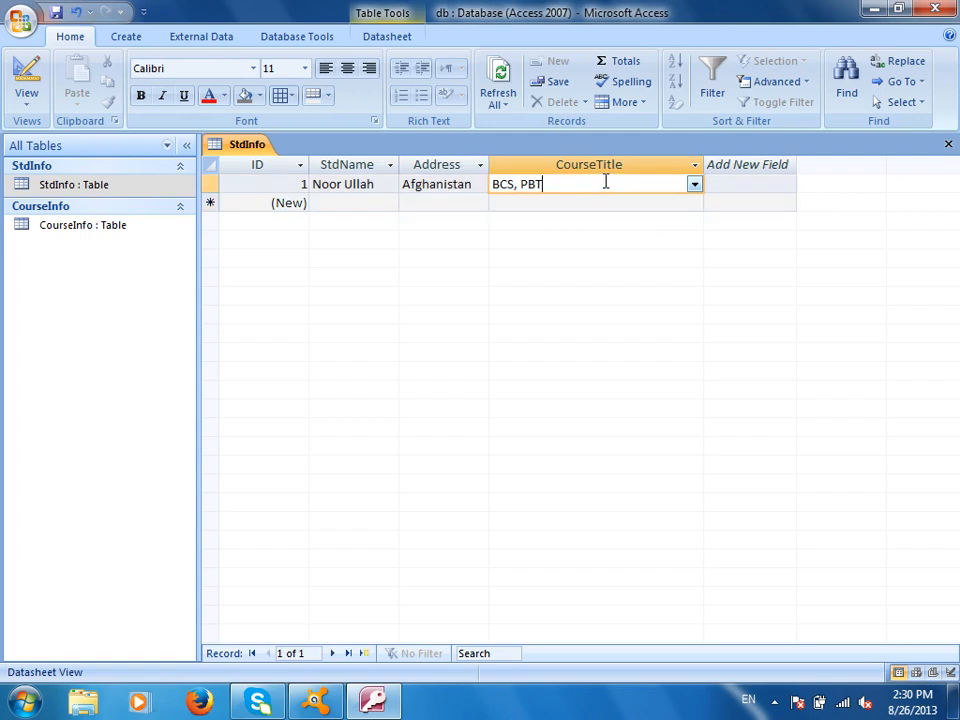
left_click(947, 146)
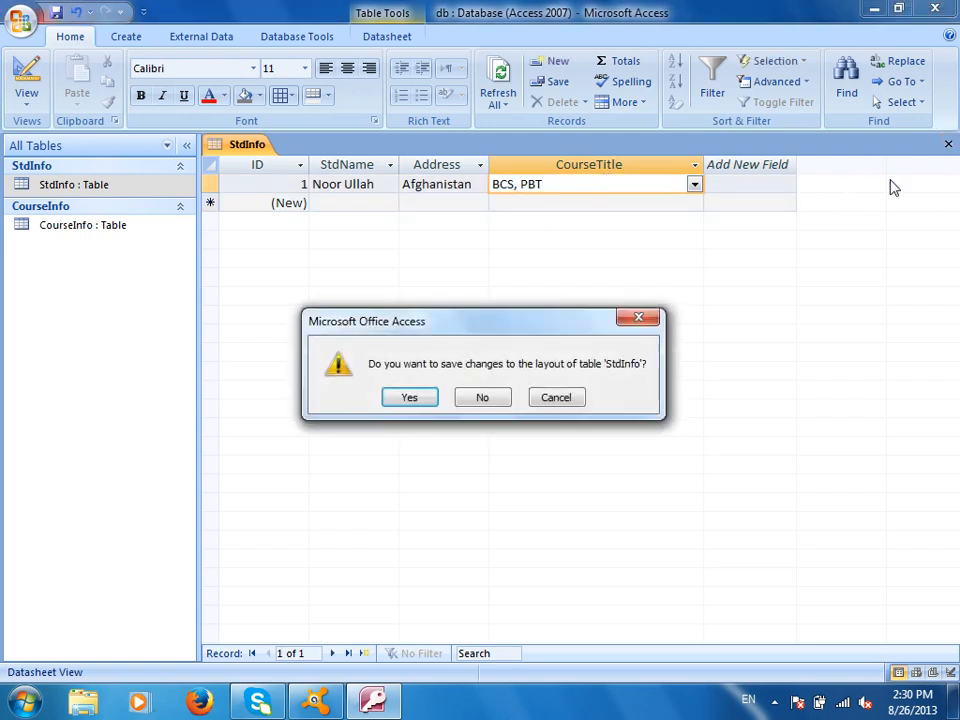
left_click(411, 398)
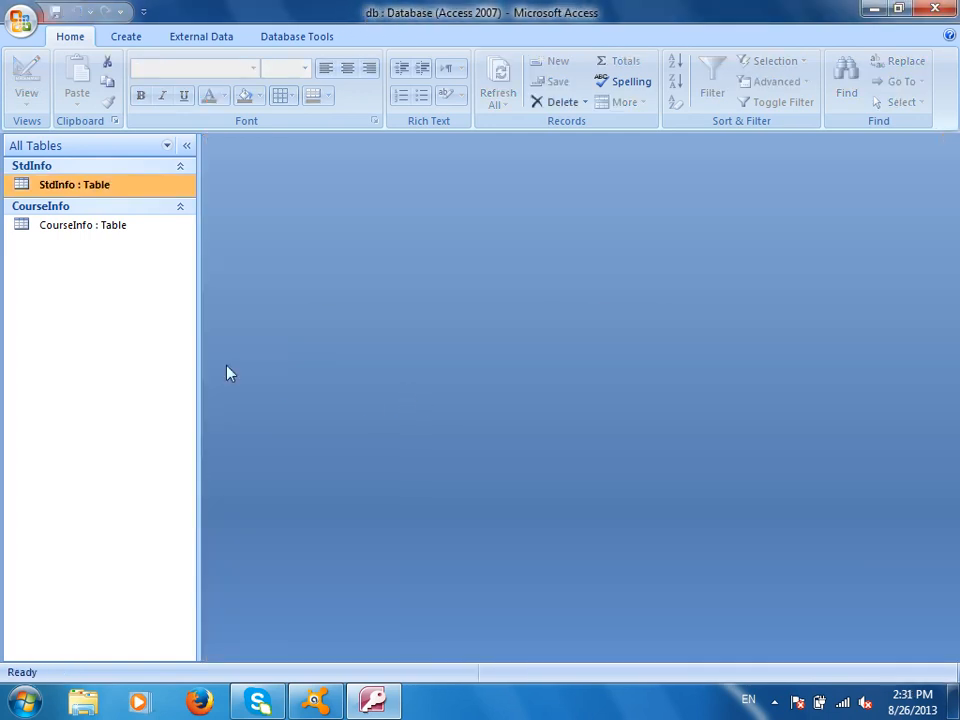
Open CourseInfo as a datasheet, type MSIT as a new CourseName, and close it
right_click(82, 227)
left_click(143, 259)
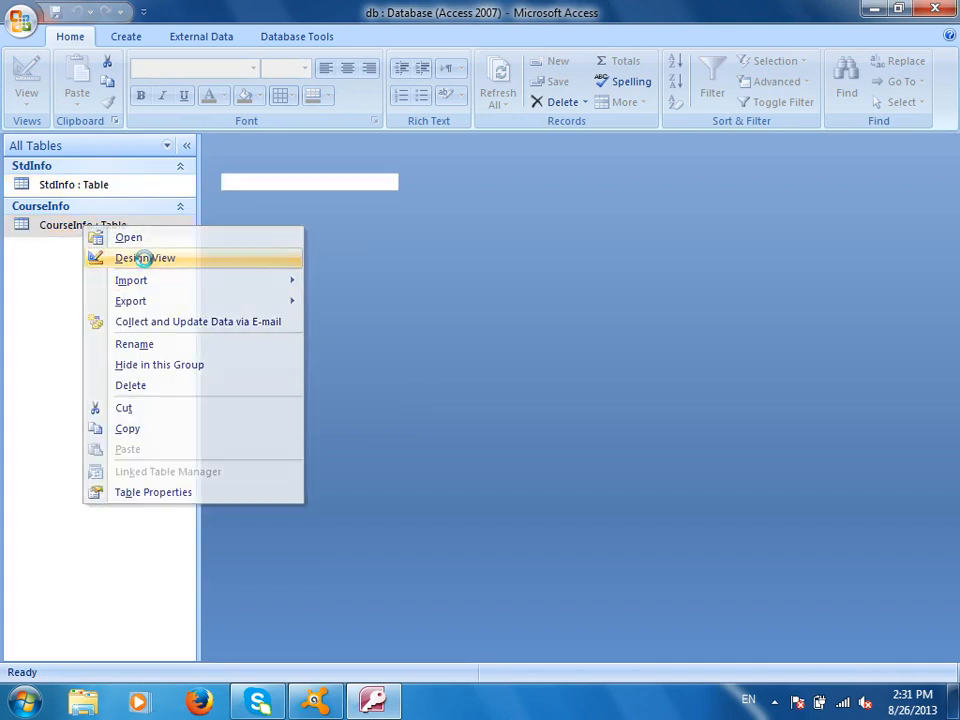
left_click(30, 78)
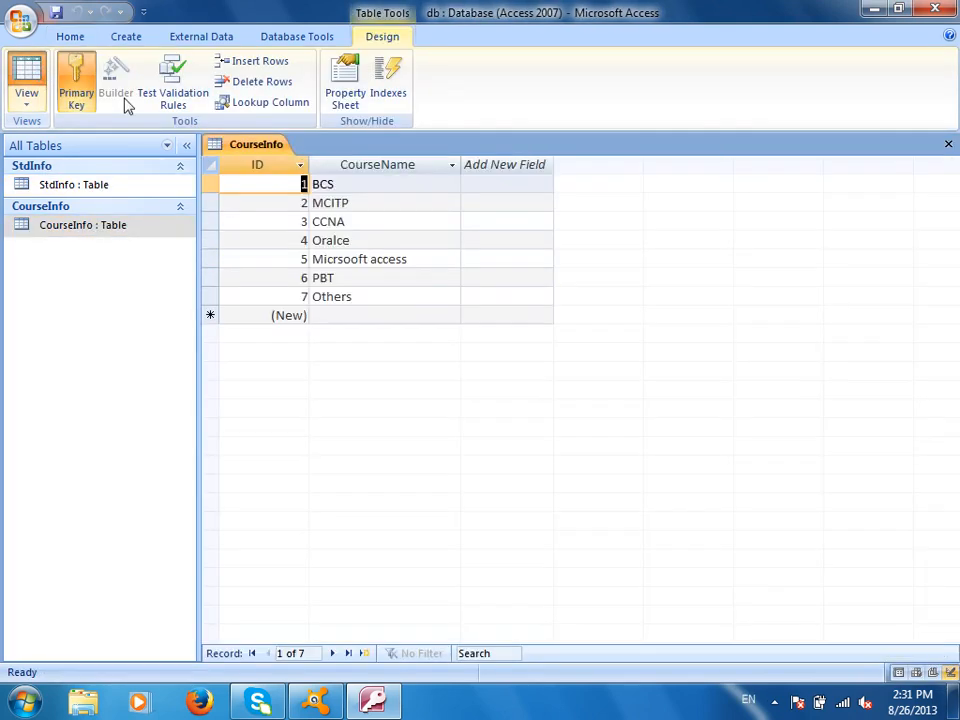
left_click(361, 313)
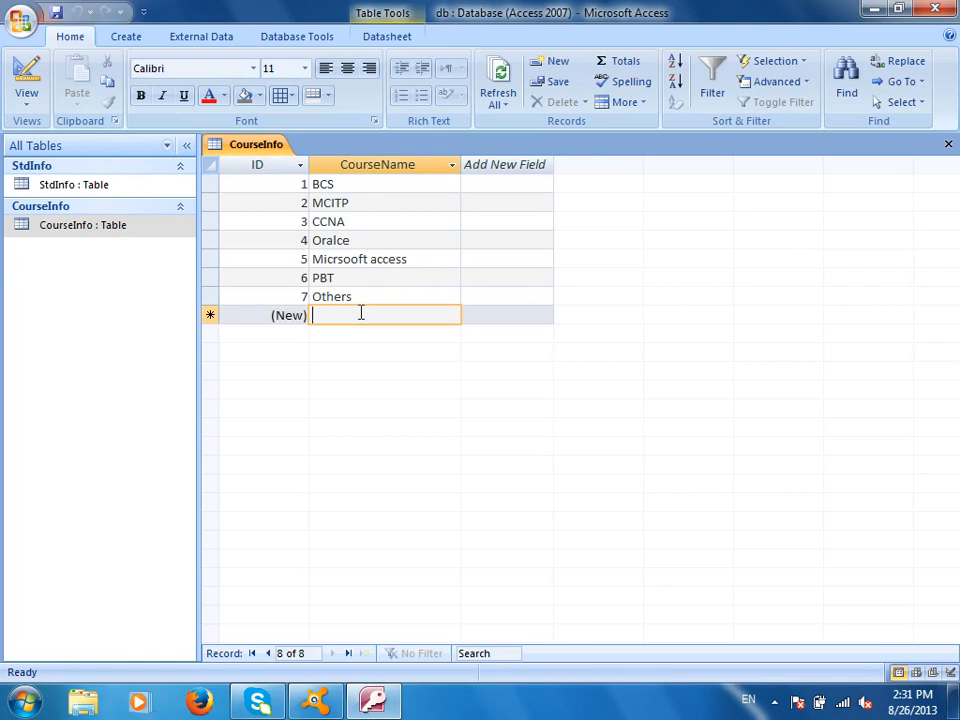
type("MSIT")
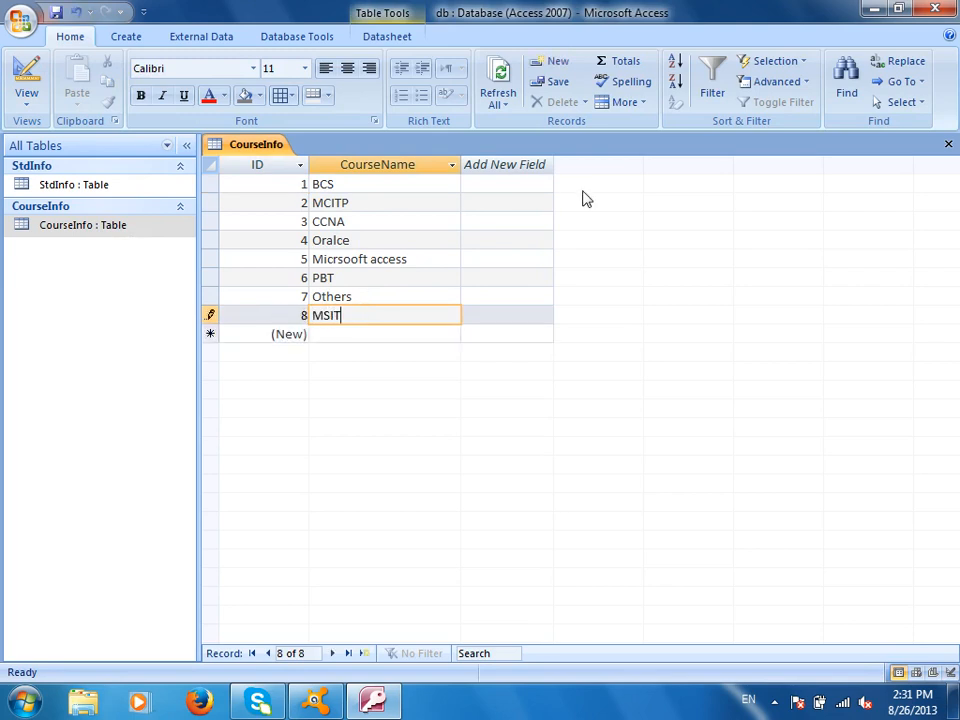
left_click(948, 144)
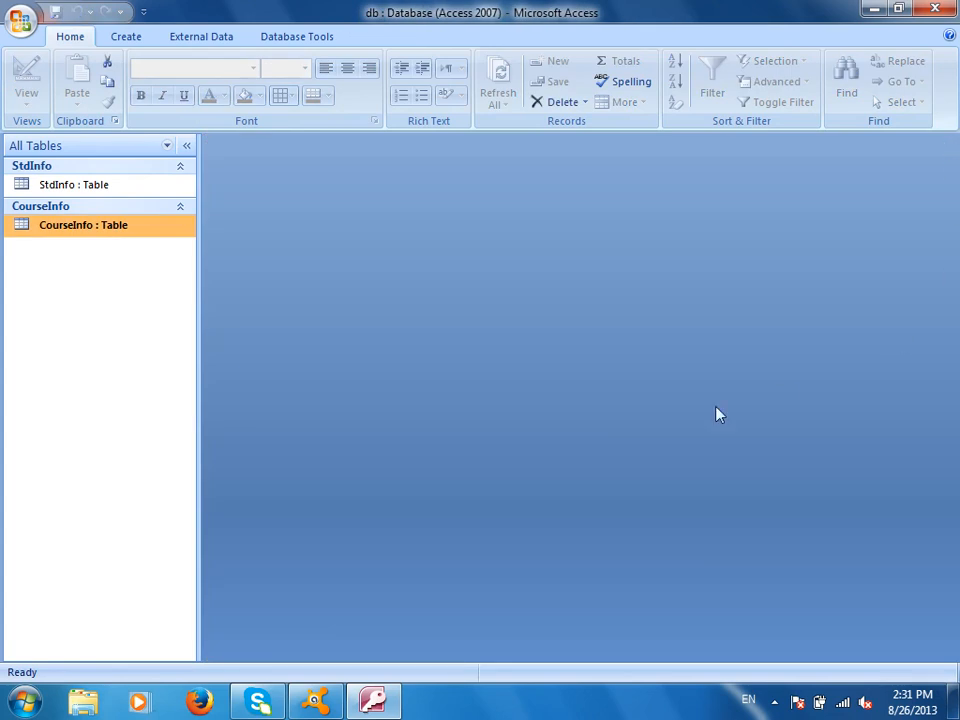
double_click(98, 187)
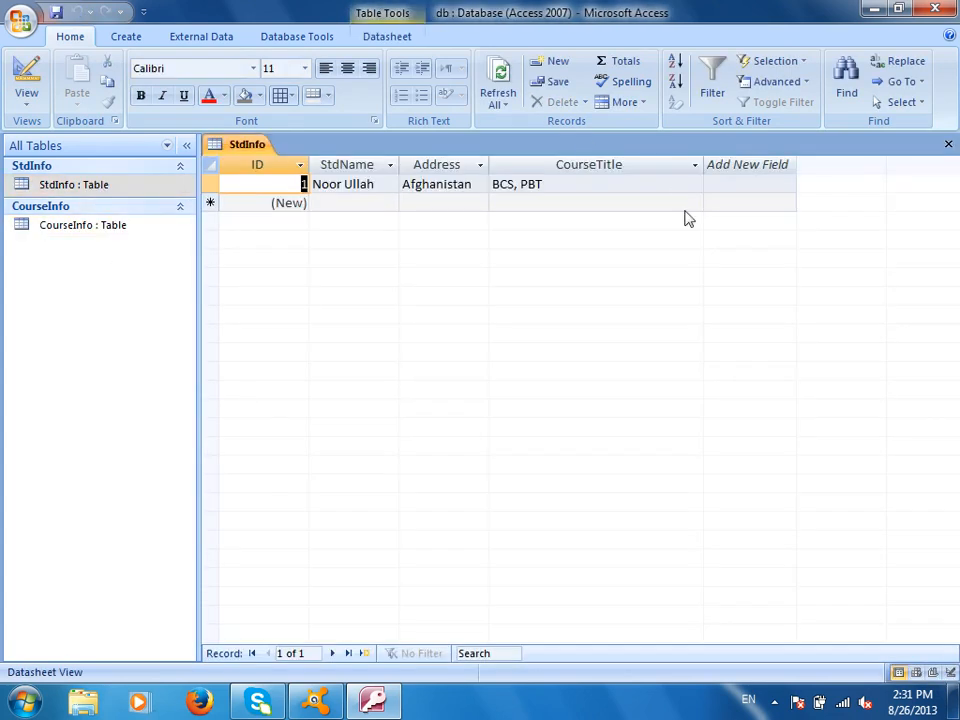
left_click(633, 185)
left_click(696, 184)
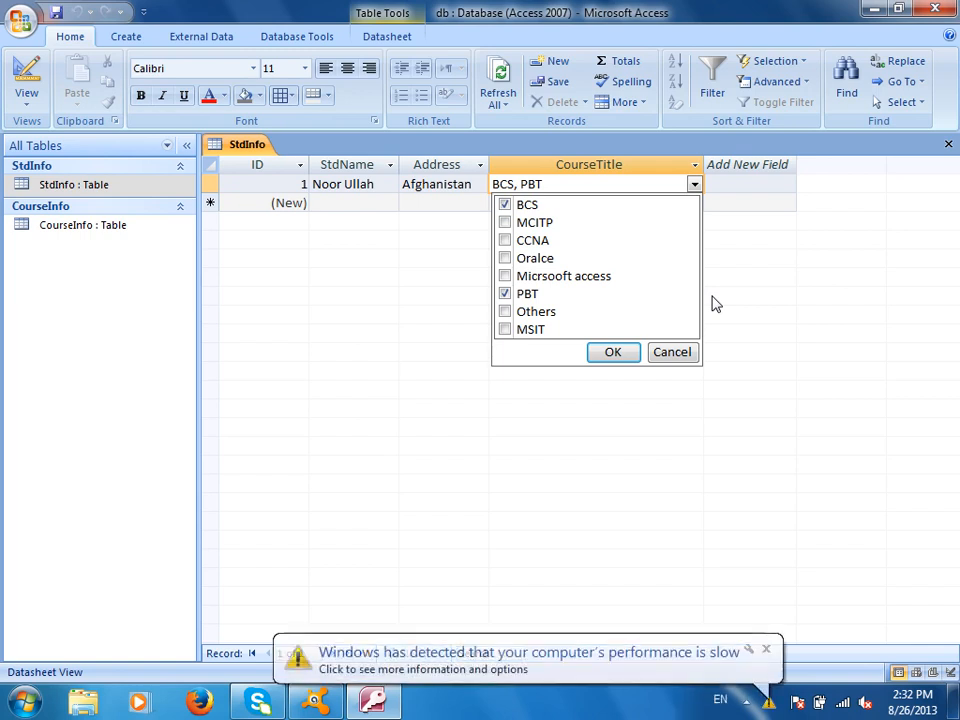
left_click(766, 651)
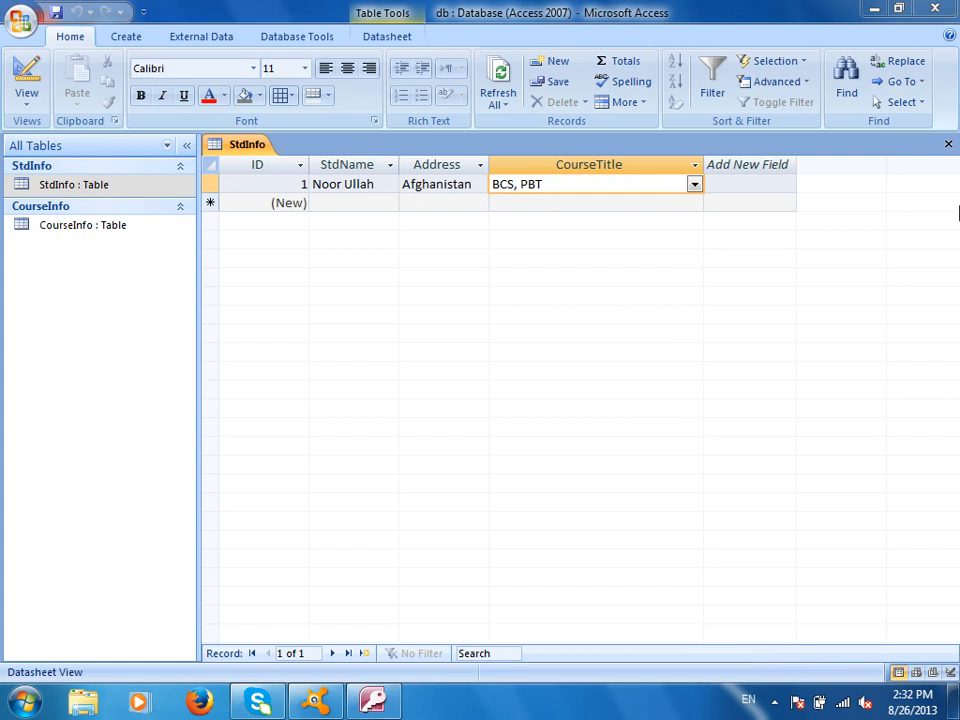
left_click(948, 144)
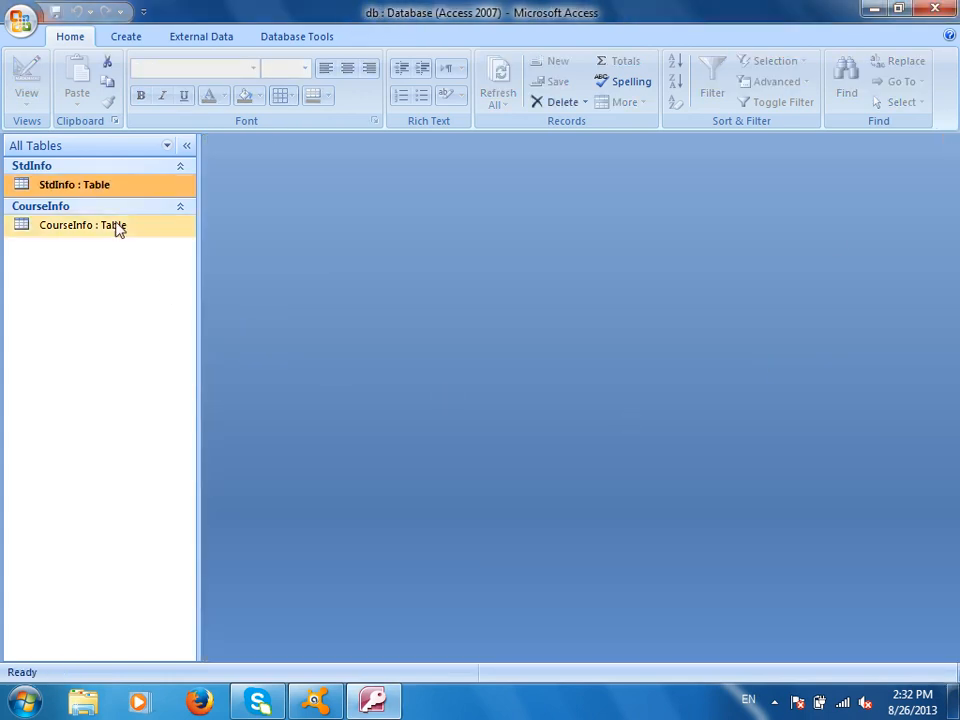
right_click(108, 186)
left_click(172, 214)
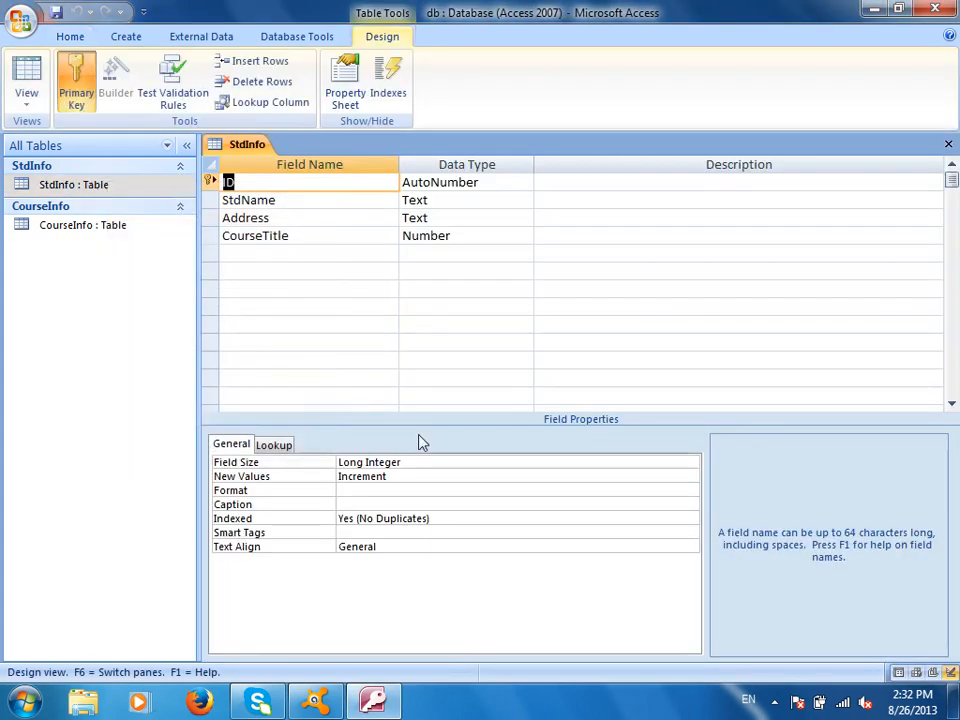
left_click(284, 448)
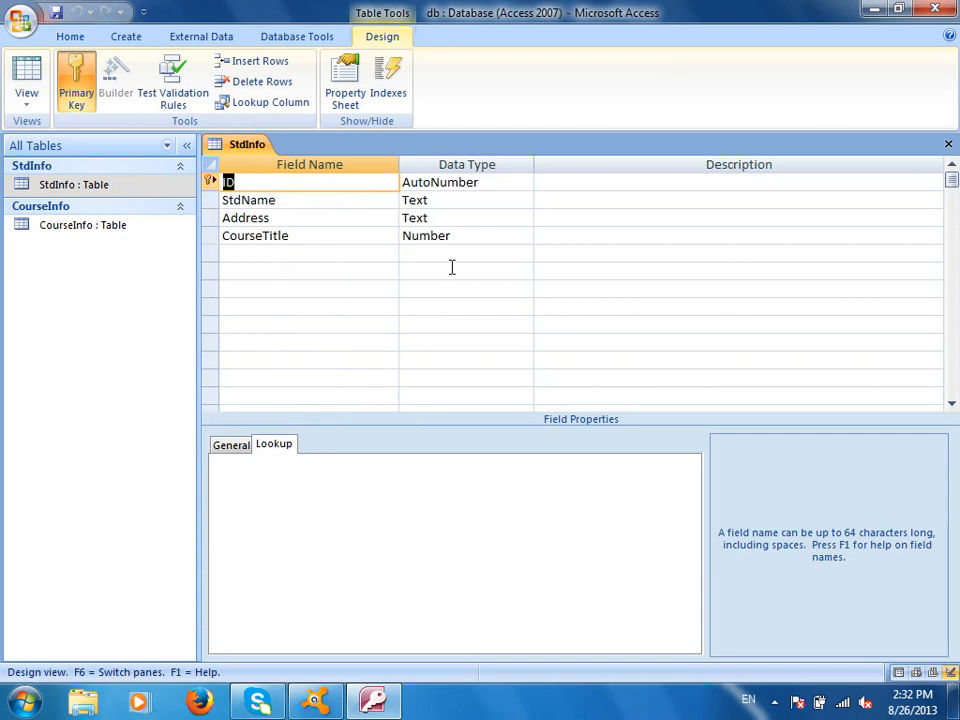
left_click(465, 236)
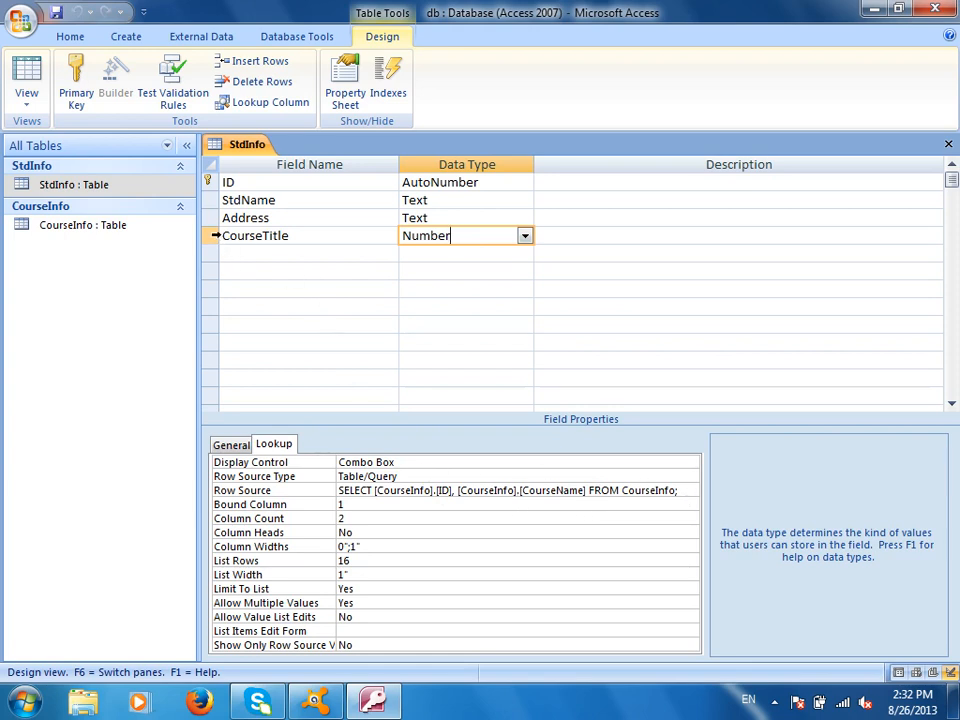
right_click(210, 236)
left_click(290, 360)
left_click(482, 408)
Close the StdInfo design and open the Relationships diagram, moving the StdInfo box aside
key("ctrl+w")
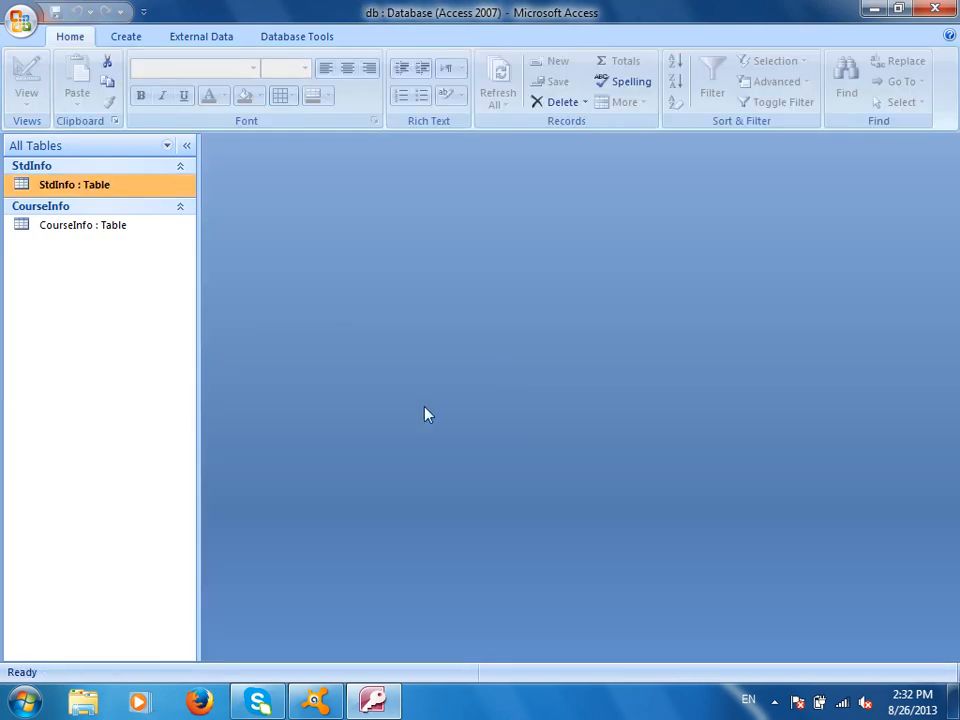
left_click(296, 37)
left_click(279, 90)
left_click_drag(506, 181, 632, 286)
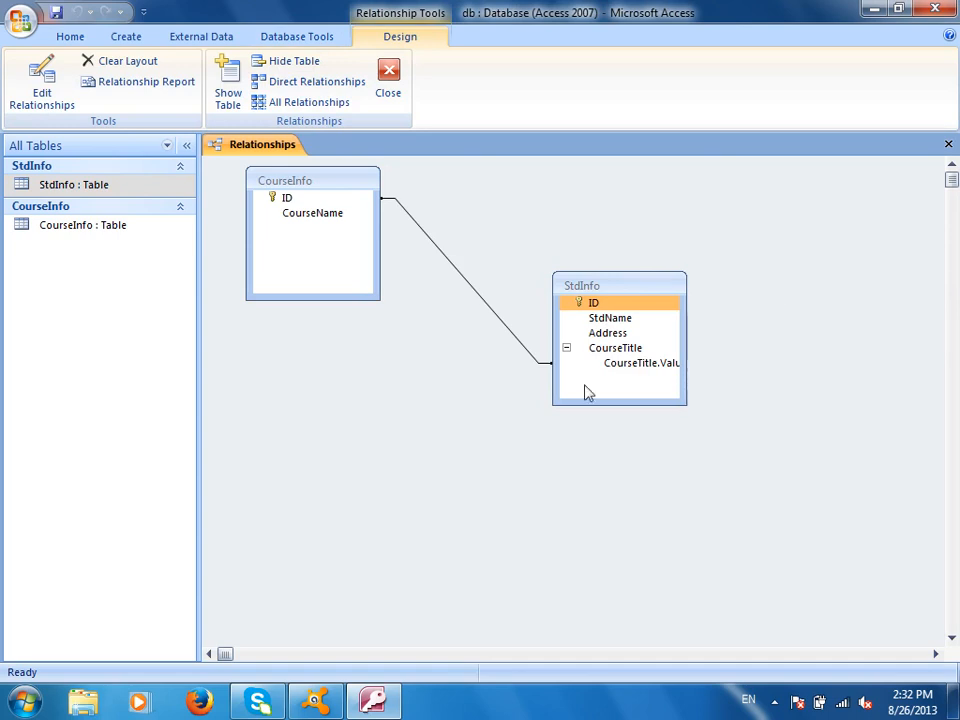
Delete the CourseInfo–StdInfo relationship line and close the Relationships window
left_click(487, 310)
key("Delete")
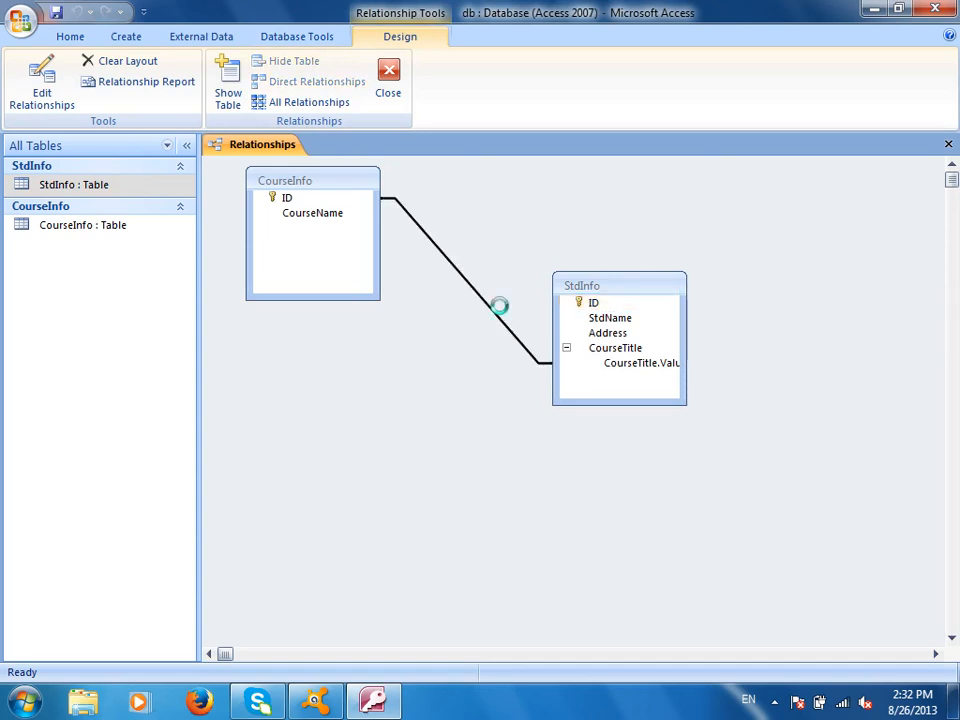
key("Return")
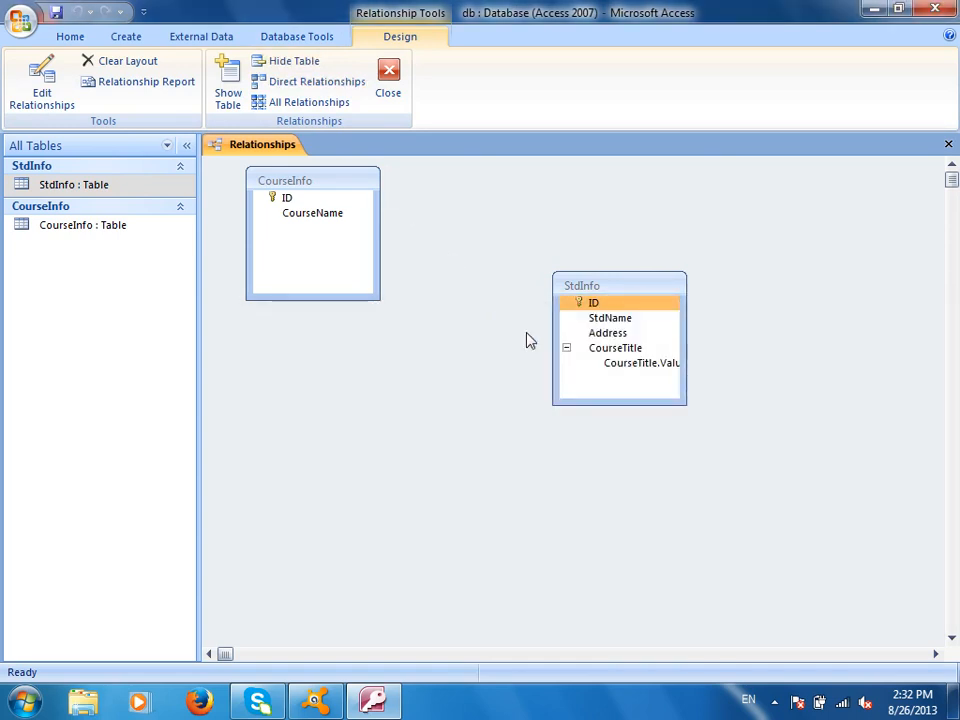
left_click(388, 79)
Save the relationships layout, then check record 1's CourseTitle choices in StdInfo and close it
left_click(420, 396)
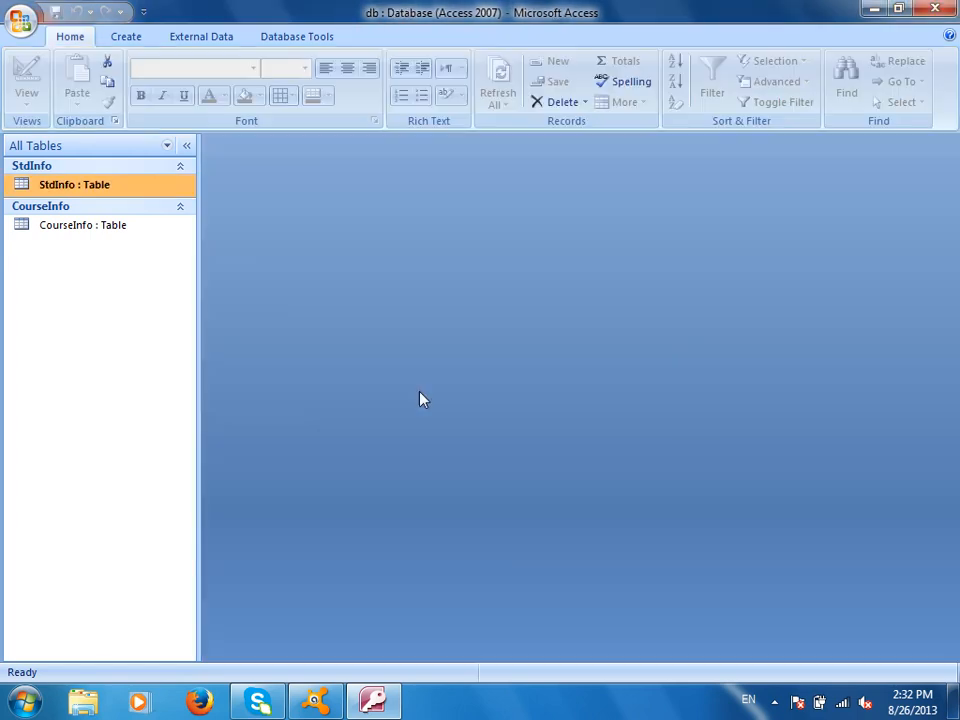
double_click(103, 187)
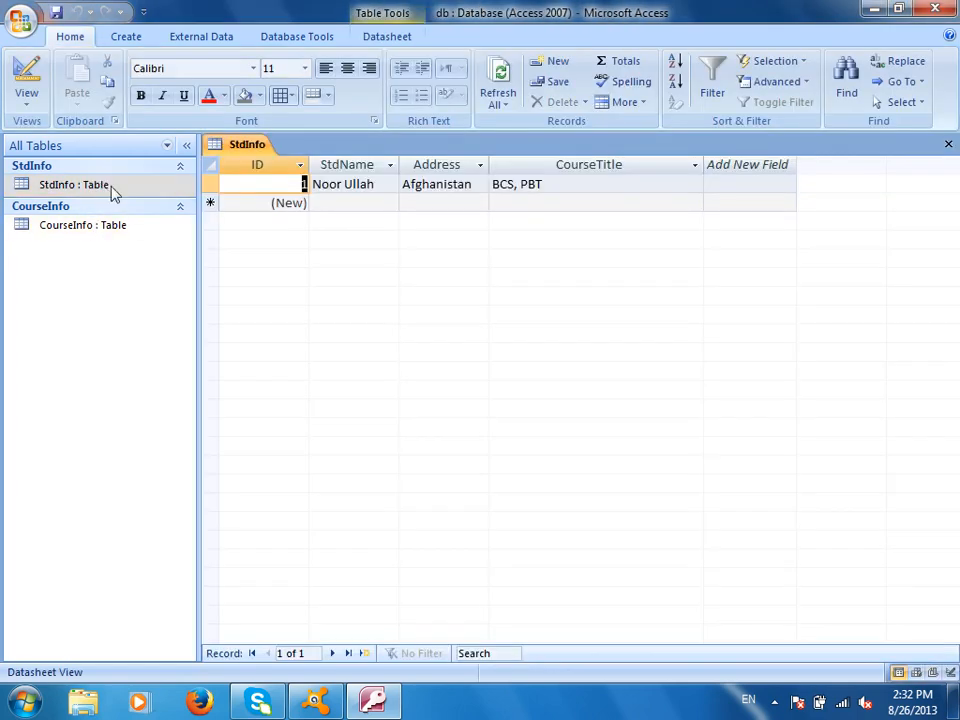
left_click(611, 183)
left_click(695, 185)
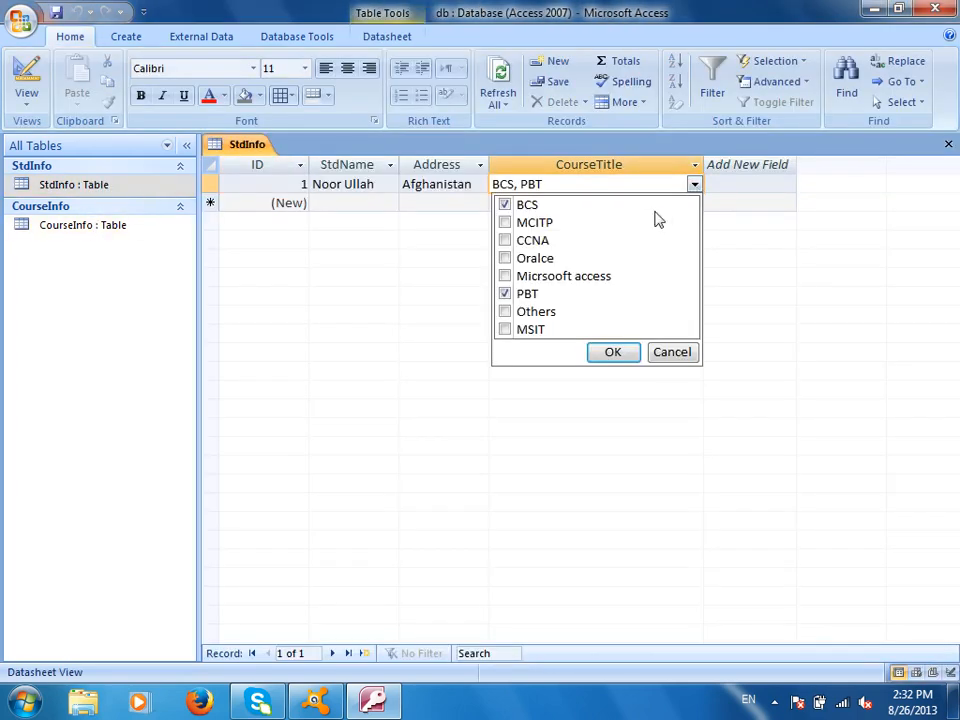
key("ctrl+w")
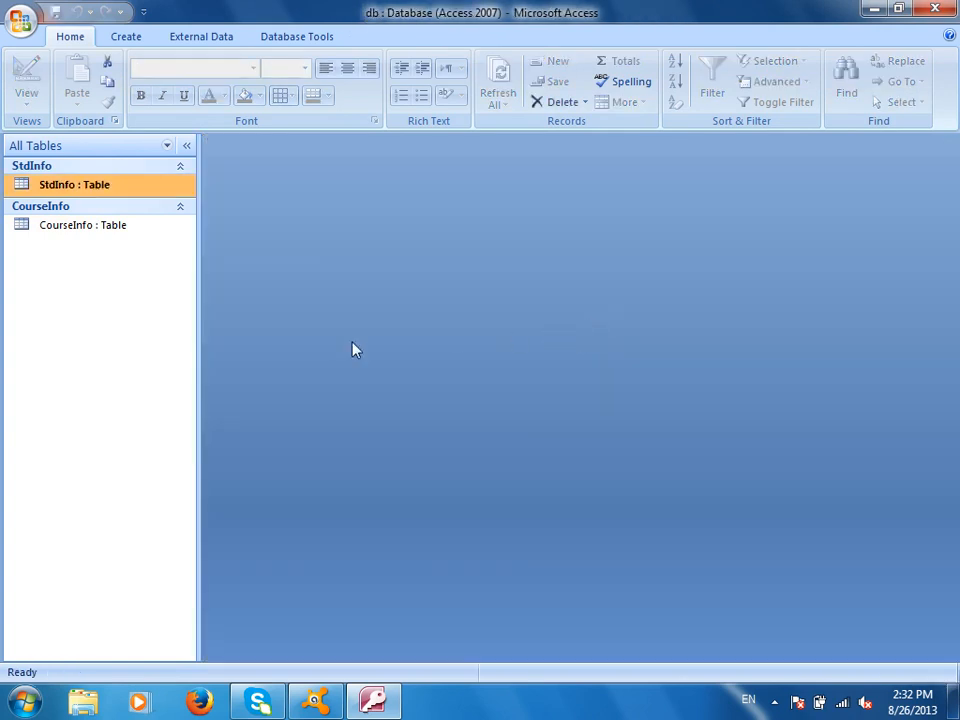
Add 'IELTS Course' as a new CourseName in CourseInfo and close the table
double_click(126, 230)
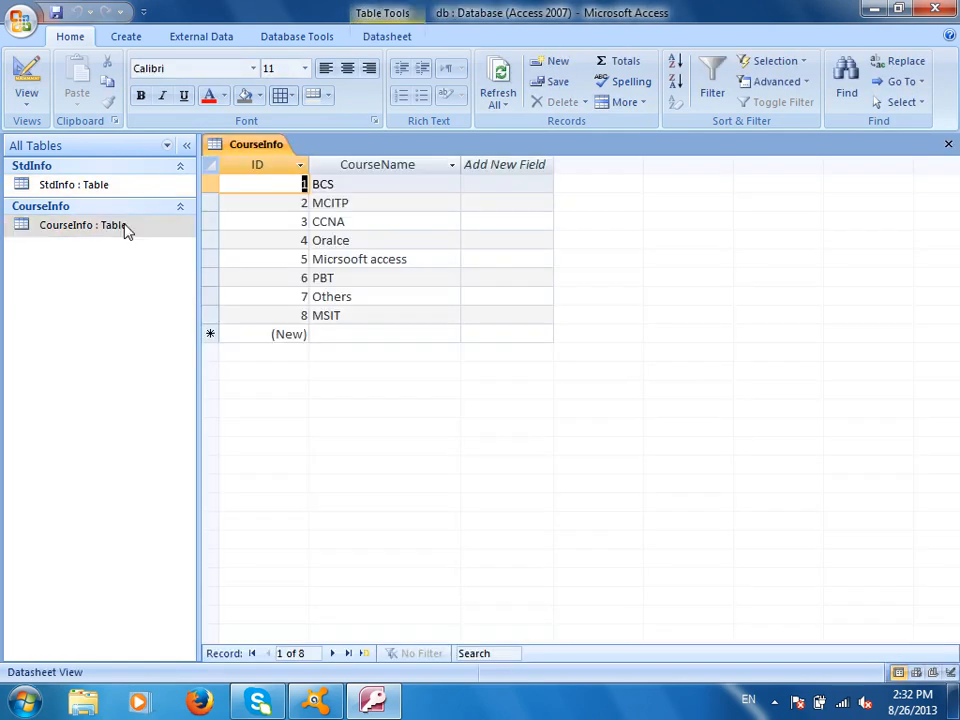
left_click(367, 338)
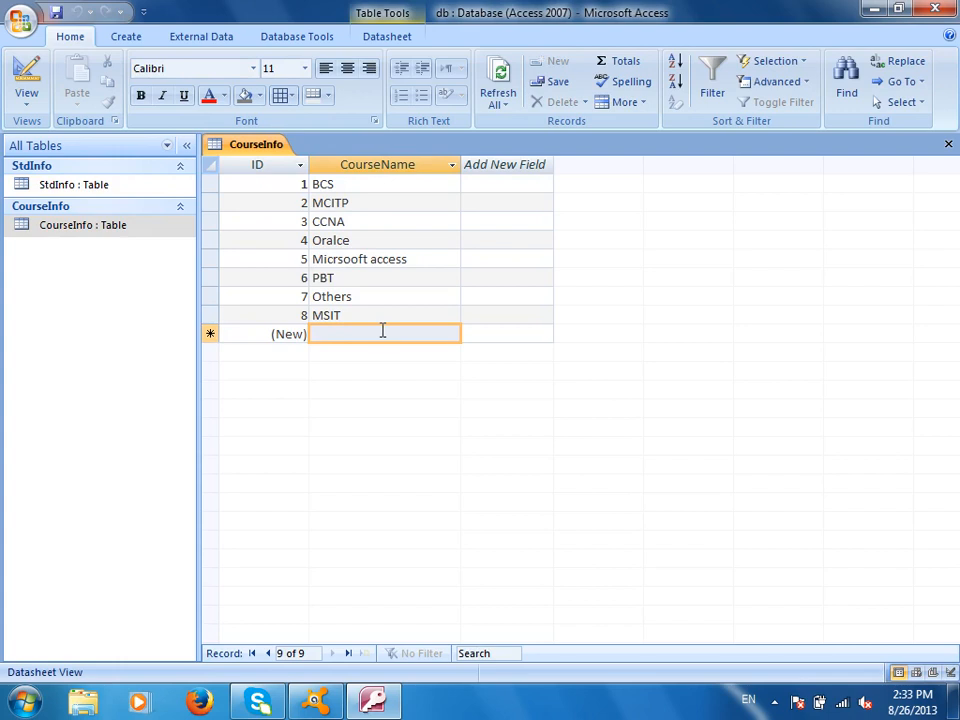
left_click(392, 331)
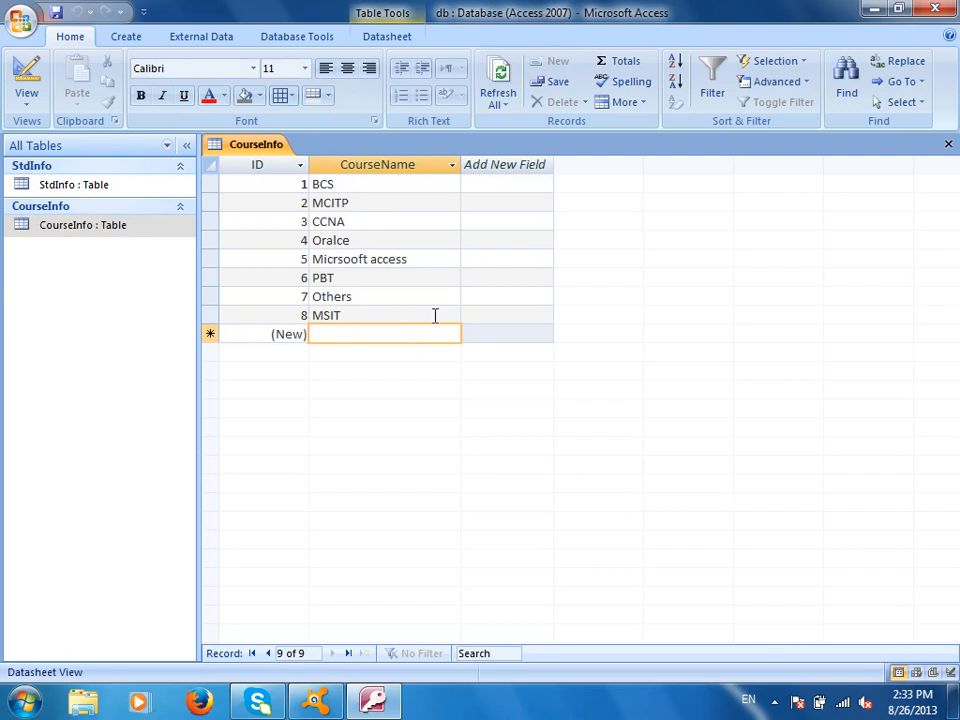
type("IELTS Course")
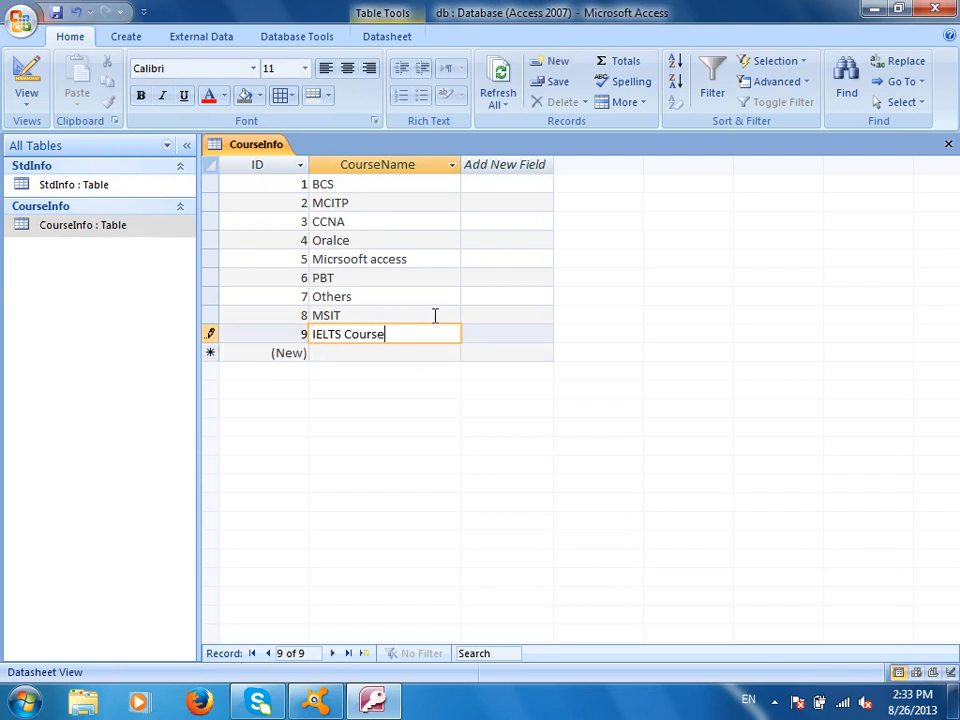
key("ctrl+w")
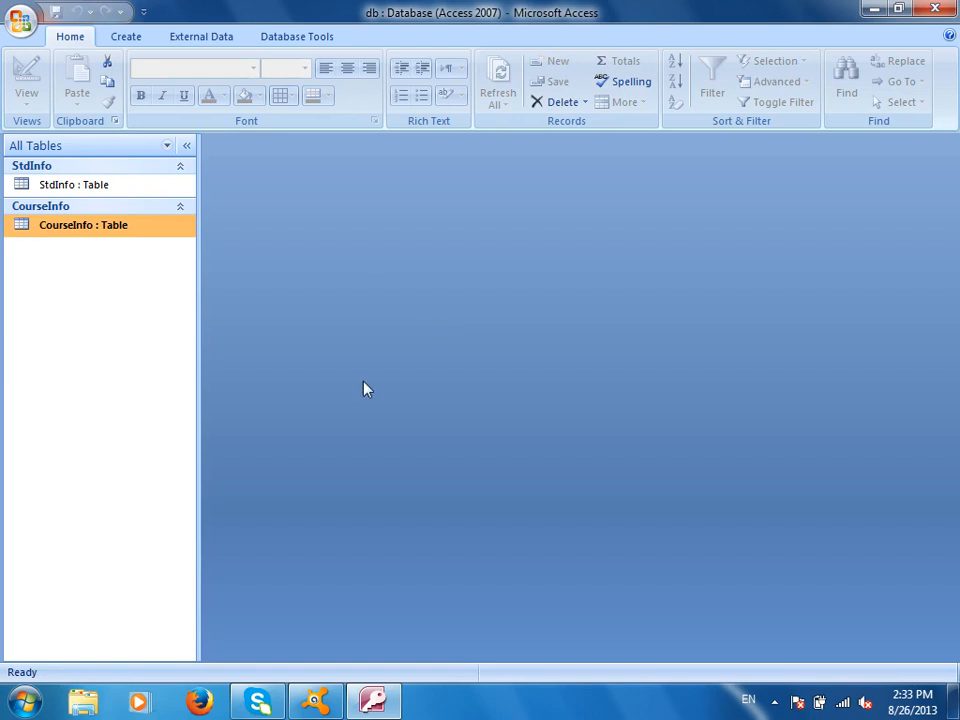
Check that IELTS Course appears in StdInfo's CourseTitle list, then close the table
double_click(103, 183)
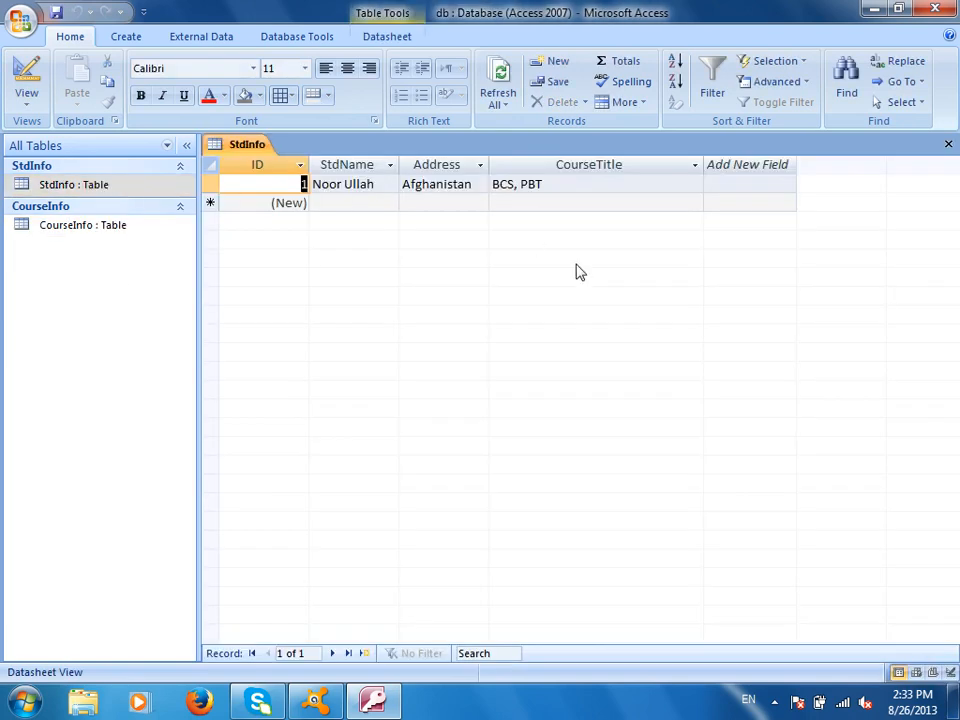
left_click(655, 201)
left_click(694, 203)
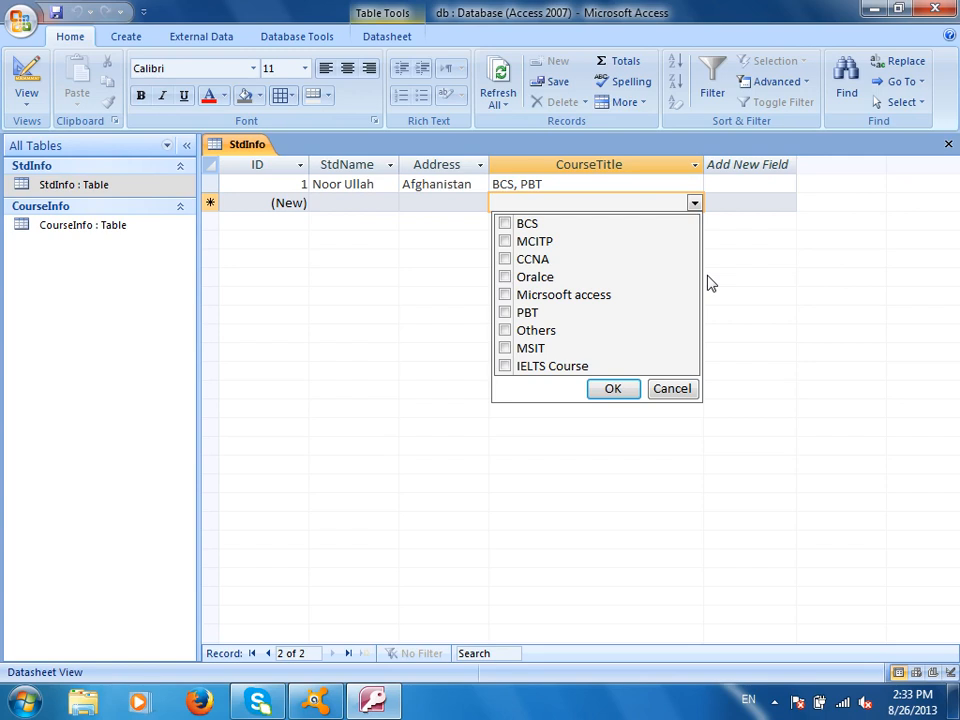
left_click(668, 390)
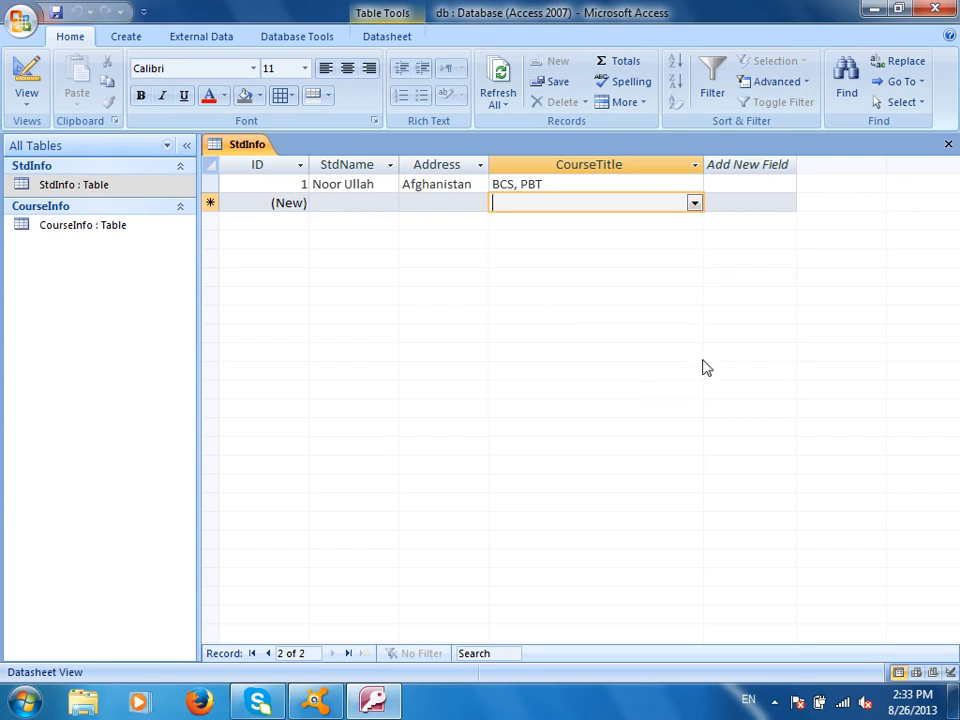
left_click(948, 144)
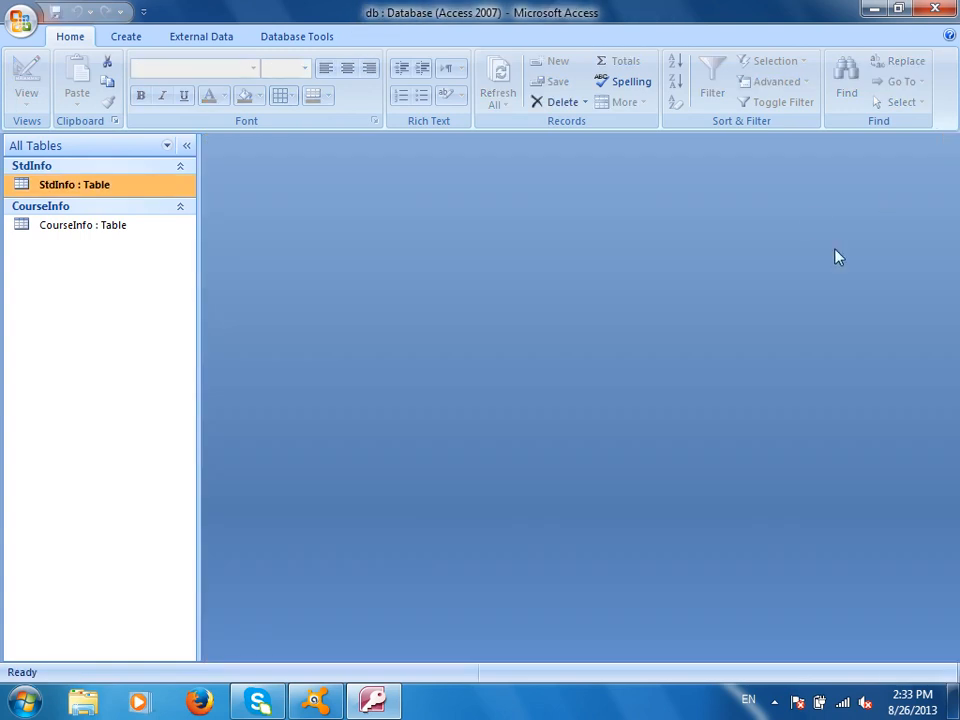
right_click(141, 190)
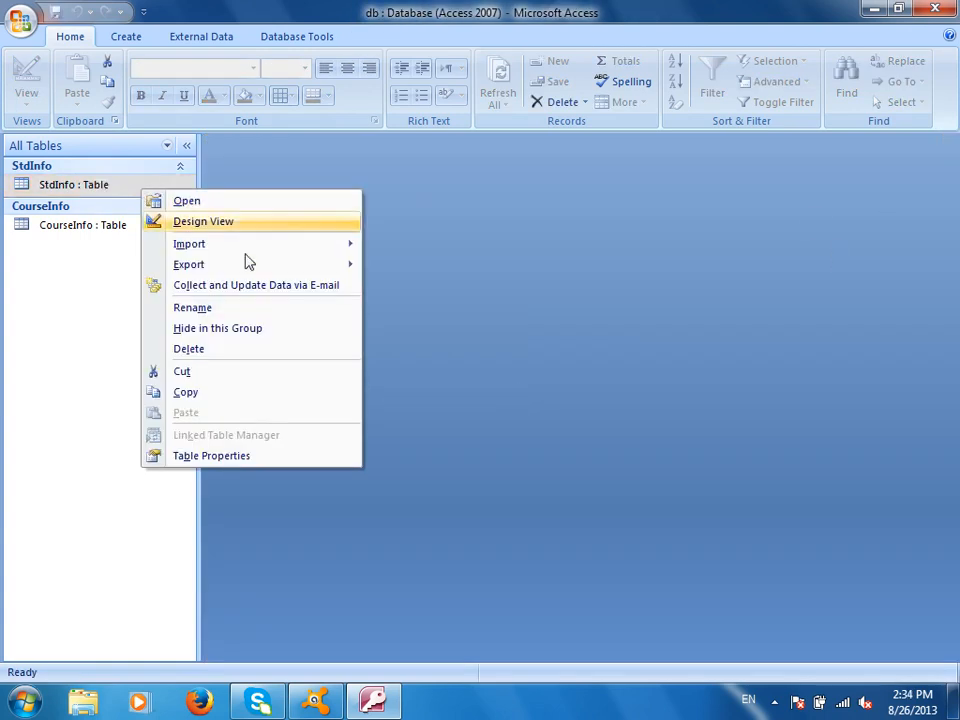
Open StdInfo's design and erase the CourseTitle lookup's Row Source query
left_click(197, 224)
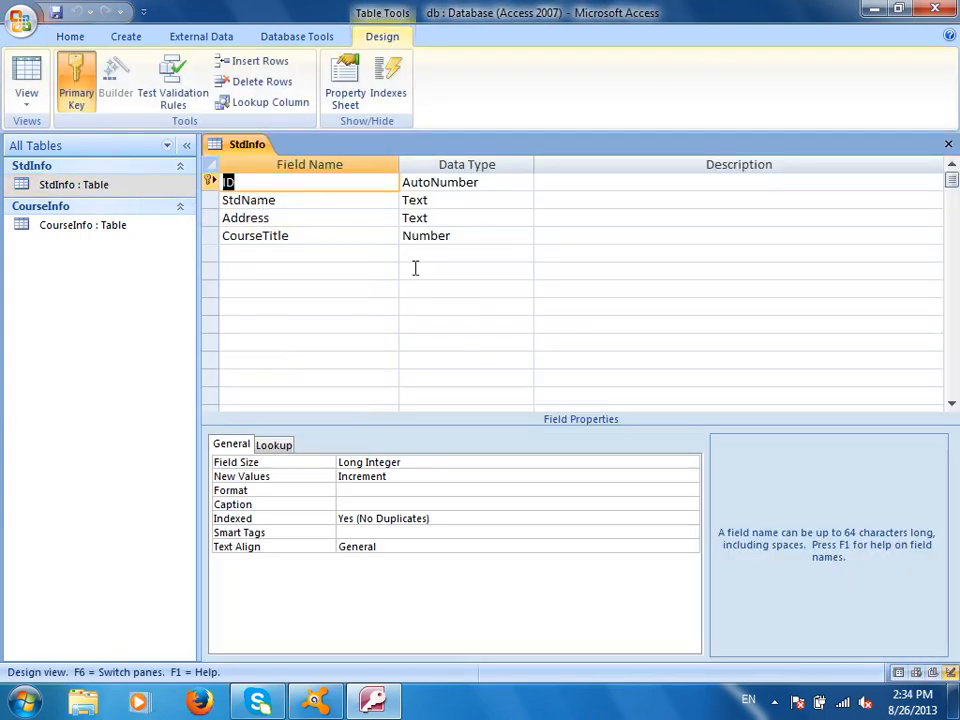
left_click(465, 234)
left_click(273, 444)
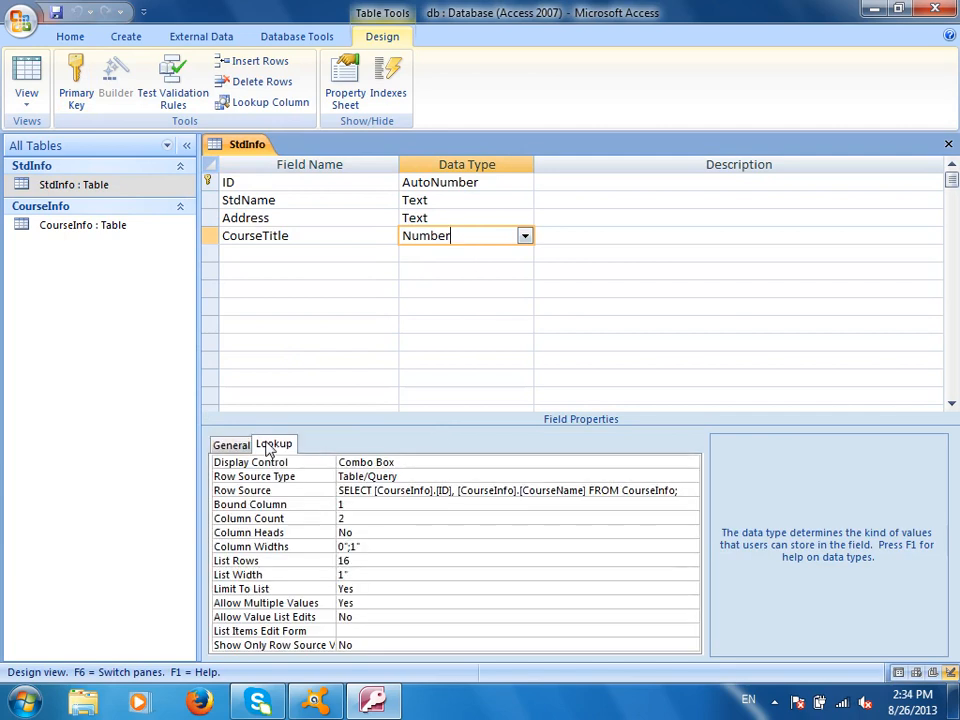
left_click(342, 491)
left_click_drag(342, 491, 743, 500)
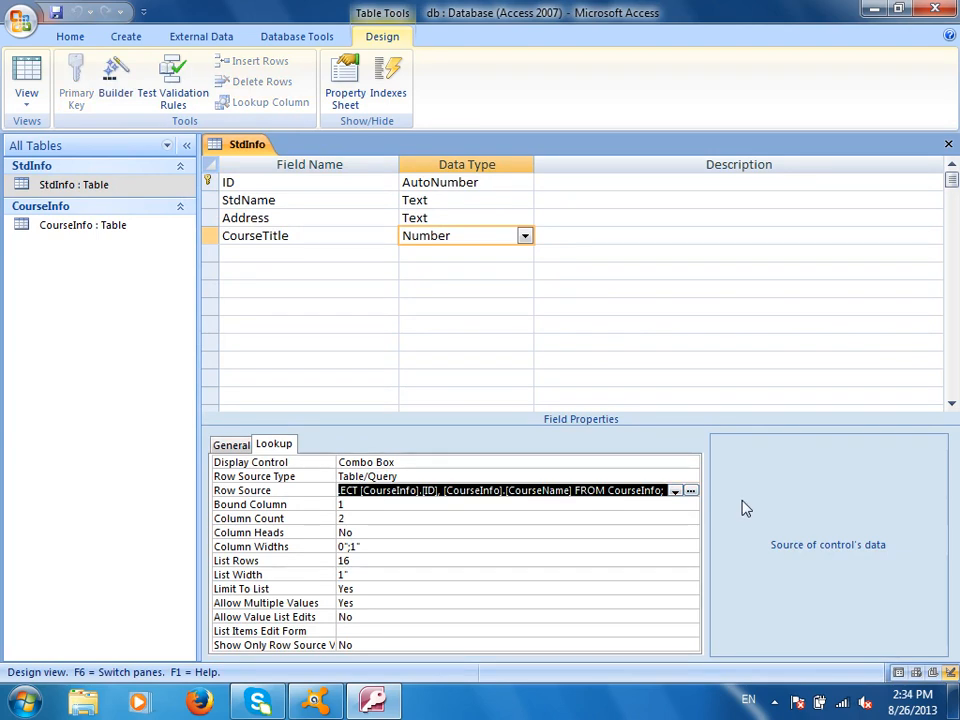
type("S")
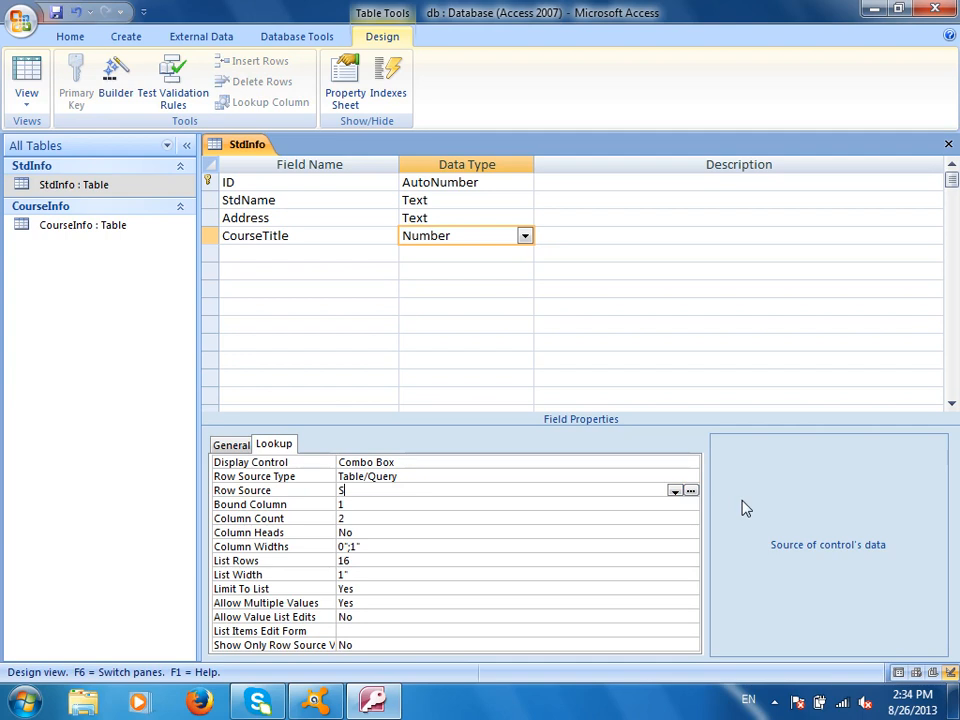
key("BackSpace")
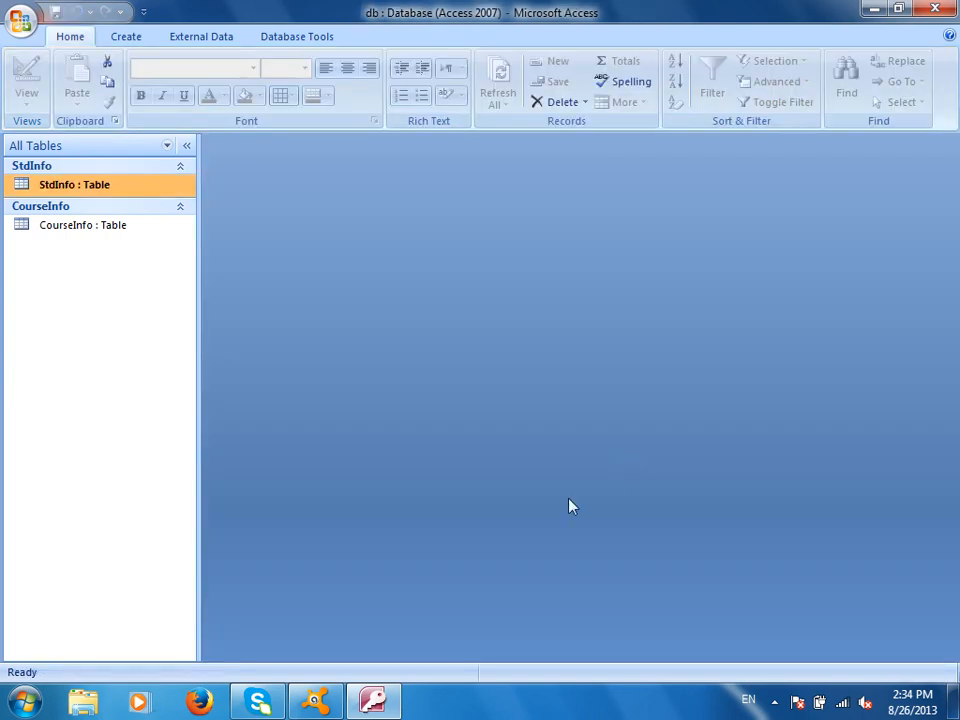
double_click(124, 187)
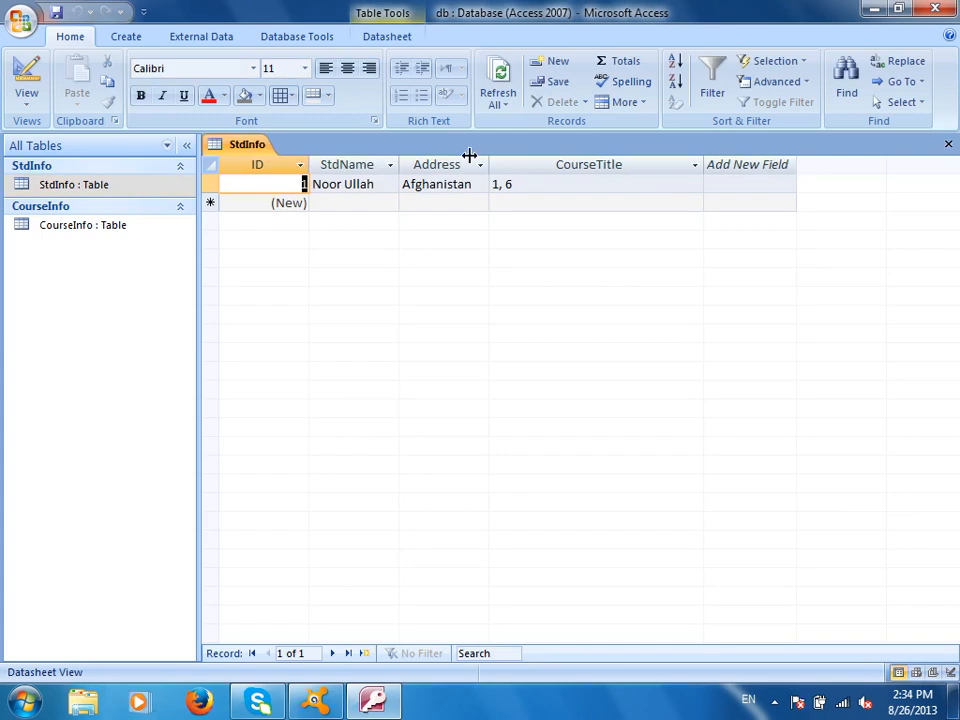
left_click(647, 184)
left_click(694, 184)
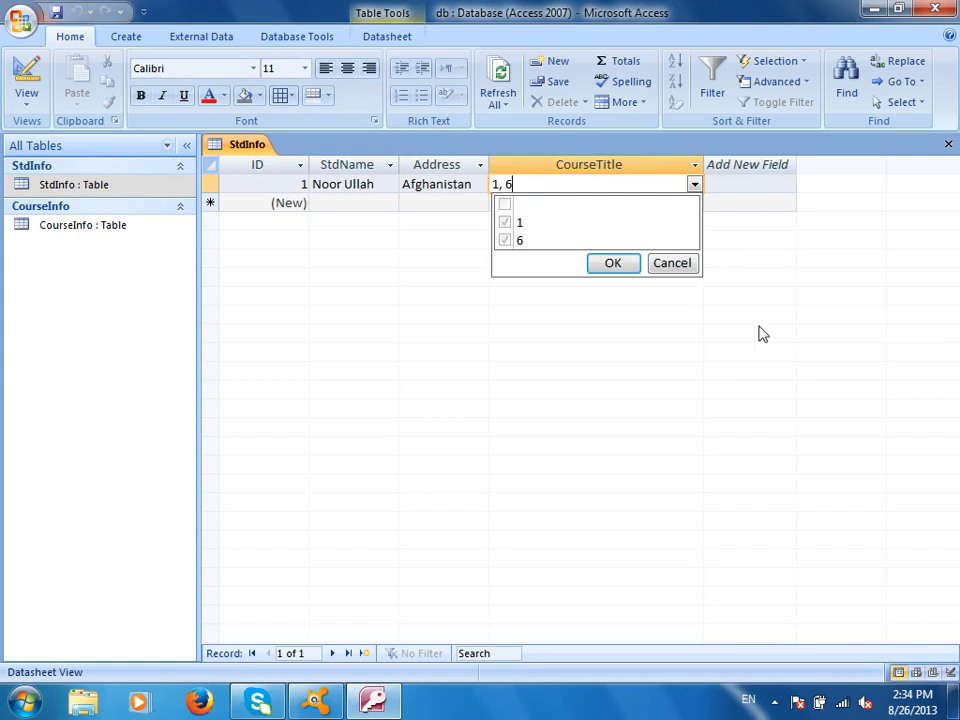
left_click(676, 265)
left_click(12, 90)
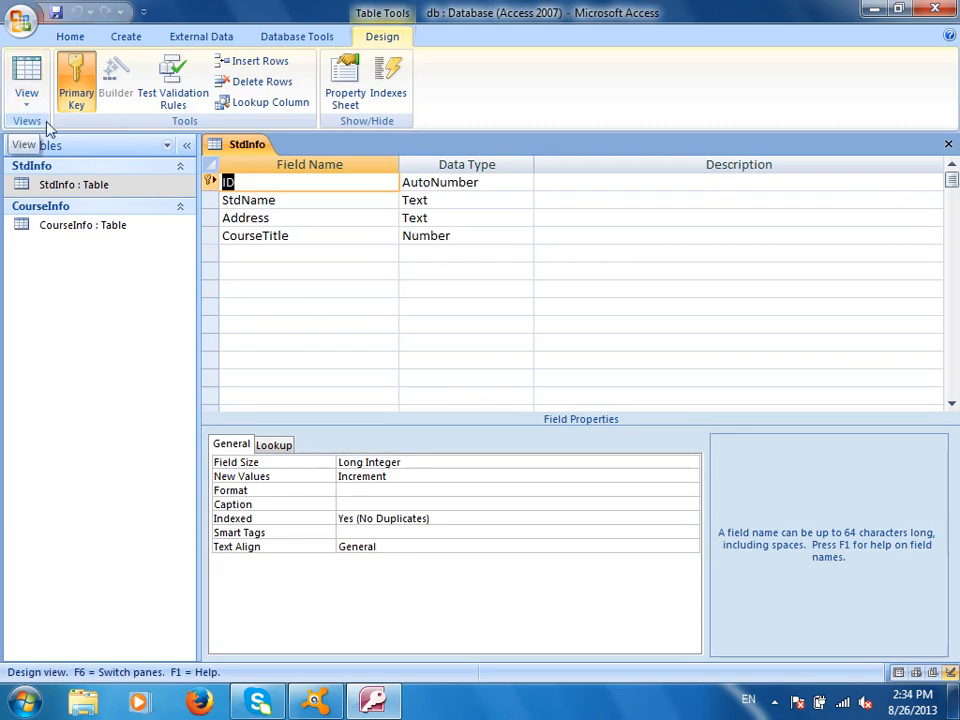
Enter 'Select ID , CourseName From CoruseInfo' as CourseTitle's lookup Row Source
left_click(463, 236)
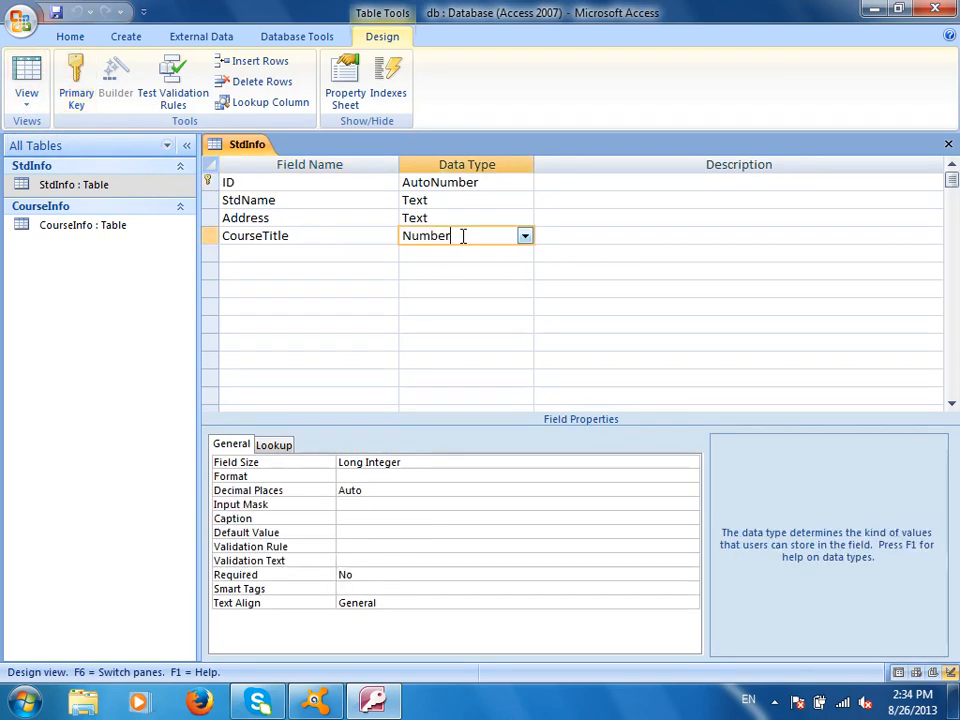
left_click(280, 446)
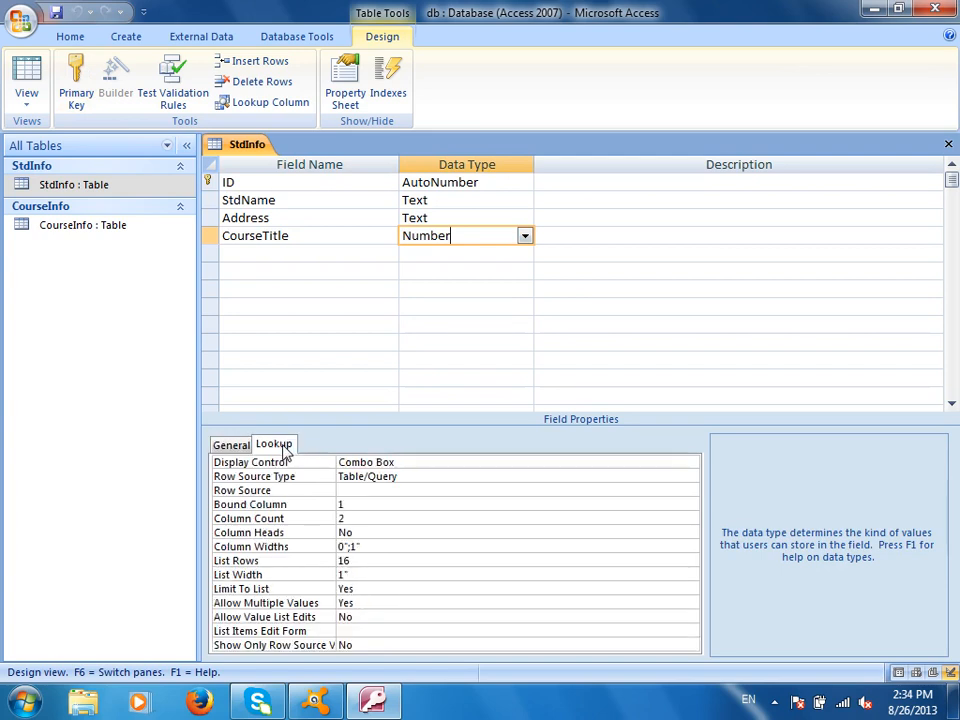
left_click(375, 489)
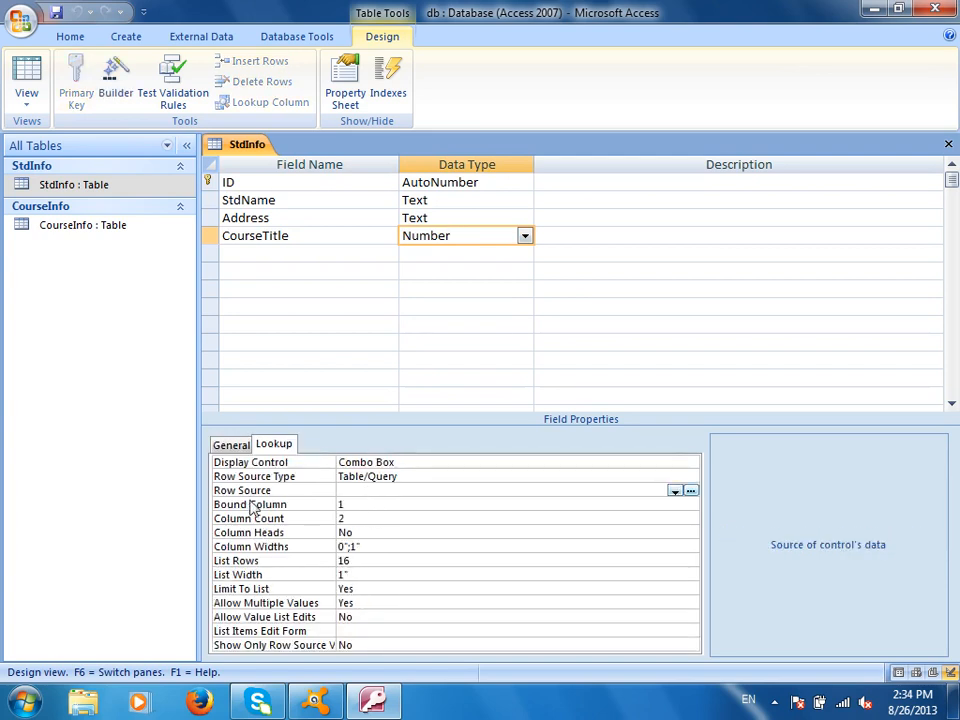
type("Select * From St")
key("BackSpace")
key("BackSpace")
key("BackSpace")
key("BackSpace")
key("BackSpace")
key("BackSpace")
key("BackSpace")
key("BackSpace")
key("BackSpace")
type("Course")
key("BackSpace")
key("BackSpace")
key("BackSpace")
key("BackSpace")
key("BackSpace")
key("BackSpace")
key("BackSpace")
type("ID , Course")
key("BackSpace")
type("Name From CoruseIn")
key("BackSpace")
key("BackSpace")
type("Info")
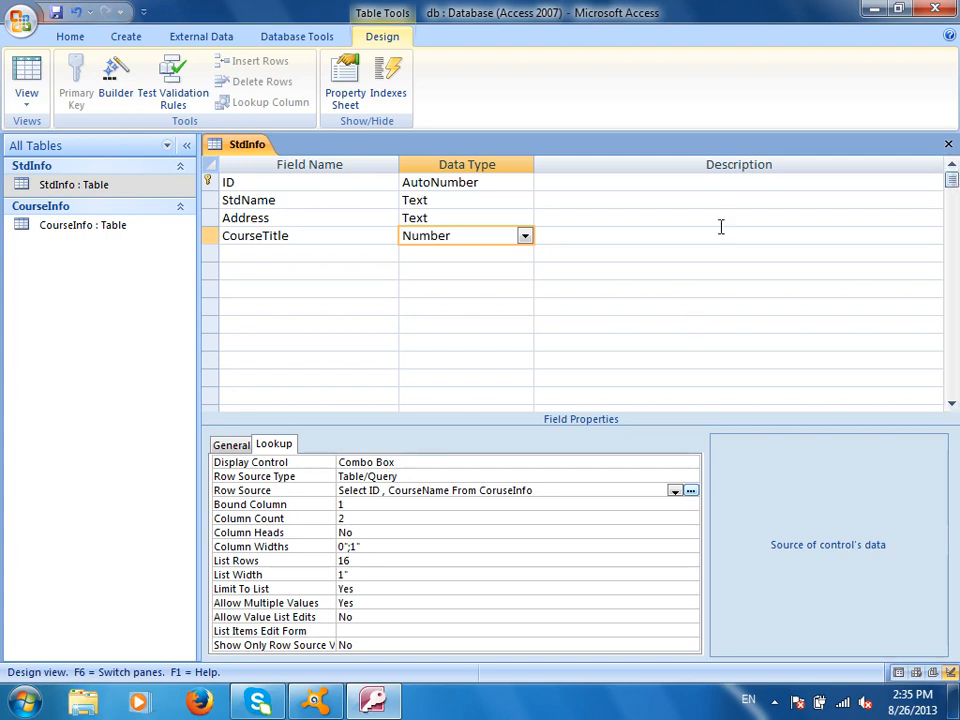
Save StdInfo, test the CourseTitle dropdown in datasheet view, and return to Design view
left_click(22, 78)
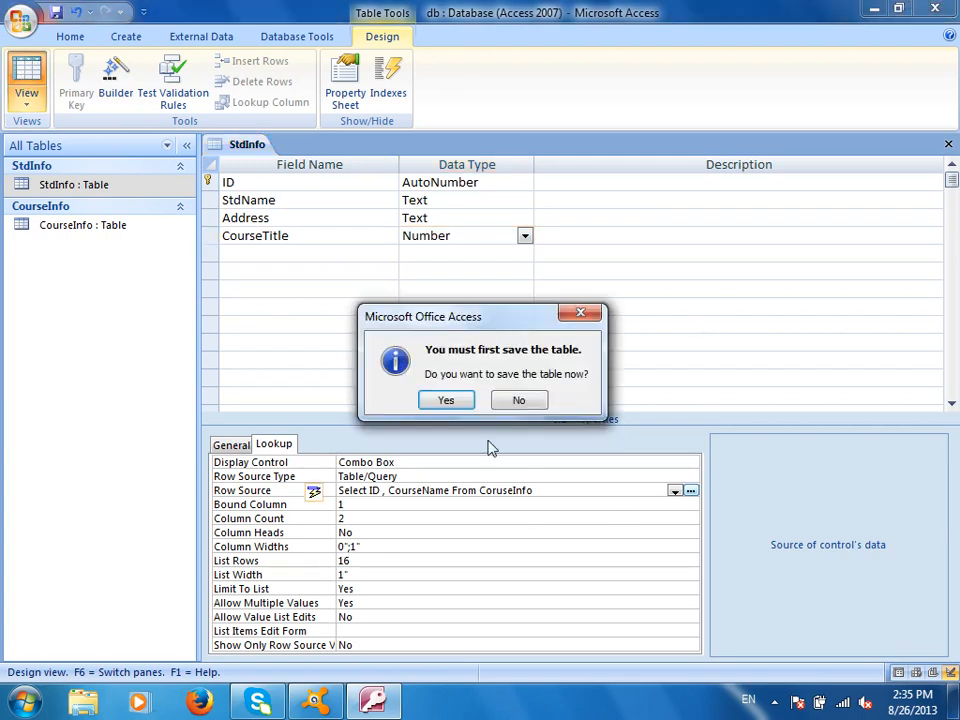
left_click(447, 400)
left_click(621, 184)
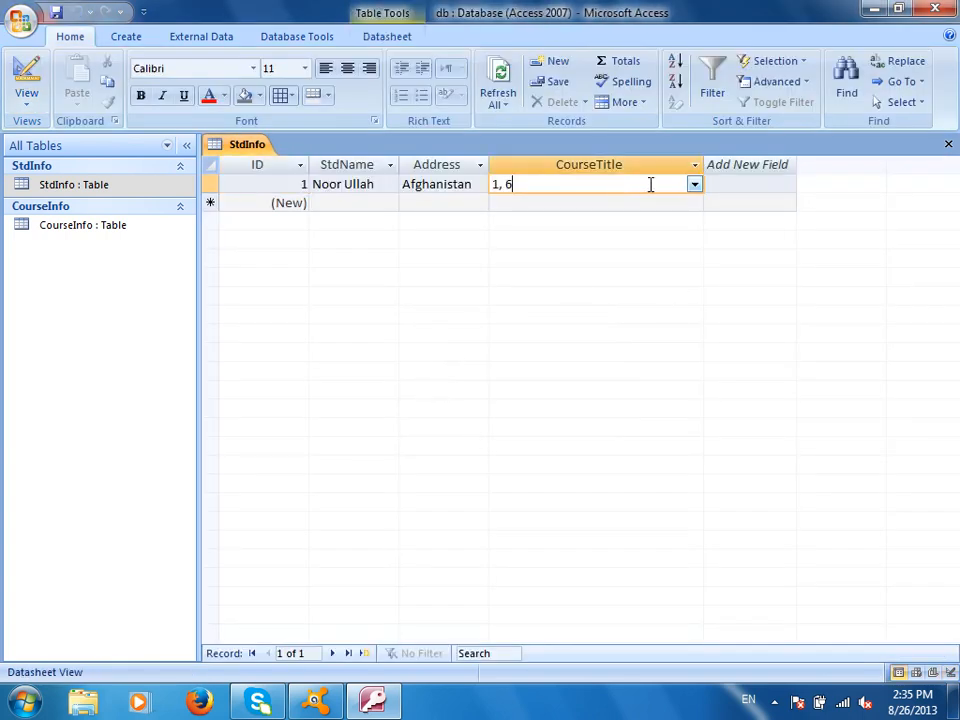
left_click(694, 184)
left_click(676, 268)
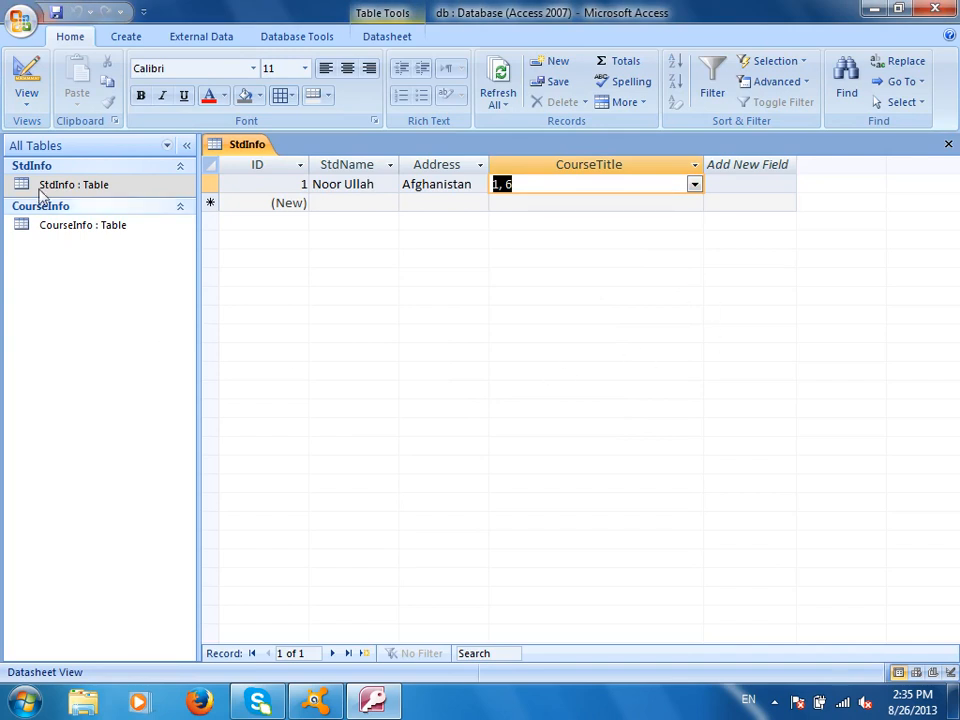
left_click(30, 80)
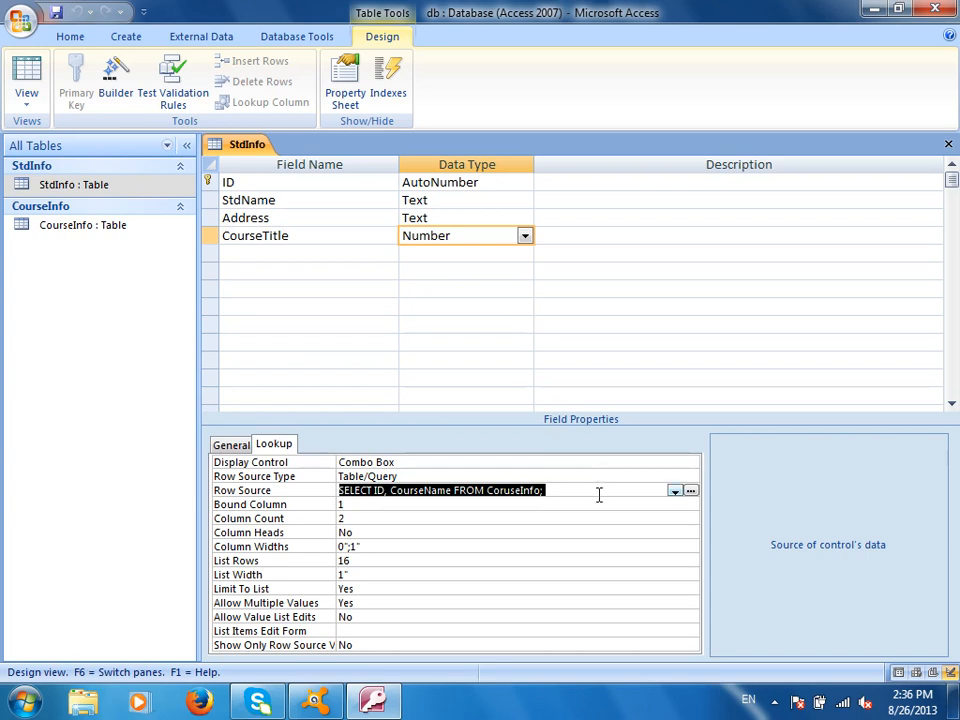
Delete the CourseTitle field and add a new field named CourseTitle in its place
right_click(210, 237)
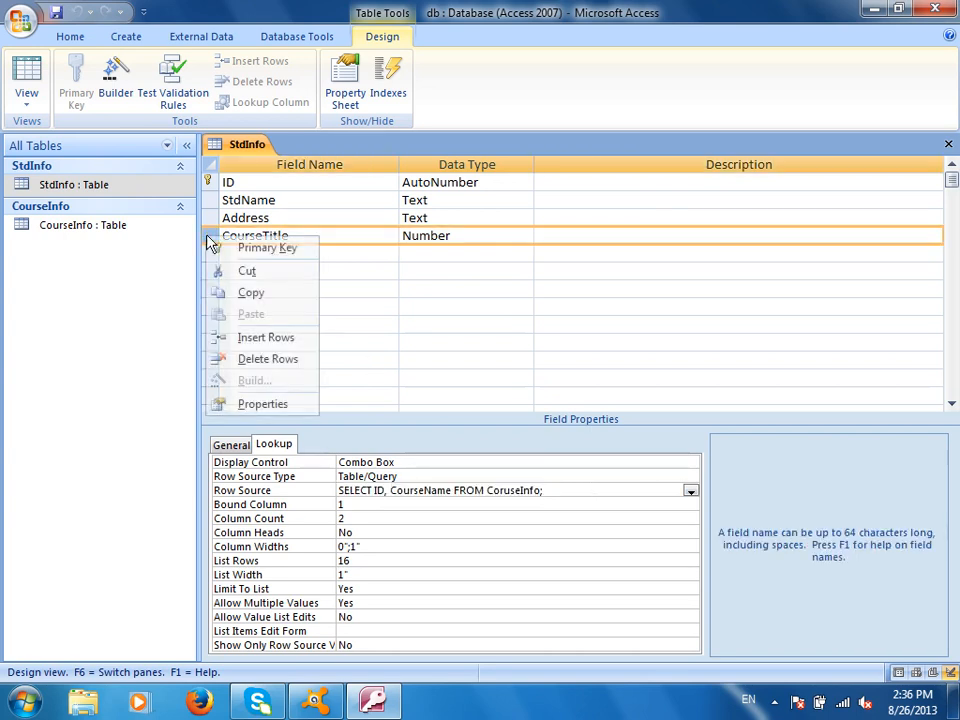
left_click(277, 360)
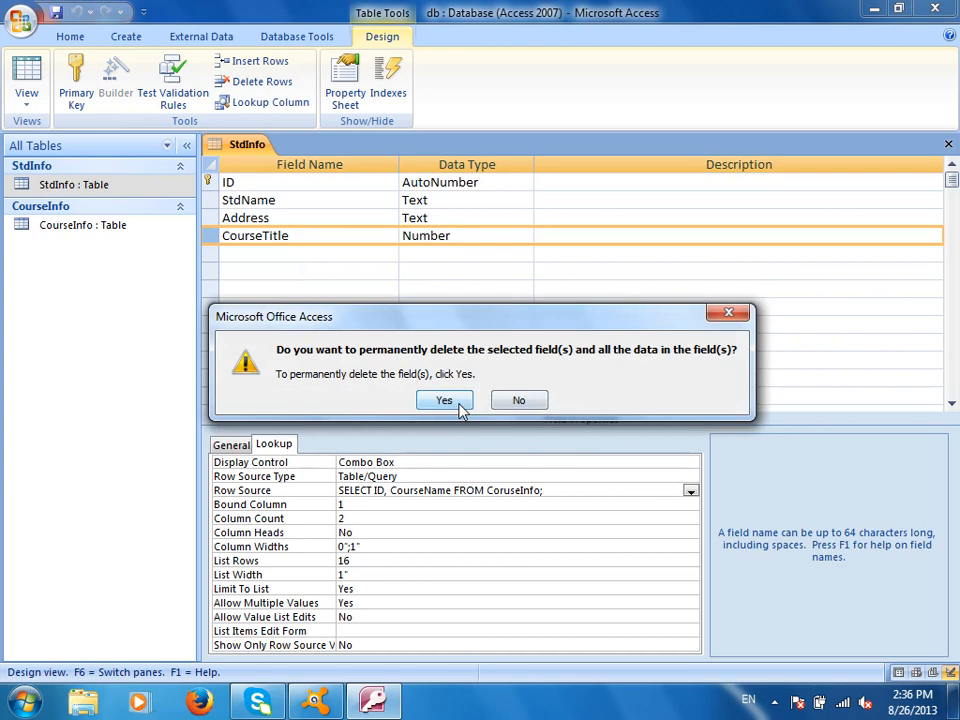
left_click(459, 402)
type("Course")
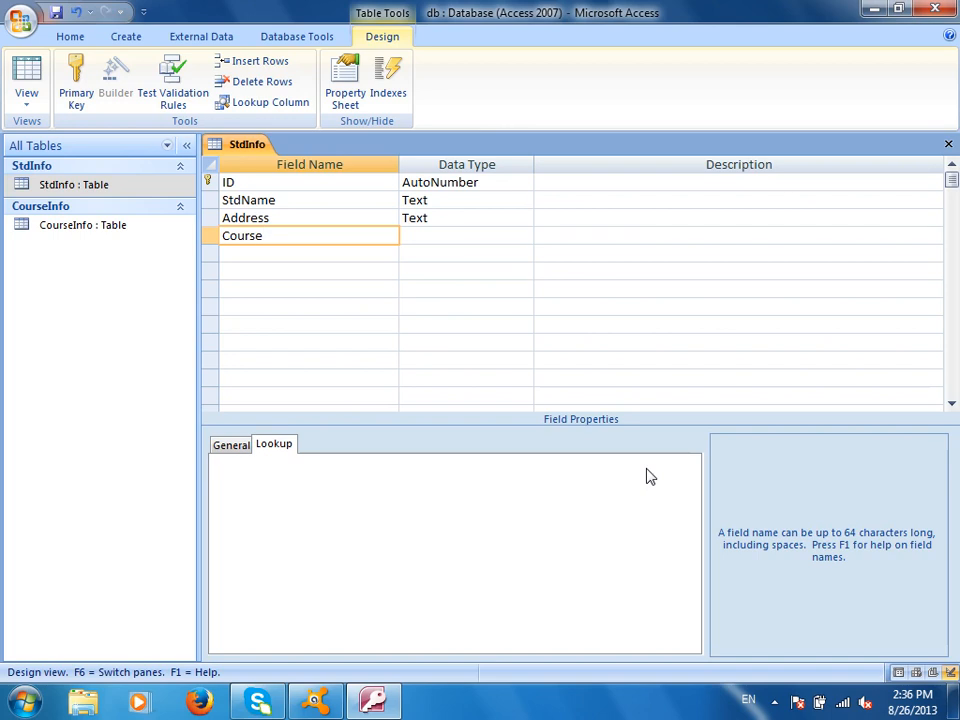
type("Title")
key("Tab")
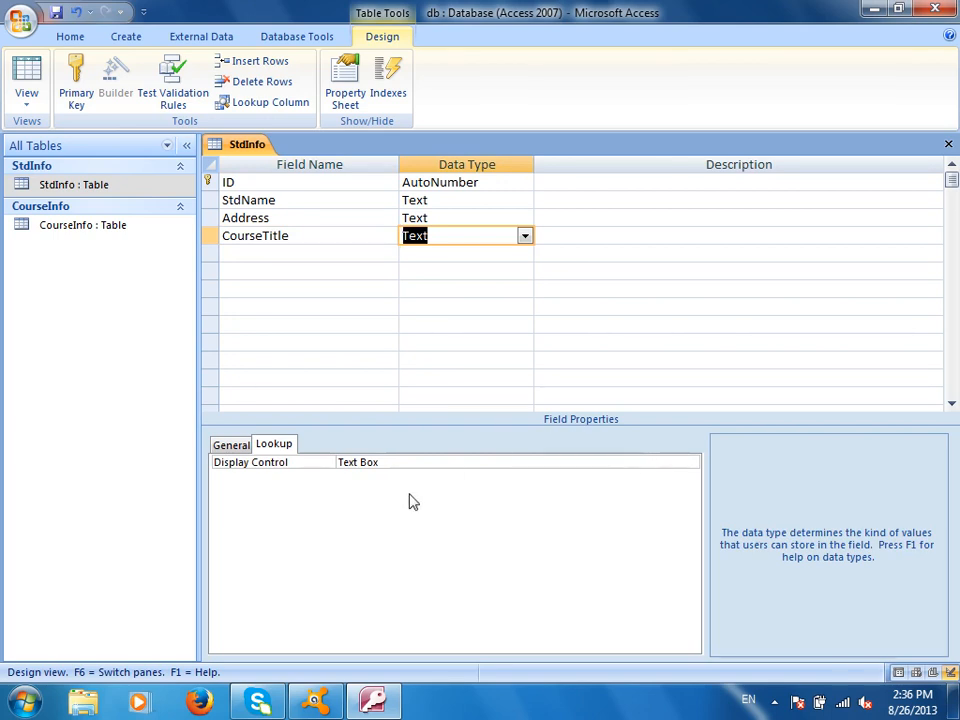
Set CourseTitle's Display Control to Combo Box with Row Source 'Select CourseName From CourseInfo'
left_click(418, 461)
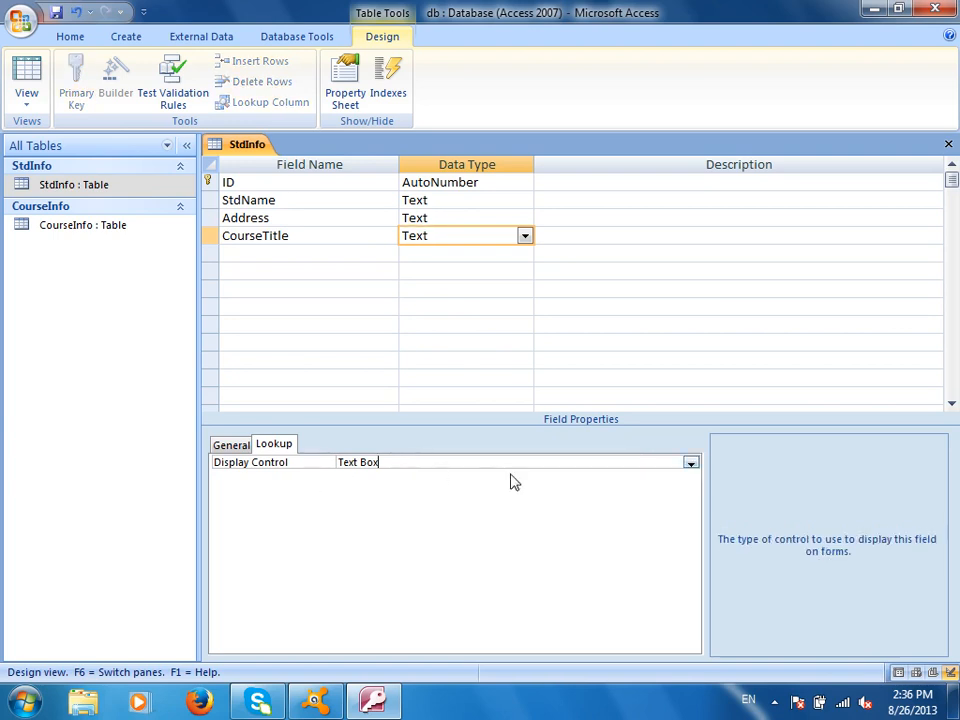
left_click(691, 463)
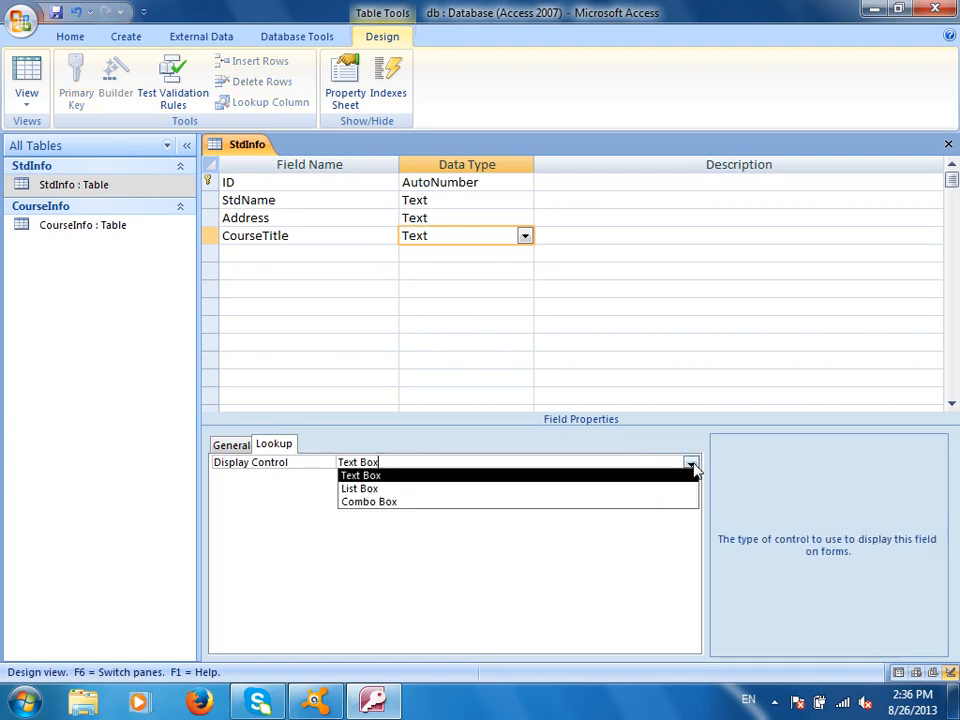
left_click(511, 502)
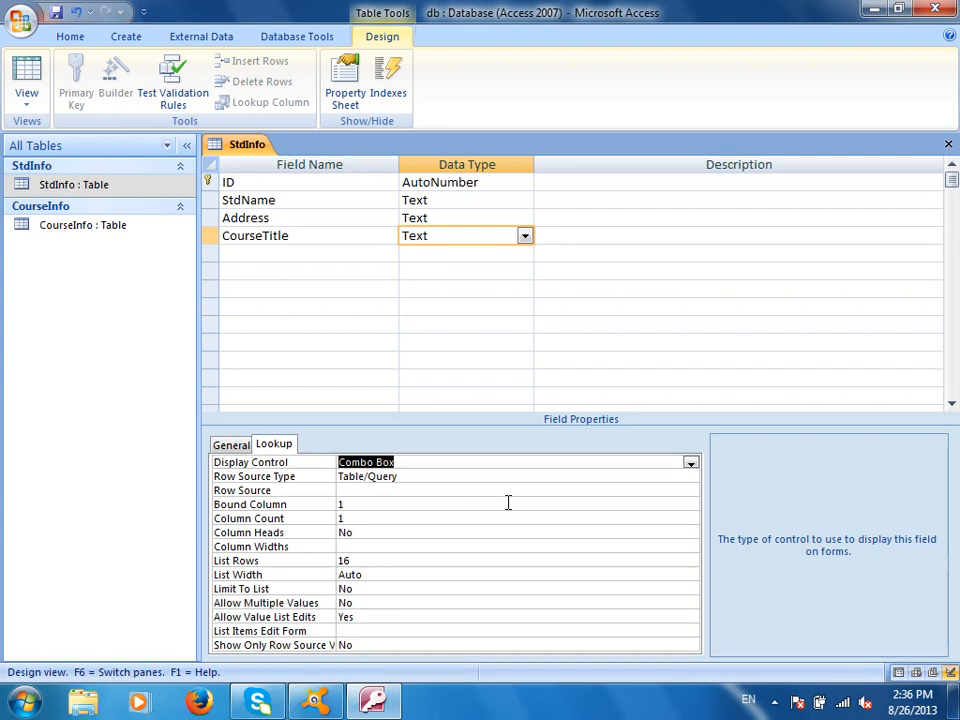
left_click(441, 488)
type("Select CourseName From CourseInfo")
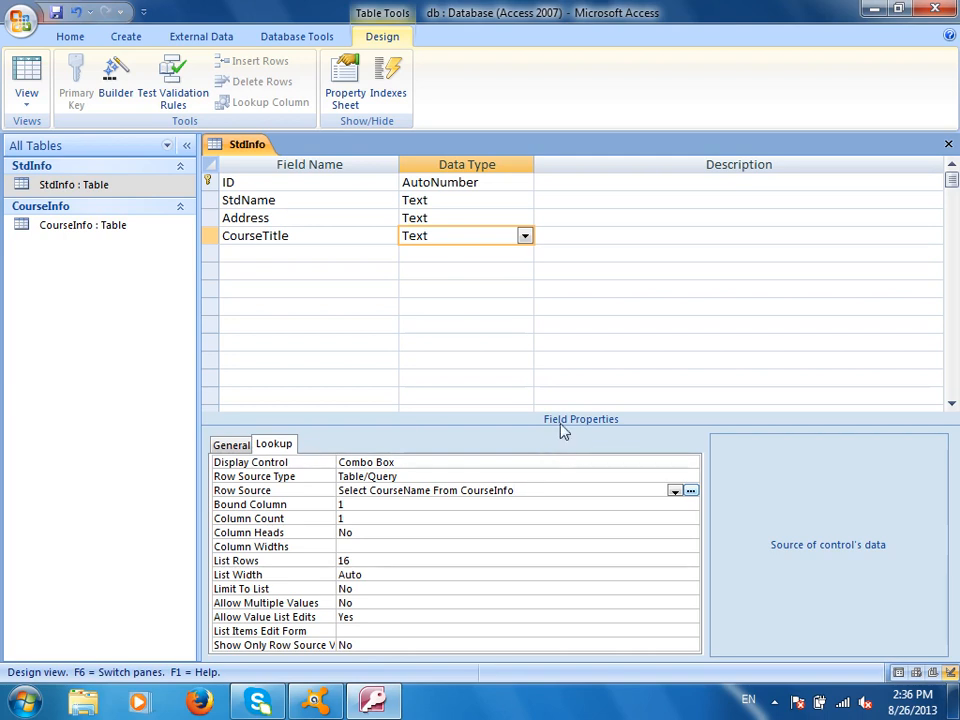
In datasheet view, check the CourseTitle list of course names and widen the CourseTitle column to fit them
left_click(26, 80)
left_click(531, 182)
left_click(569, 186)
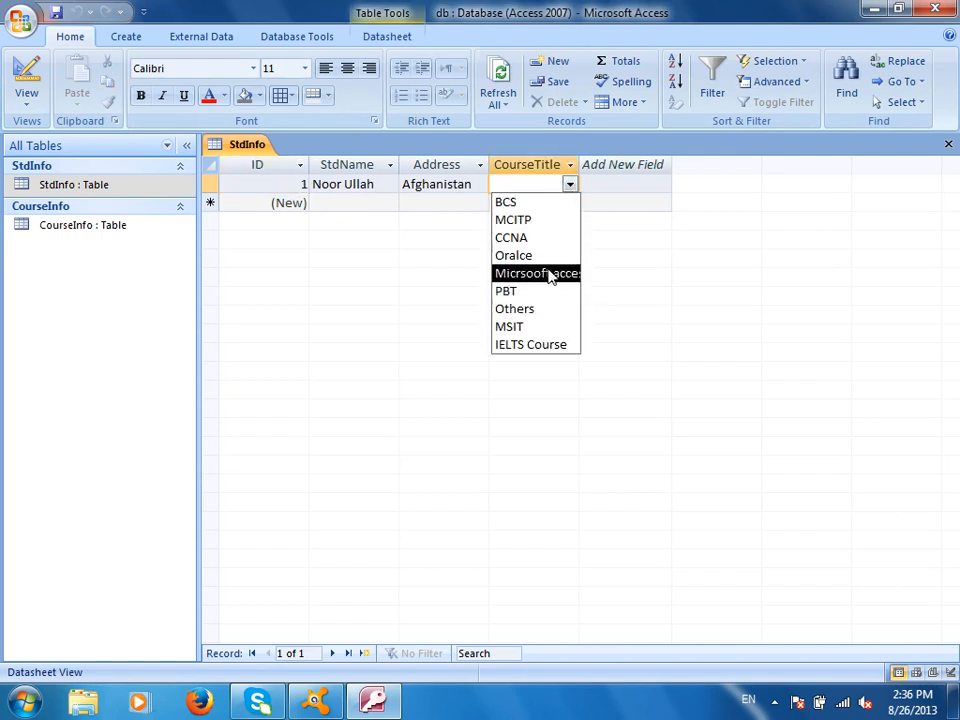
left_click_drag(584, 160, 671, 190)
left_click(669, 186)
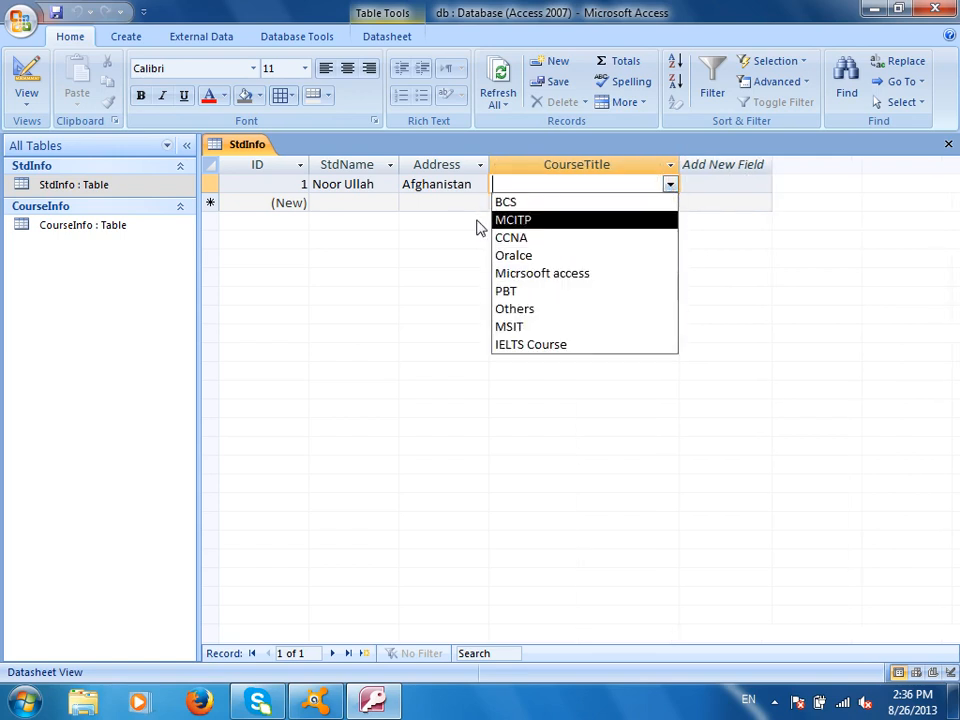
left_click(26, 76)
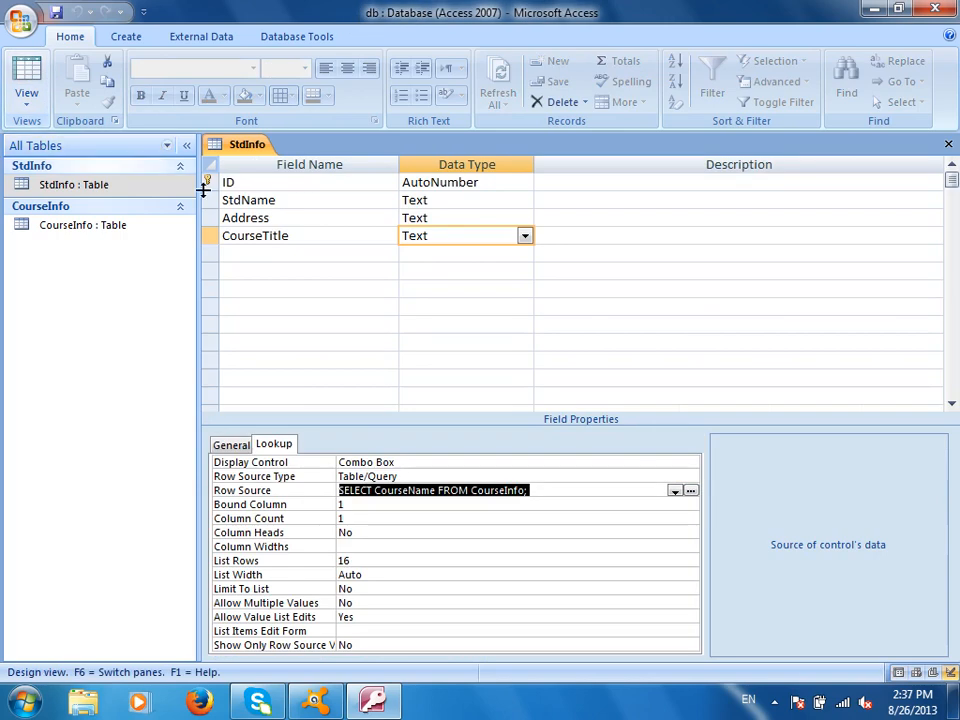
Set CourseTitle's Row Source to 'SELECT ID, CourseName FROM CourseInfo' and save the table
type("Sele")
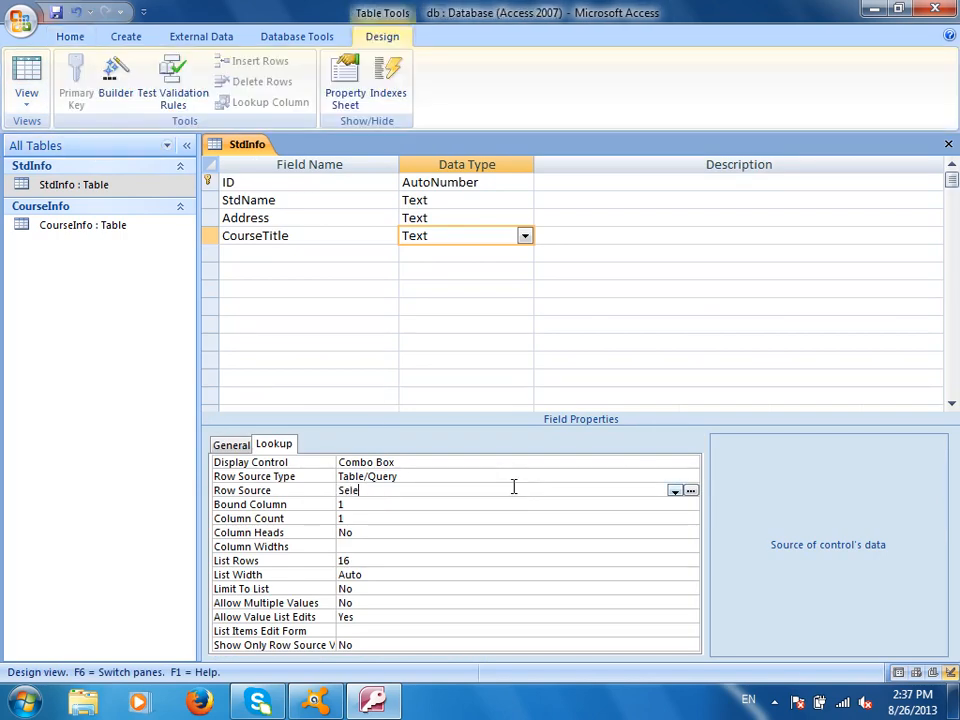
type("ct ID, CourseN")
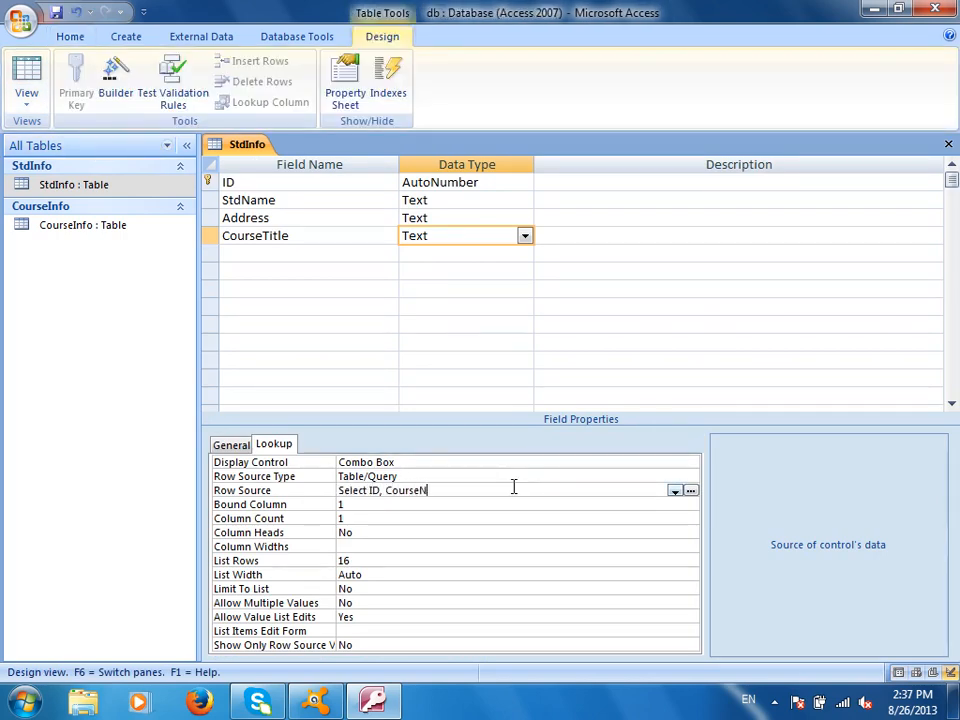
type("ame From Corus")
key("BackSpace")
key("BackSpace")
key("BackSpace")
type("urse")
left_click(56, 12)
Test record 1's CourseTitle dropdown in datasheet view, which lists only IDs 1–9, then return to Design view
left_click(26, 80)
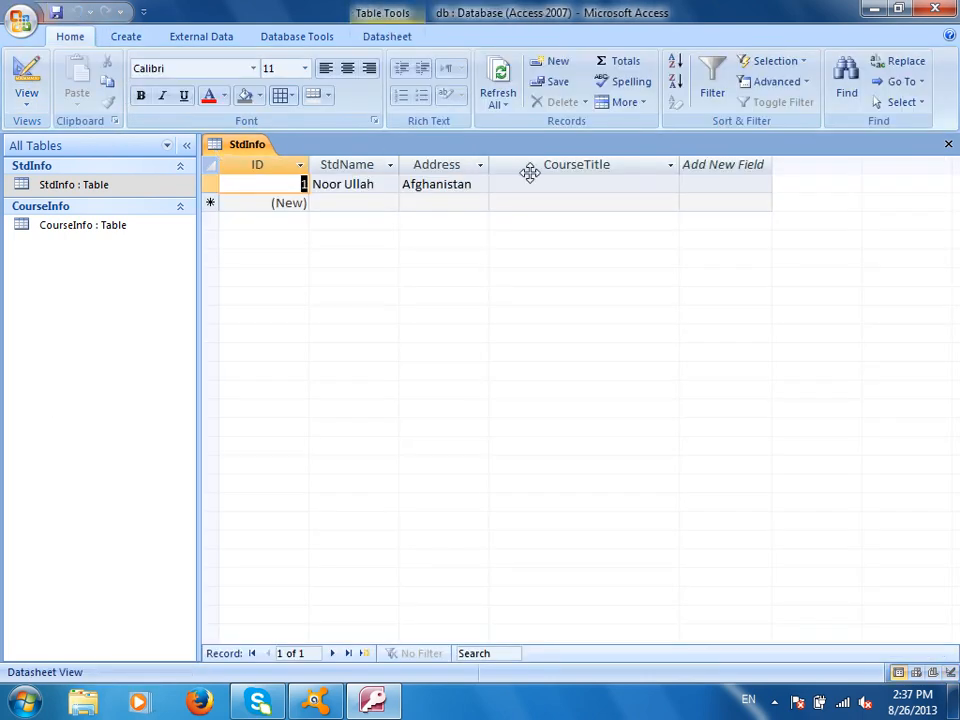
left_click(585, 183)
left_click(670, 185)
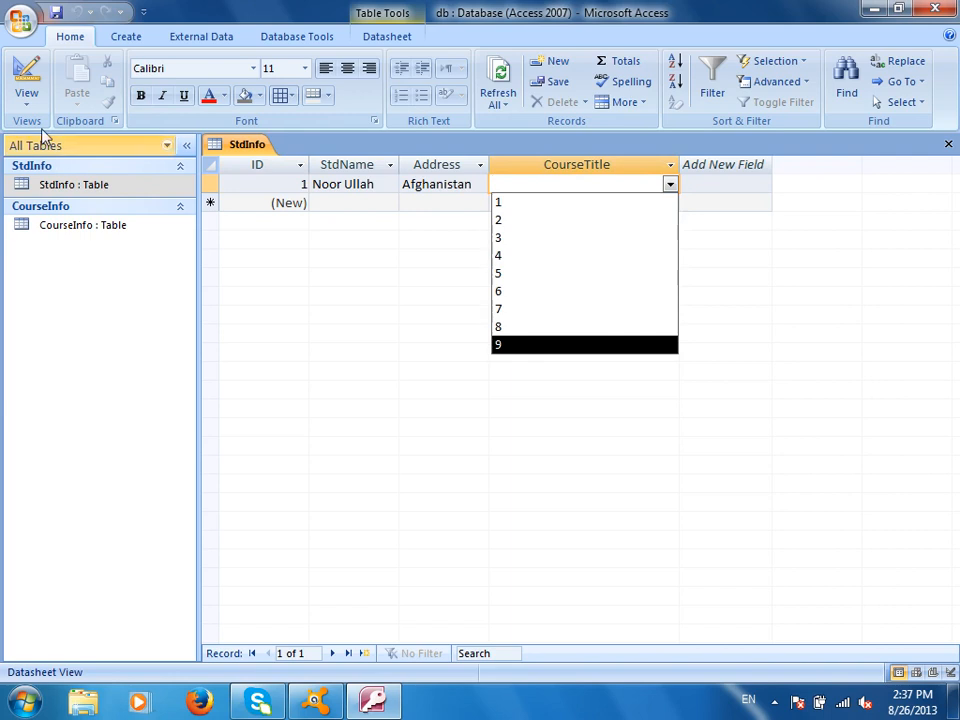
left_click(27, 70)
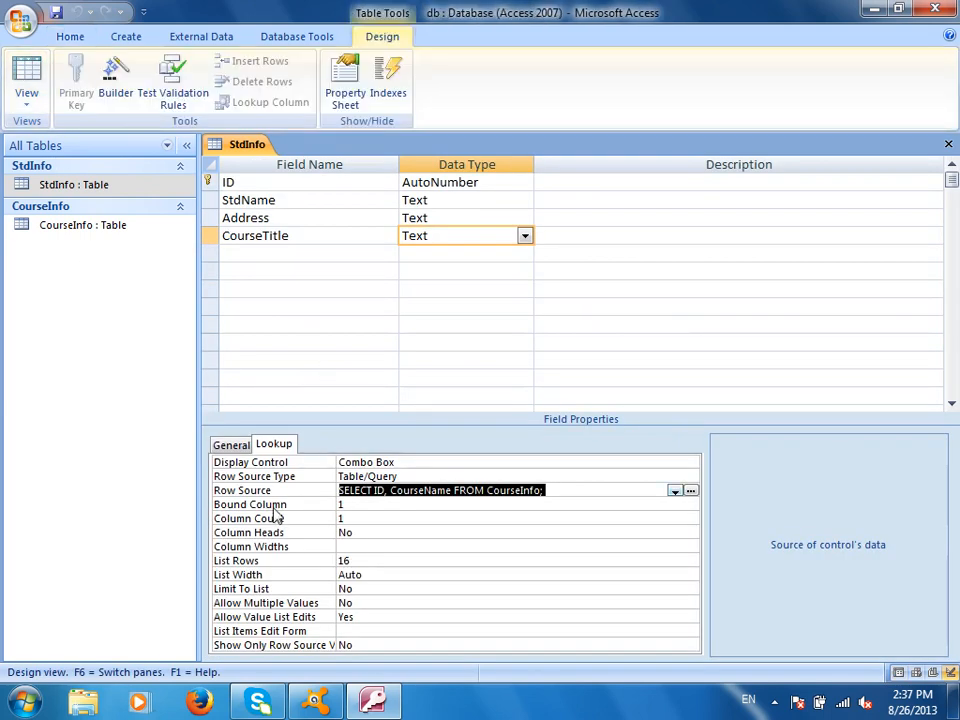
Set CourseTitle's lookup Column Count to 2 and save the table
left_click(360, 518)
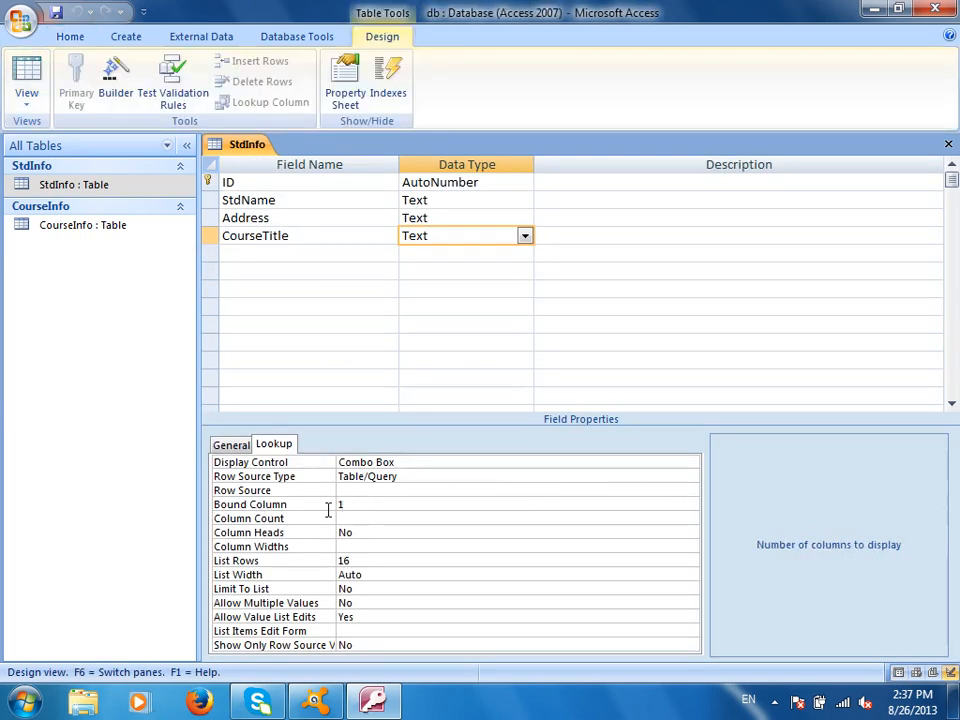
type("2")
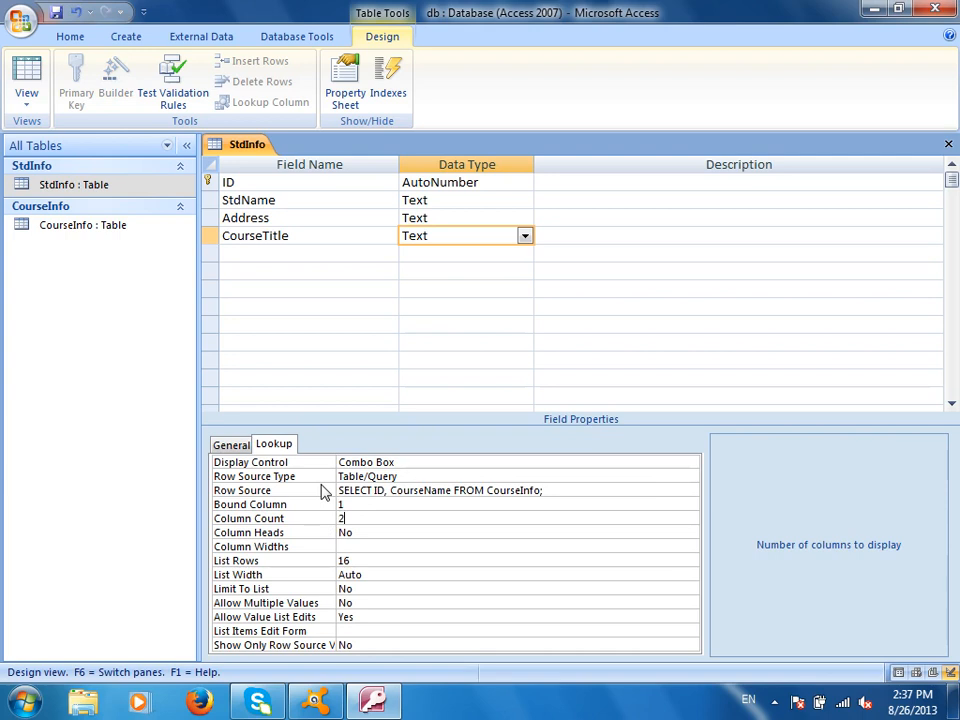
left_click(435, 546)
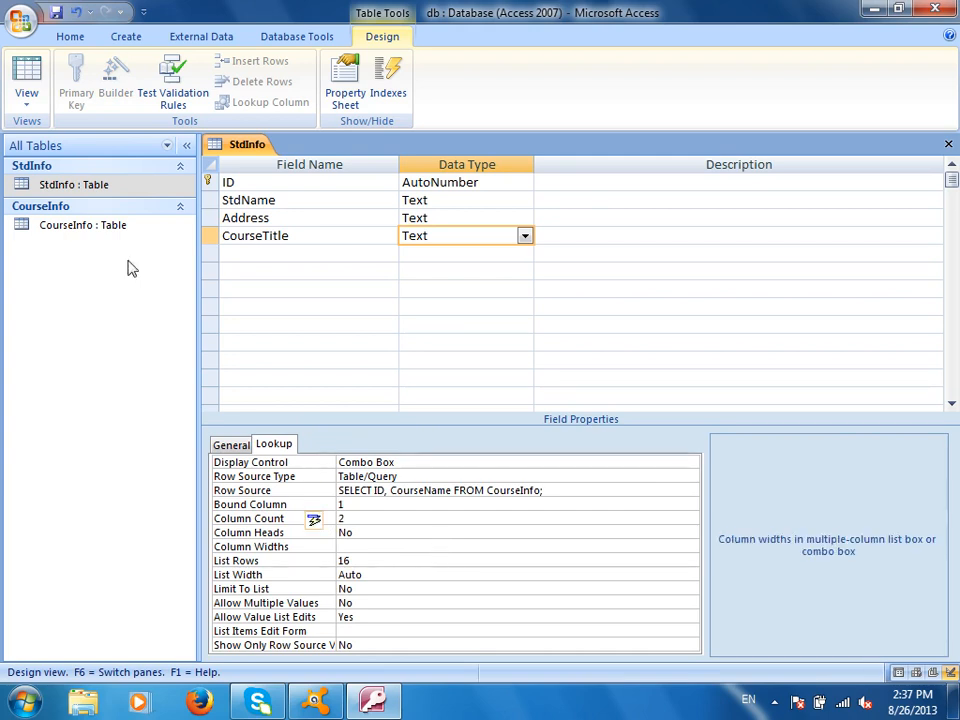
left_click(56, 14)
Check in datasheet view that the CourseTitle list shows IDs beside course names, then return to Design view
left_click(27, 82)
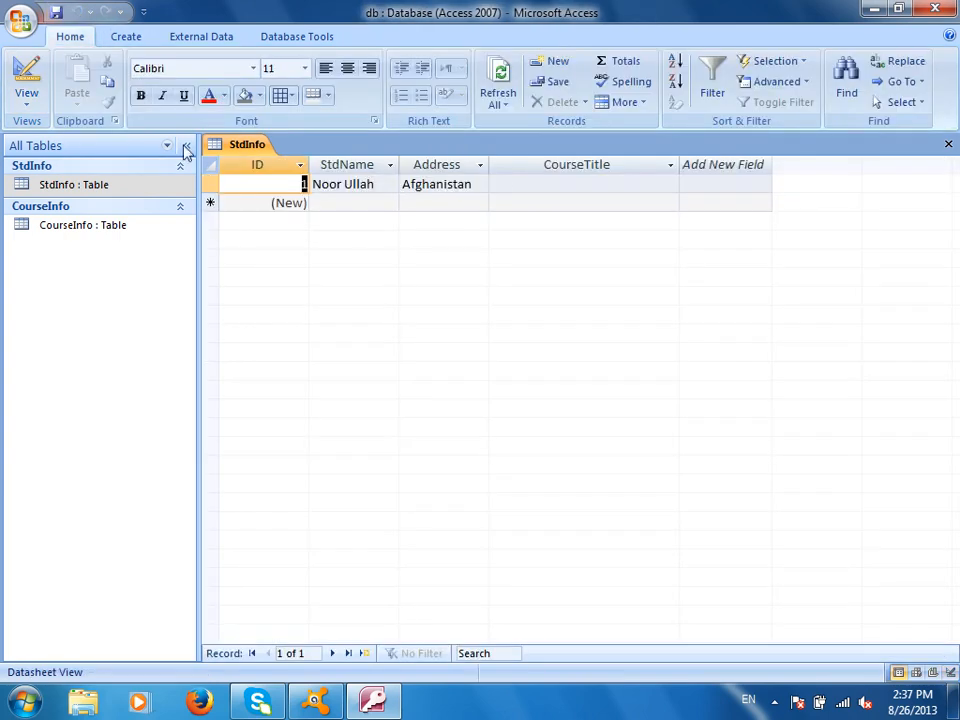
left_click(586, 184)
left_click(669, 184)
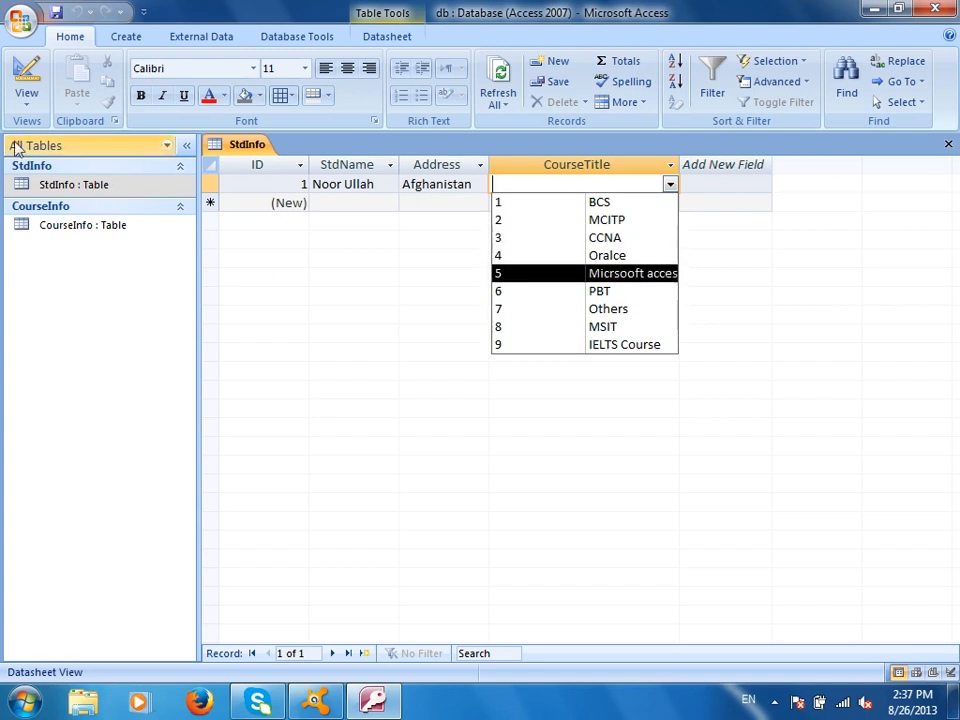
left_click(27, 80)
Review CourseTitle's Bound Column and Column Count lookup properties
left_click(338, 504)
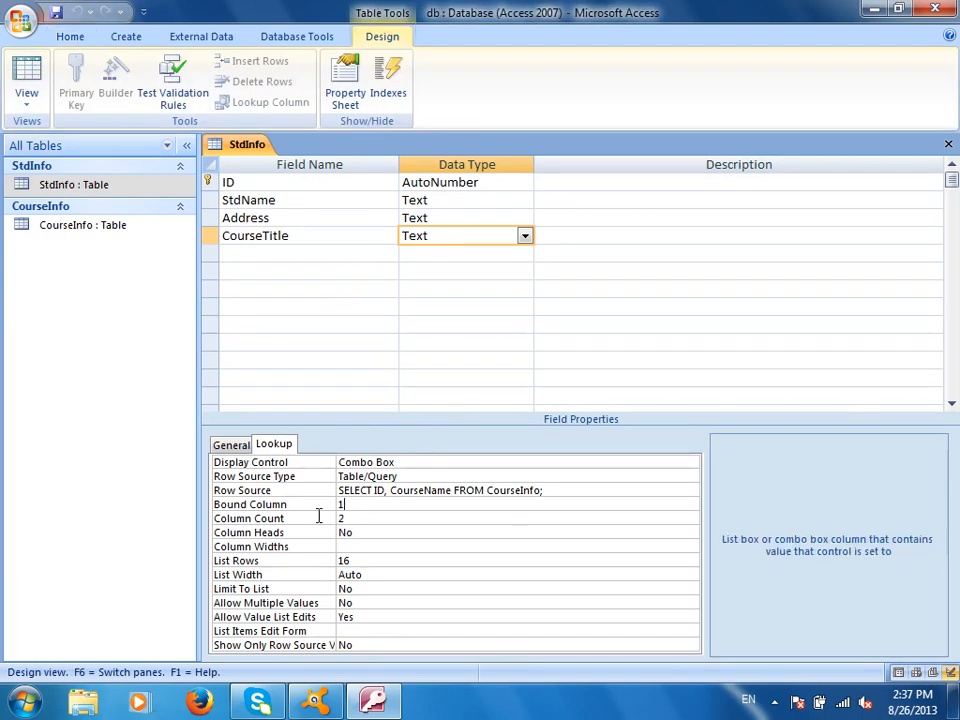
key("Down")
key("Down")
key("Up")
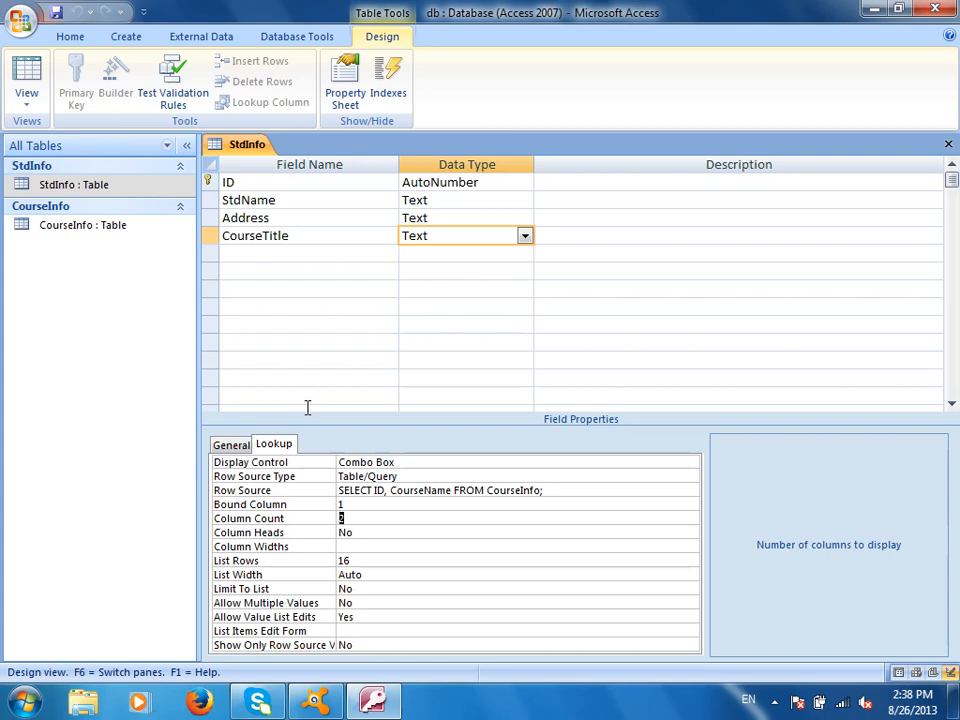
left_click(775, 702)
left_click(773, 575)
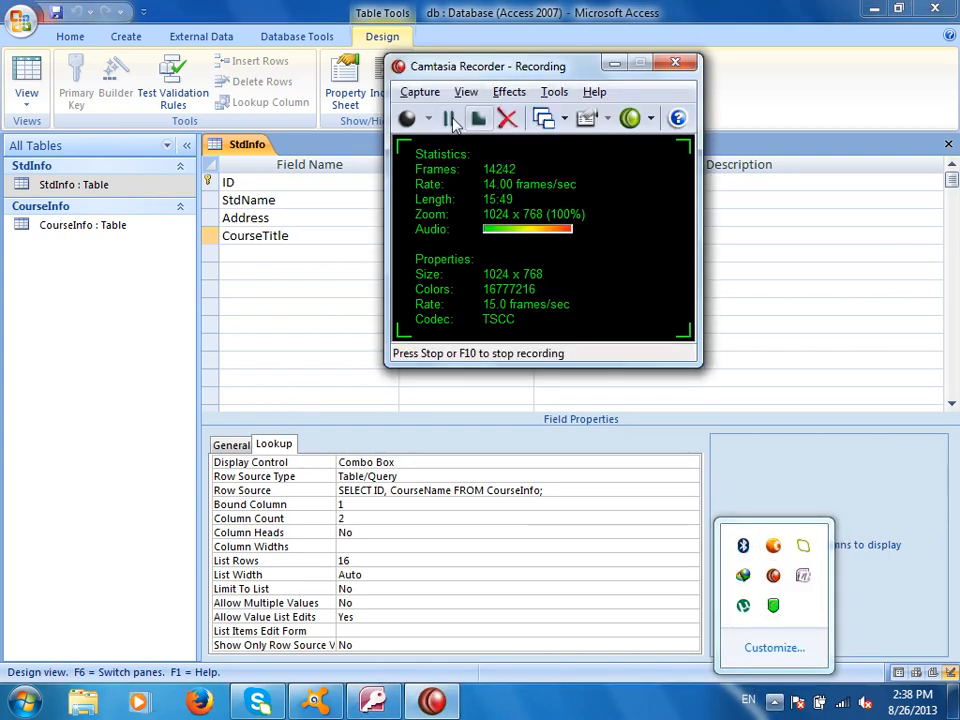
left_click(452, 120)
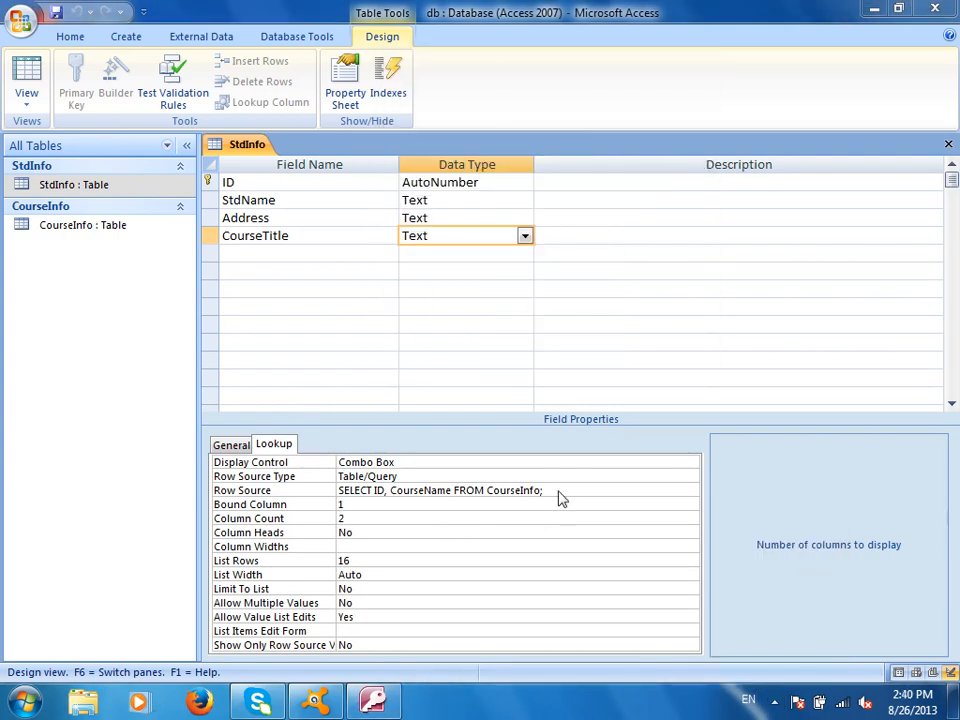
left_click(560, 490)
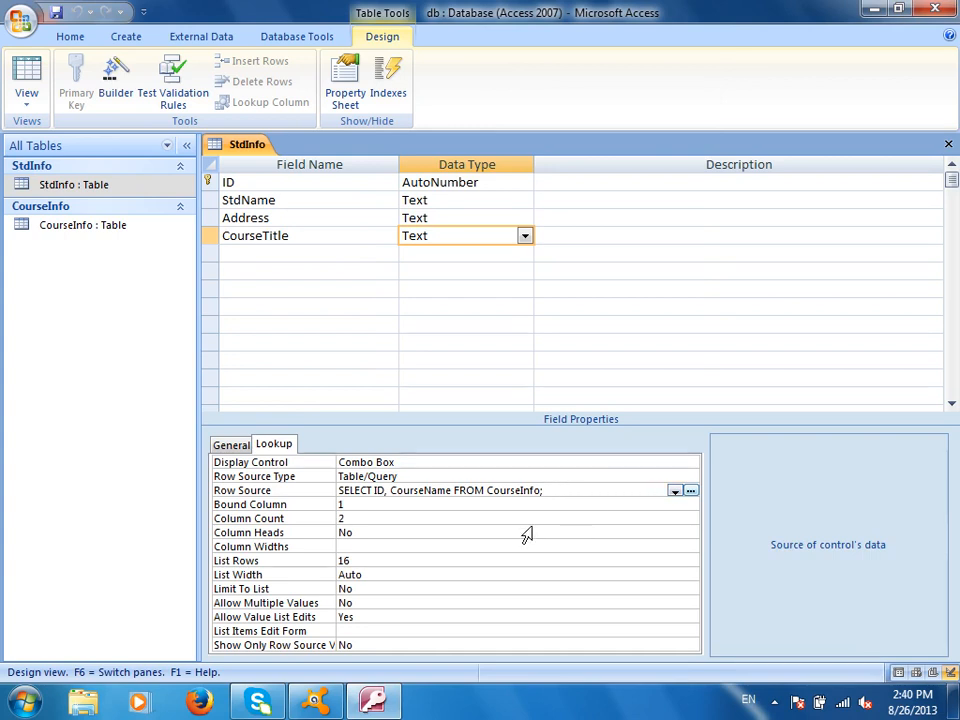
Change CourseTitle's Row Source to the StdInfo table, undoing a switch to CourseInfo
left_click(579, 499)
left_click(574, 492)
left_click(675, 491)
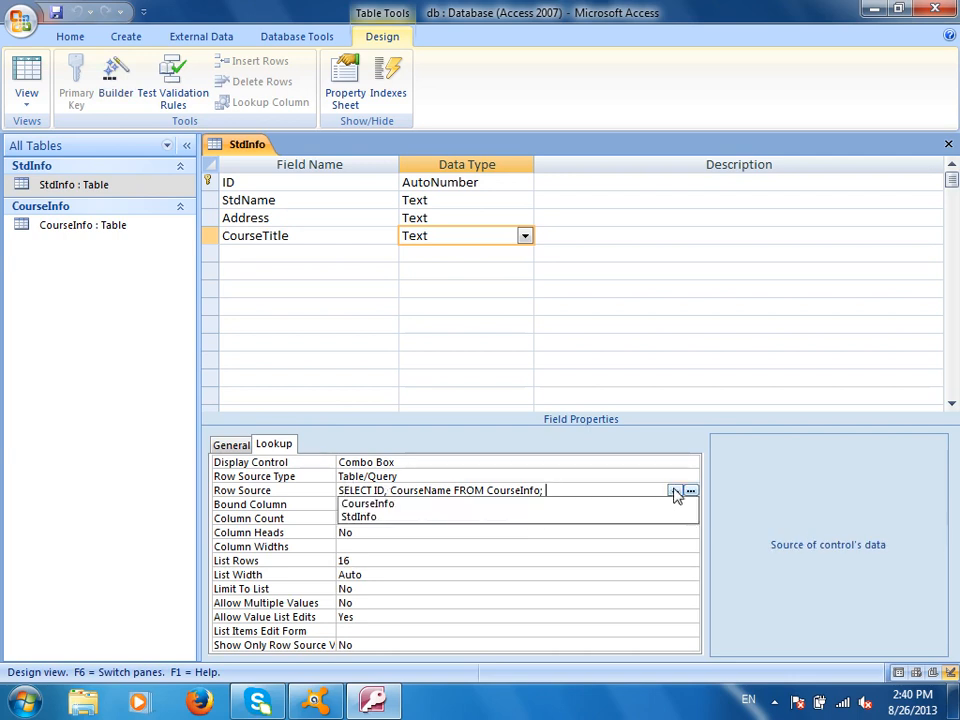
left_click(476, 520)
left_click(676, 491)
left_click(527, 503)
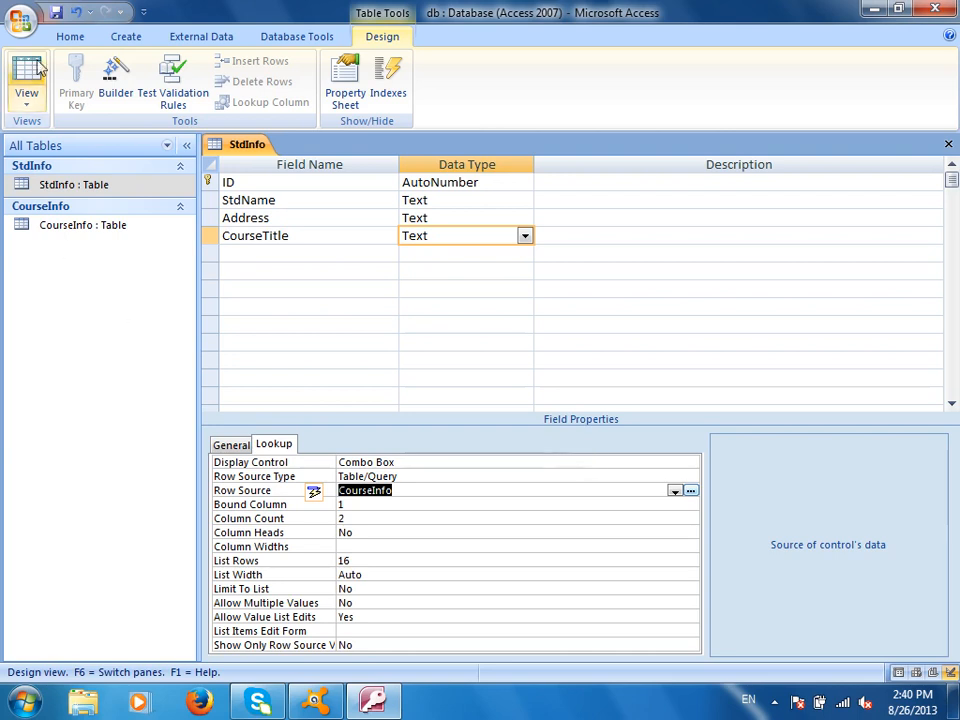
left_click(72, 14)
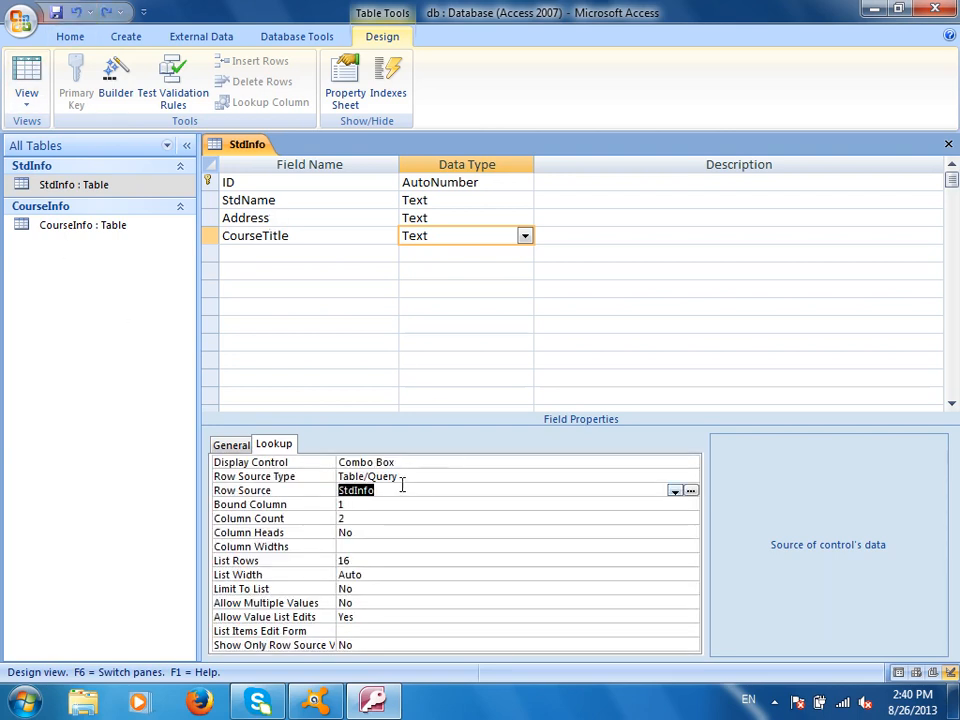
Test record 1's CourseTitle dropdown in datasheet view, which now shows a student name
left_click(27, 70)
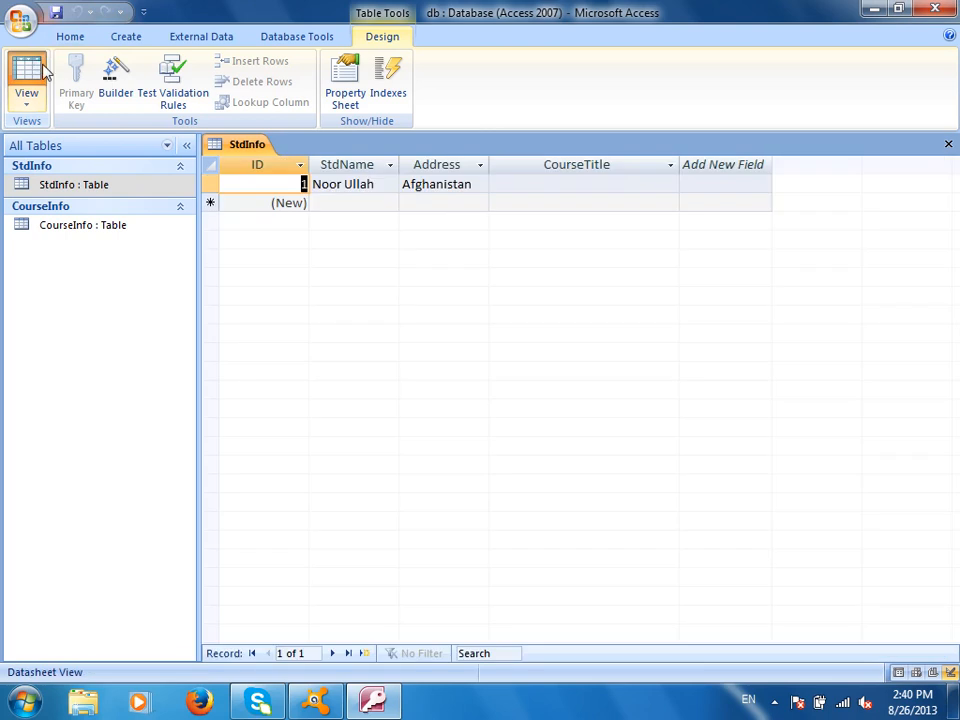
left_click(576, 186)
left_click(670, 185)
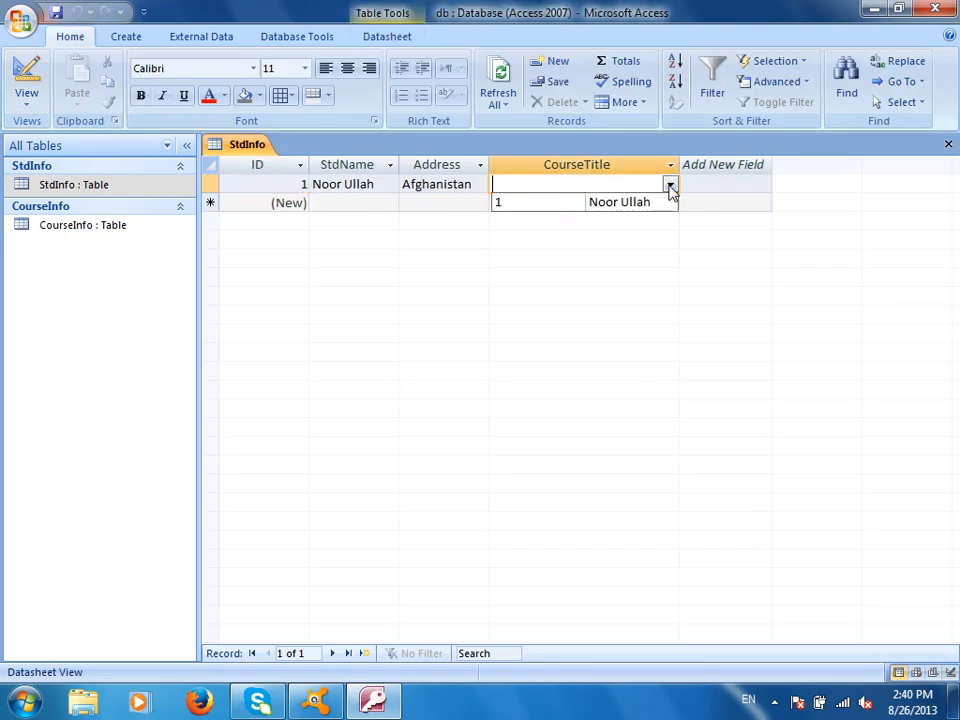
left_click(467, 311)
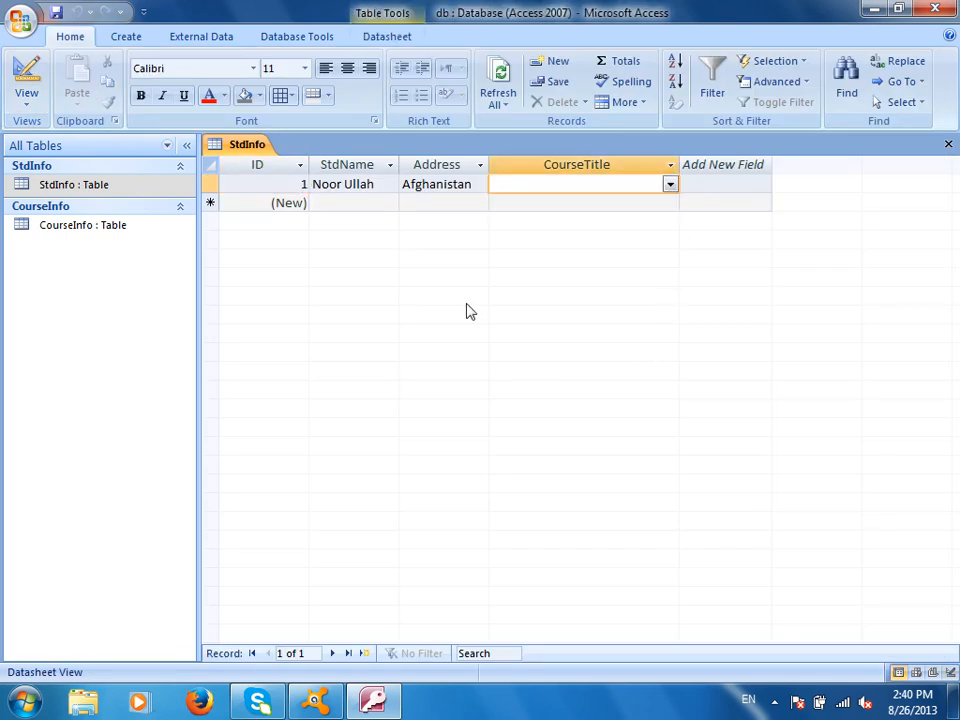
Back in Design view, set CourseTitle's Row Source to the CourseInfo table
left_click(27, 80)
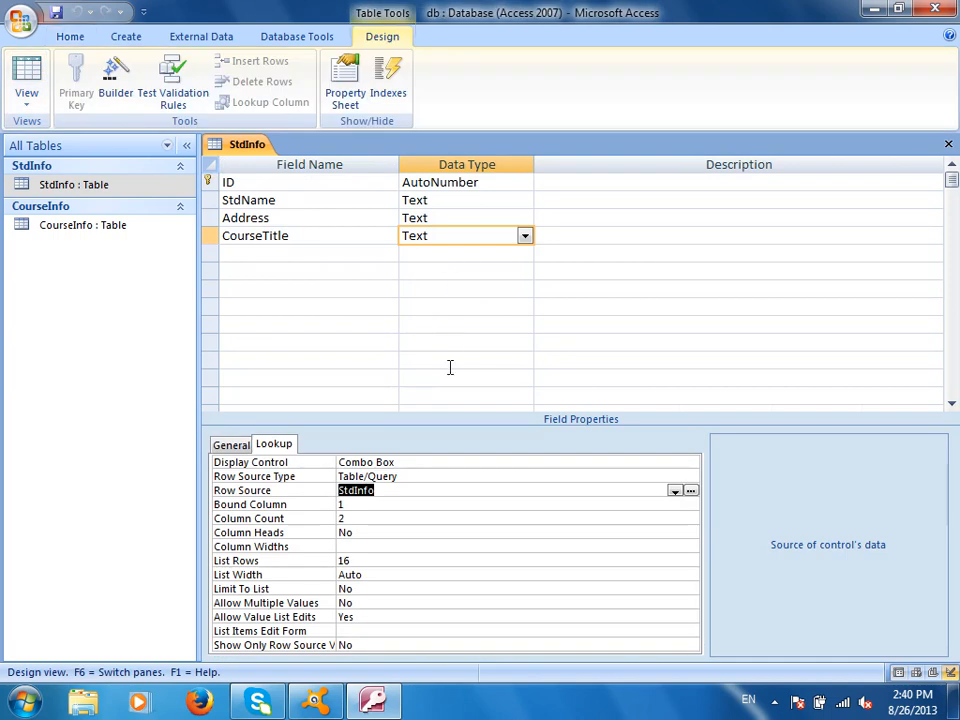
left_click(675, 491)
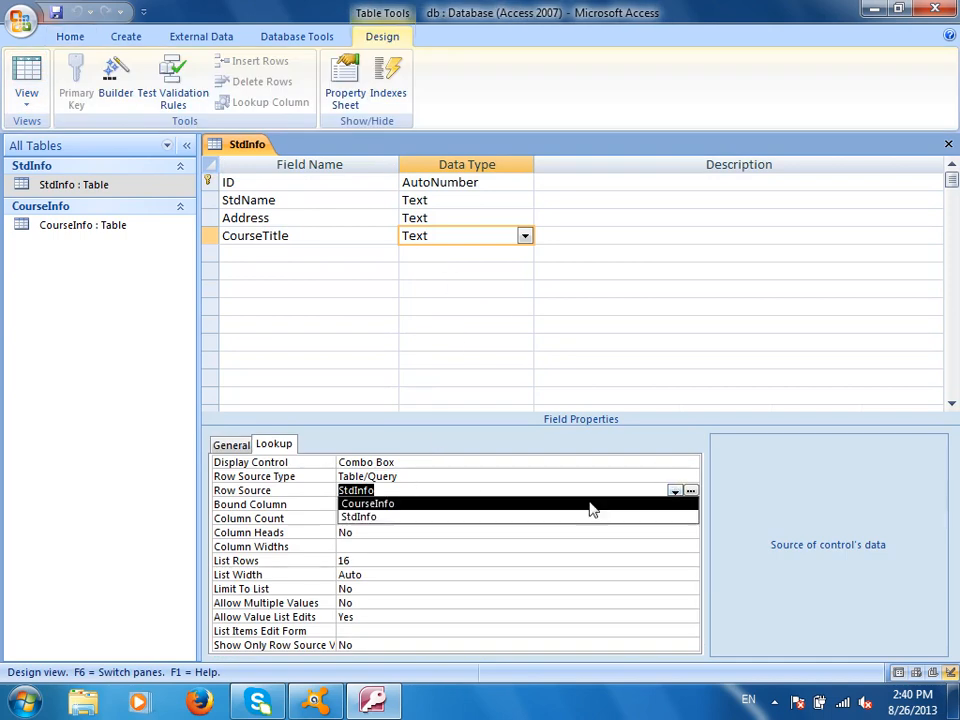
left_click(535, 506)
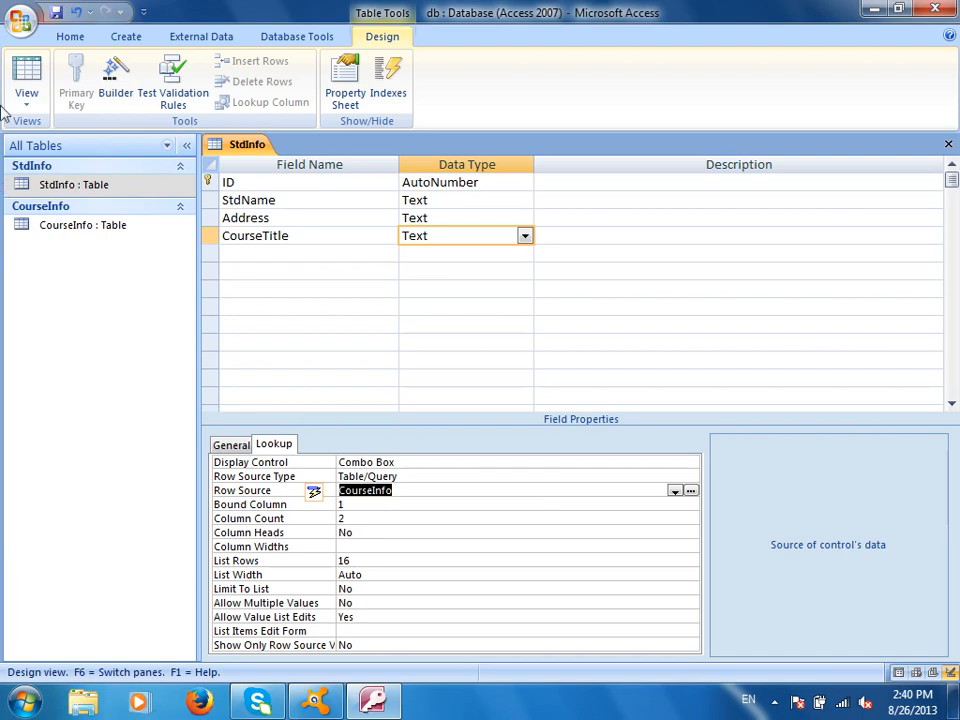
left_click(57, 14)
left_click(26, 80)
left_click(616, 184)
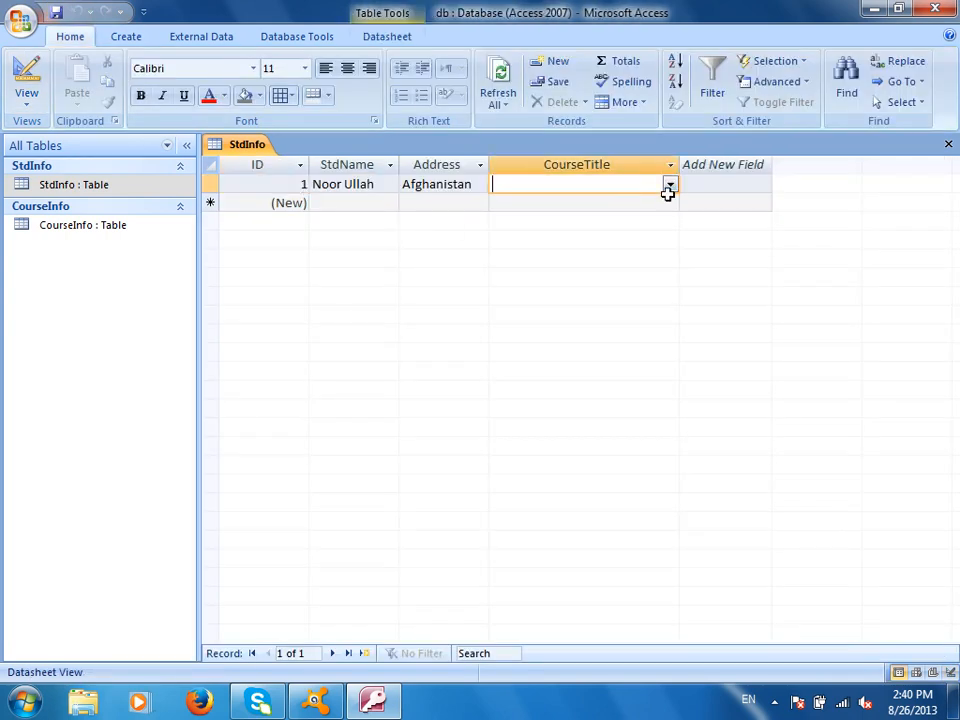
left_click(670, 184)
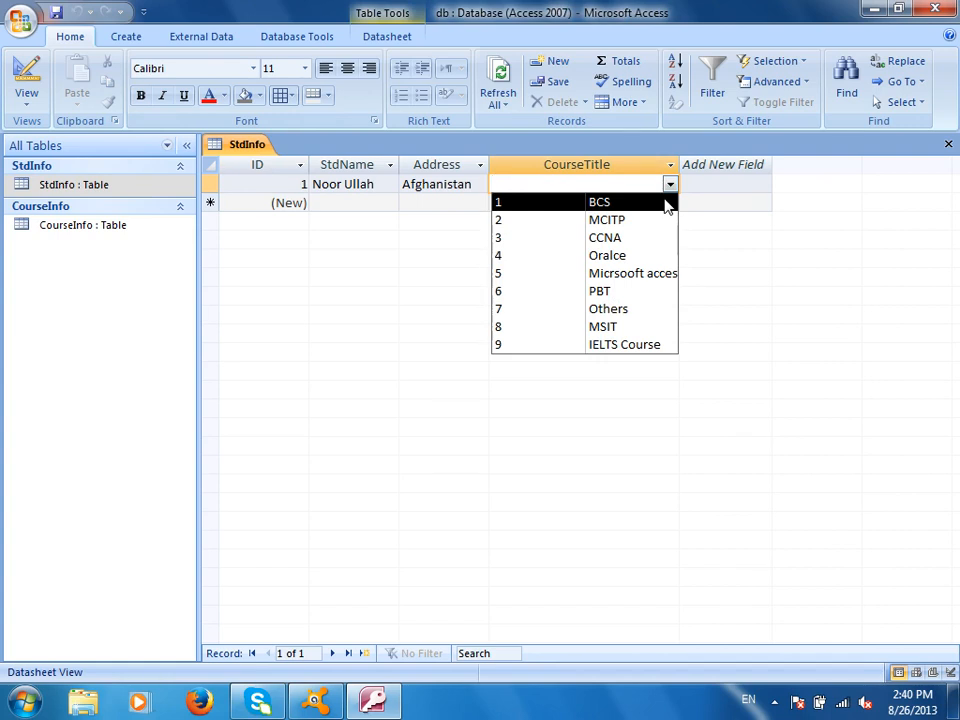
left_click(26, 86)
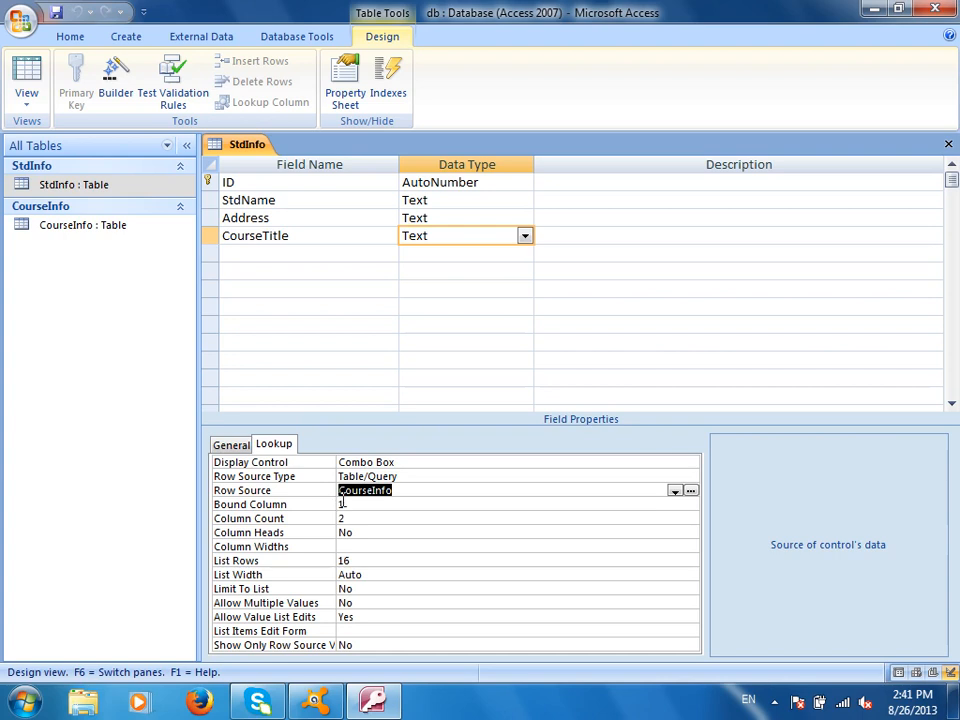
Start entering 0;1 into CourseTitle's empty Column Widths property
left_click(340, 518)
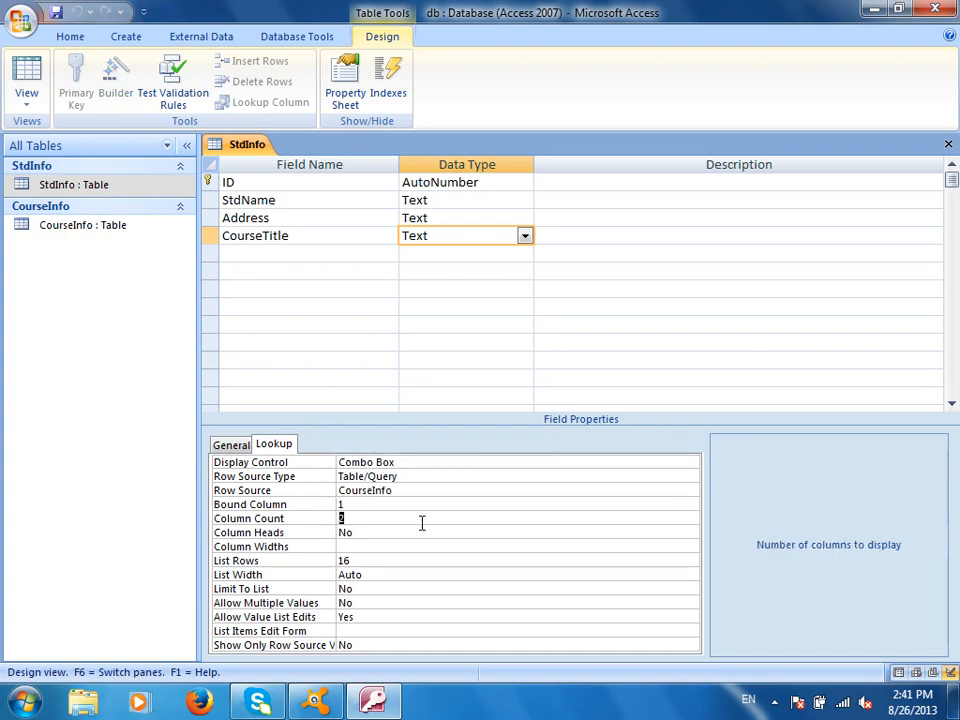
left_click(366, 547)
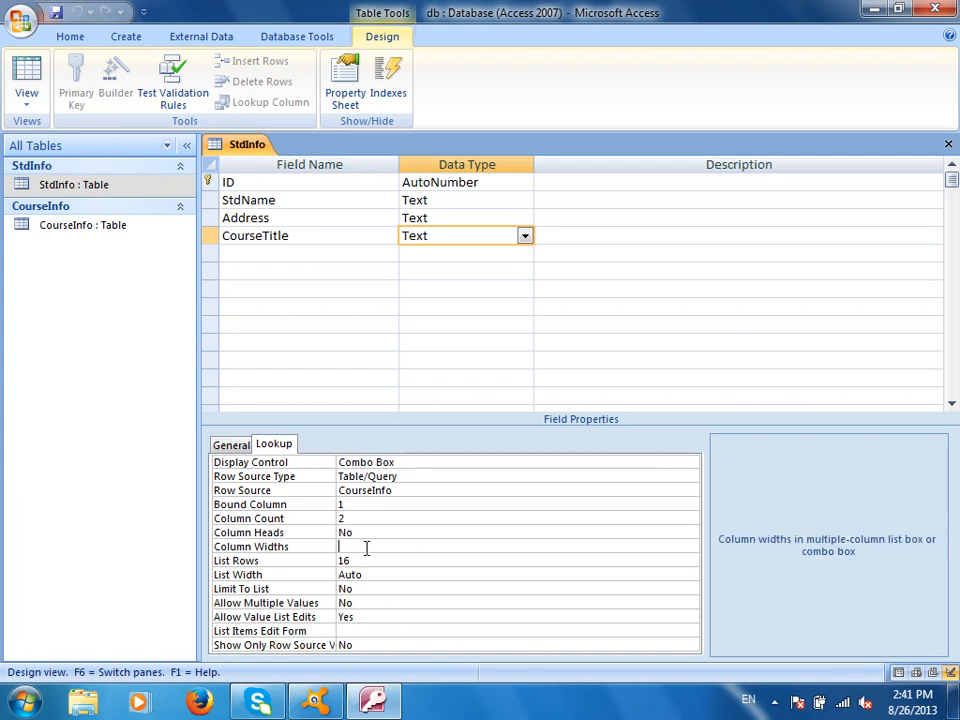
type("0")
type(";")
type(".1")
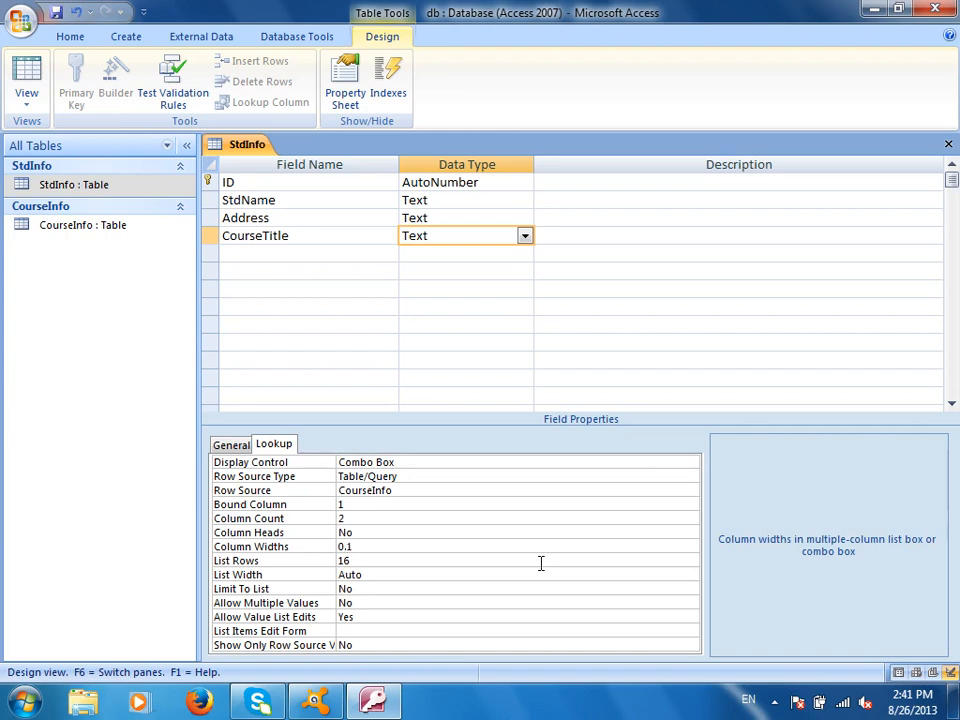
key("BackSpace")
type(".")
type(";")
key("BackSpace")
Launch the on-screen keyboard (osk) to insert the semicolon after the zero width
key("super+r")
type("osk")
key("Return")
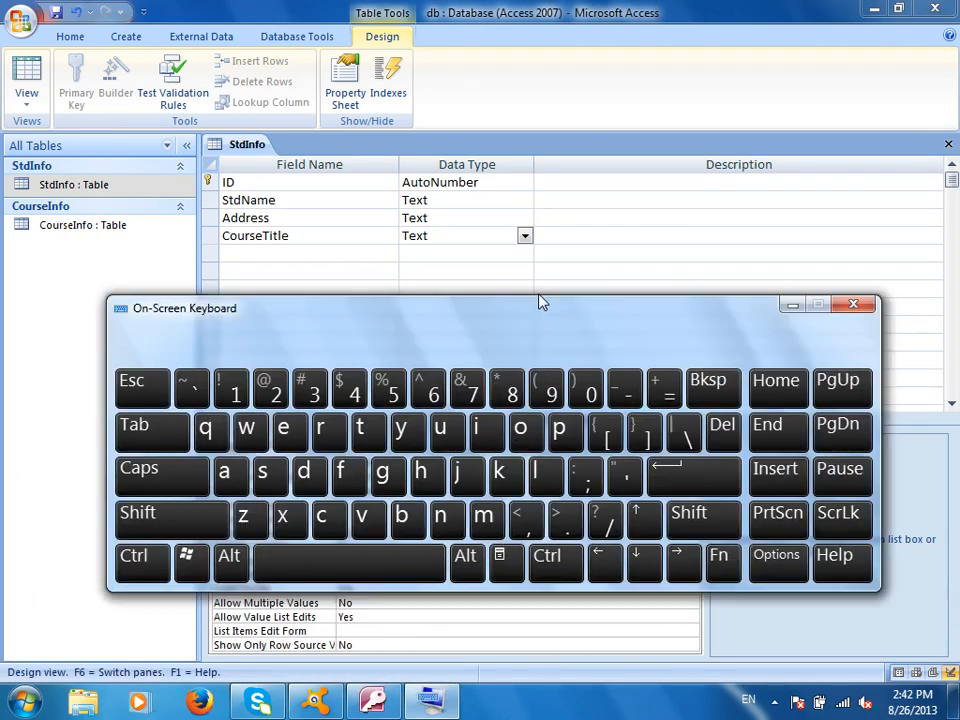
left_click_drag(540, 302, 599, 161)
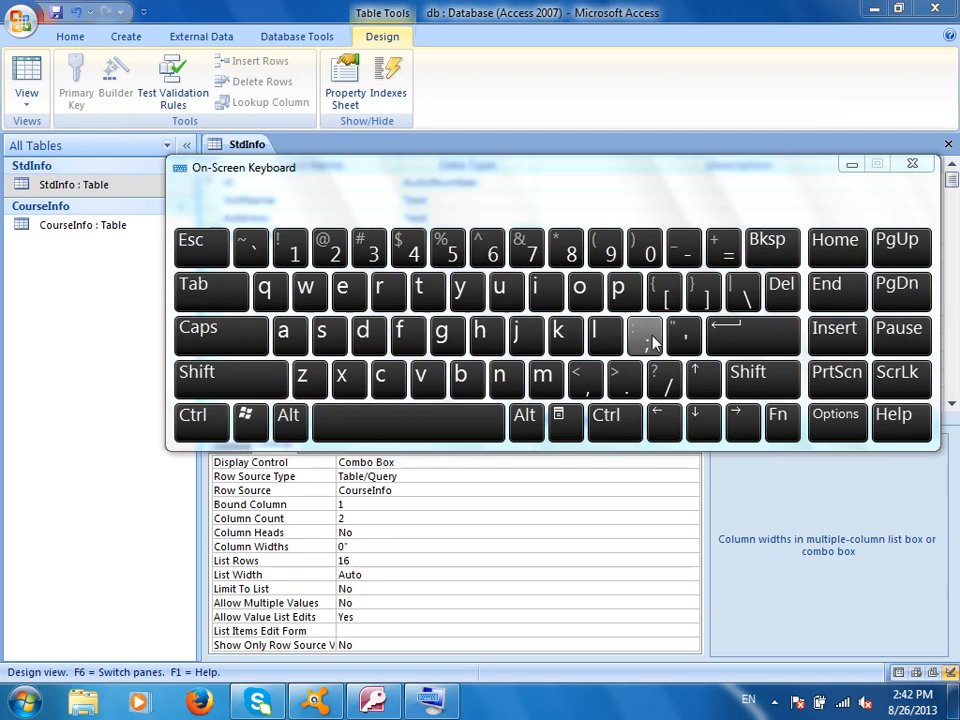
left_click(375, 519)
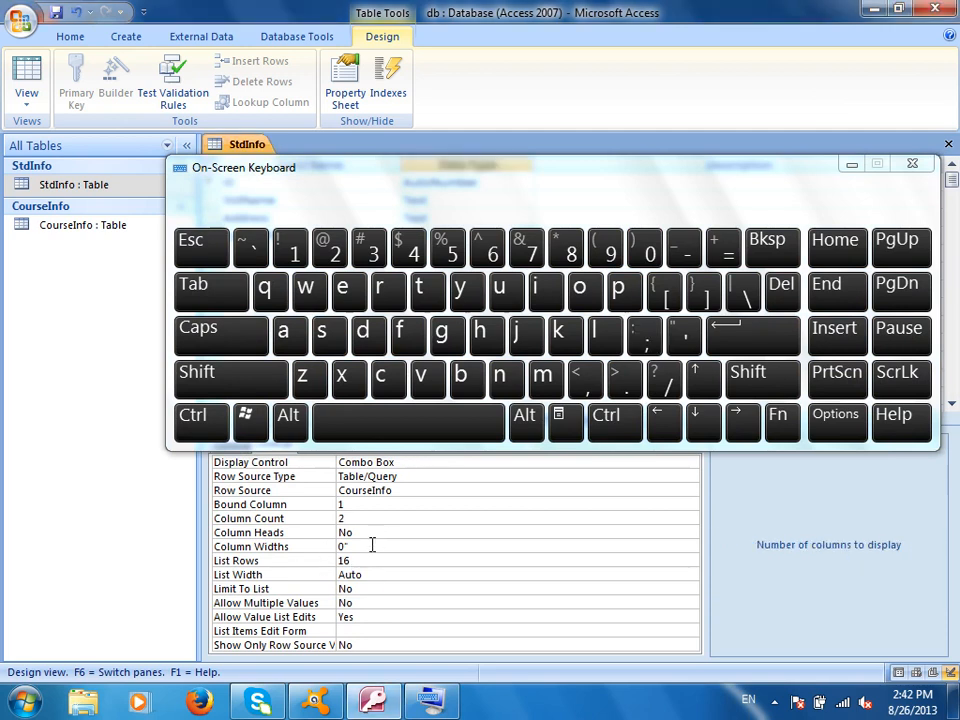
left_click(371, 545)
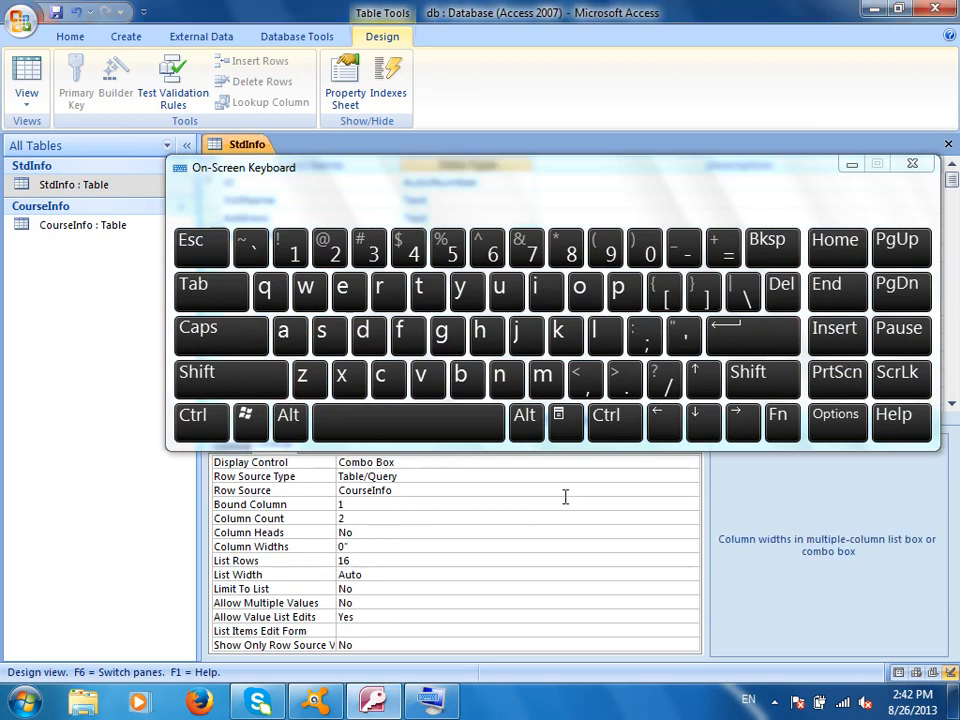
left_click(643, 336)
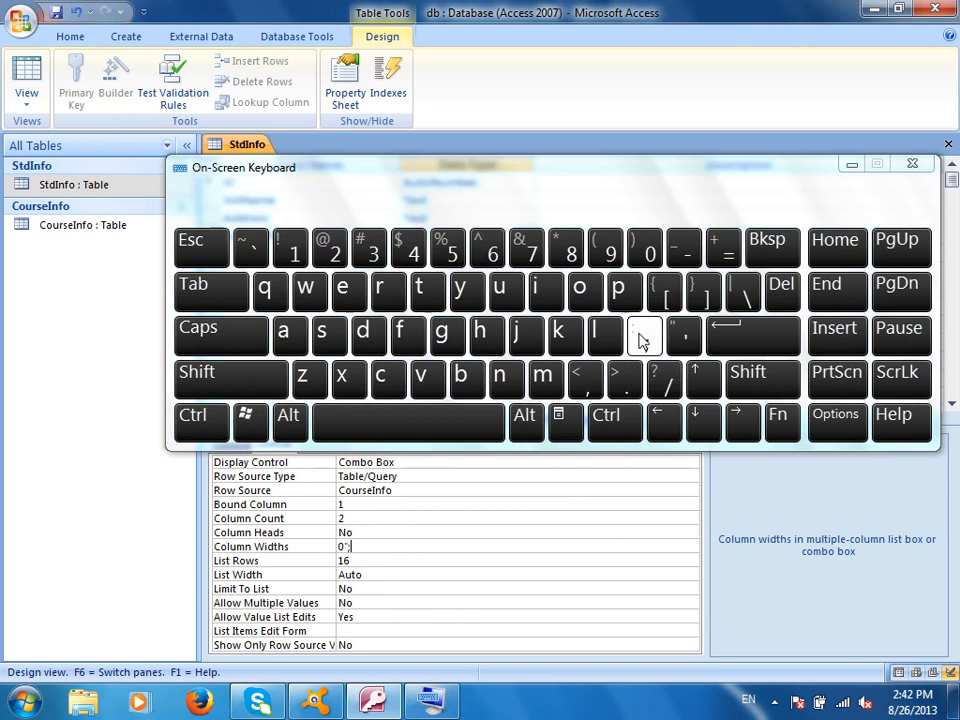
left_click(911, 167)
Finish the Column Widths value as 0;1 and commit it
left_click(432, 571)
left_click(407, 548)
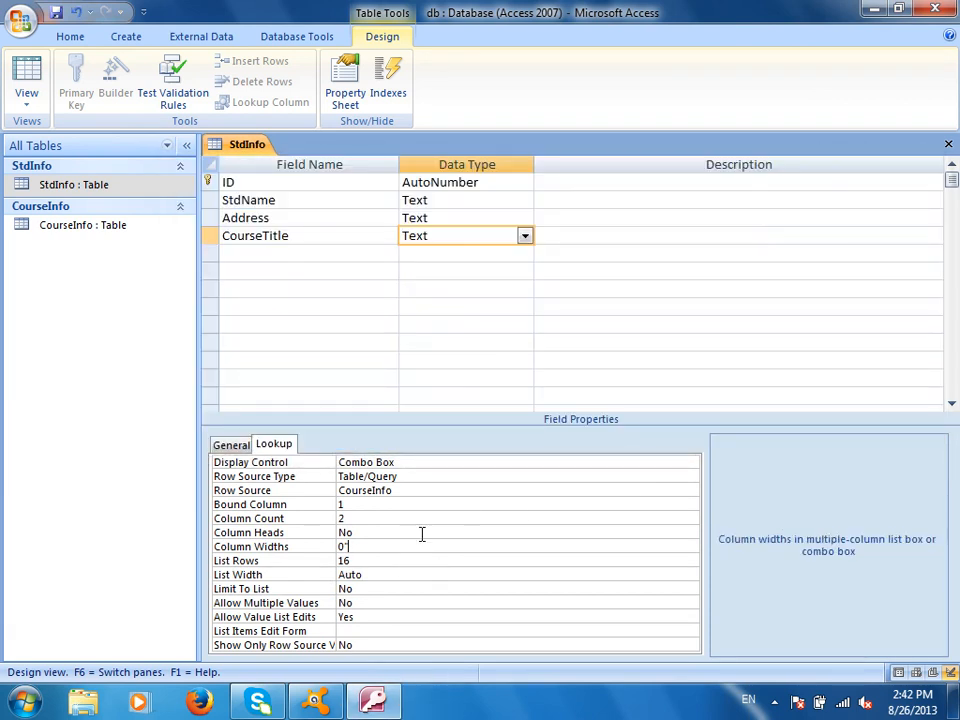
key("BackSpace")
type(";1")
key("Return")
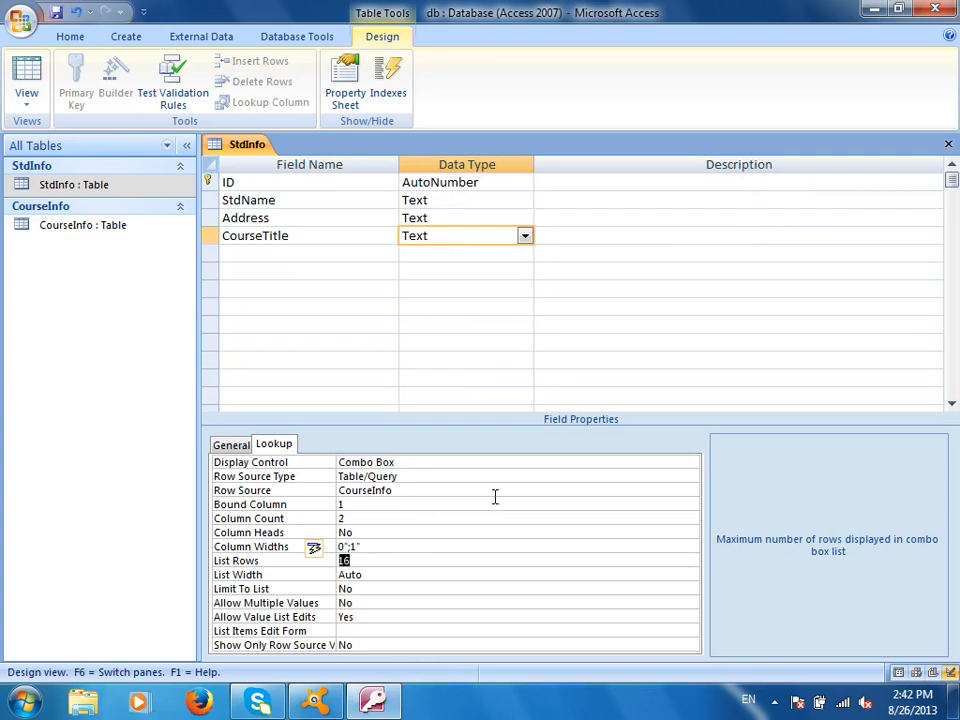
Switch StdInfo to datasheet view and open record 1's CourseTitle choices
left_click(56, 12)
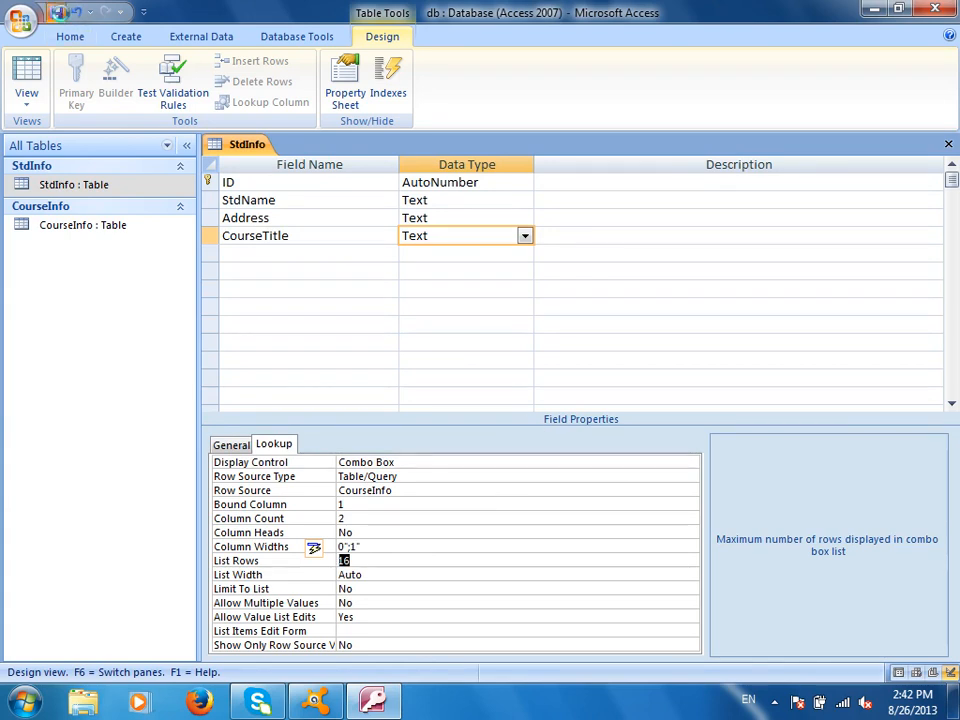
left_click(26, 75)
left_click(600, 184)
Check the course names in the CourseTitle list, then close the StdInfo table with Ctrl+W
left_click(669, 184)
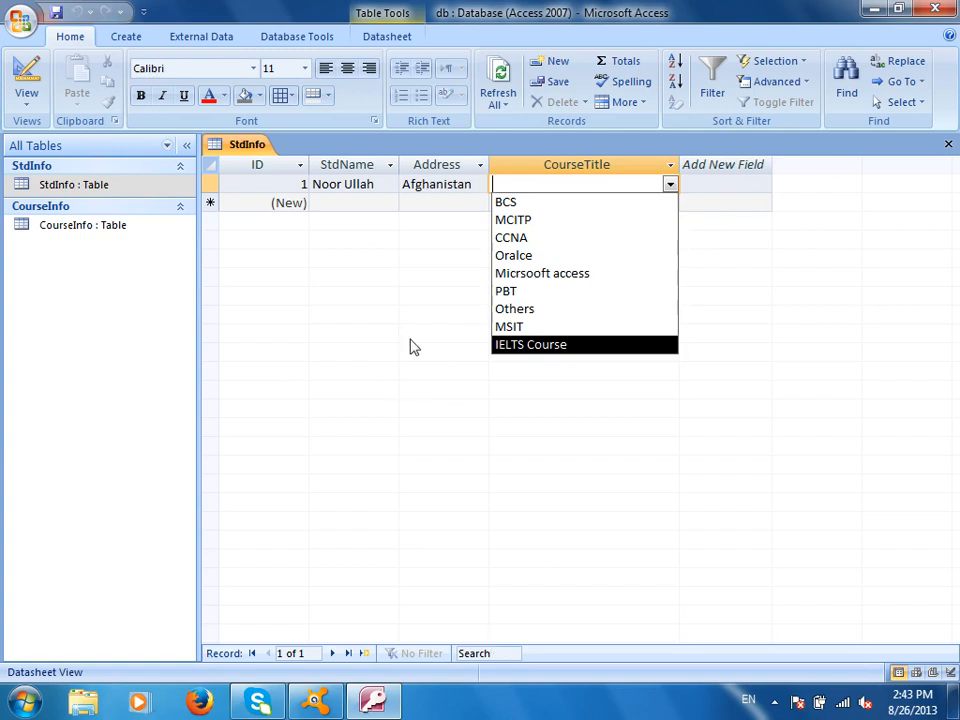
left_click(392, 367)
key("ctrl+w")
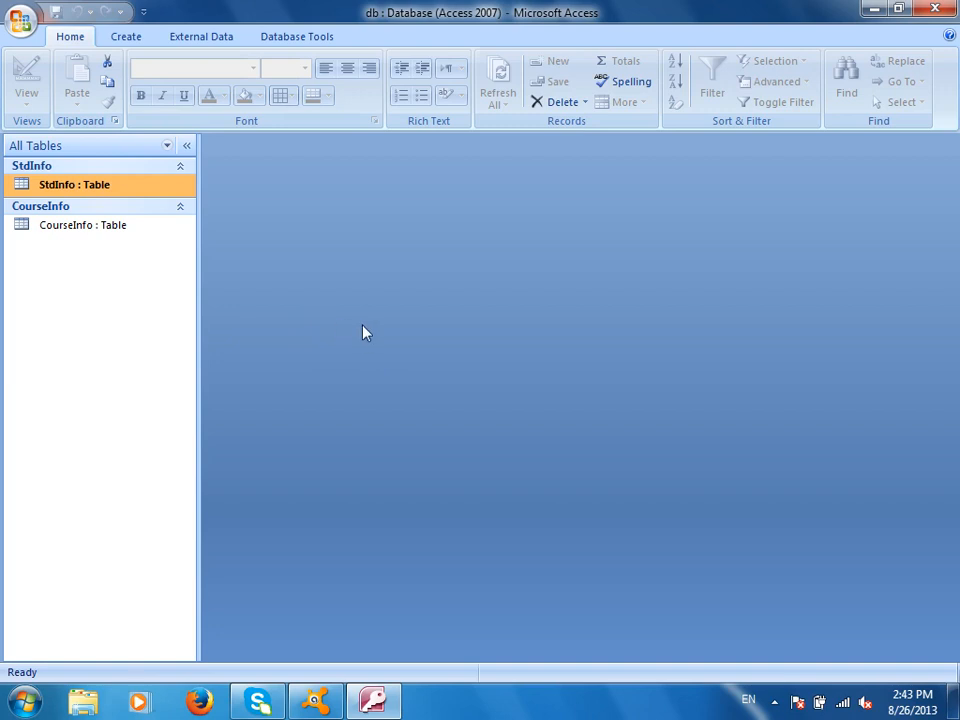
Browse the Create ribbon's SharePoint Lists options and dismiss the slow-performance notification
left_click(126, 36)
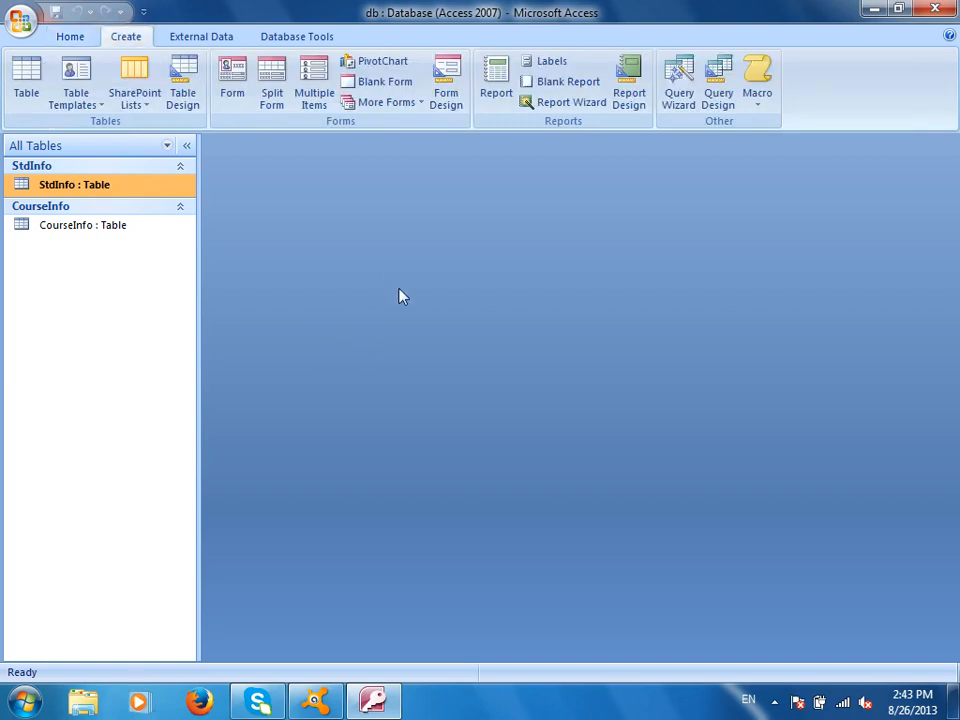
left_click(142, 106)
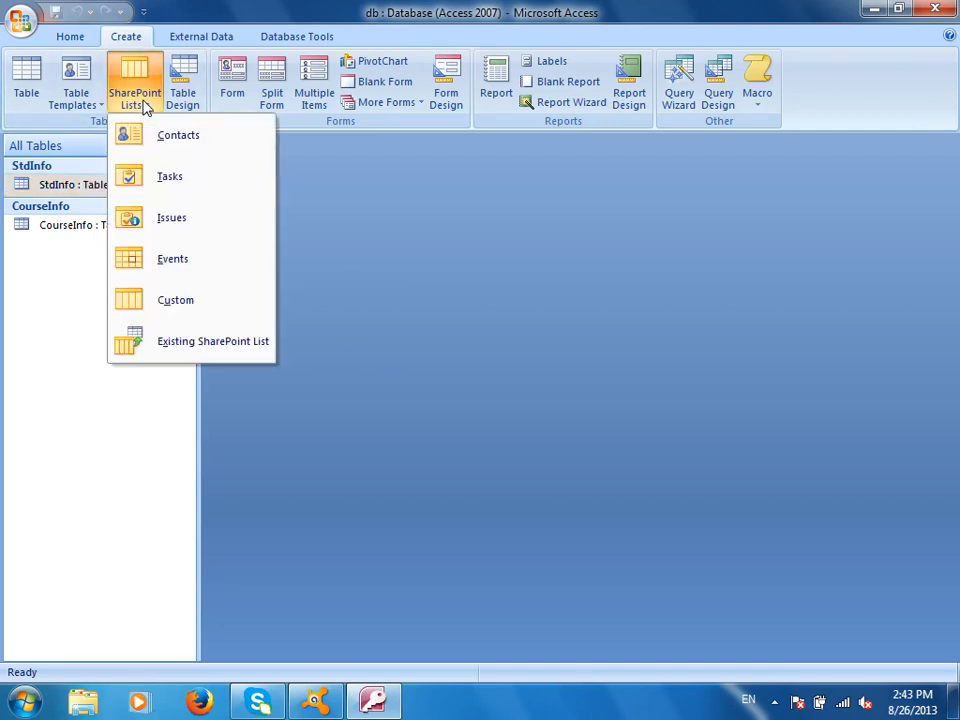
left_click(553, 282)
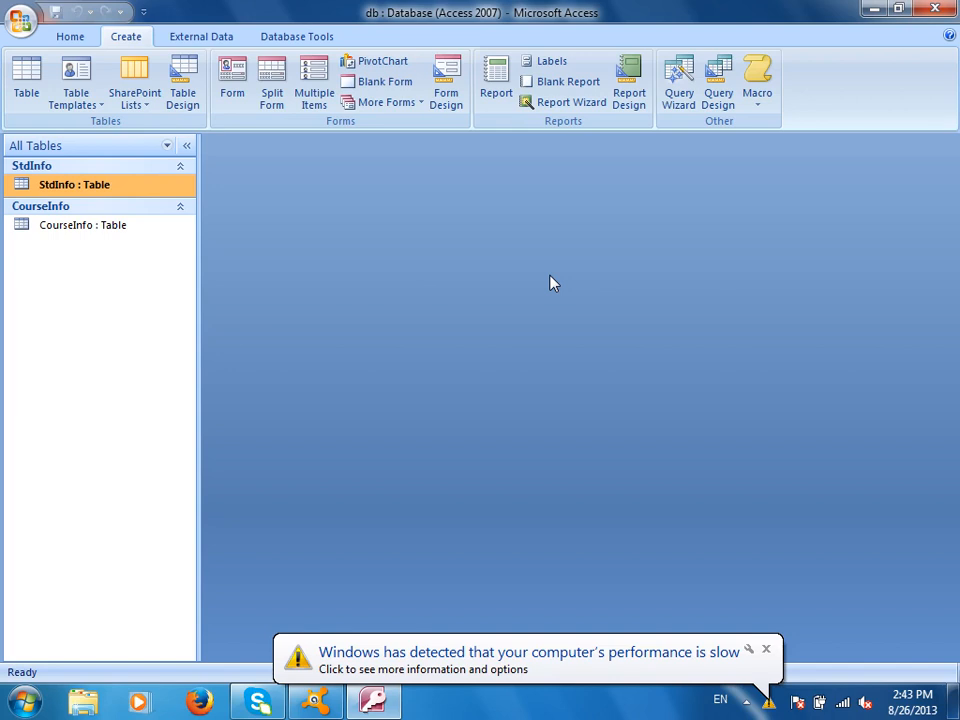
left_click(766, 649)
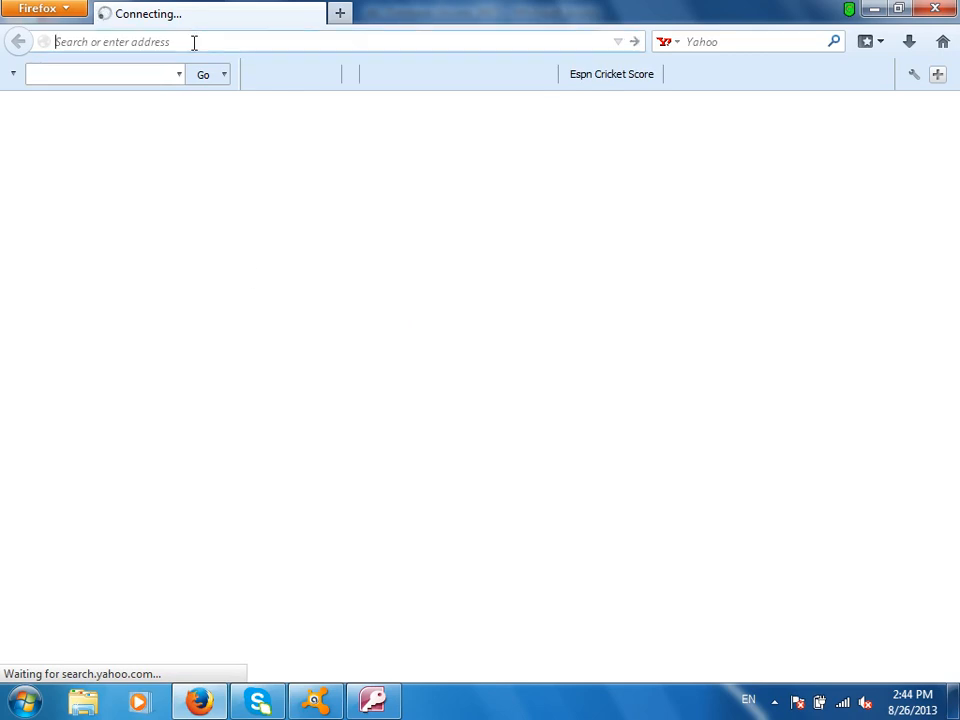
type("www")
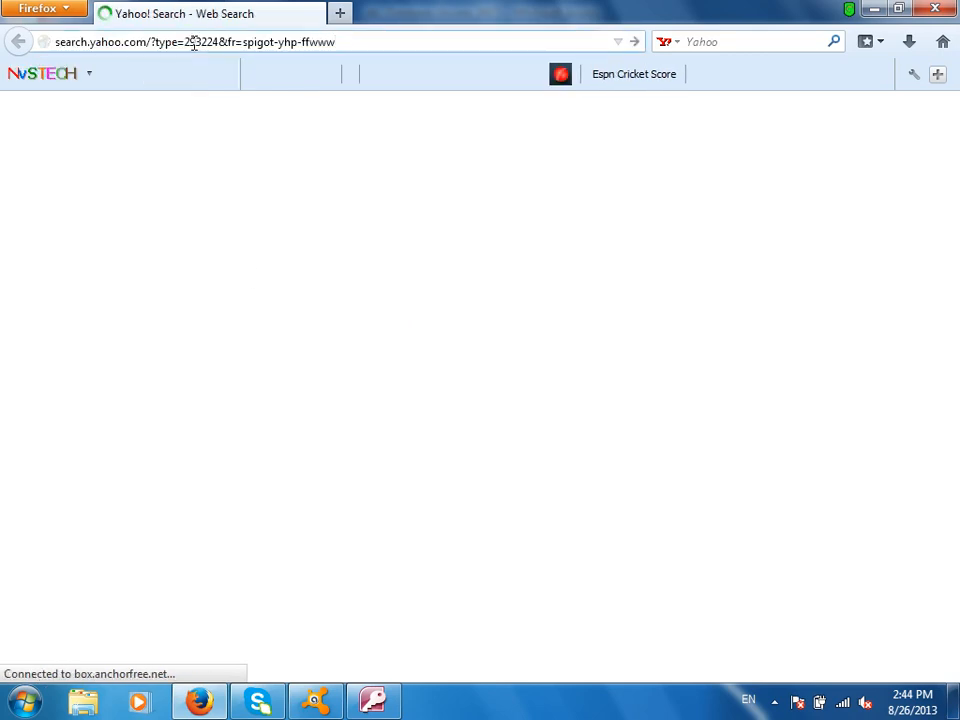
key("ctrl+a")
type("www")
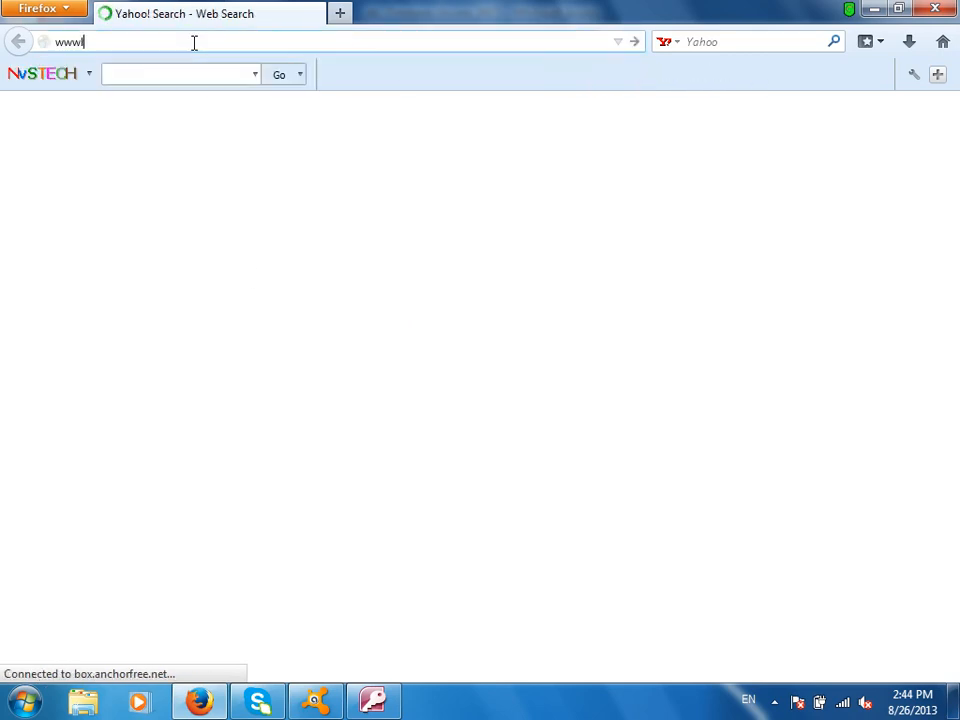
type(".li")
left_click(194, 42)
type("www.lite")
key("BackSpace")
key("BackSpace")
key("BackSpace")
type("itm.pk")
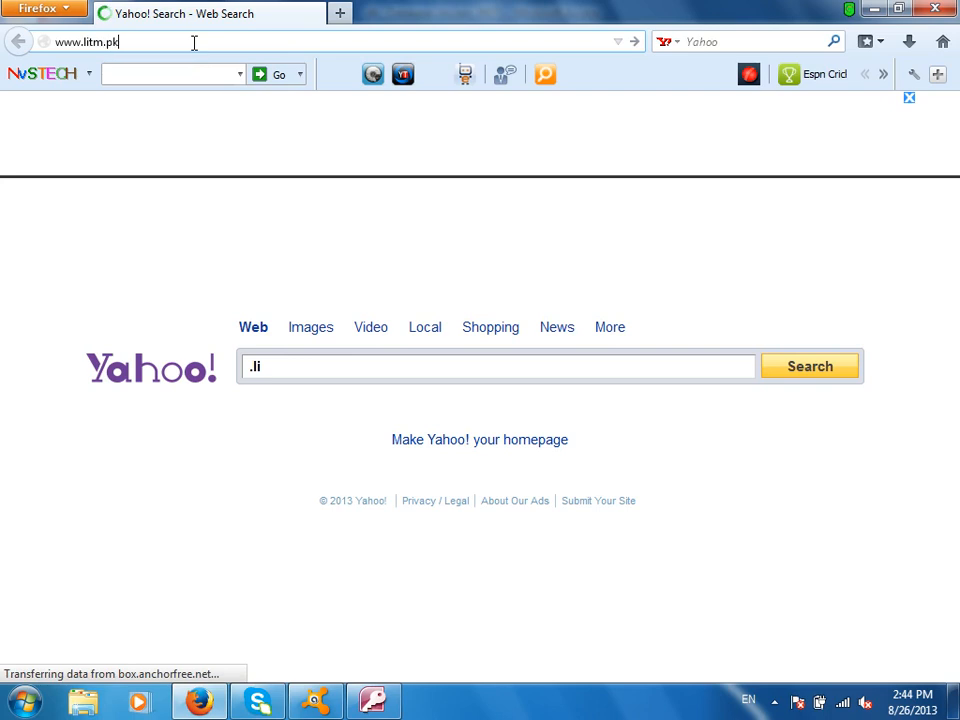
key("Return")
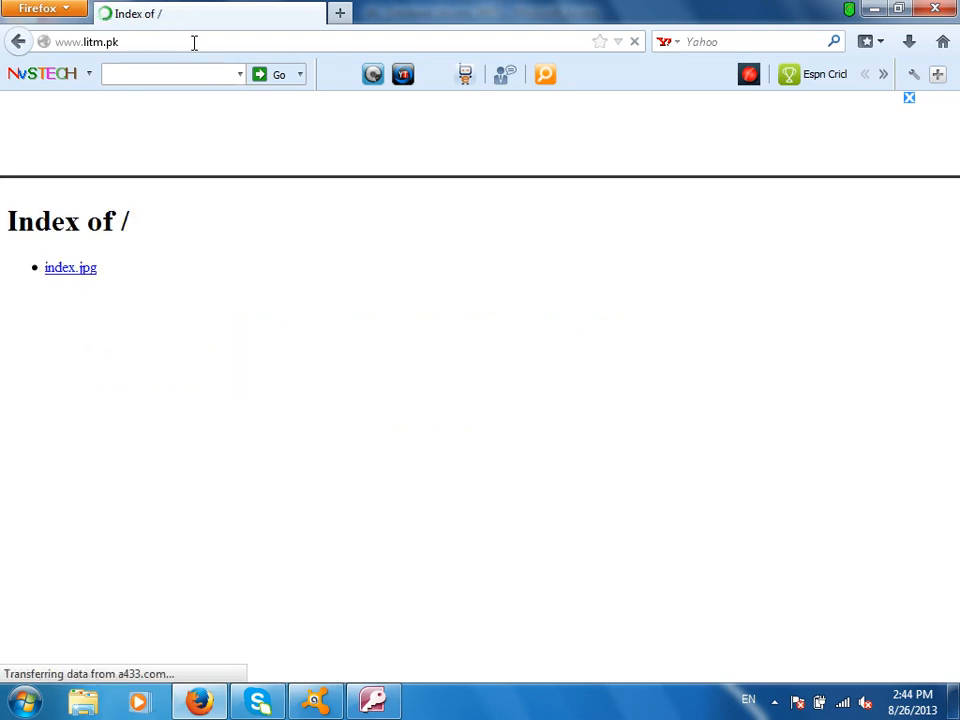
Open the index.jpg brochure and delete 'index.jpg' from the address
left_click(67, 270)
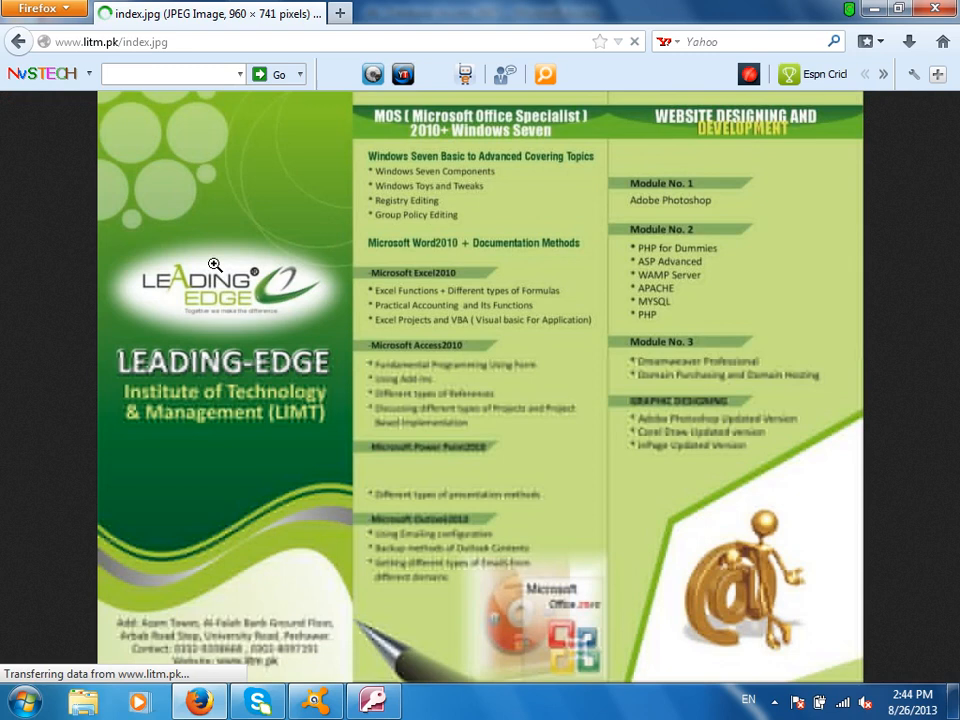
left_click_drag(175, 42, 120, 45)
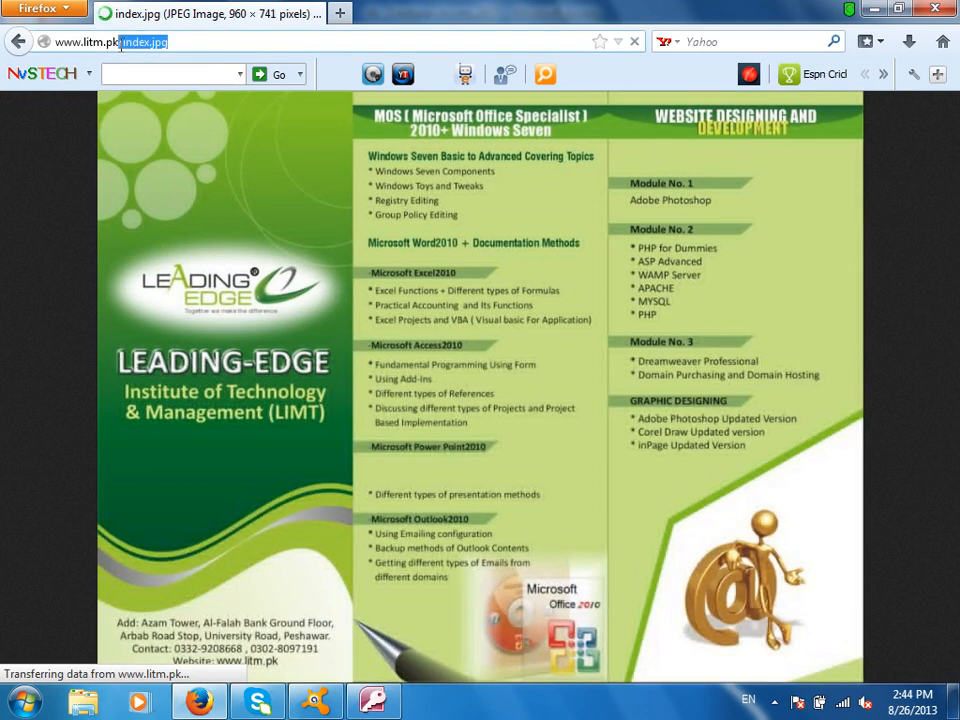
key("BackSpace")
type("cpanel")
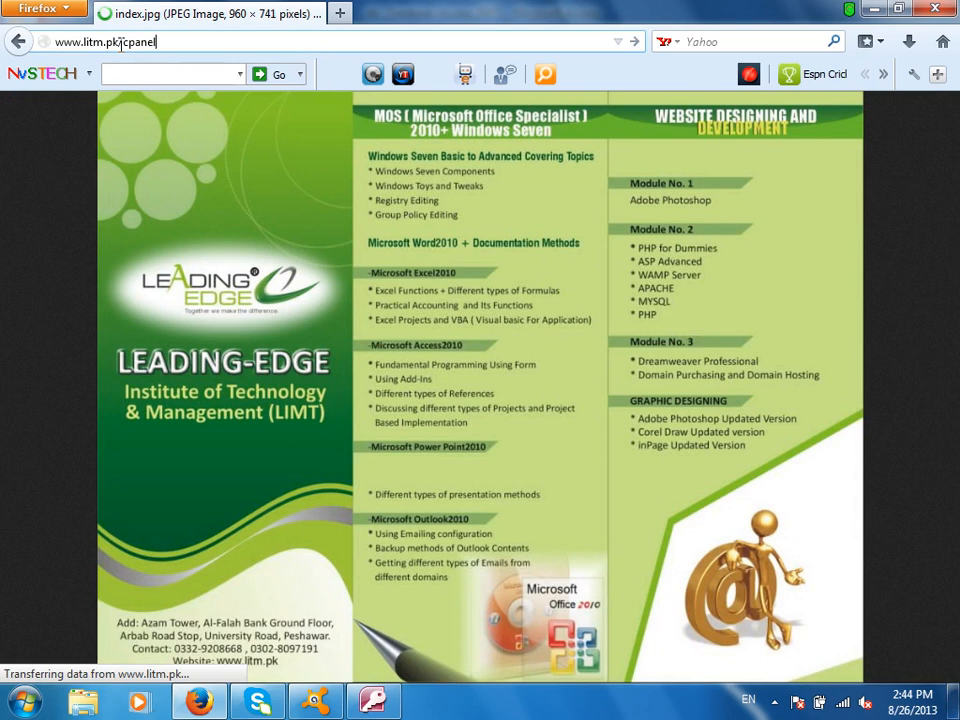
key("Return")
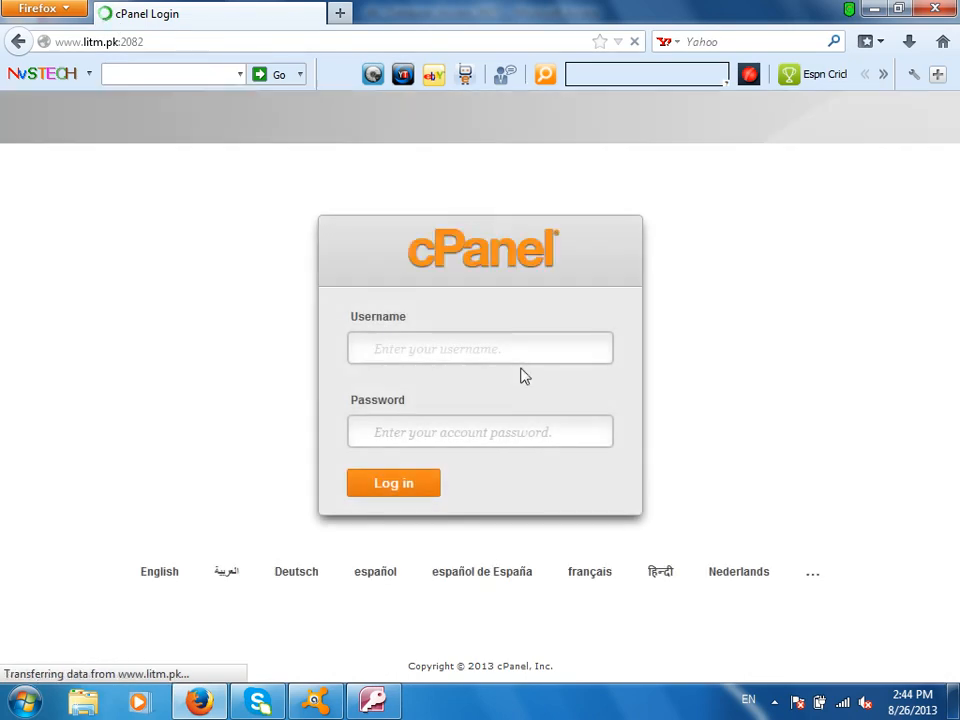
type("litm")
left_click(563, 428)
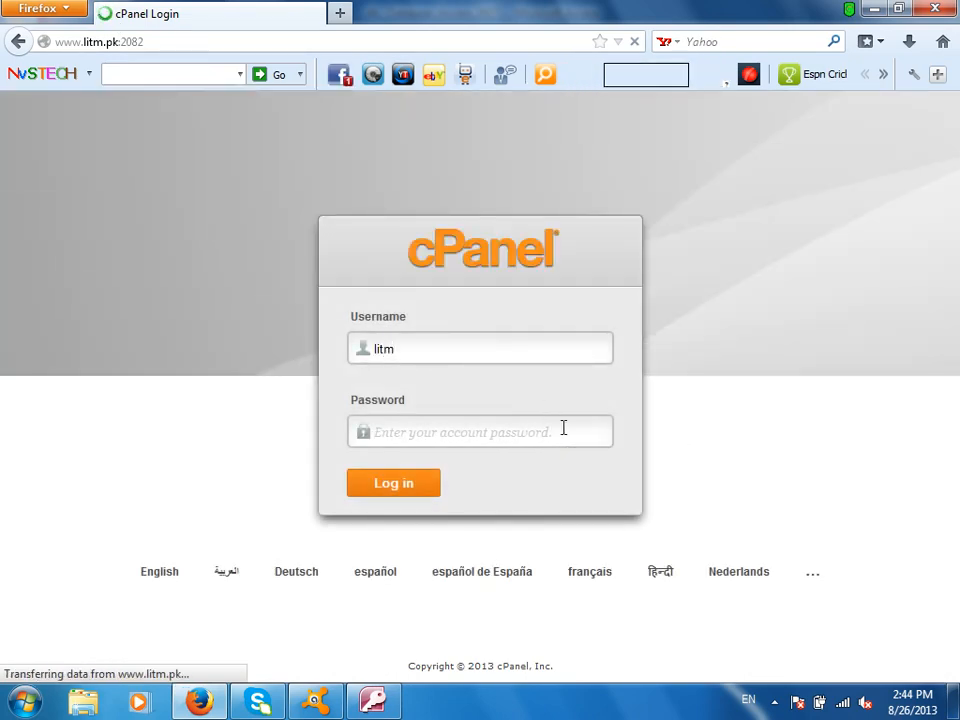
type("**************")
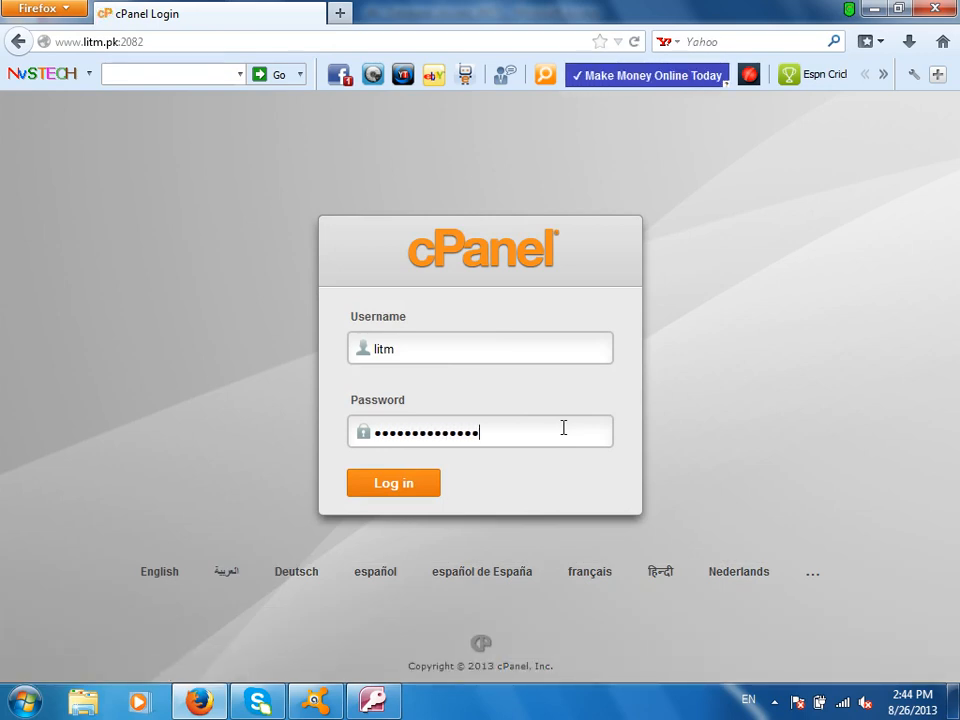
type("*")
key("Return")
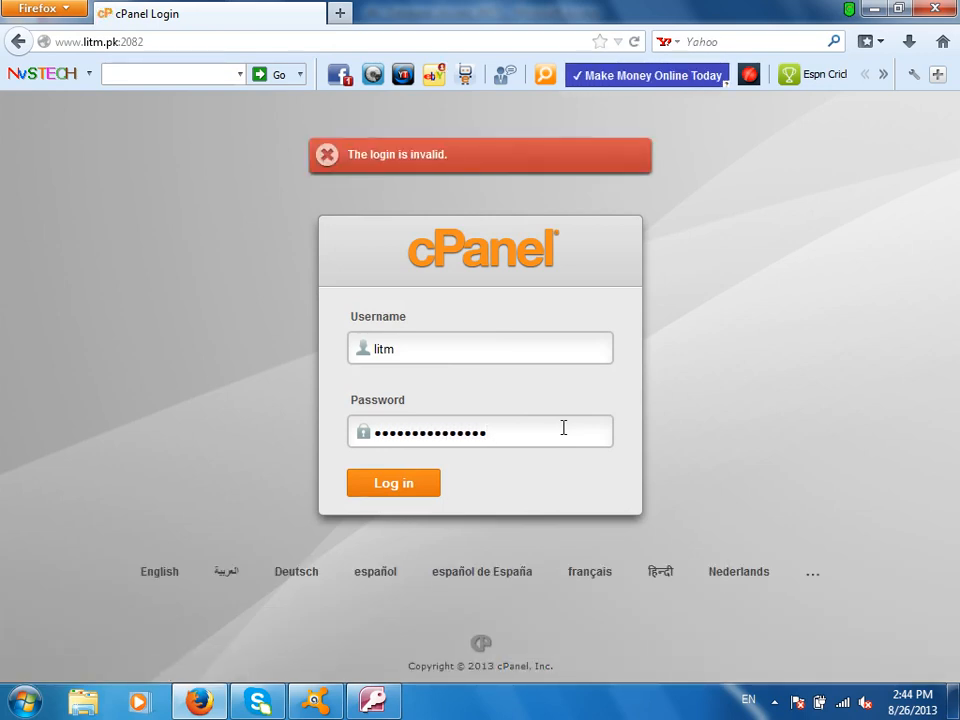
double_click(563, 428)
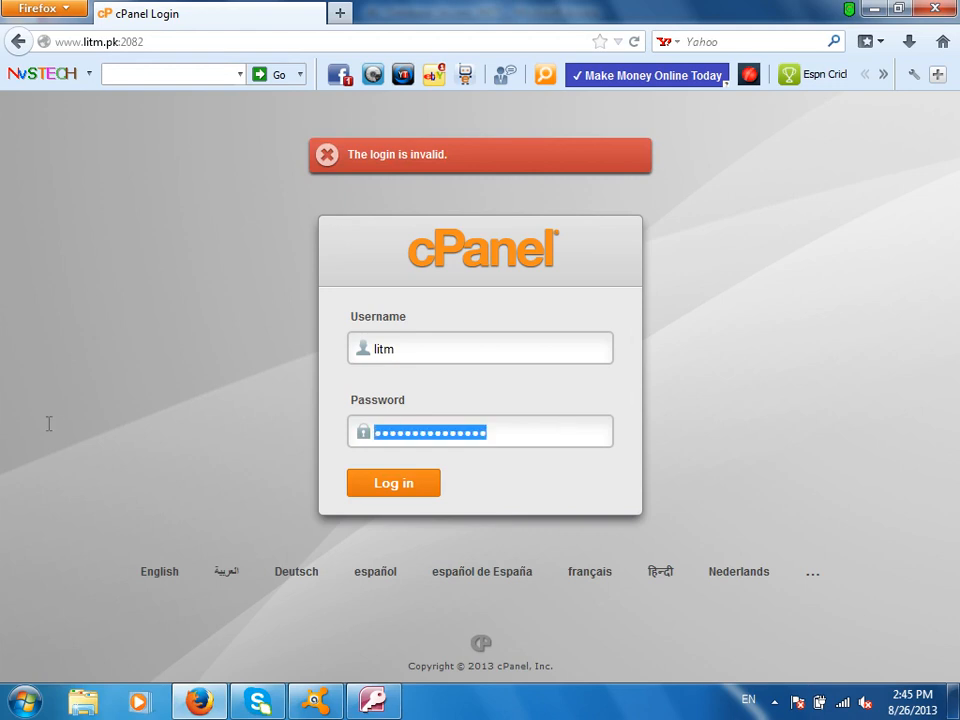
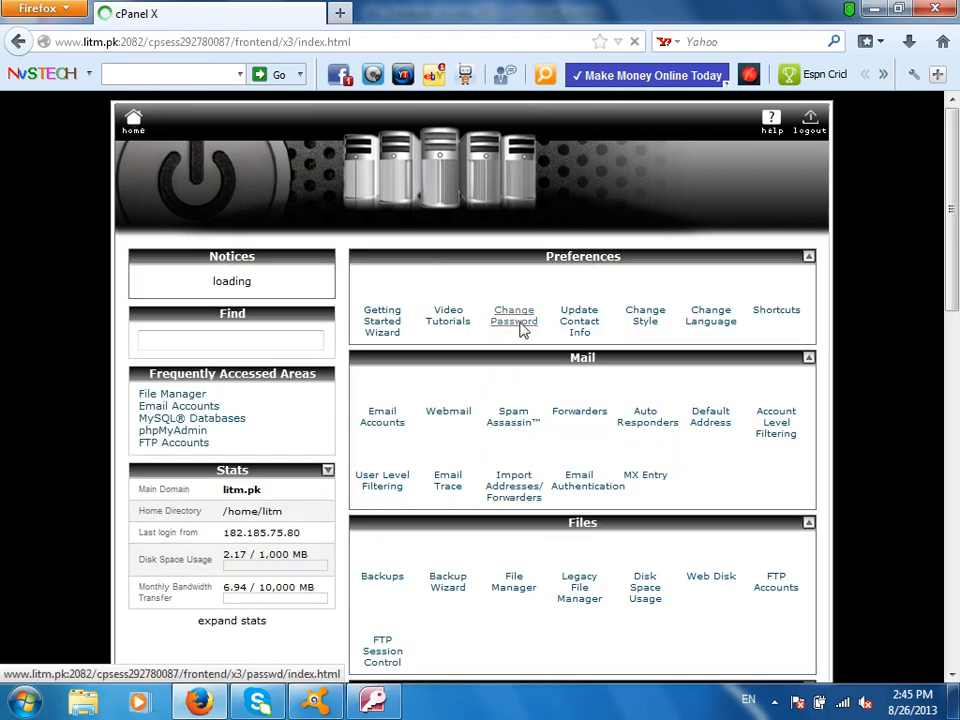
Scroll up and down through the cPanel home page's tool sections
scroll(585, 313, "down", 5)
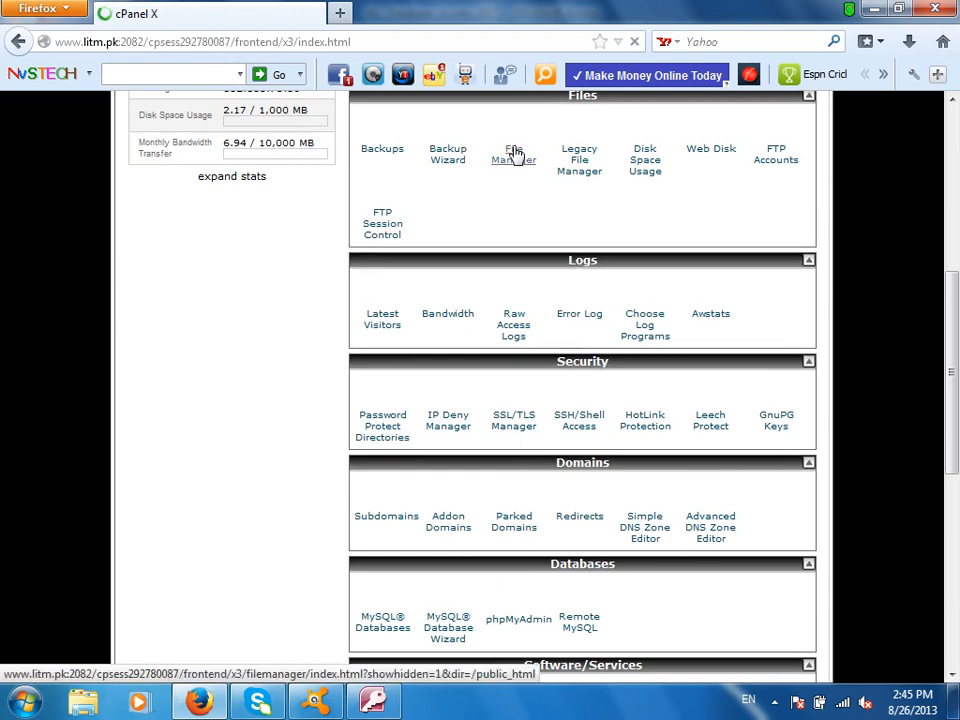
scroll(515, 155, "up", 5)
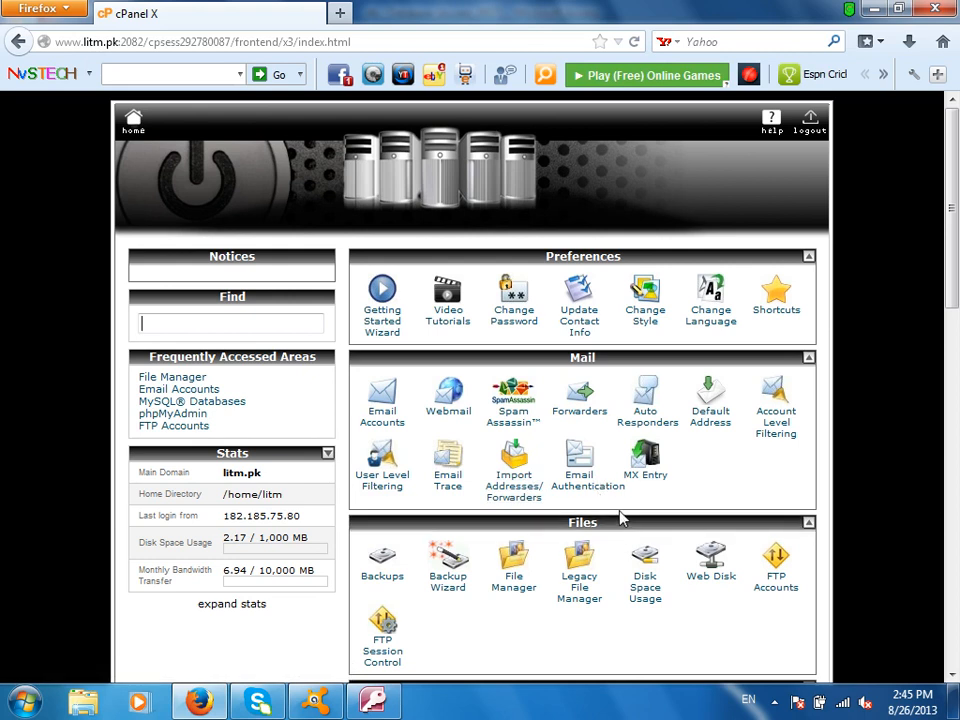
scroll(624, 512, "down", 2)
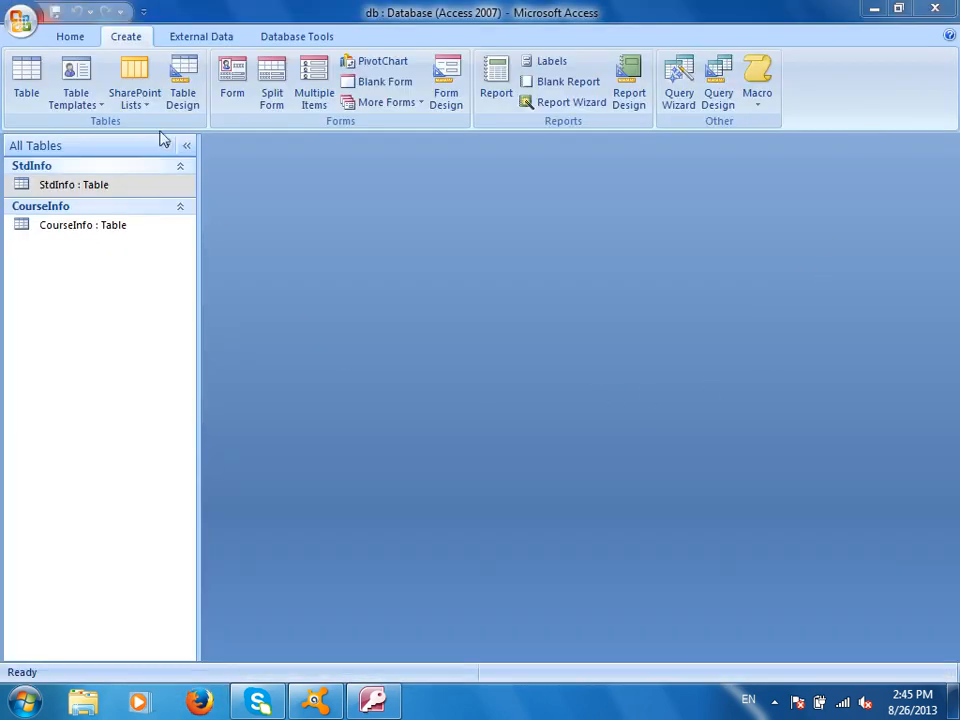
left_click(148, 93)
left_click(163, 134)
type("www.litmpk")
key("BackSpace")
key("BackSpace")
type(".pk")
key("Tab")
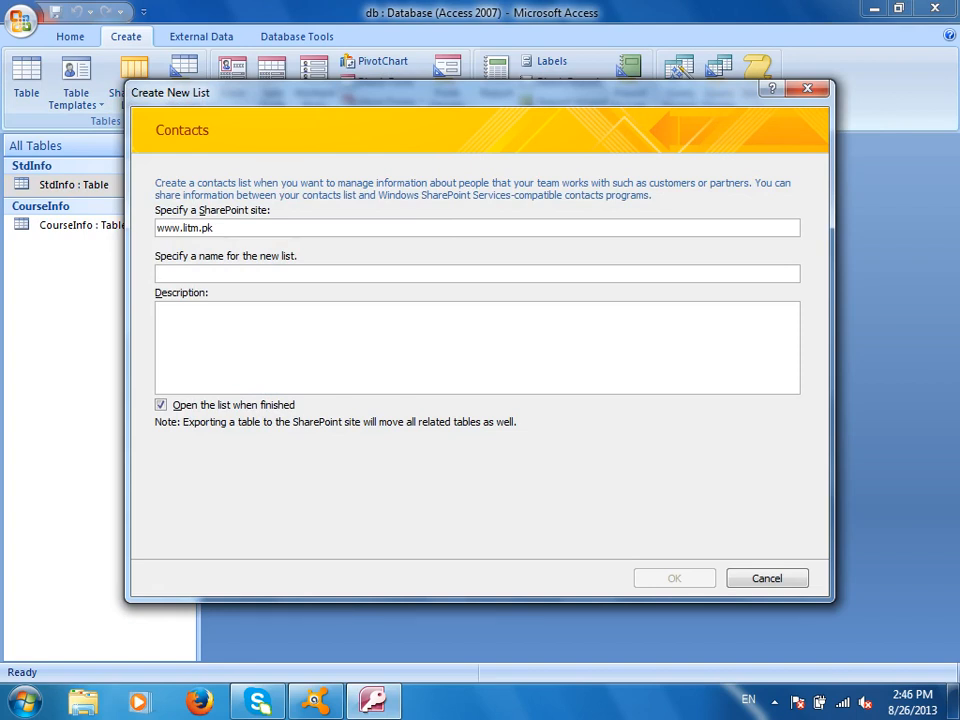
type("Studentlist")
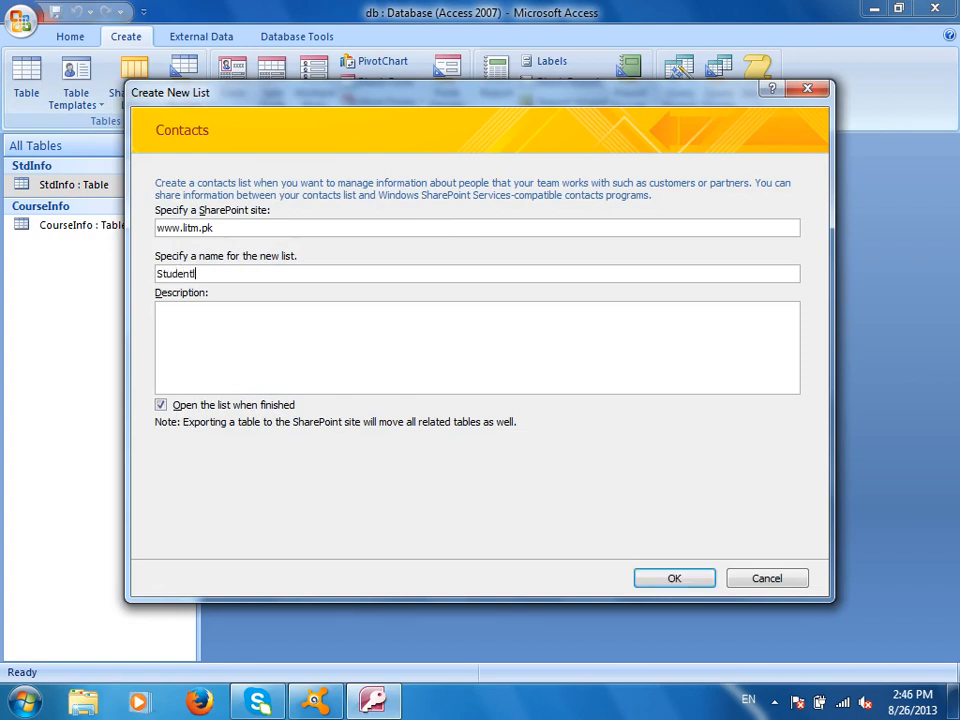
left_click(388, 336)
left_click(677, 580)
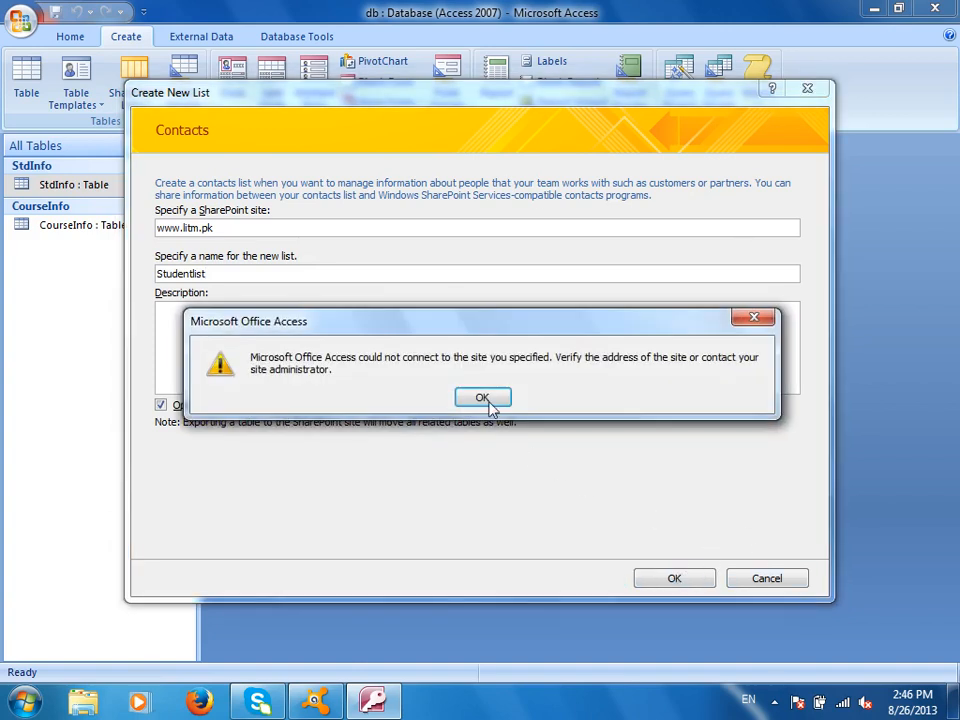
left_click(487, 397)
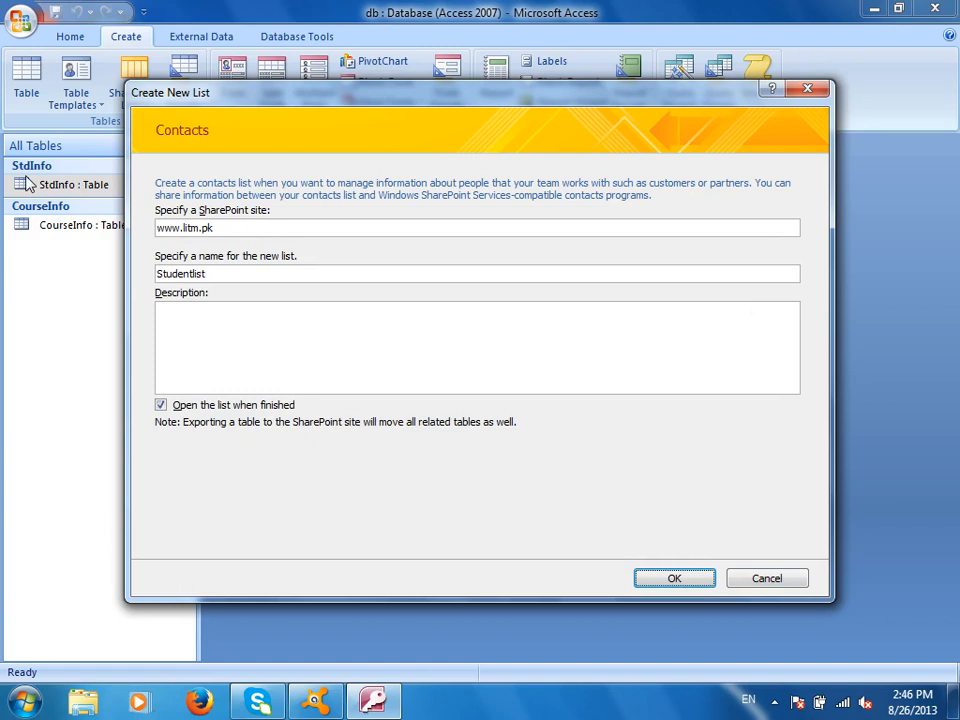
double_click(176, 227)
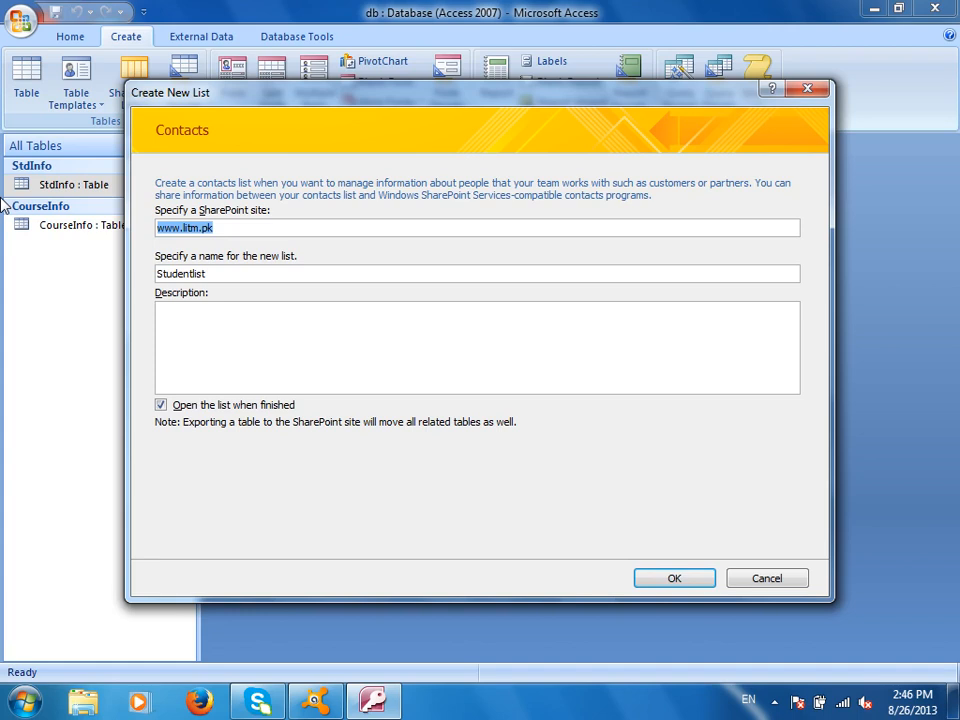
key("Escape")
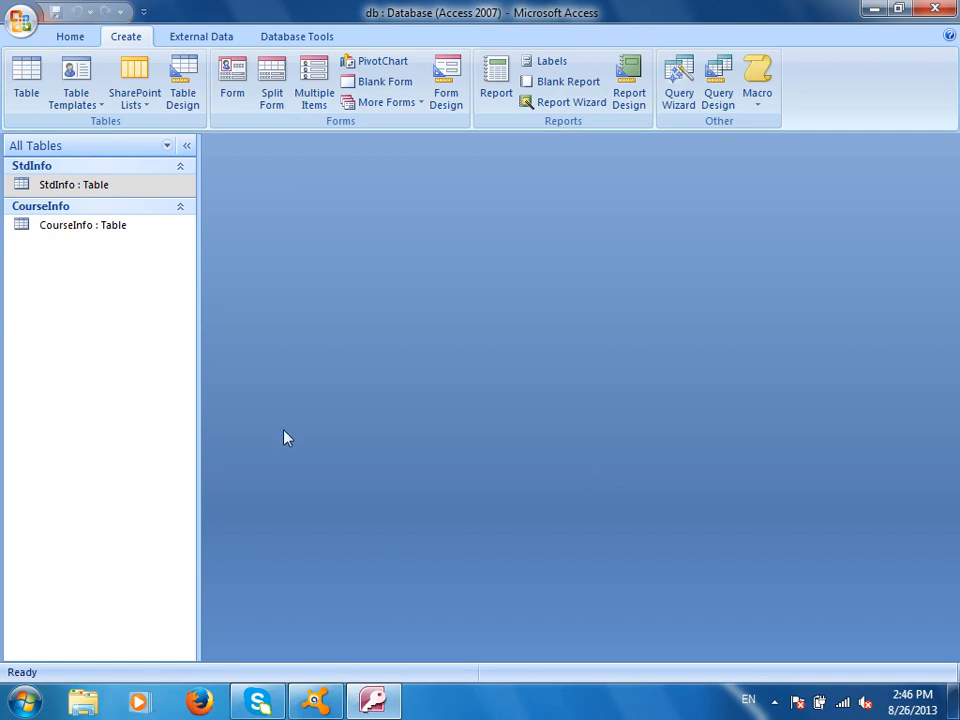
Browse the SharePoint Lists and Table Templates dropdowns on the Create tab, leaving Table Templates open
left_click(146, 106)
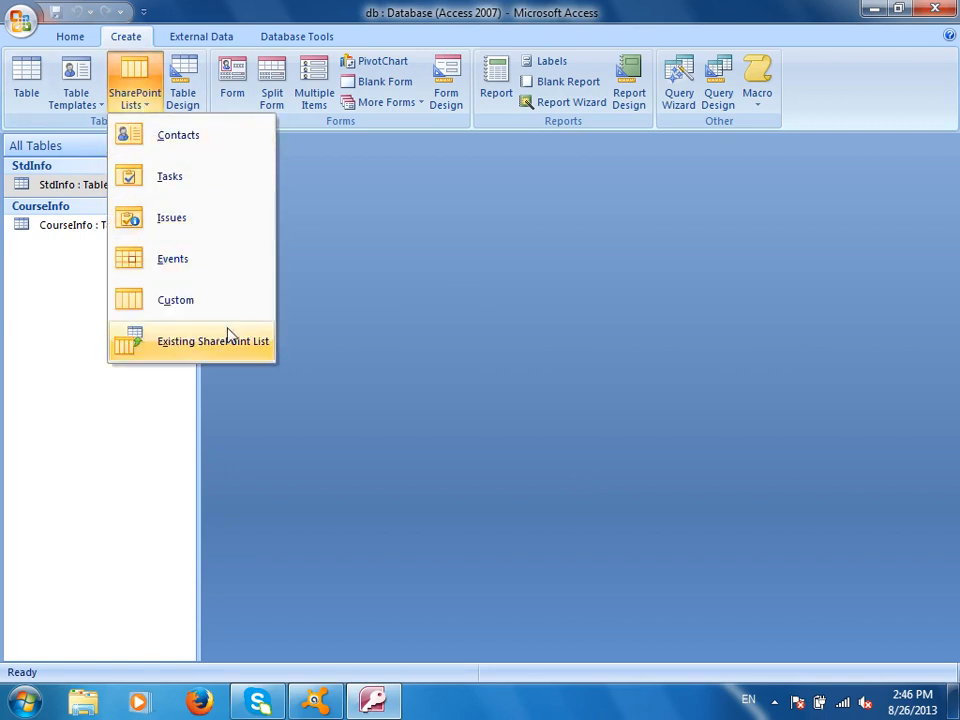
left_click(76, 100)
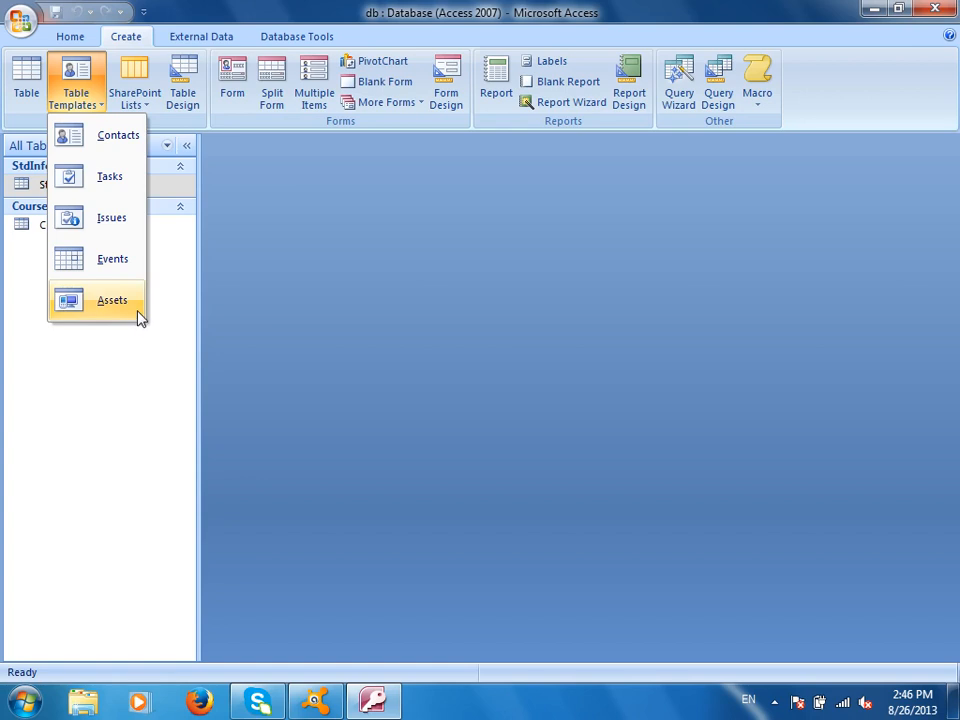
left_click(128, 94)
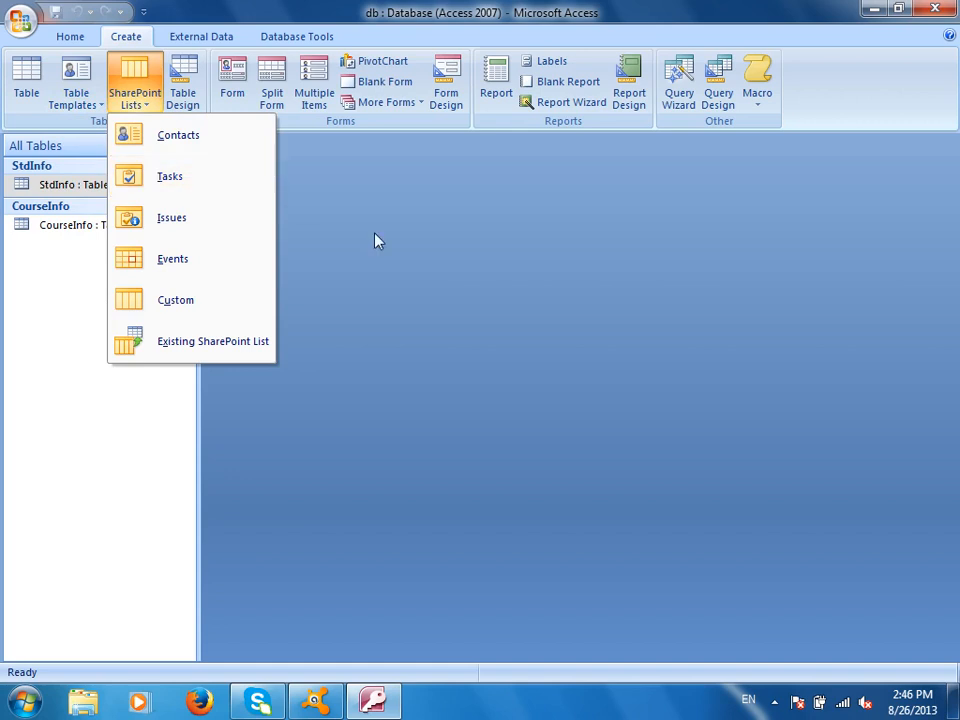
left_click(340, 243)
left_click(96, 103)
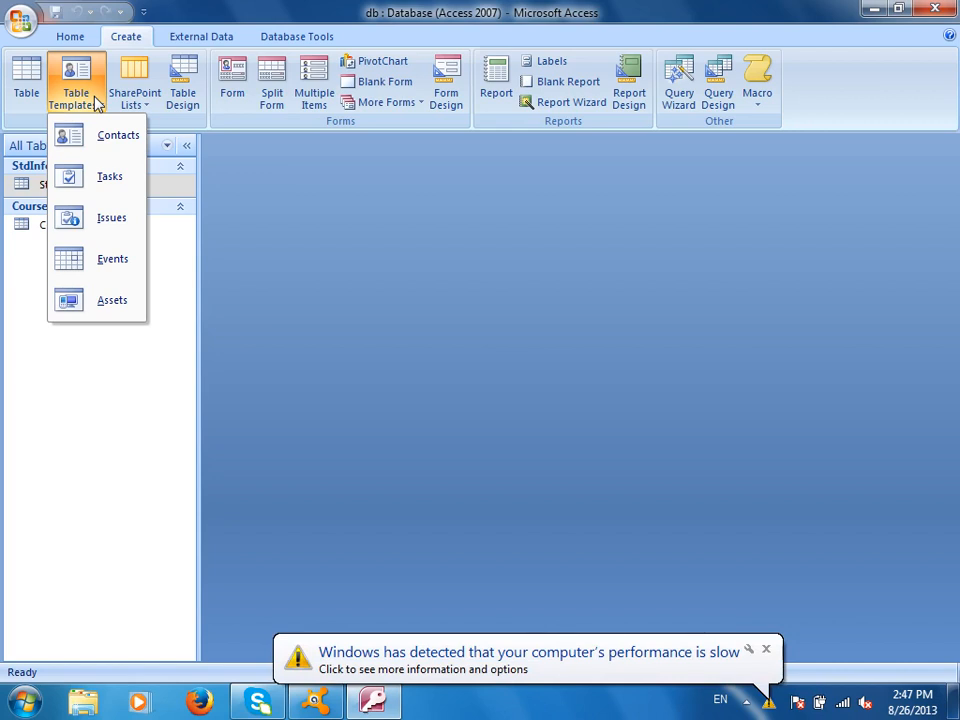
Launch Word via Run (winword) and type 'StdInfo (ID, Name, FatherName)' as the first line
key("super+r")
type("winword")
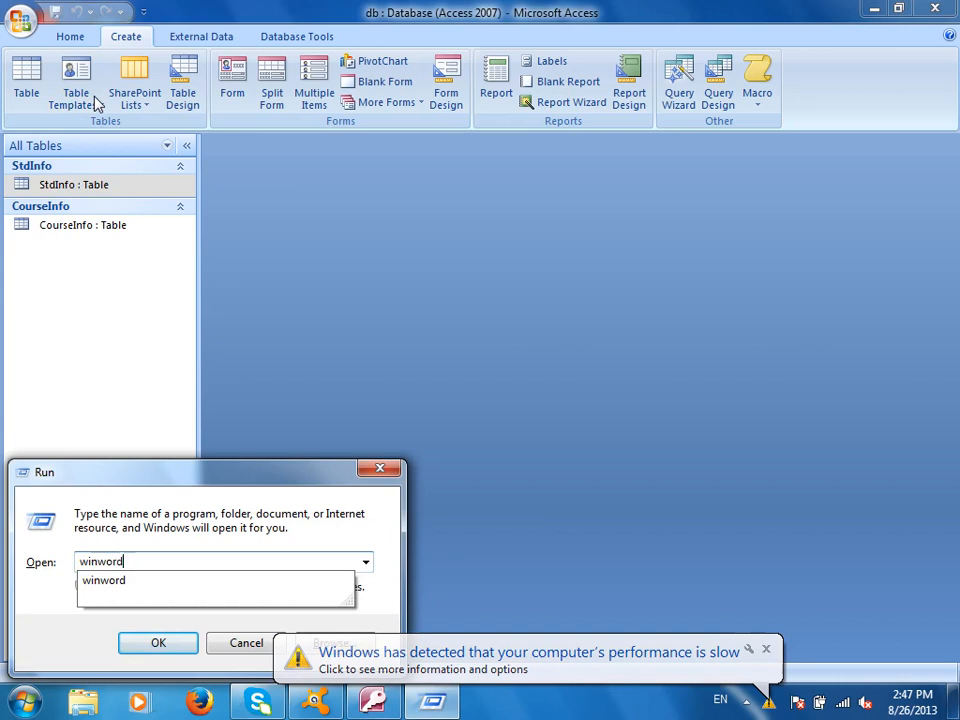
key("Return")
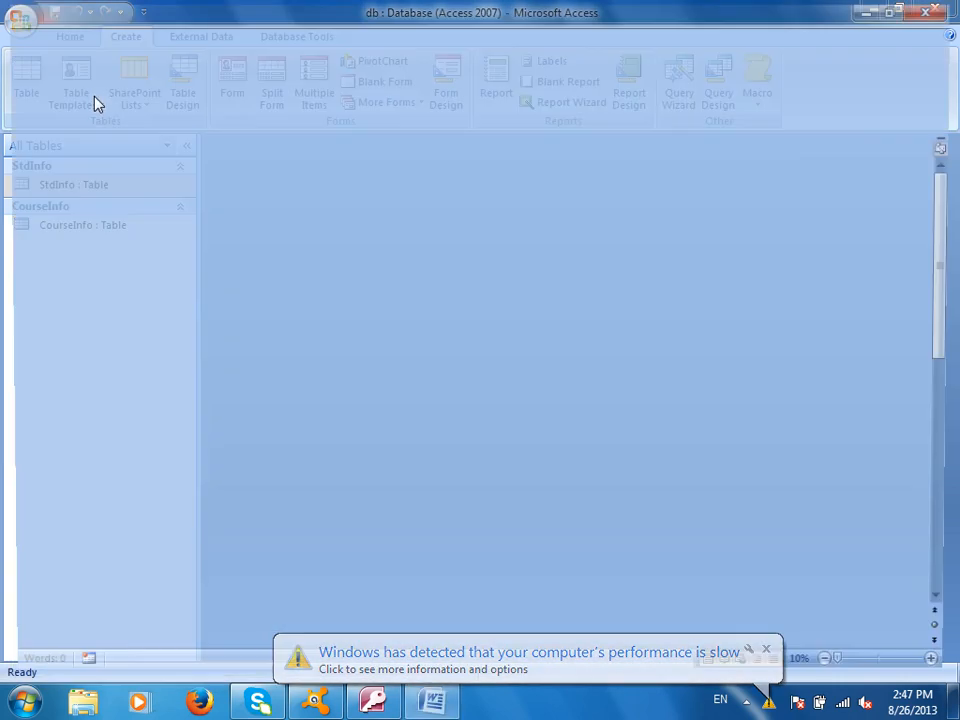
type("Std")
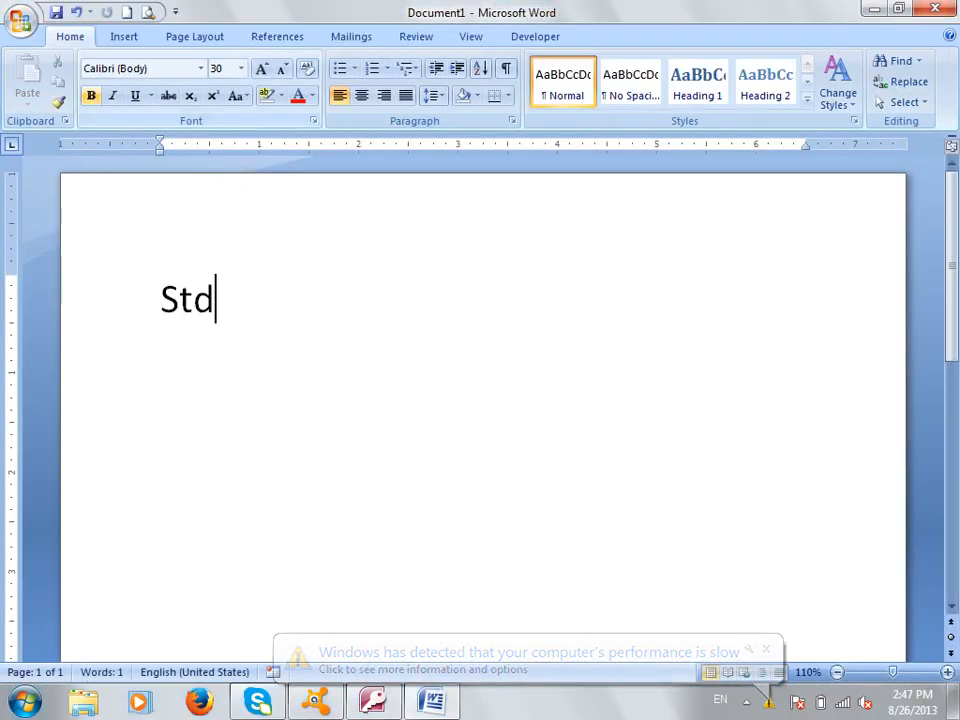
type("Info (ID, Na")
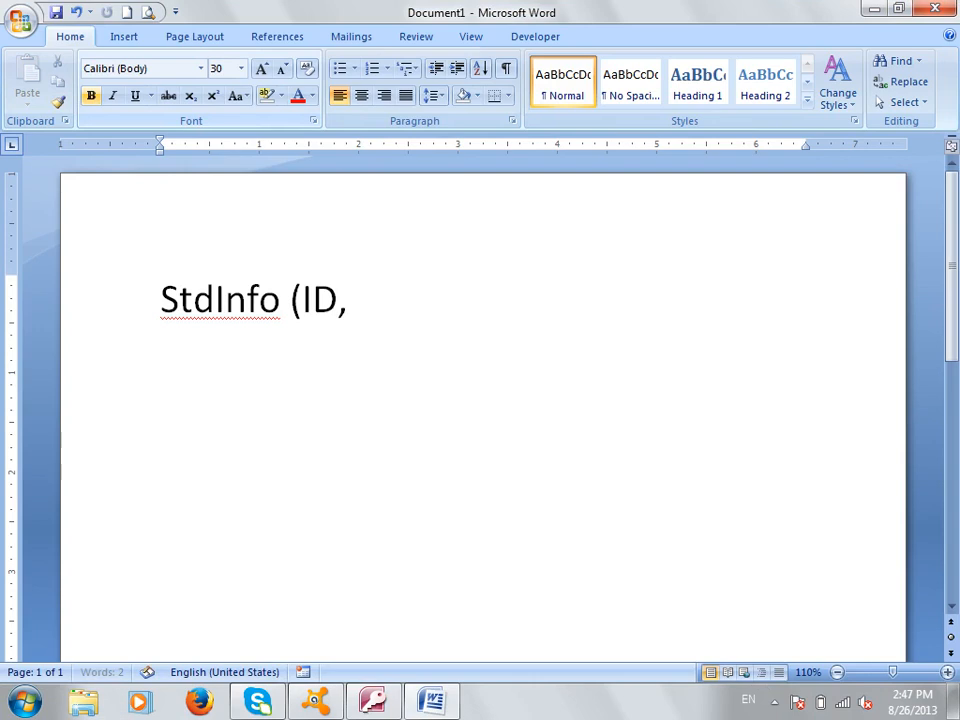
type("me, Father Nae")
key("BackSpace")
type("me)")
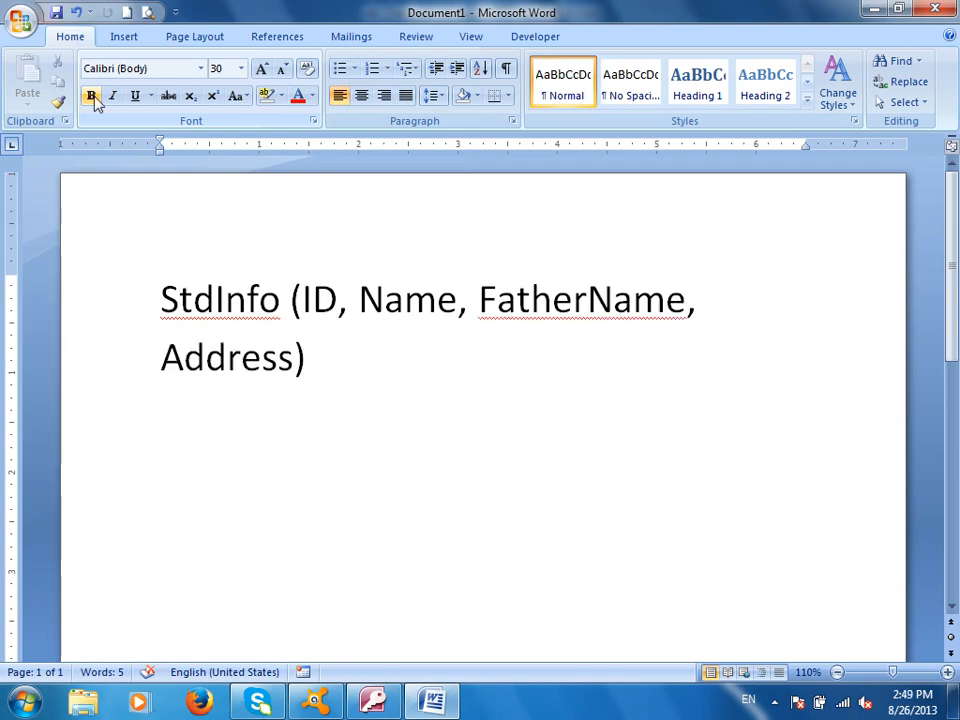
key("Return")
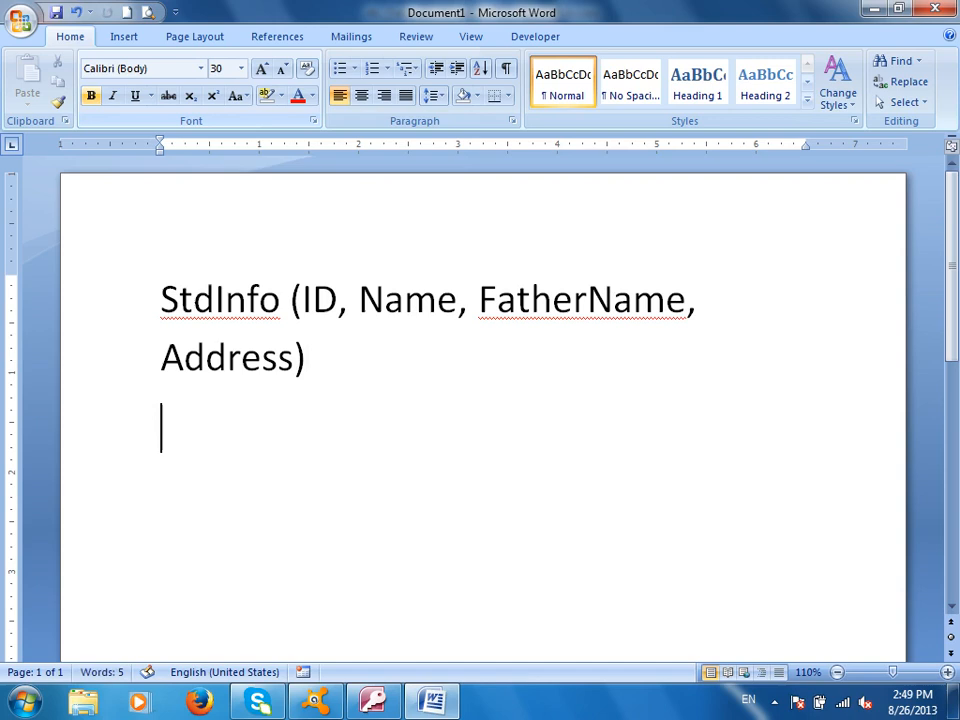
Add the lines 'StdInfo (Entity)' and 'ID, Name , Address (Class Entity)'
type("StdInfo (Entity")
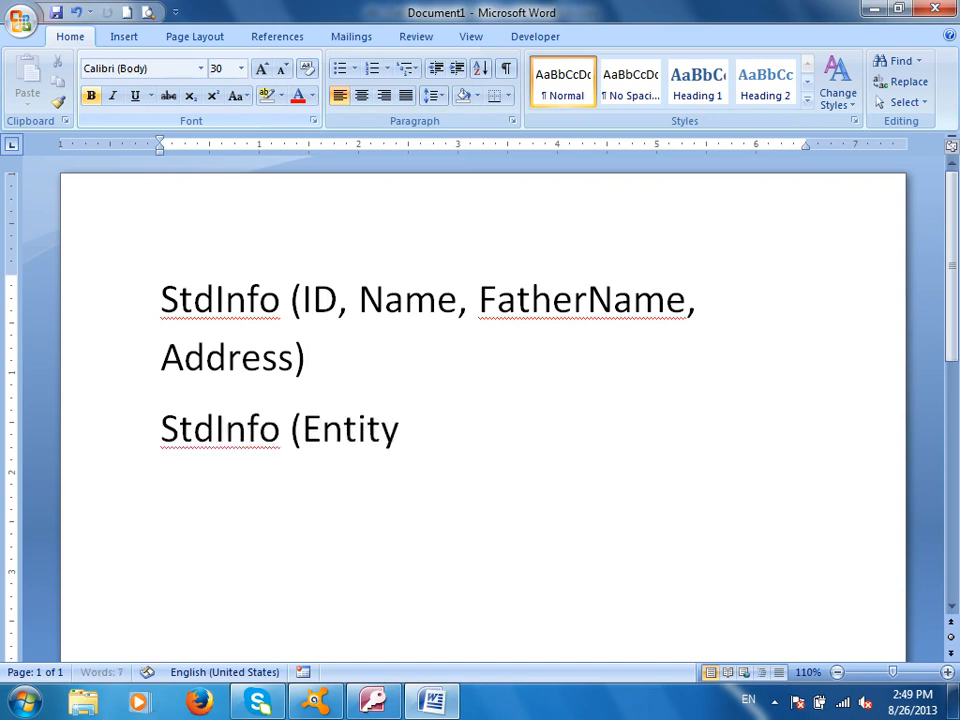
type(")")
key("Return")
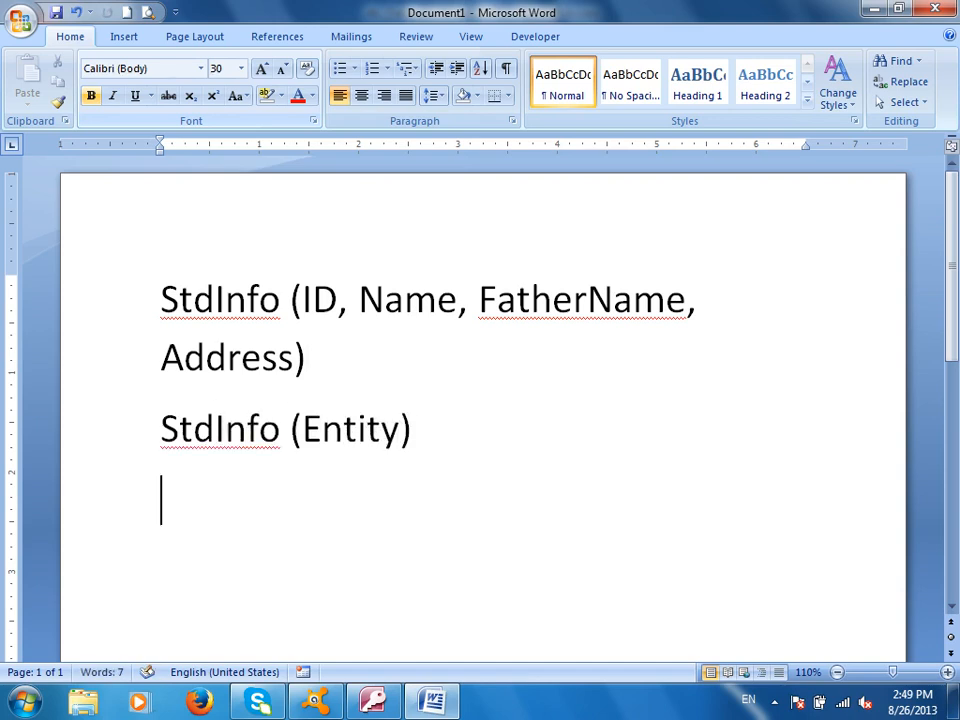
type("ID, N")
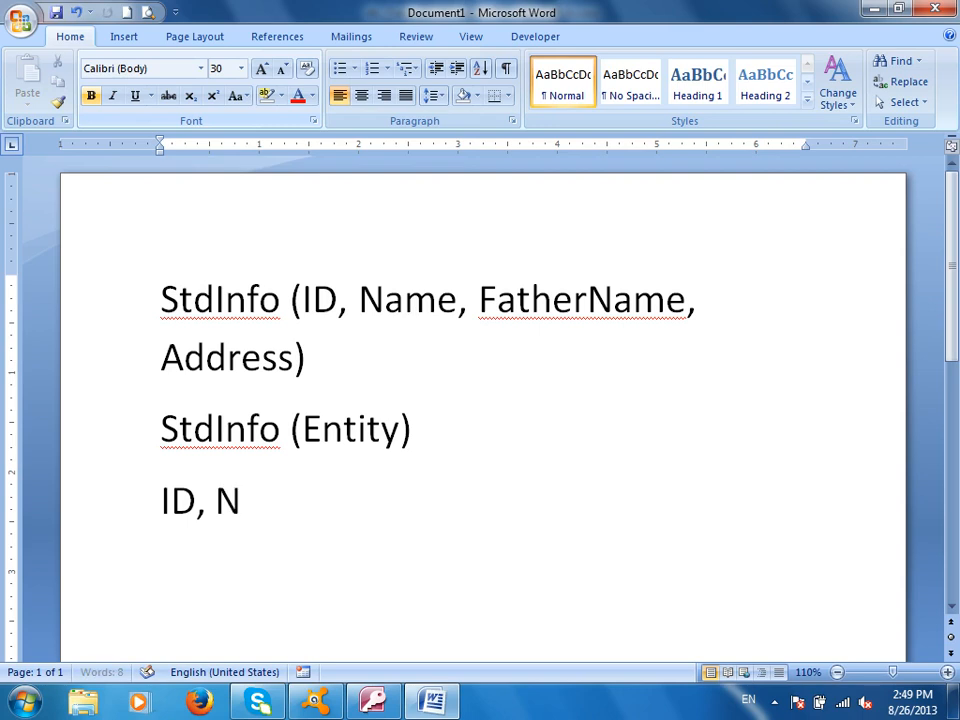
type("ame , Addres")
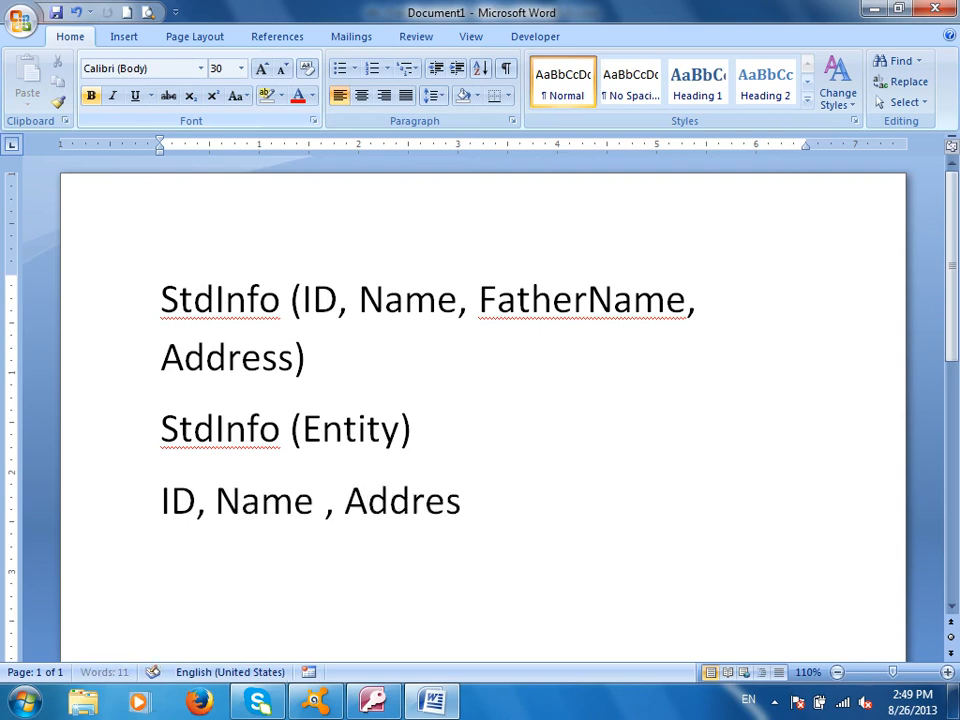
type("s (Class Entity)")
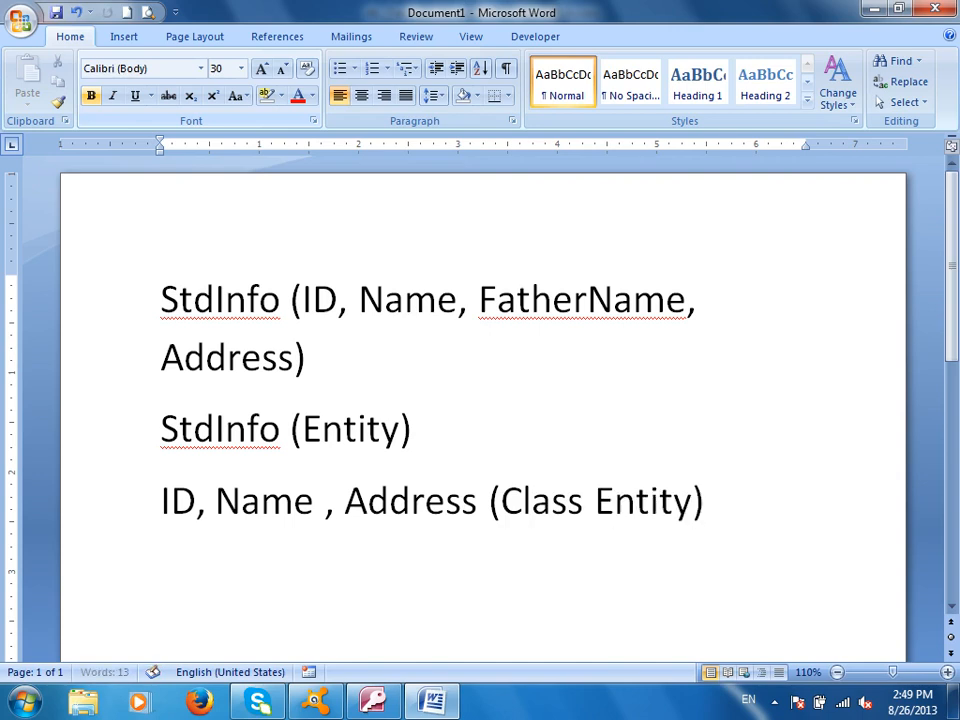
key("Return")
Add the lines 'Contacts (Entity)' and 'Class Entities=?', then undo the last edit
type("Contacts (Enfity")
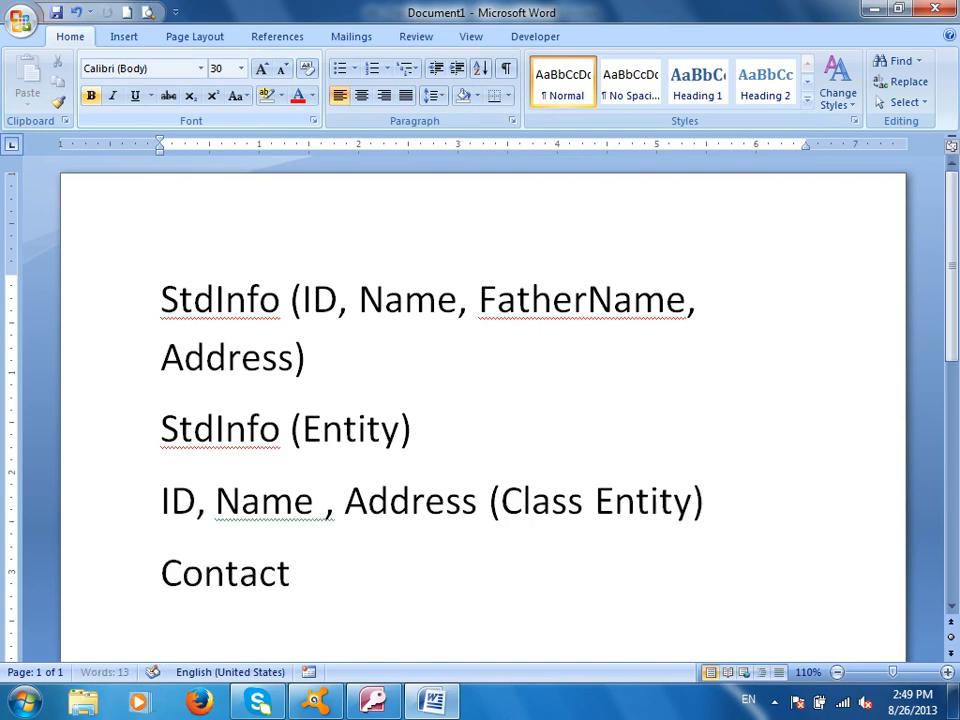
key("BackSpace")
key("BackSpace")
key("BackSpace")
key("BackSpace")
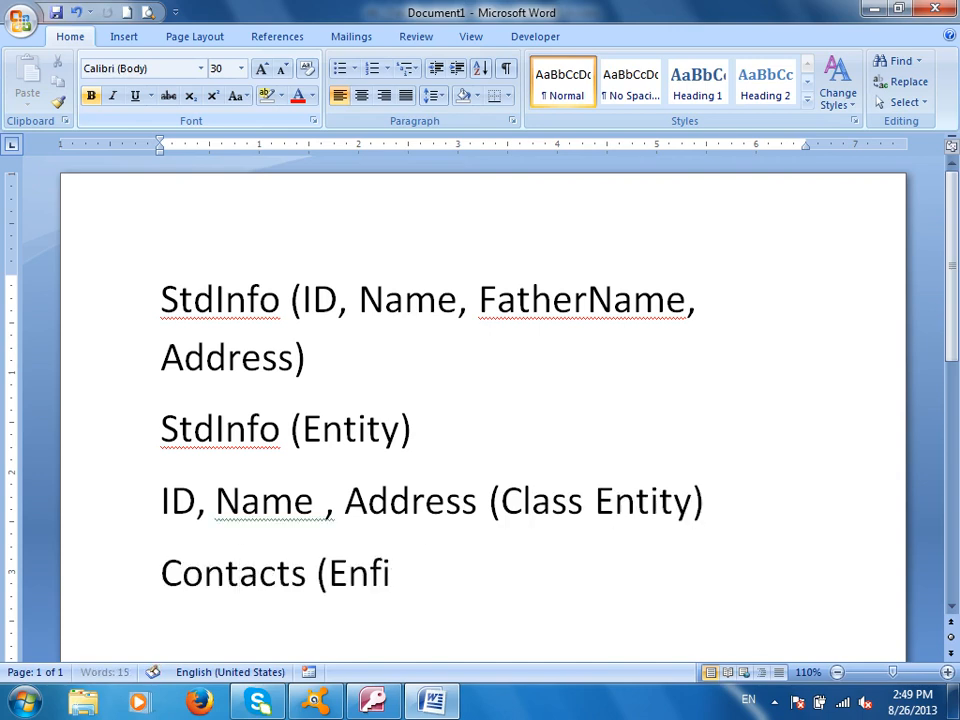
type("tity)")
key("Return")
type("Clas")
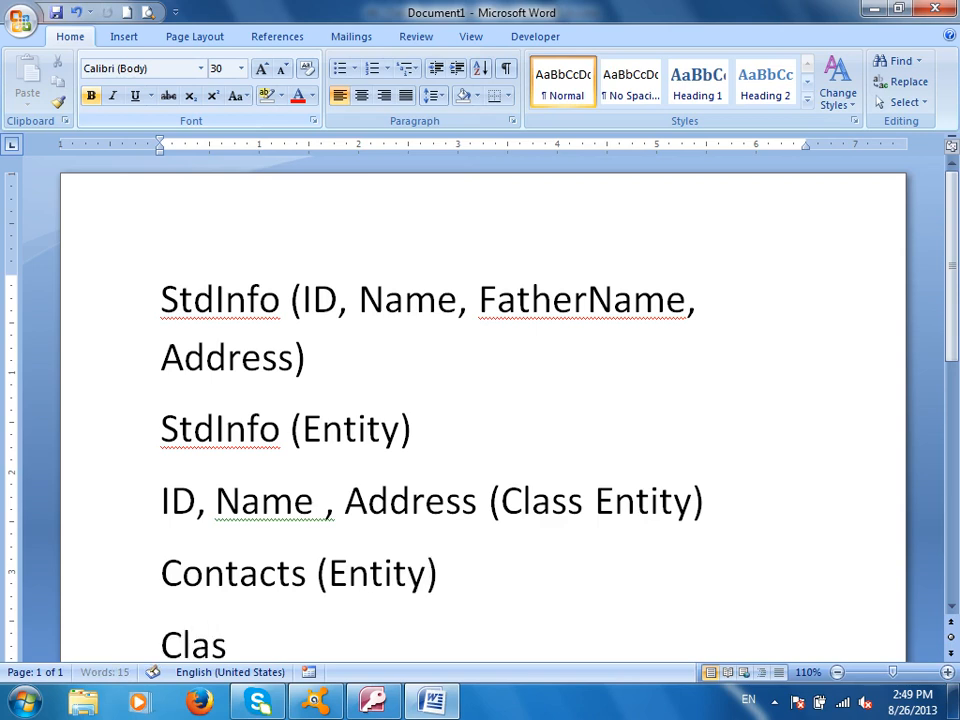
type("s Entities--")
key("BackSpace")
key("BackSpace")
type("==")
key("BackSpace")
type("?")
key("Return")
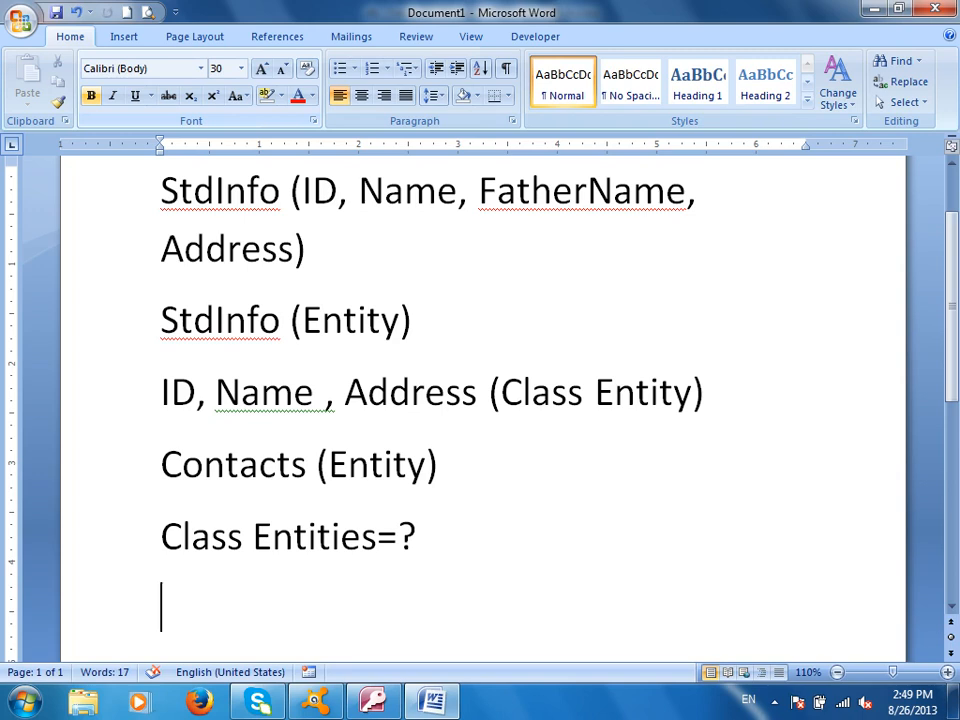
key("ctrl+z")
Back in Access, create a table from the Contacts template and save it as 'Contact' from Design view
left_click(372, 700)
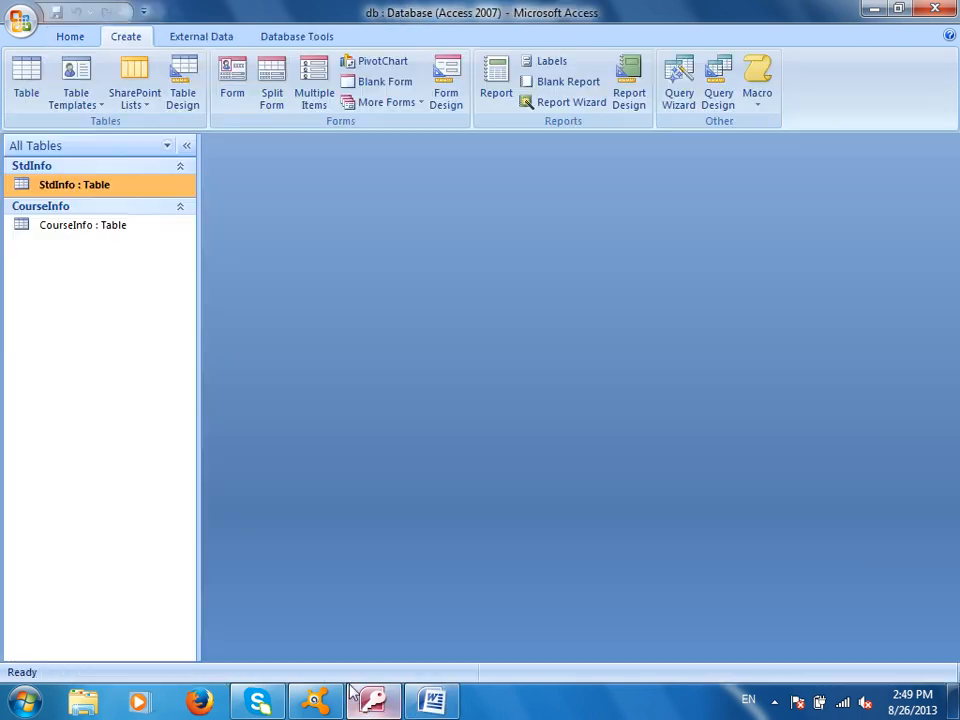
left_click(79, 105)
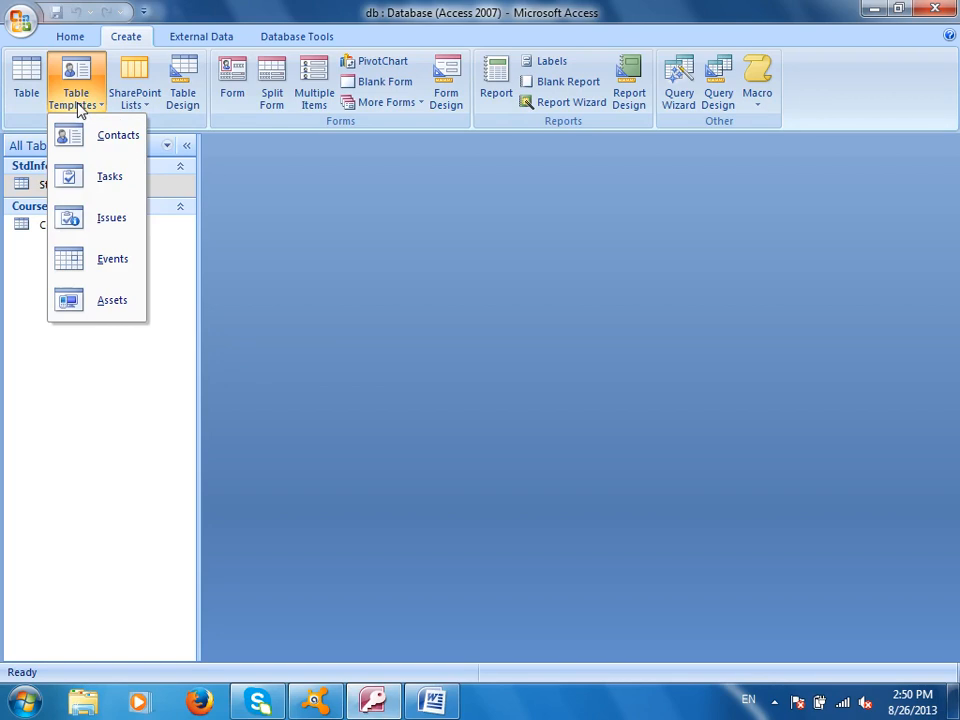
left_click(117, 142)
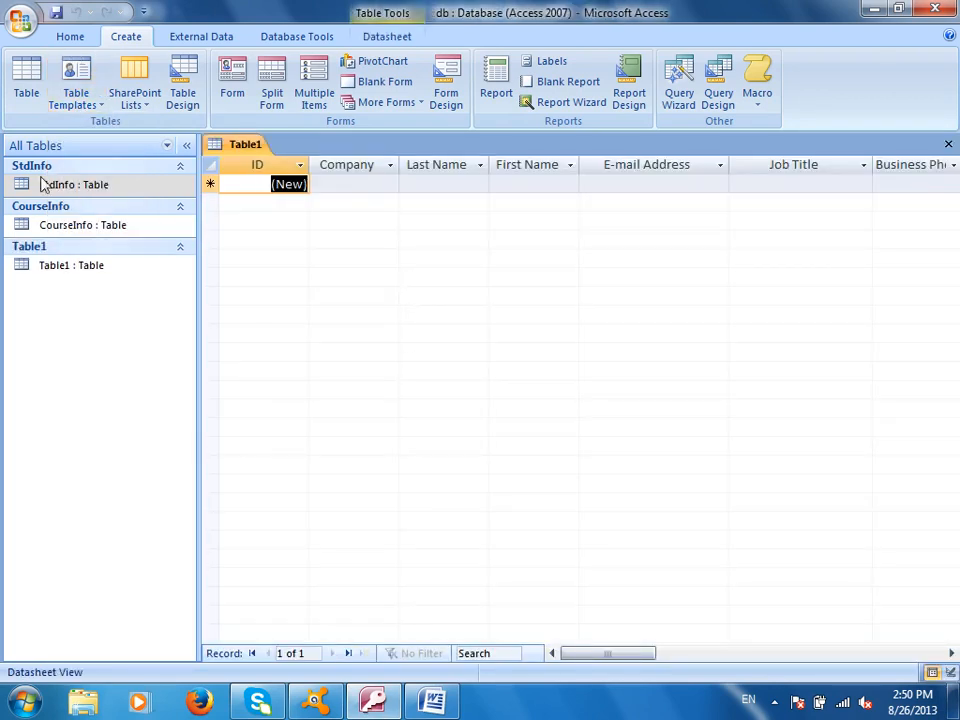
left_click(387, 36)
left_click(27, 70)
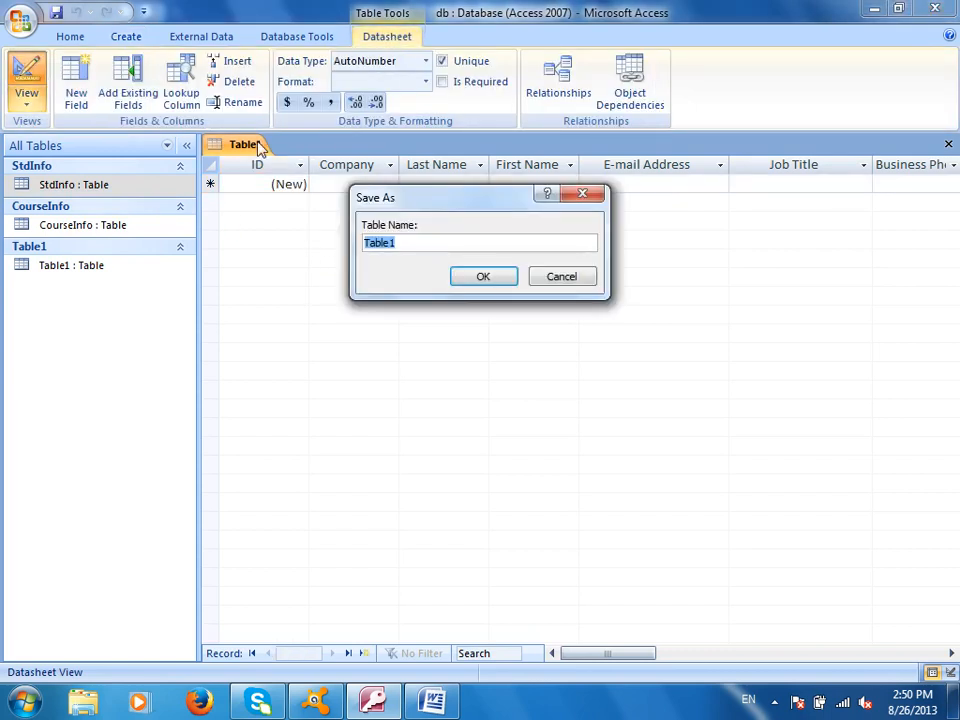
type("Contact")
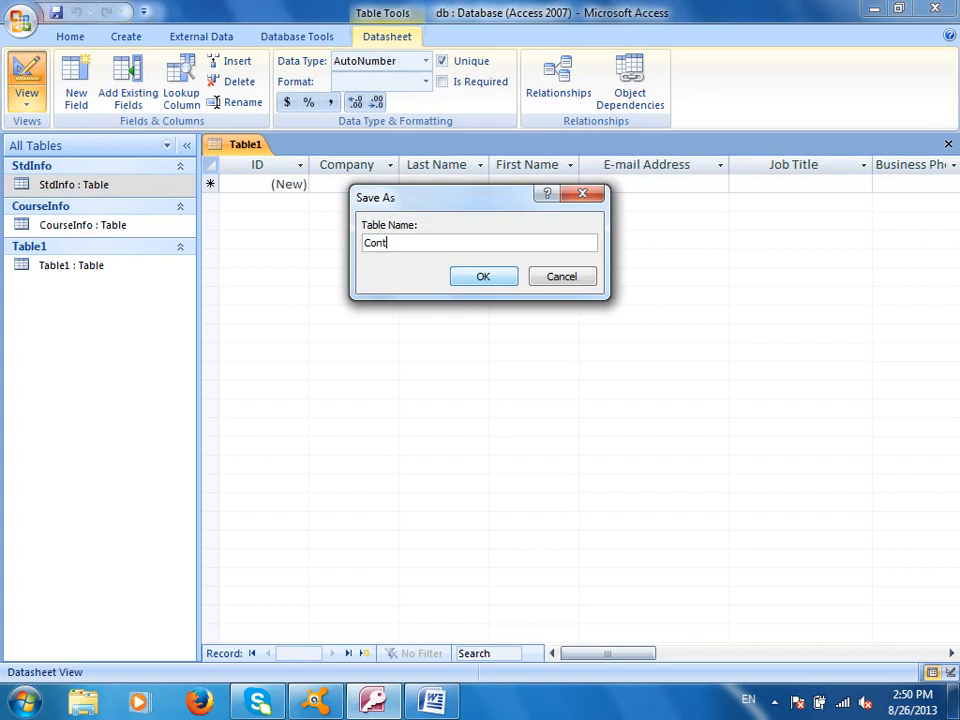
left_click(483, 276)
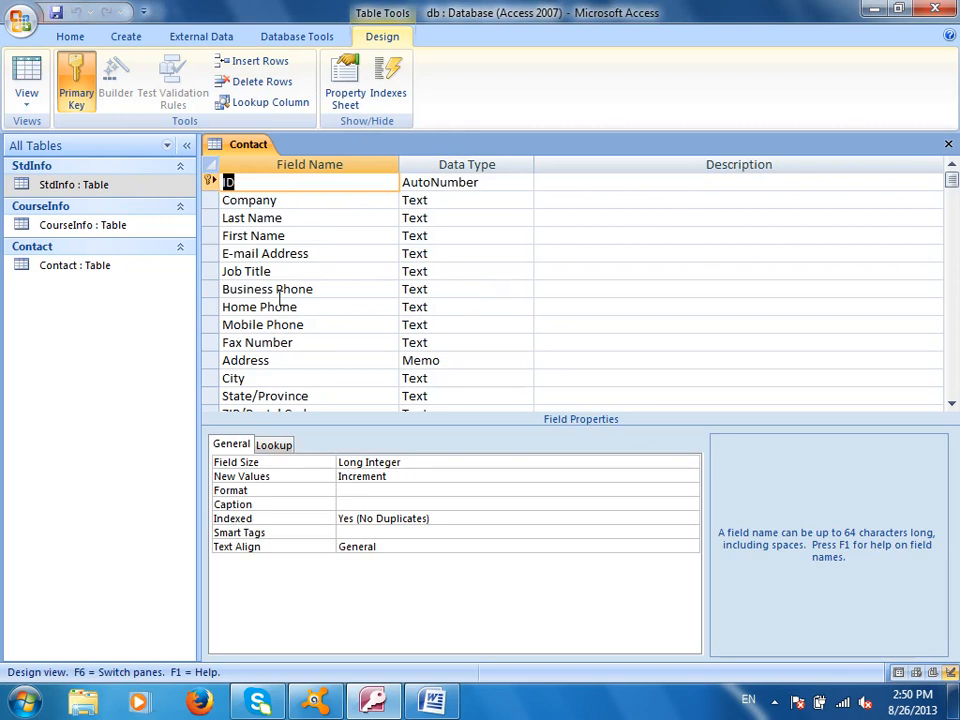
left_click(27, 72)
Enter company ZICS plus the contact's last name, first name and e-mail address in the first record
left_click(350, 183)
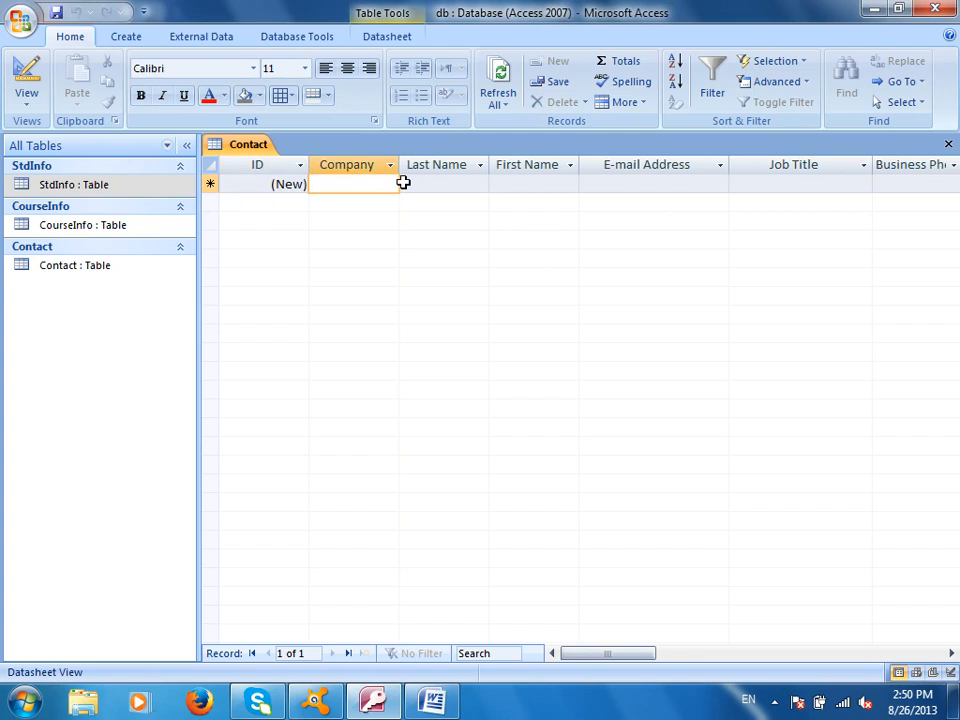
type("ZICS")
key("Tab")
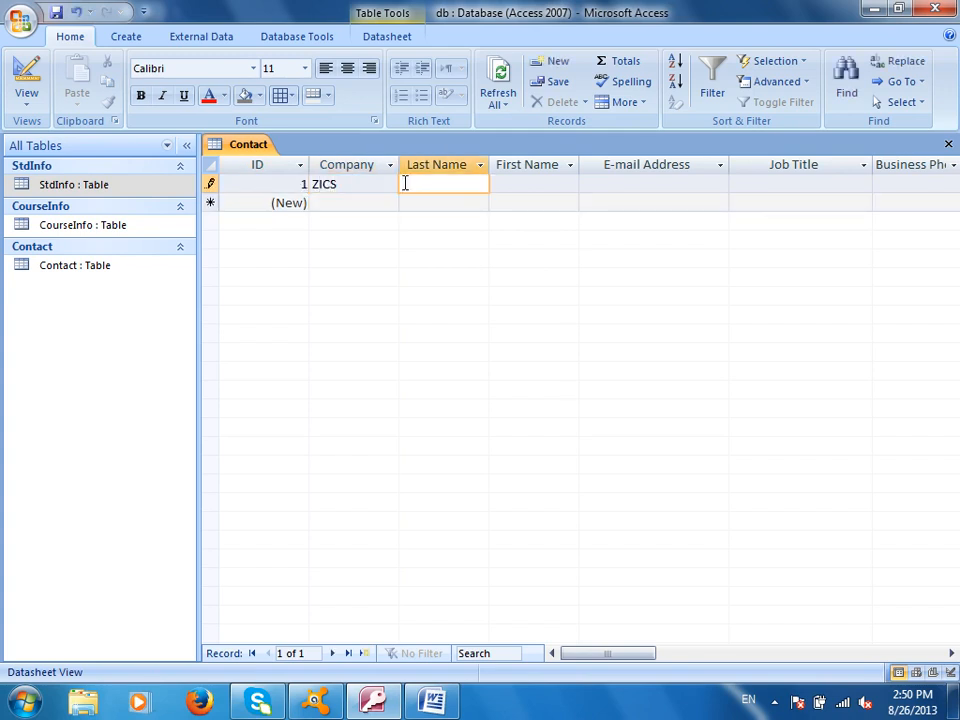
key("Tab")
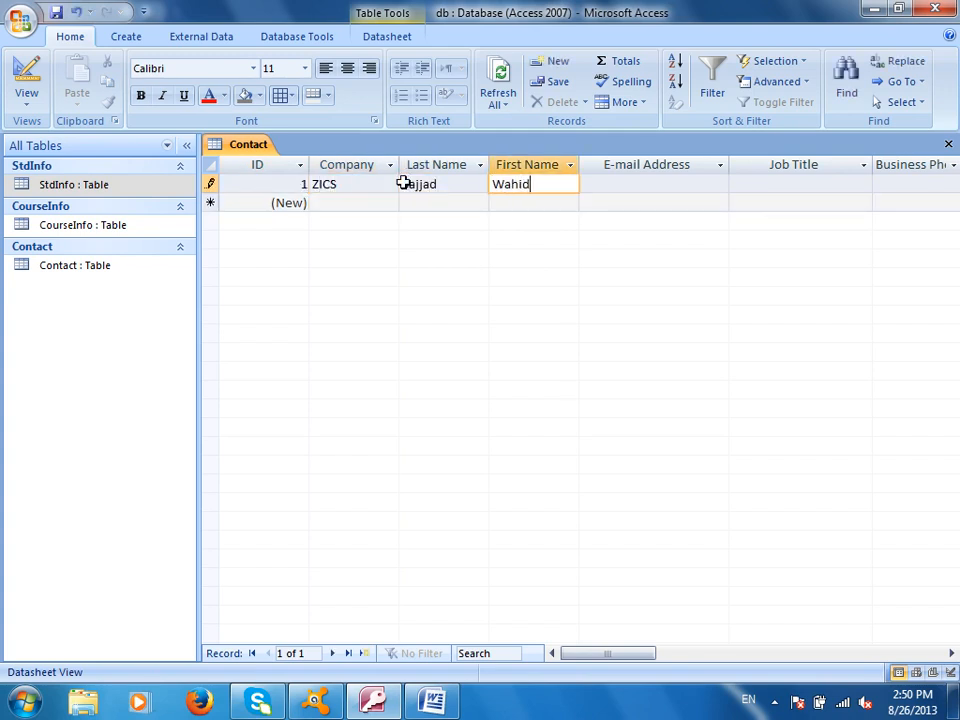
key("Tab")
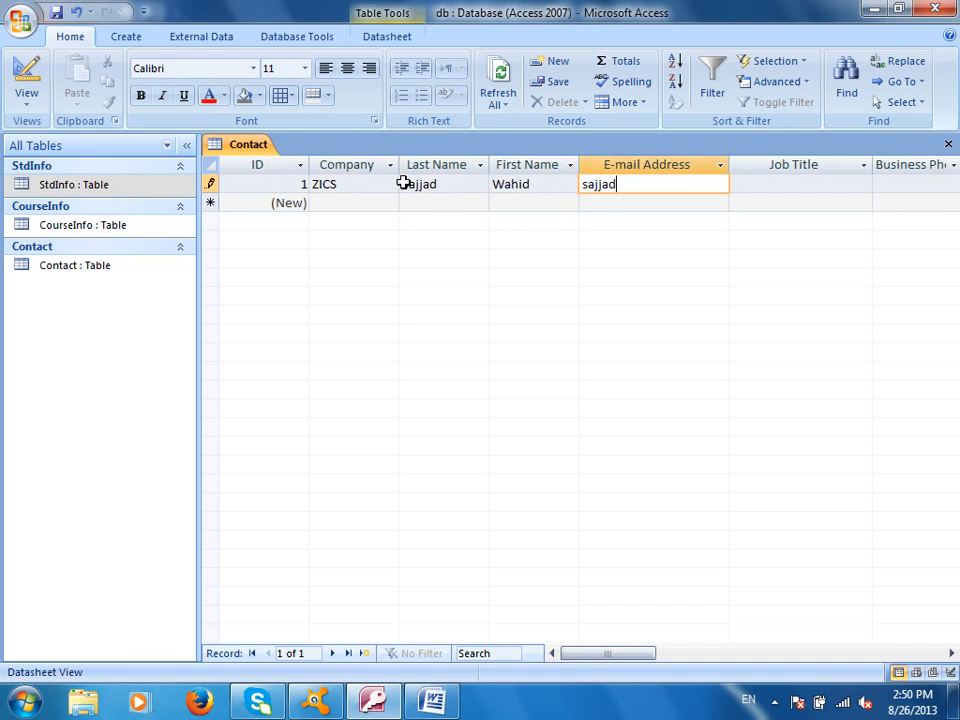
key("Tab")
Fill in job title Clerk and the business, home, mobile and fax numbers
type("Clerk")
key("Tab")
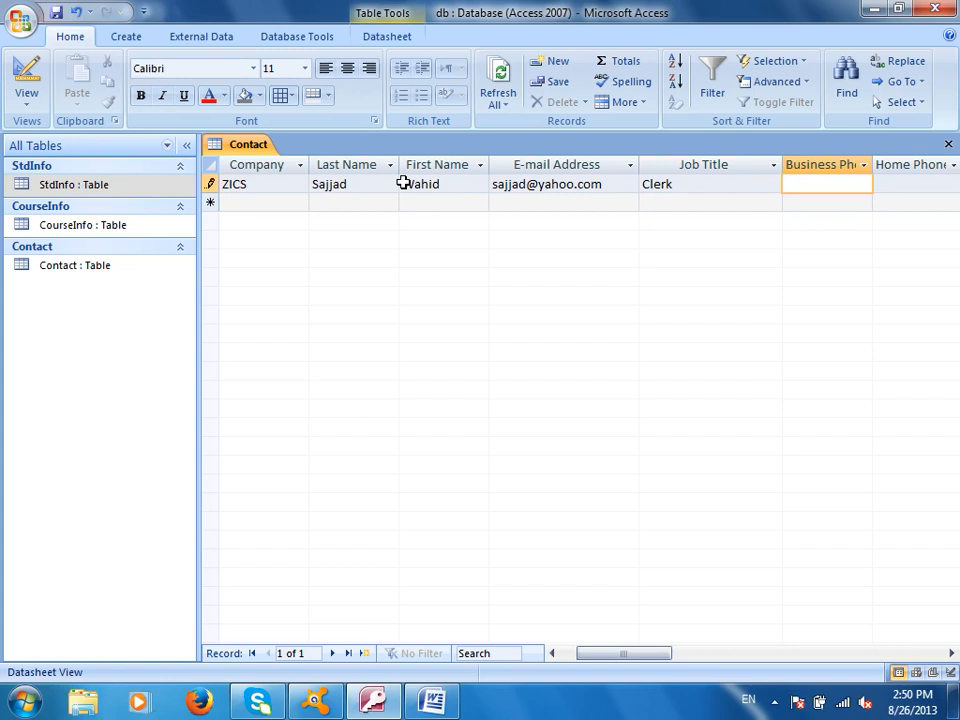
type("224")
key("Tab")
type("24234")
key("Tab")
type("2424")
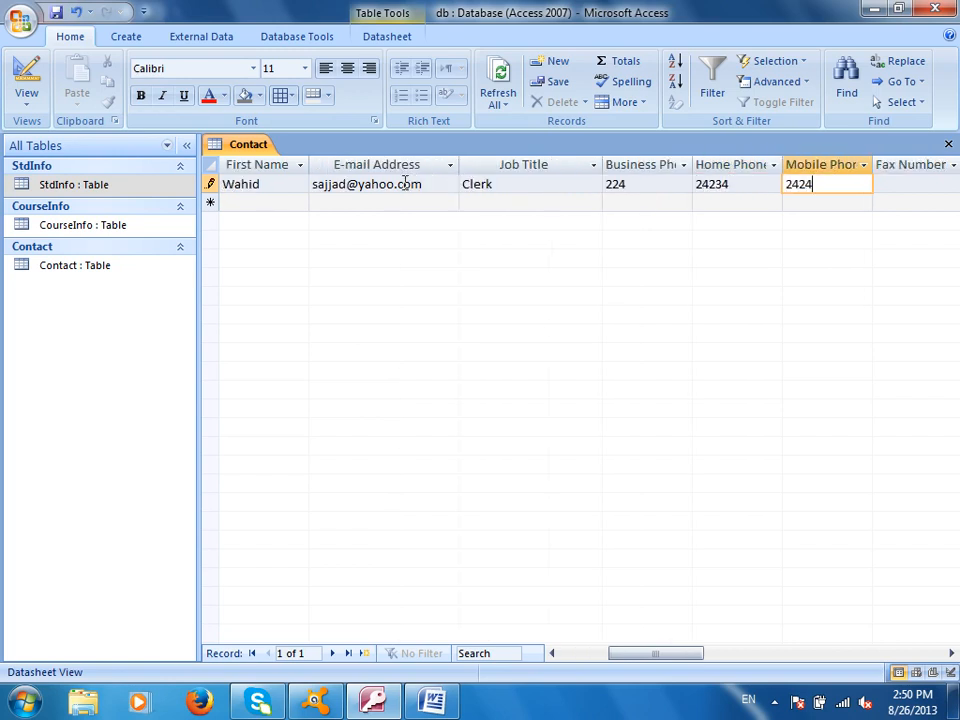
key("Tab")
type("23423")
key("Tab")
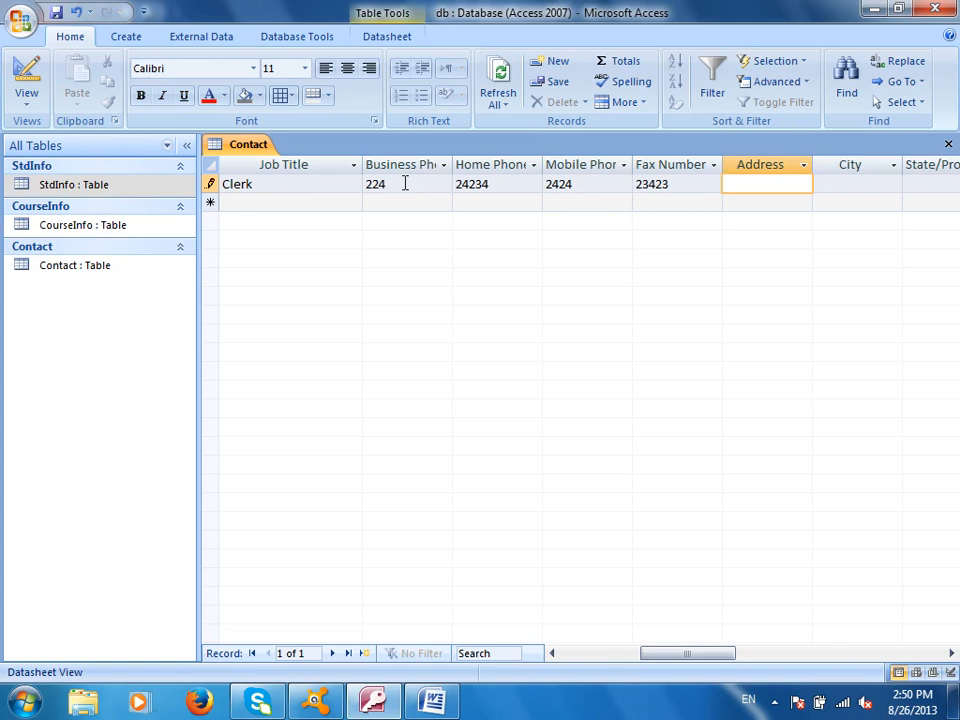
Delete the Job Title through State/Province fields in Design view, save the table and close it
left_click(27, 80)
left_click_drag(213, 276, 213, 400)
key("Delete")
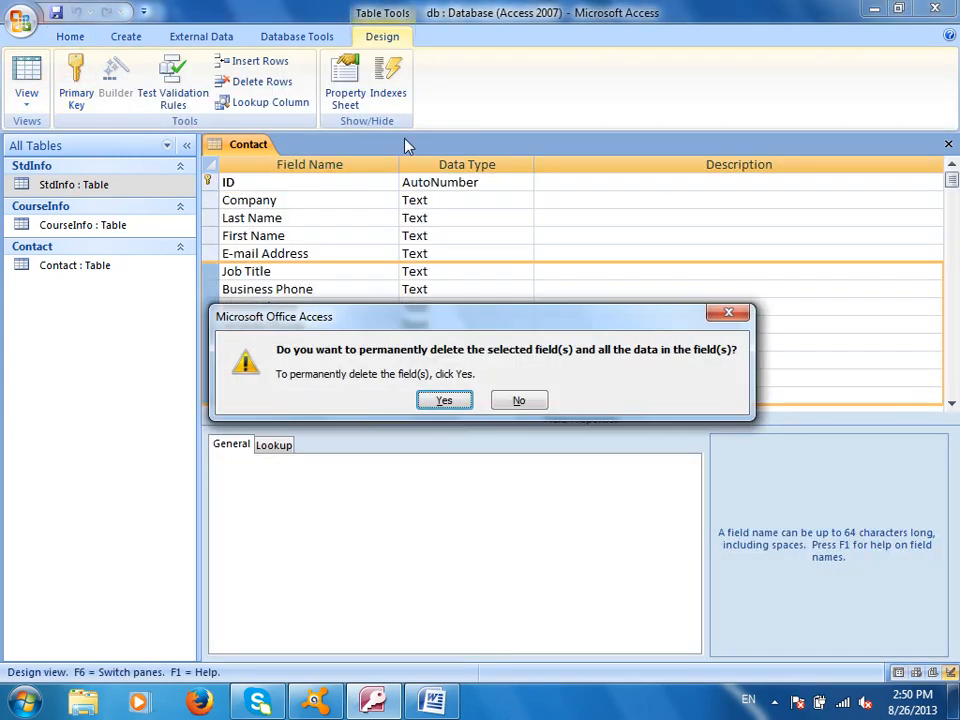
left_click(446, 401)
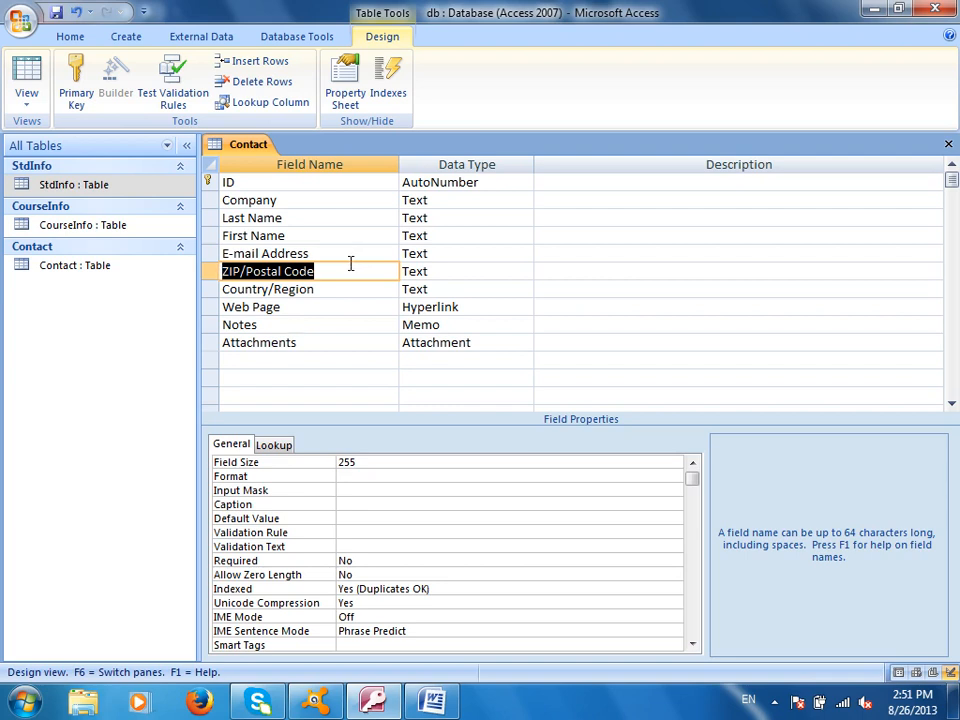
left_click(42, 92)
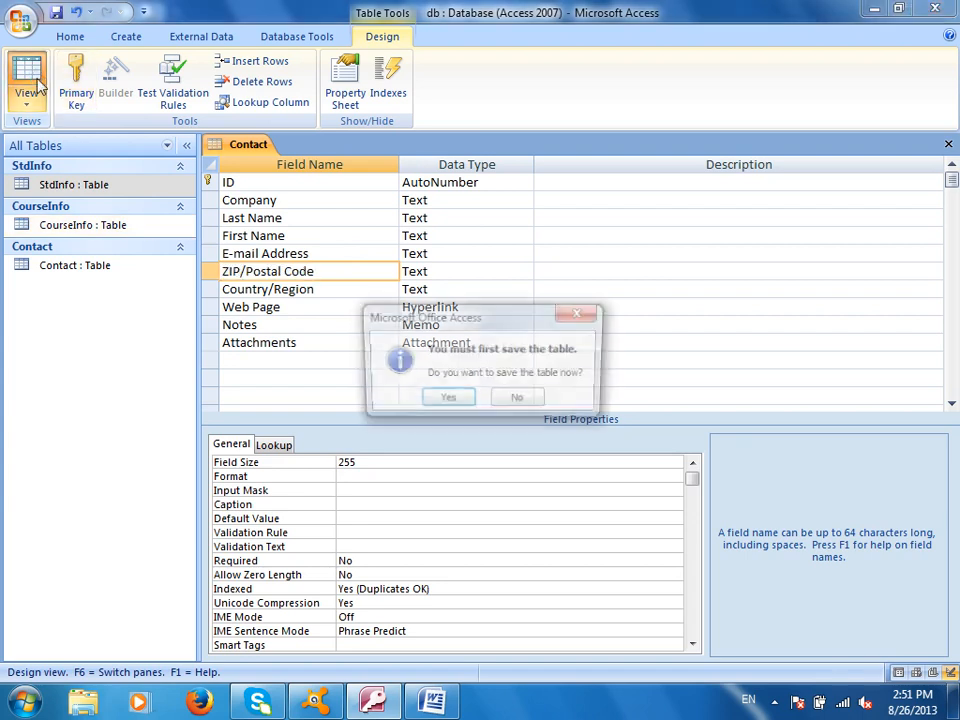
left_click(456, 399)
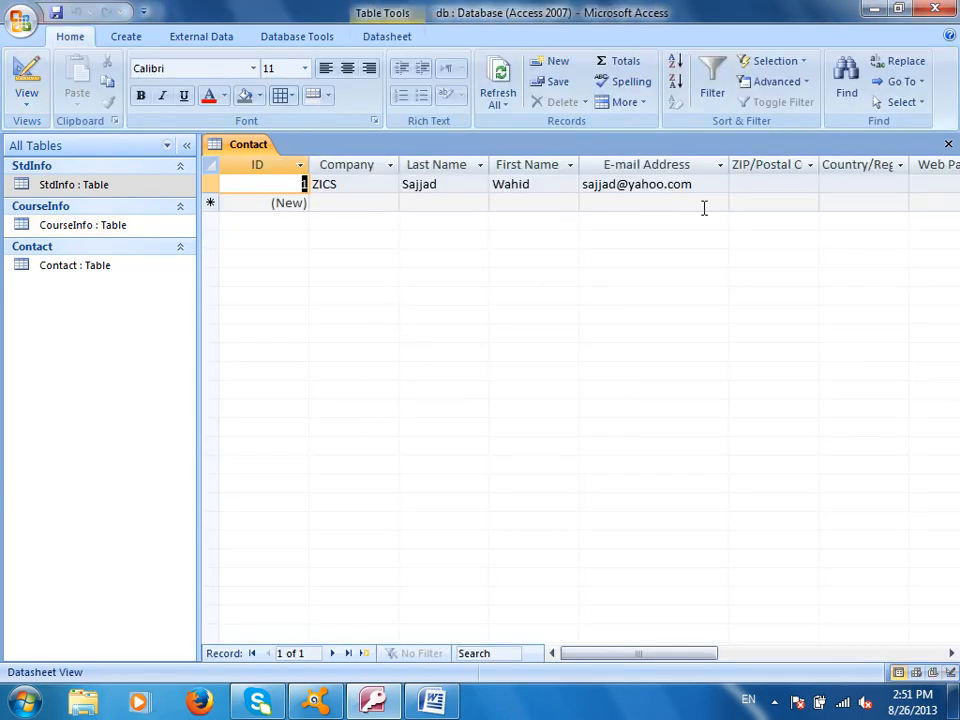
key("ctrl+w")
Create a table from the Issues template and save it as Table1 in Design view
left_click(128, 37)
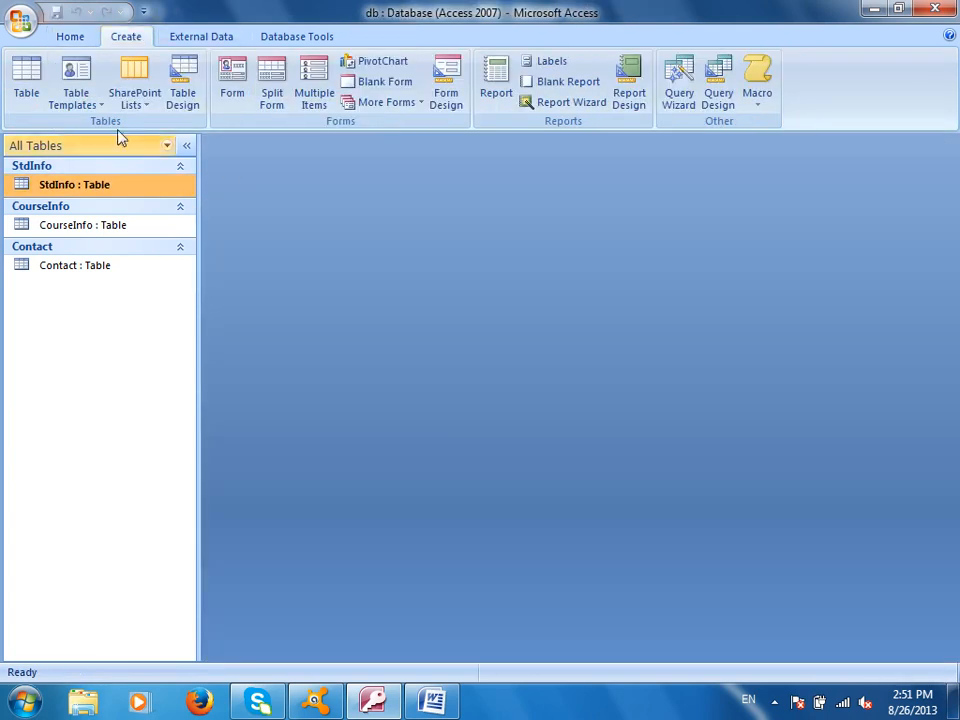
left_click(86, 90)
left_click(101, 221)
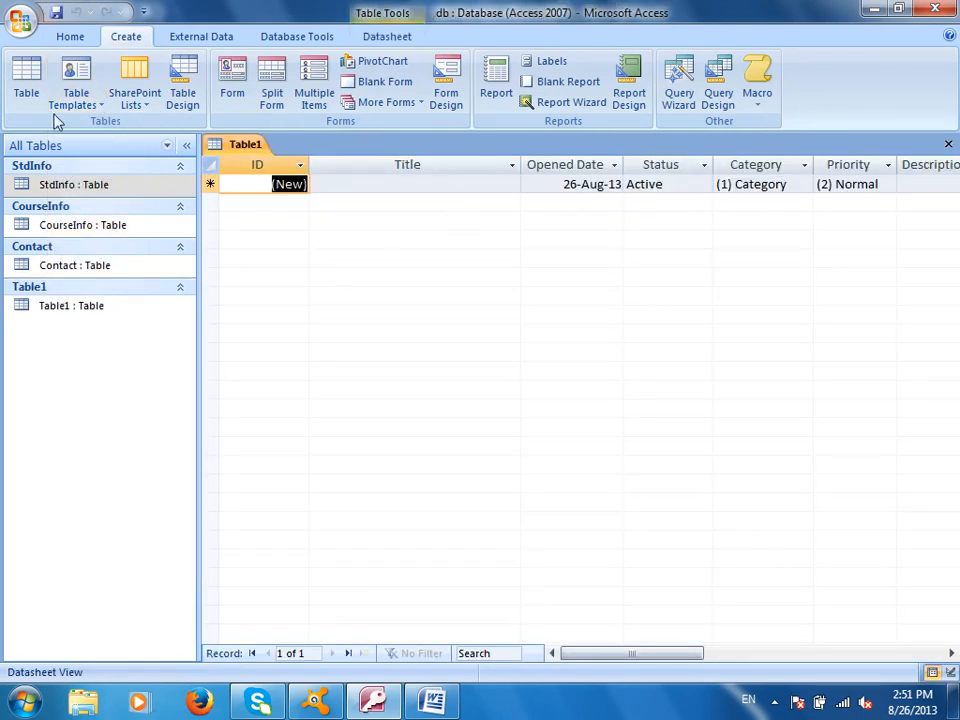
left_click(388, 37)
left_click(27, 80)
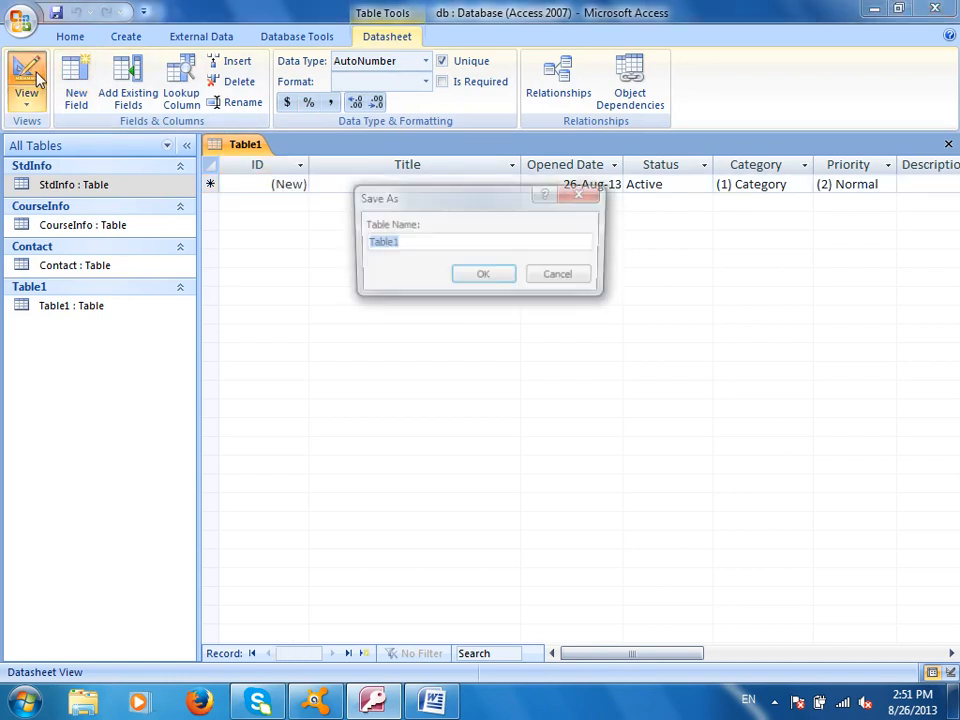
left_click(484, 279)
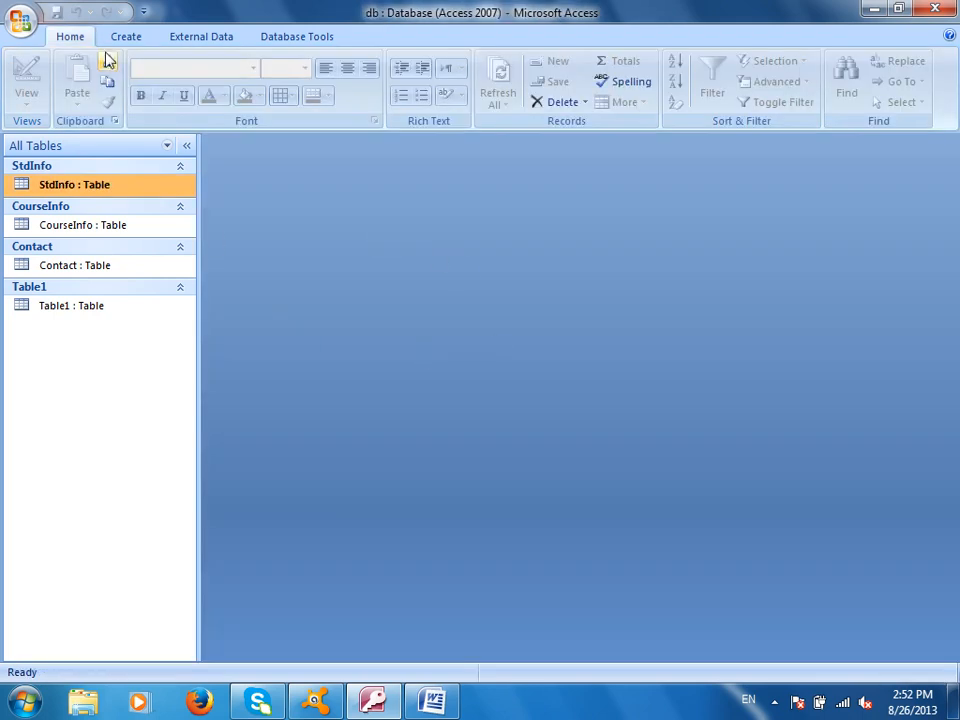
Create a table from the Tasks template and enter the task title 'Computer Notes'
left_click(122, 36)
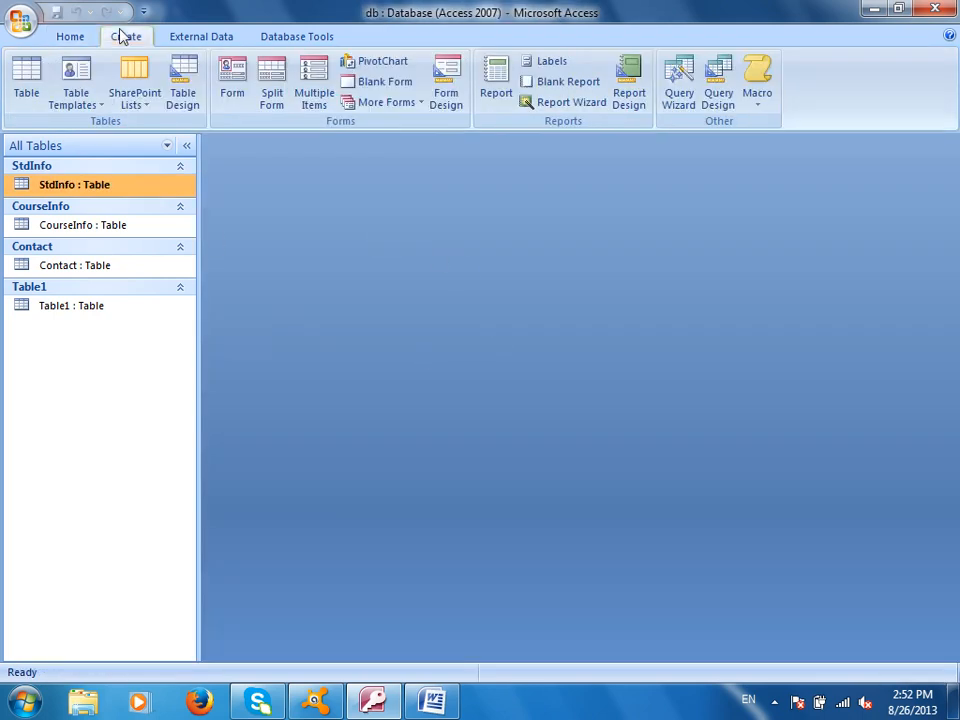
left_click(92, 102)
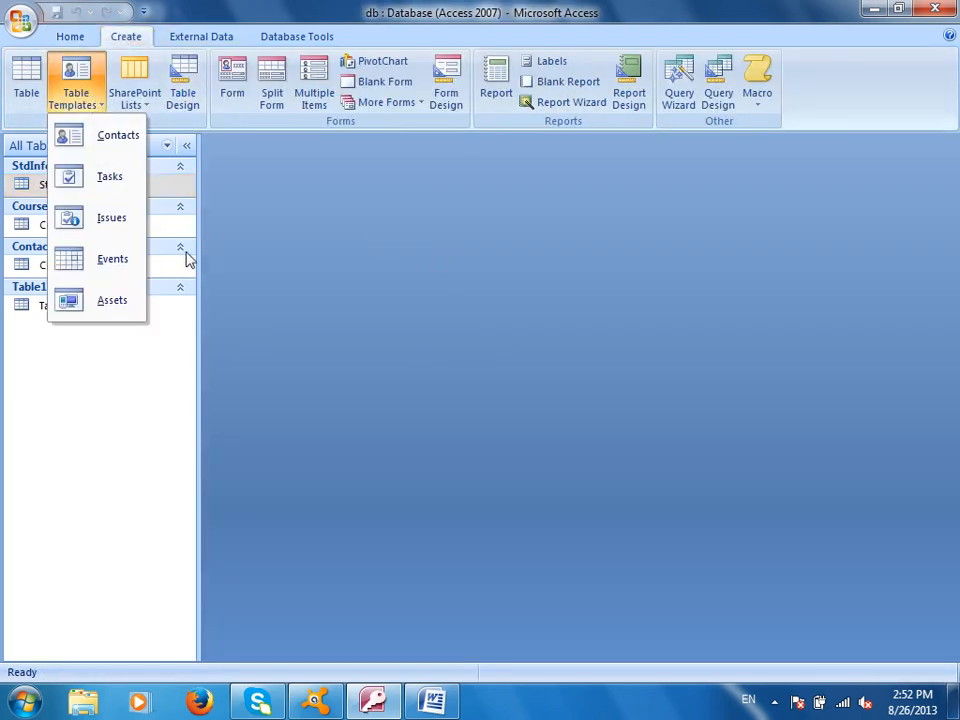
left_click(104, 186)
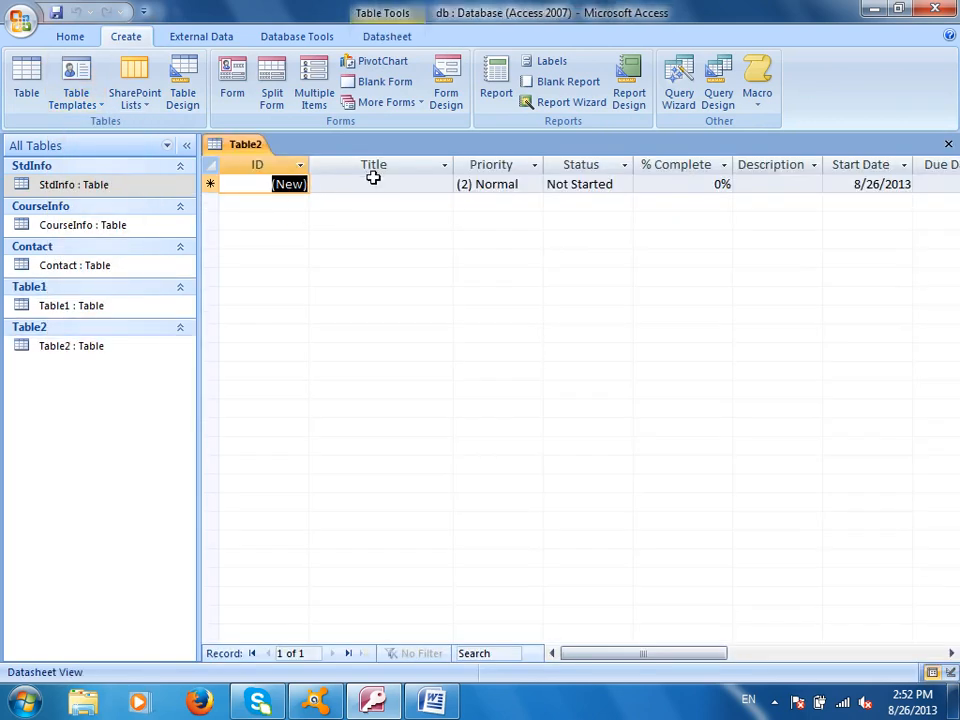
left_click(381, 184)
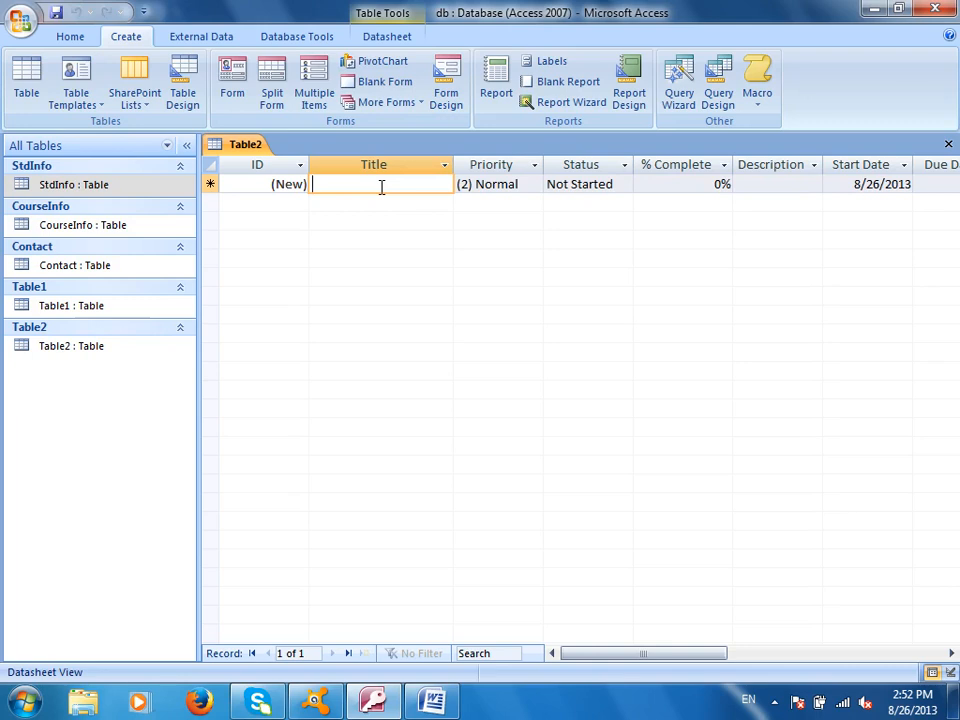
type("Computer Notes")
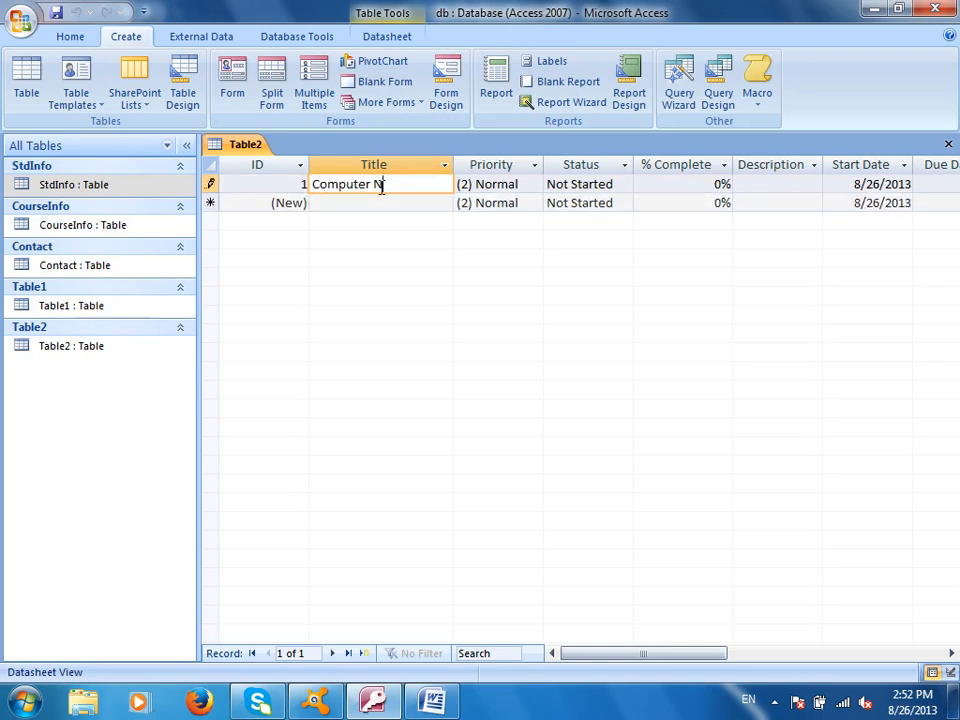
key("Tab")
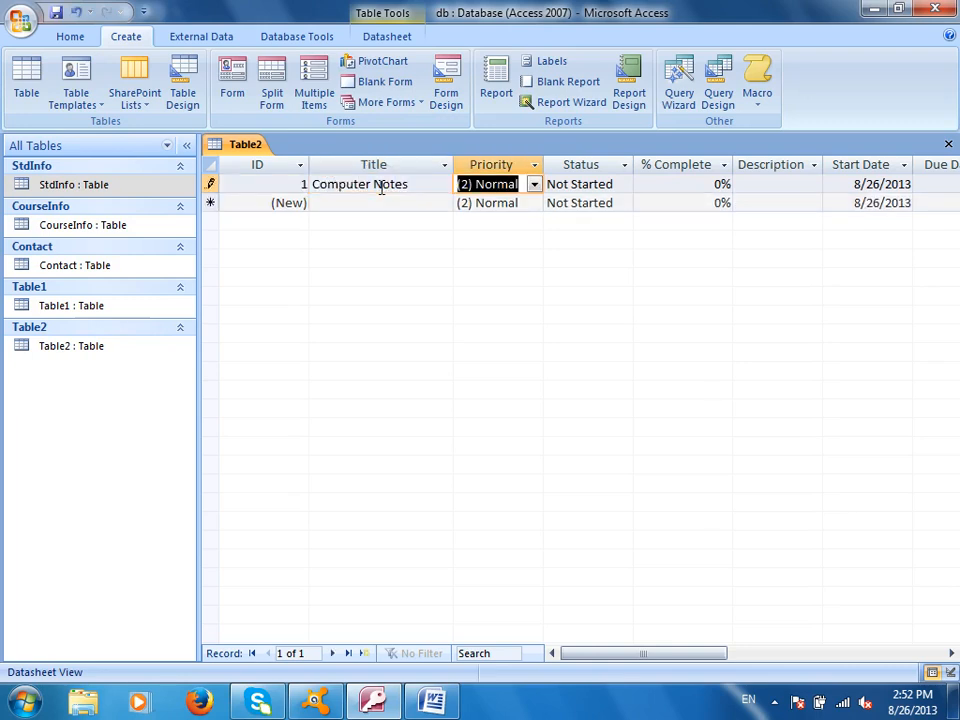
Set priority High, status In Progress, 40% complete, and type a description of the progress
left_click(535, 185)
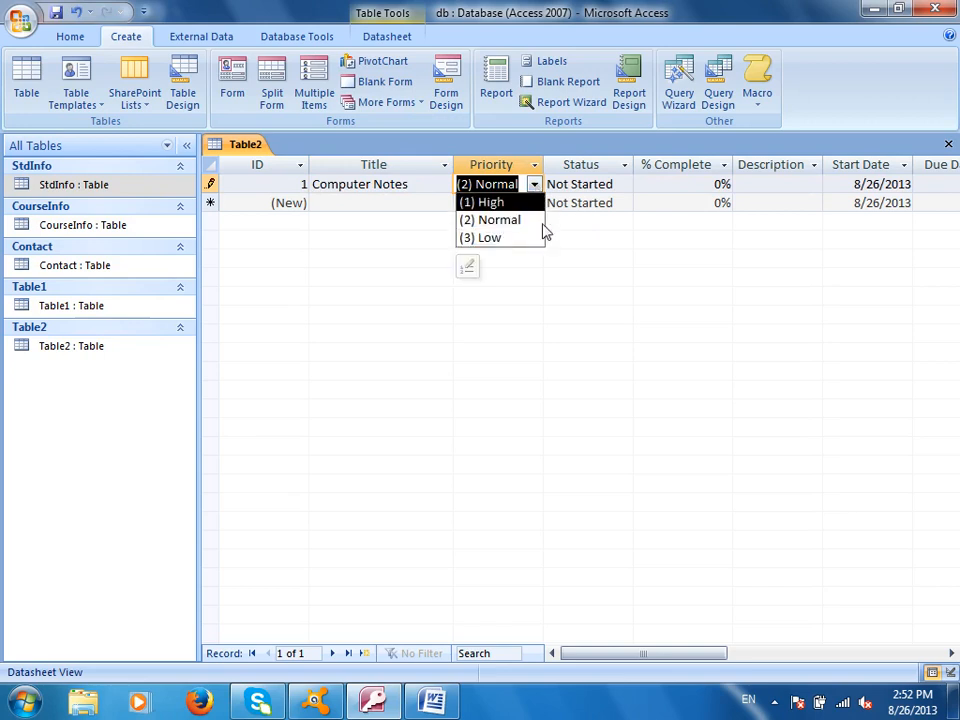
left_click(596, 184)
left_click(625, 185)
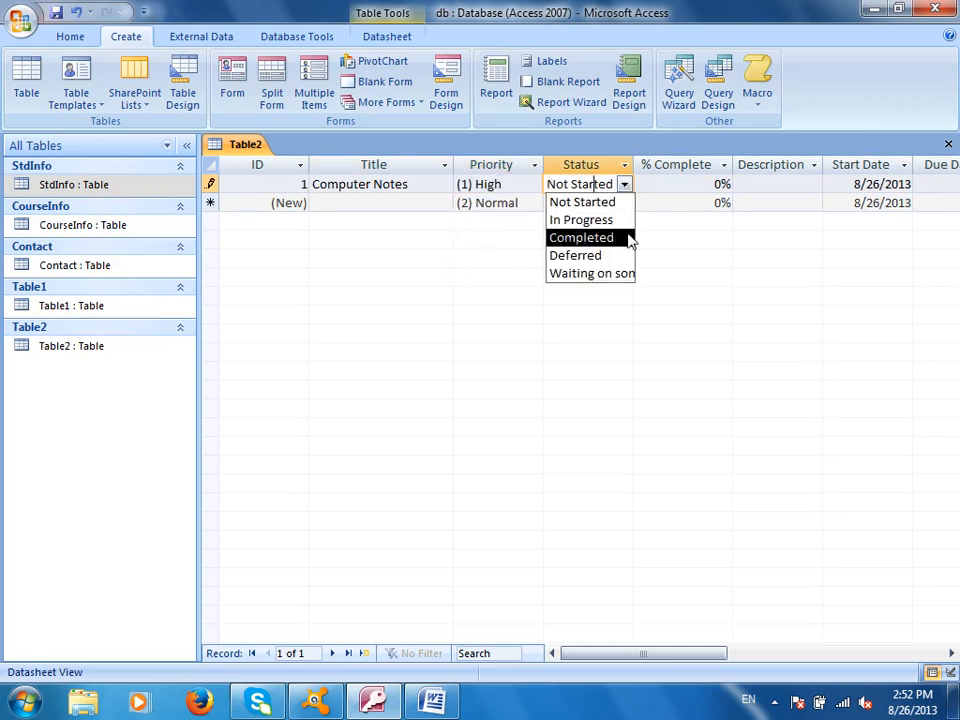
left_click(583, 219)
key("Tab")
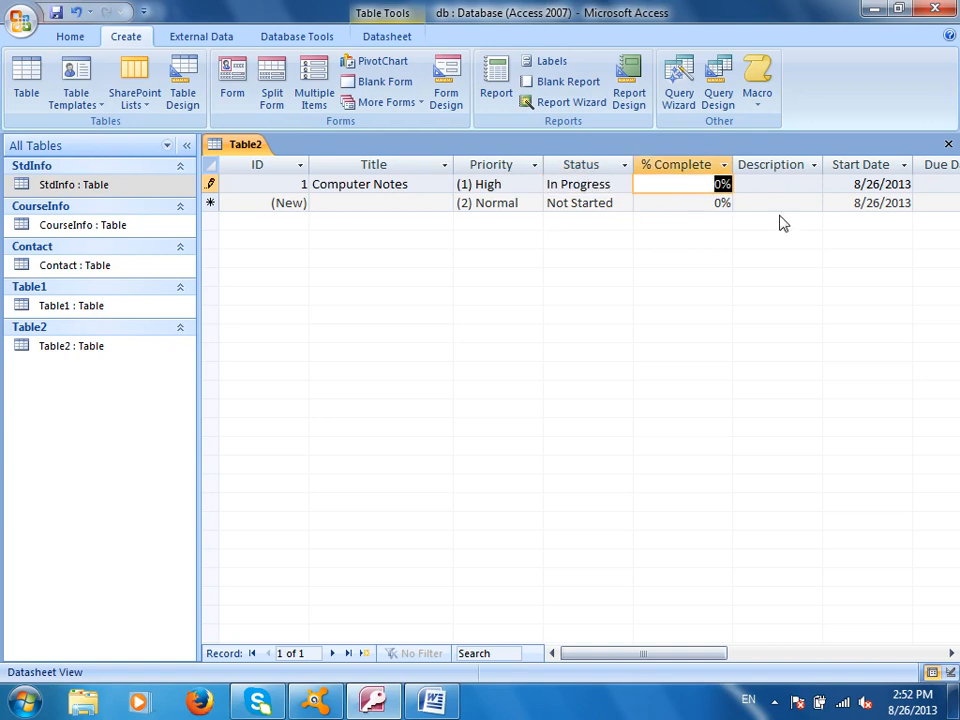
type("40")
key("Tab")
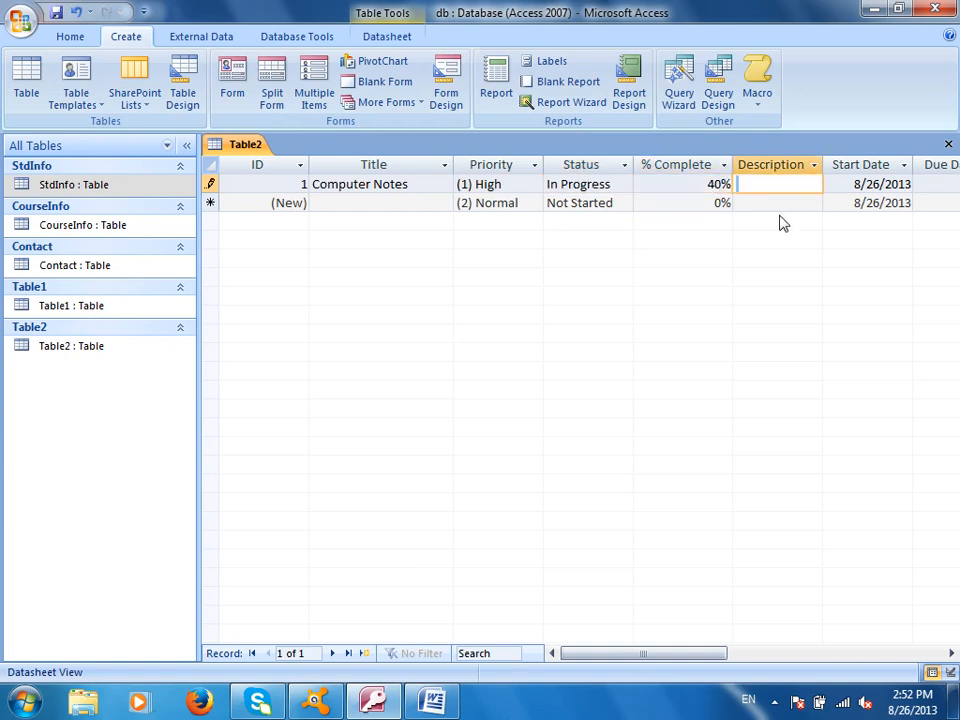
type("Due to")
type("icyt")
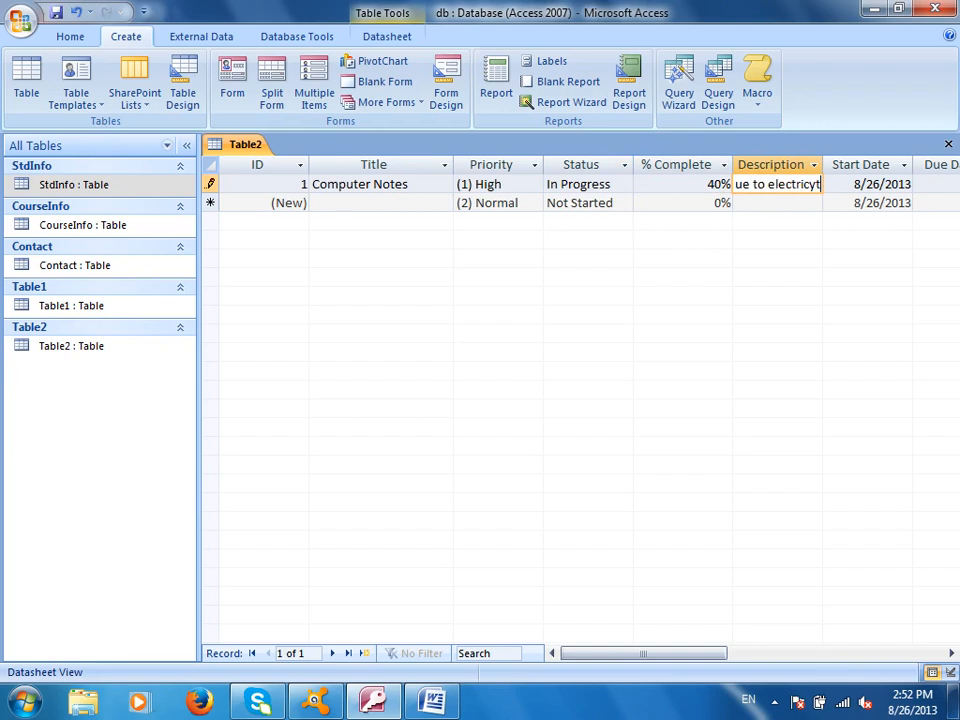
key("BackSpace")
key("BackSpace")
type("ity woe workd")
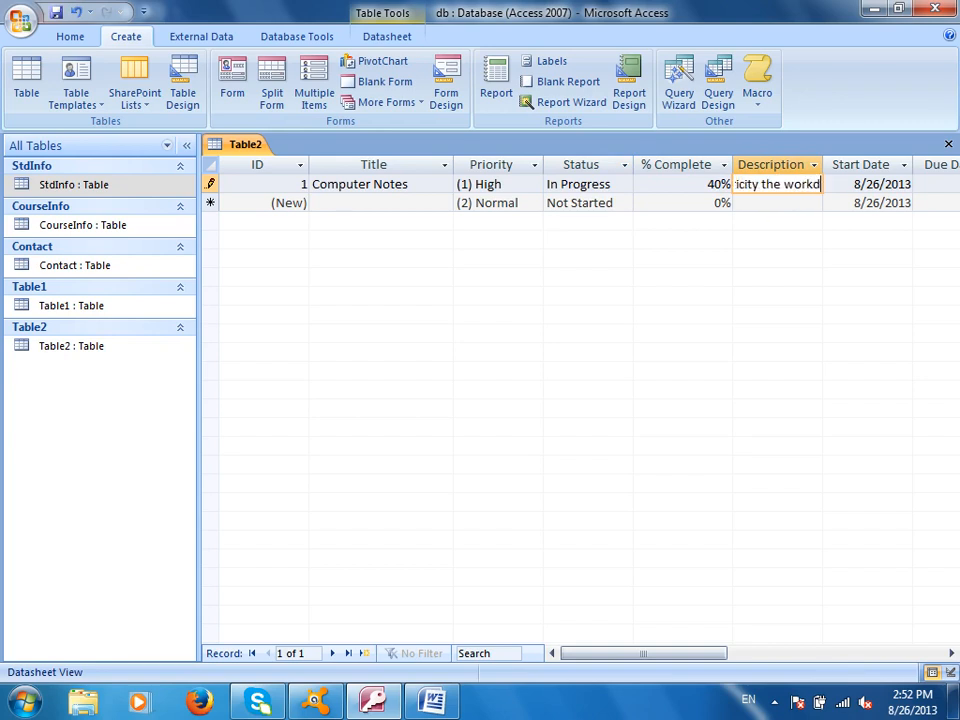
type(" is done 40%")
key("Tab")
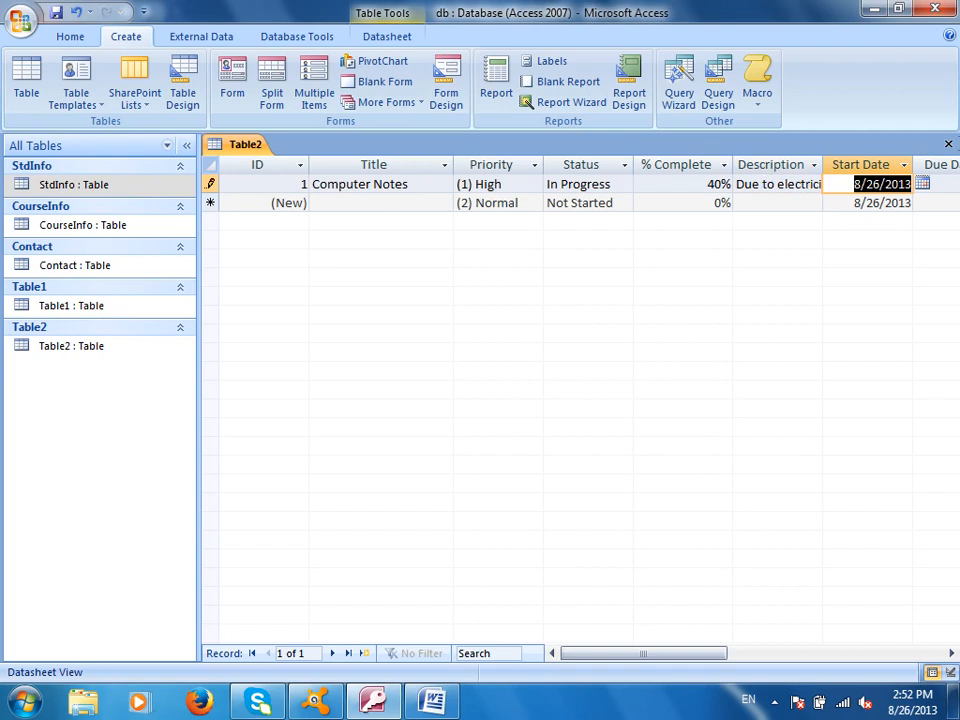
Set the due date to 8/28/2013 and close the attachment manager without attaching a file
left_click_drag(630, 653, 692, 533)
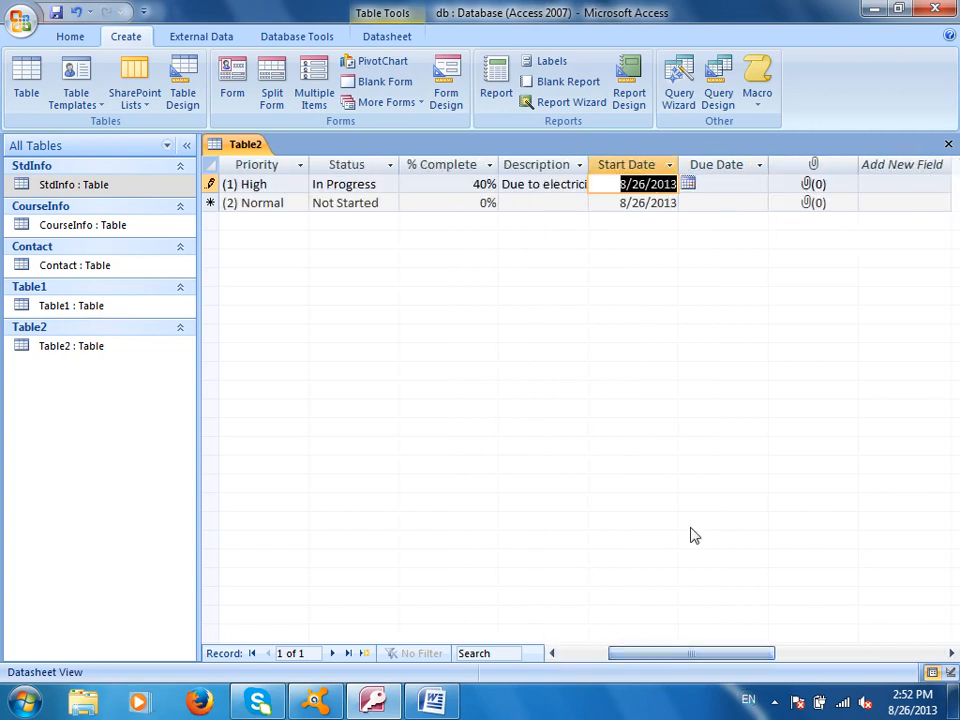
left_click(733, 184)
left_click(778, 184)
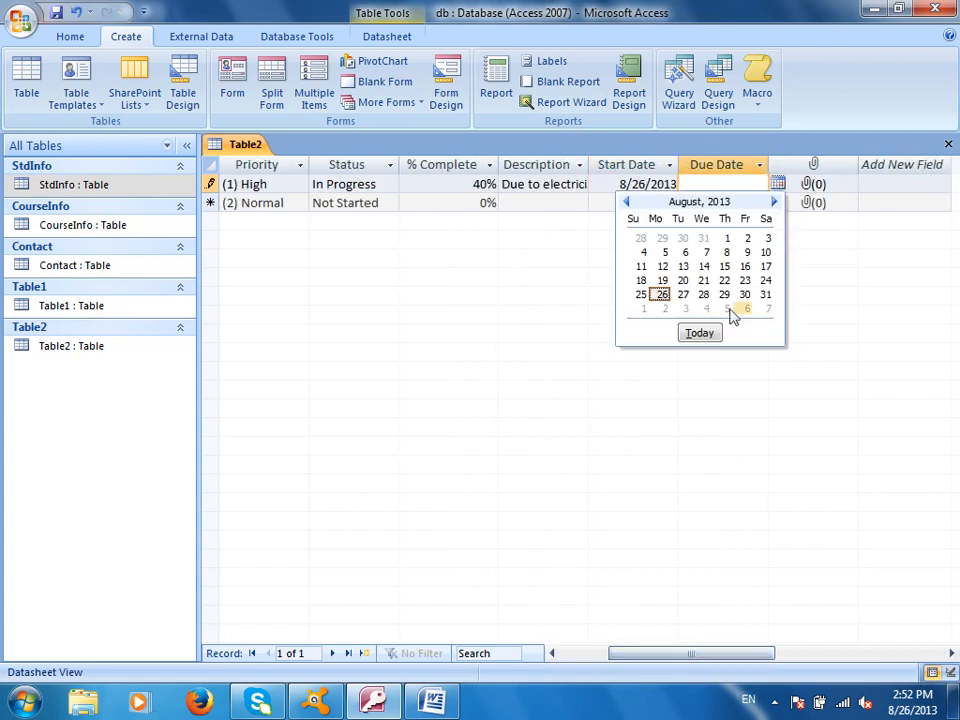
left_click(703, 294)
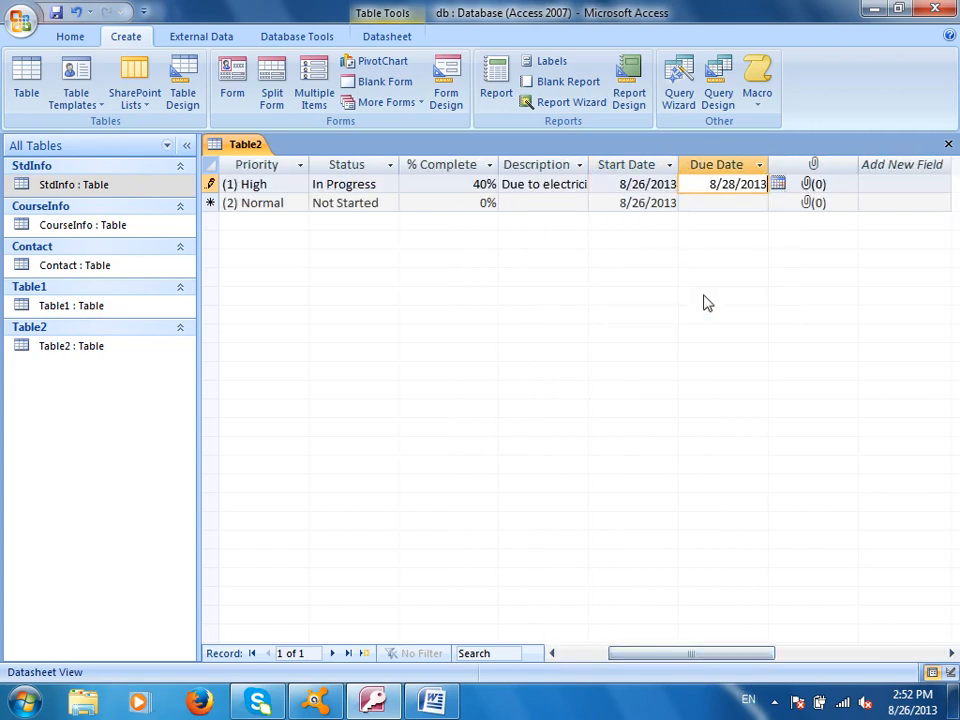
left_click(836, 189)
right_click(836, 192)
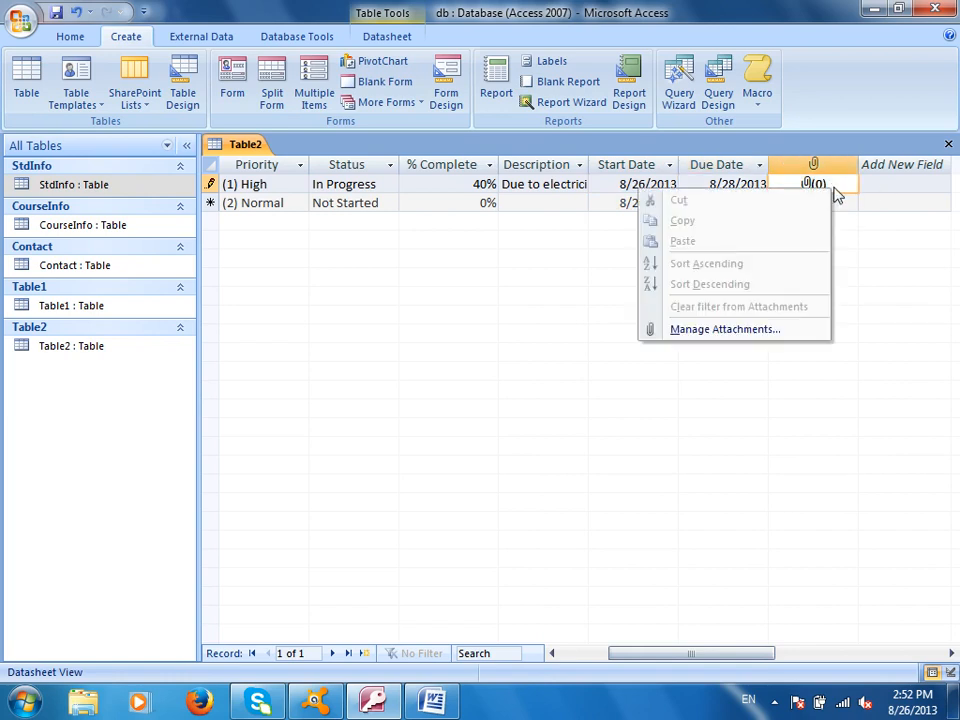
left_click(745, 330)
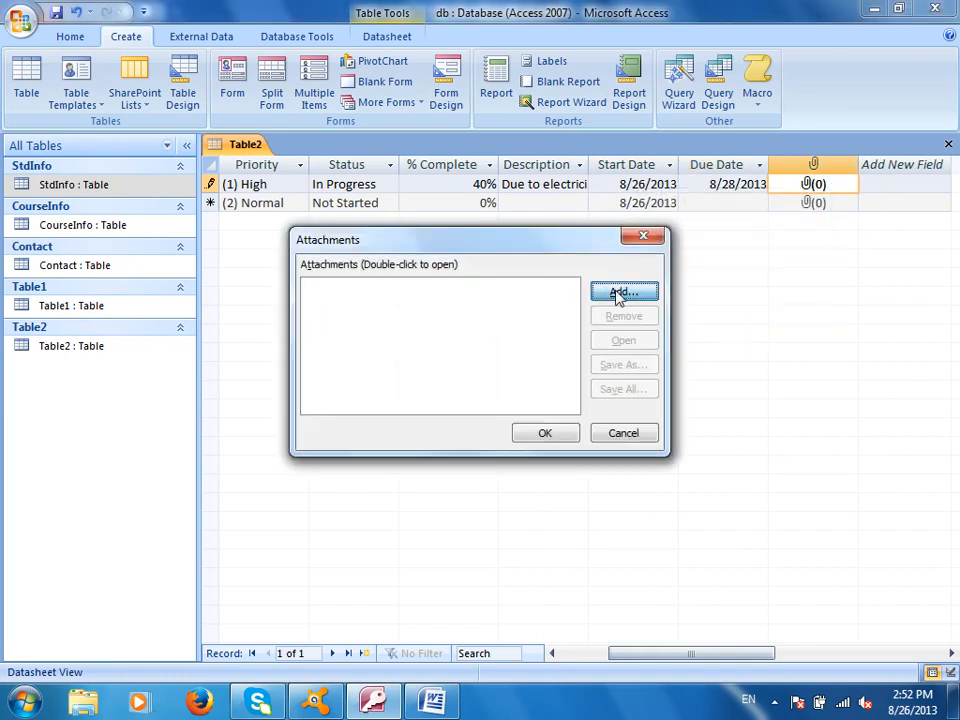
left_click(620, 293)
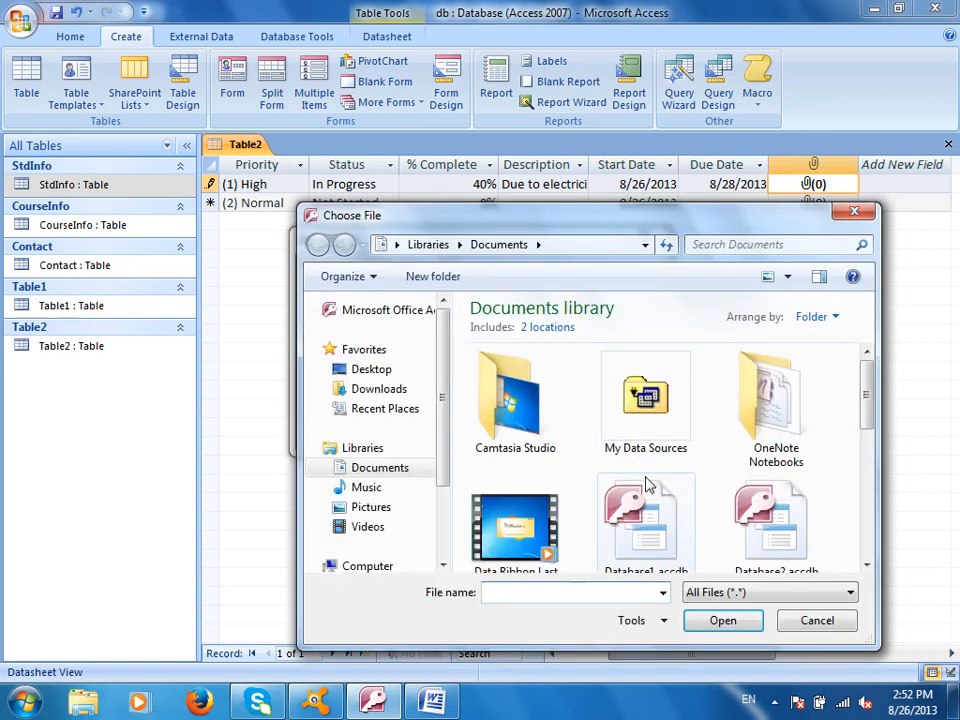
left_click(829, 628)
left_click(622, 433)
left_click_drag(703, 658, 590, 660)
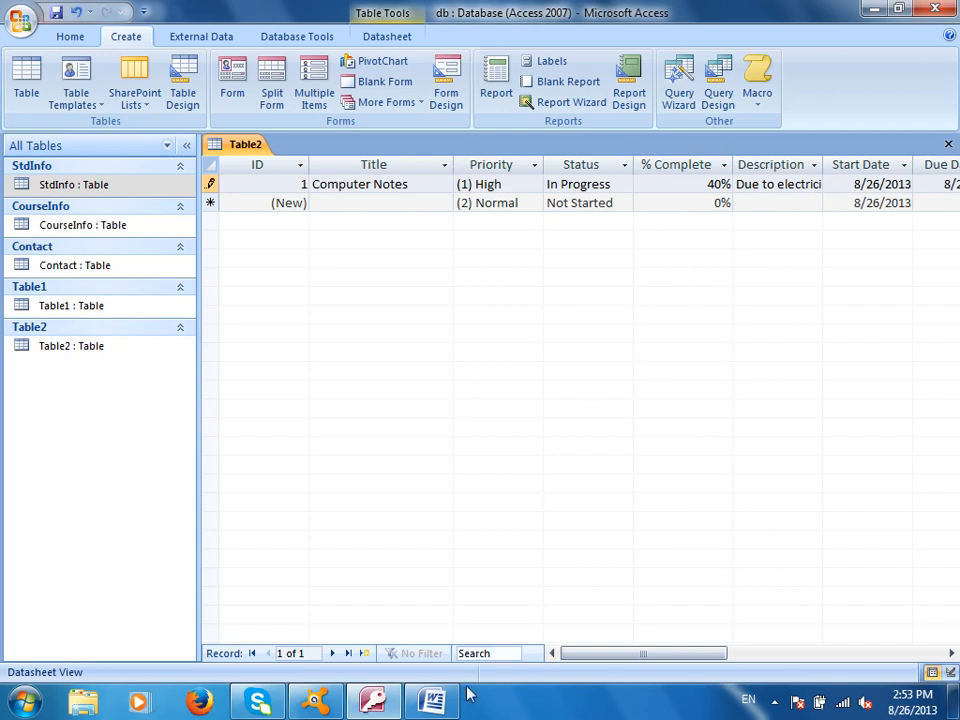
In Word, add the lines 'Task Table (Entity)', 'Class Entity =?' and 'Templates Microsoft access', then return to Access
key("alt+Tab")
type("Task")
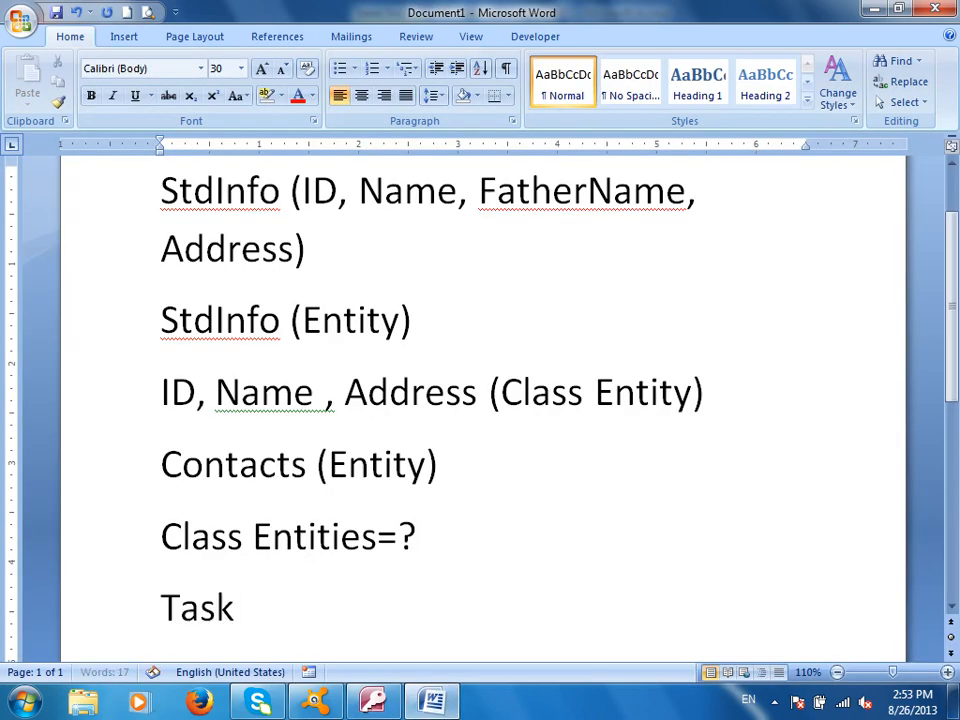
type(" Table (")
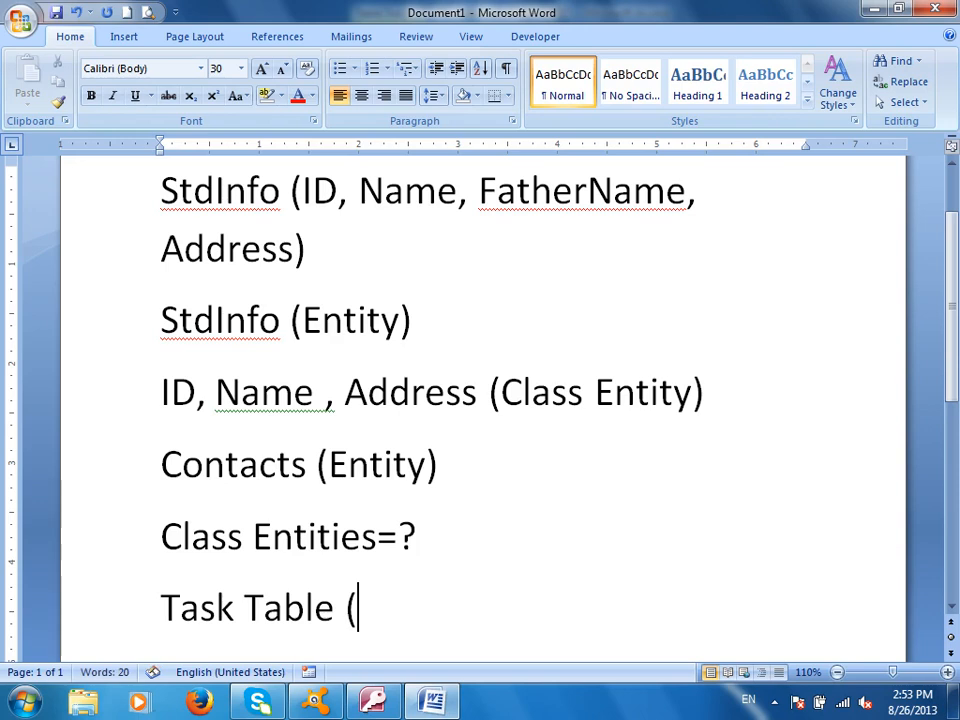
type("Entity)")
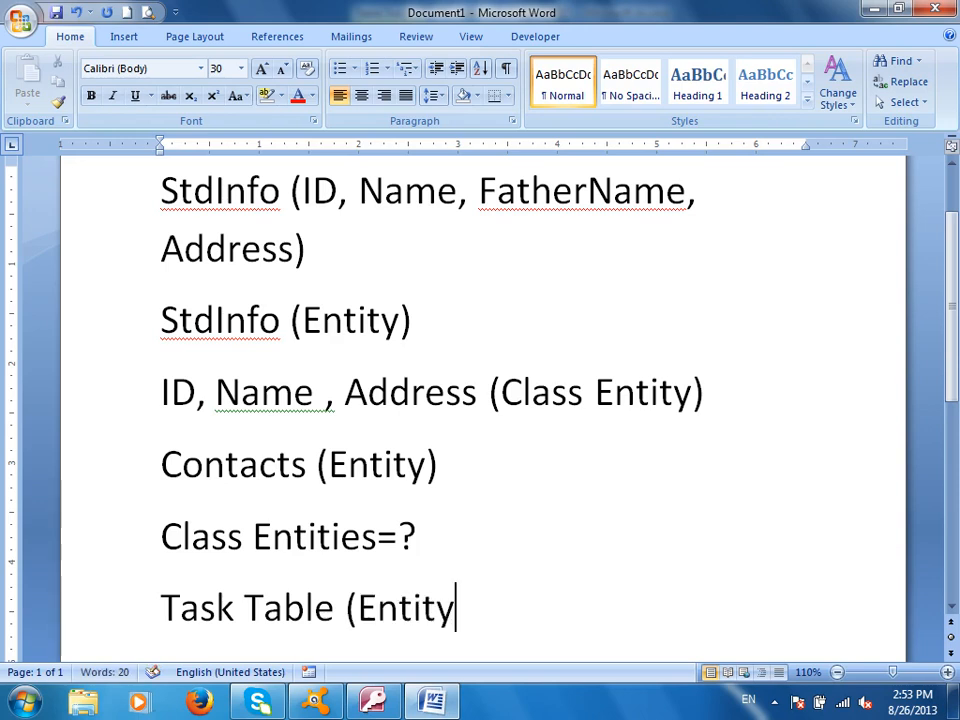
key("Return")
type("Class Entity =?")
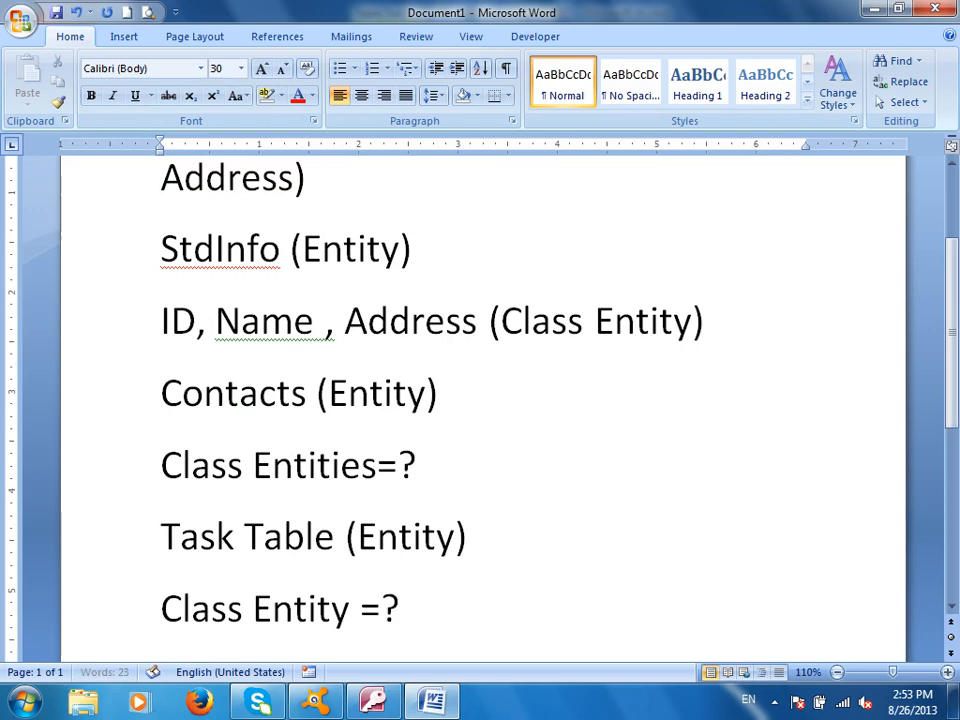
key("Return")
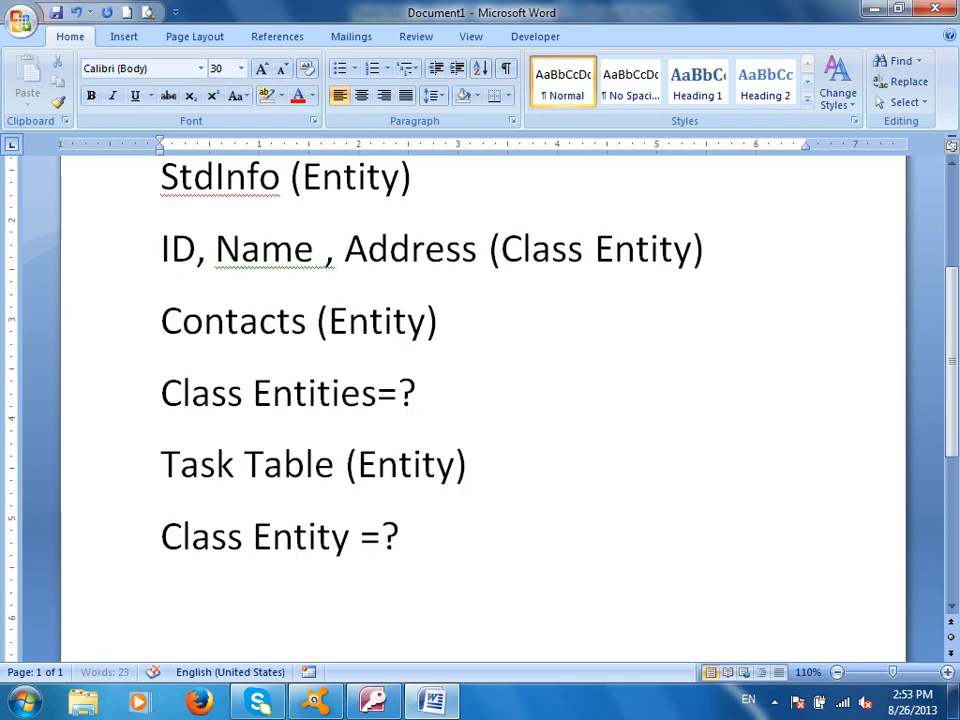
type("Tem")
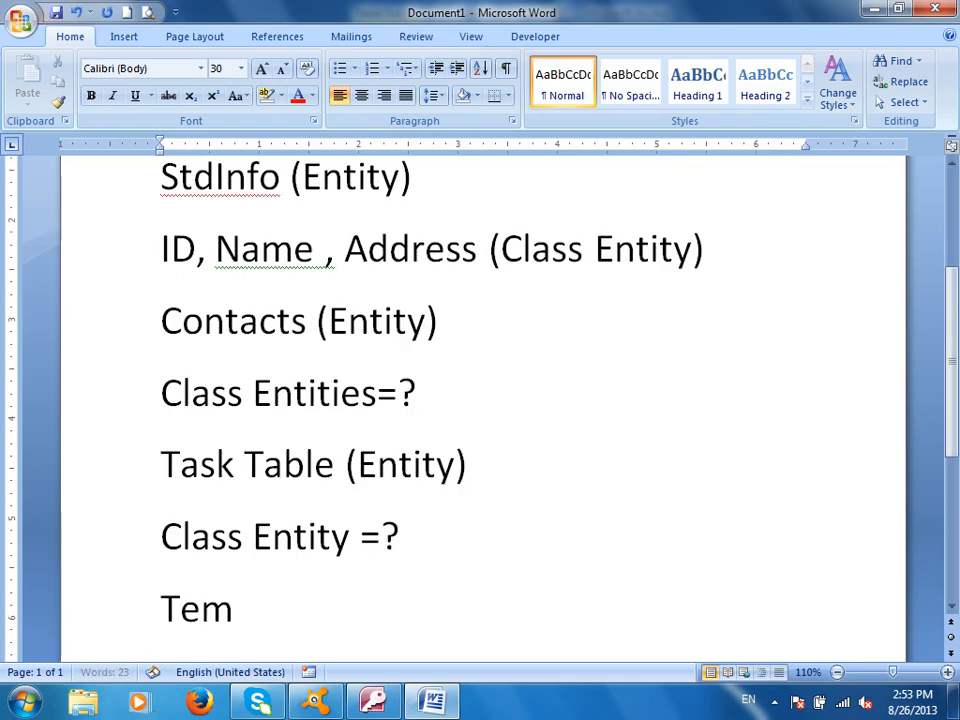
type("plates Micrsooft")
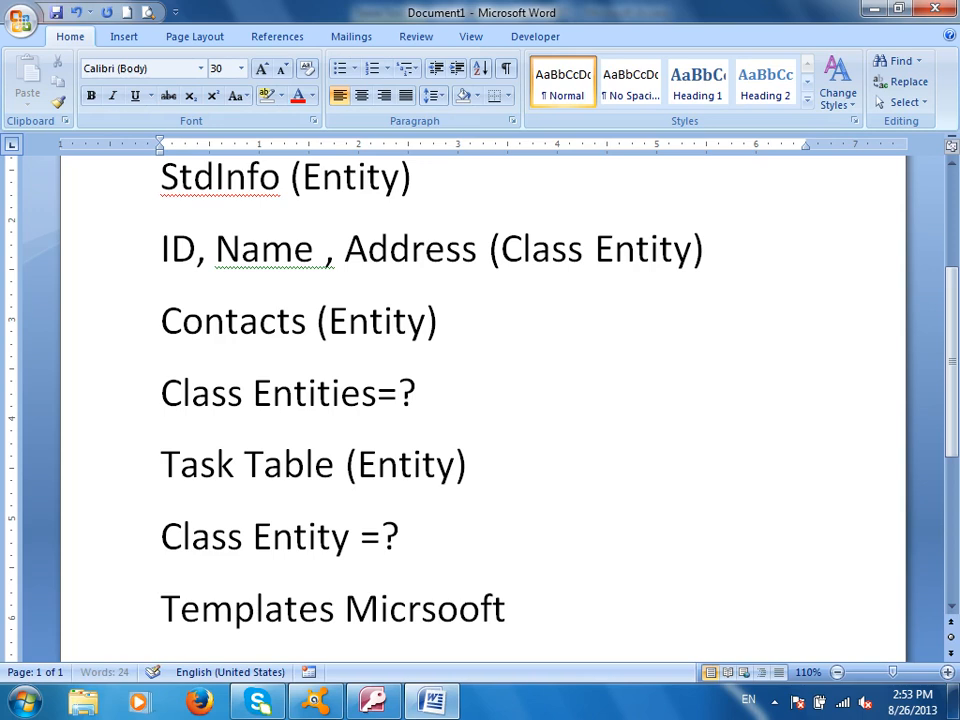
key("BackSpace")
key("BackSpace")
key("BackSpace")
key("BackSpace")
key("BackSpace")
type("osoft access")
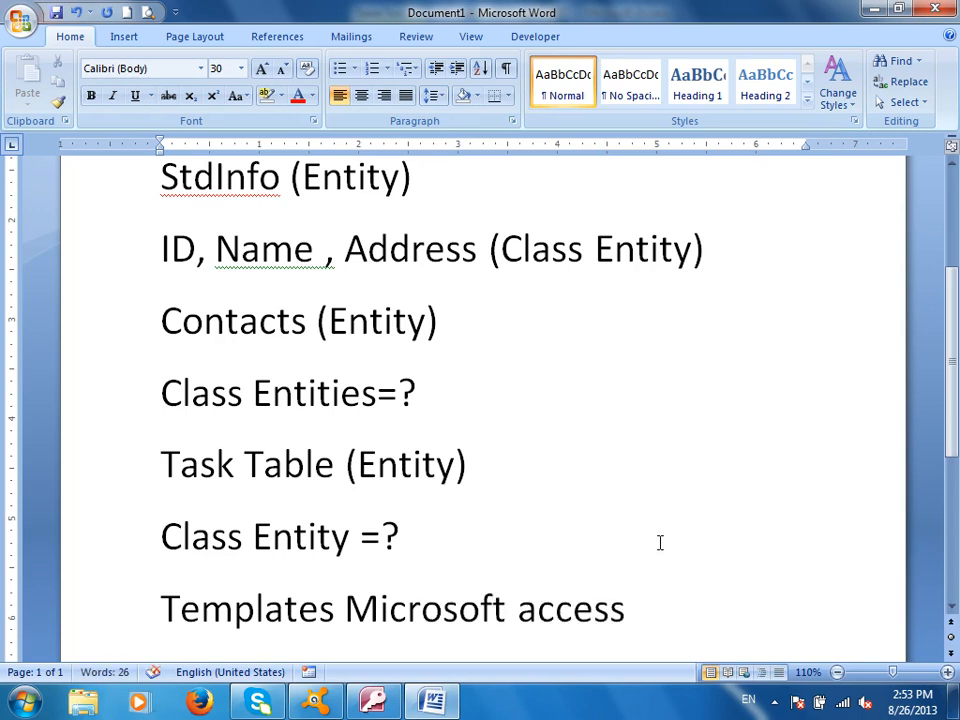
key("alt+Tab")
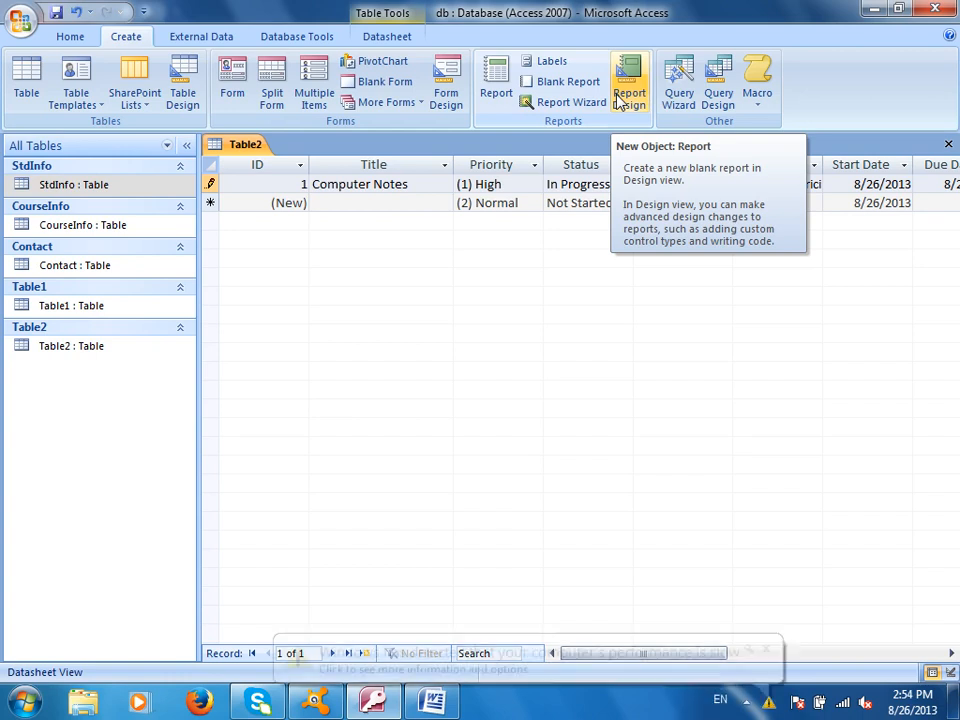
Close Table2 without saving, create a blank table, and add a Text field named StdName
left_click(623, 92)
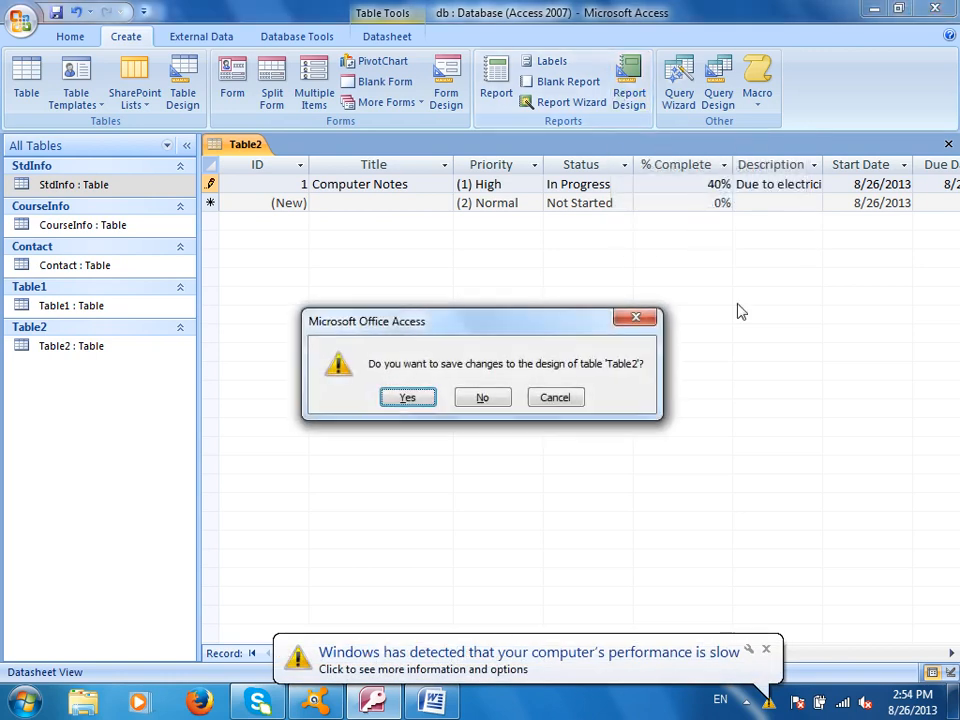
left_click(481, 399)
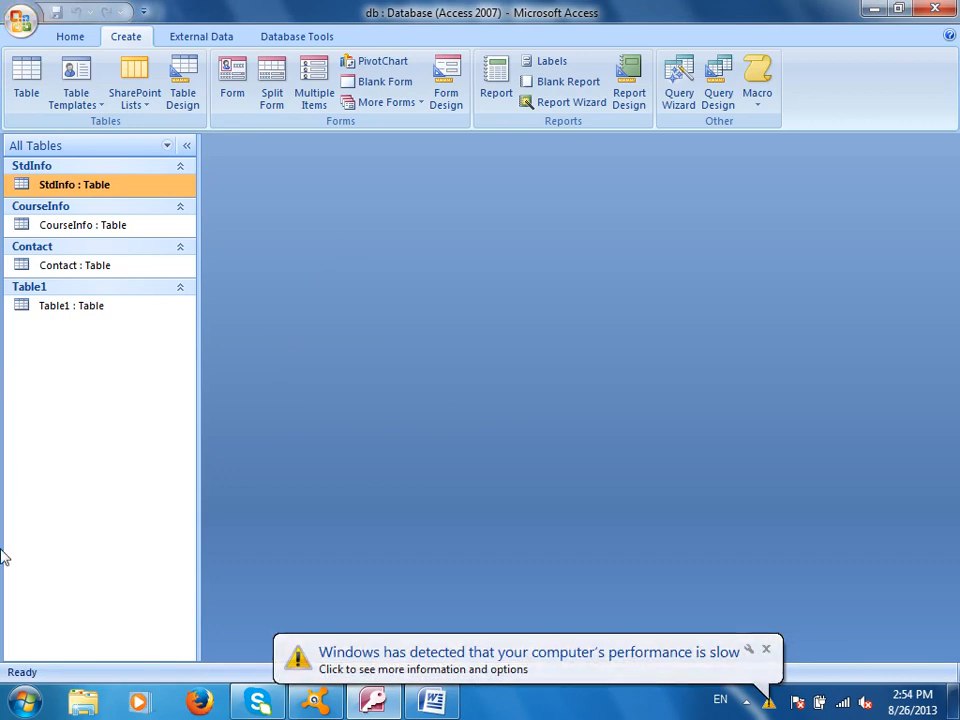
left_click(36, 92)
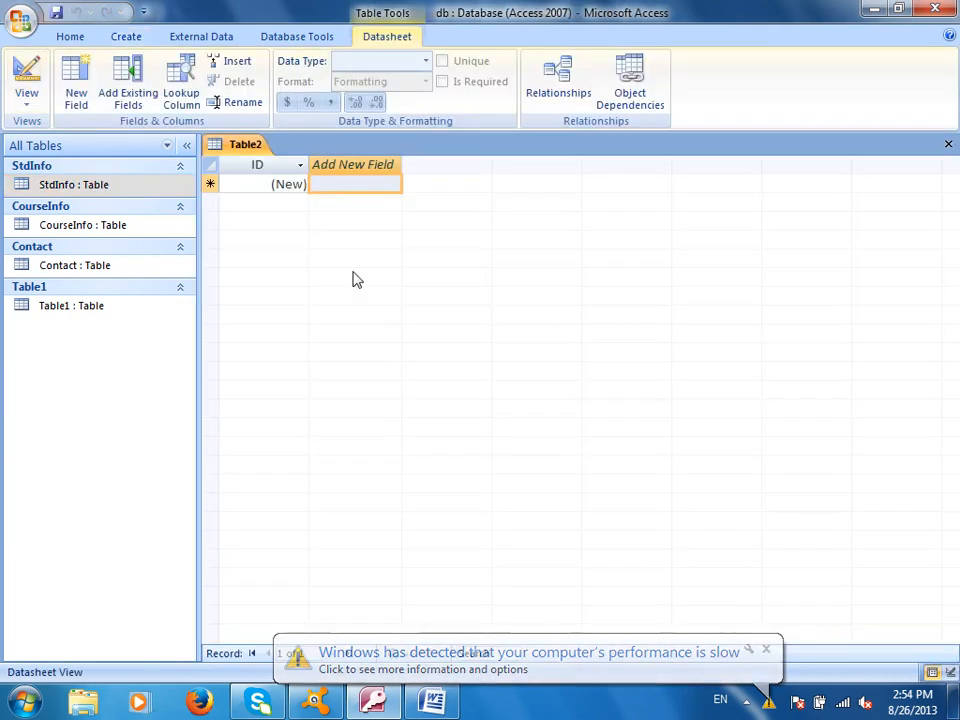
double_click(360, 164)
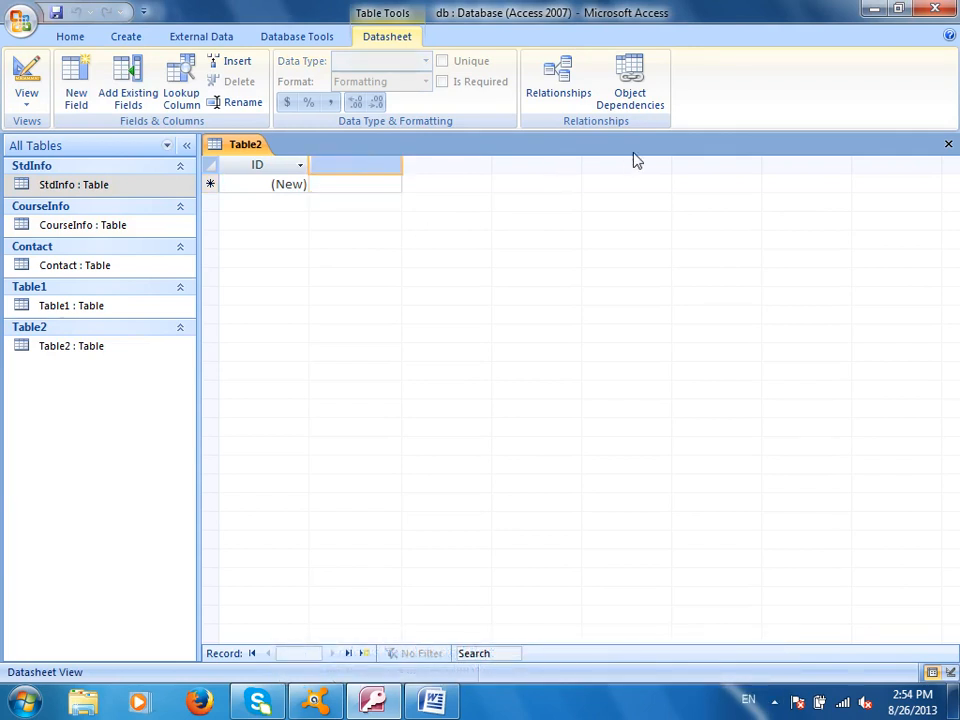
type("StdName")
key("Return")
left_click(355, 183)
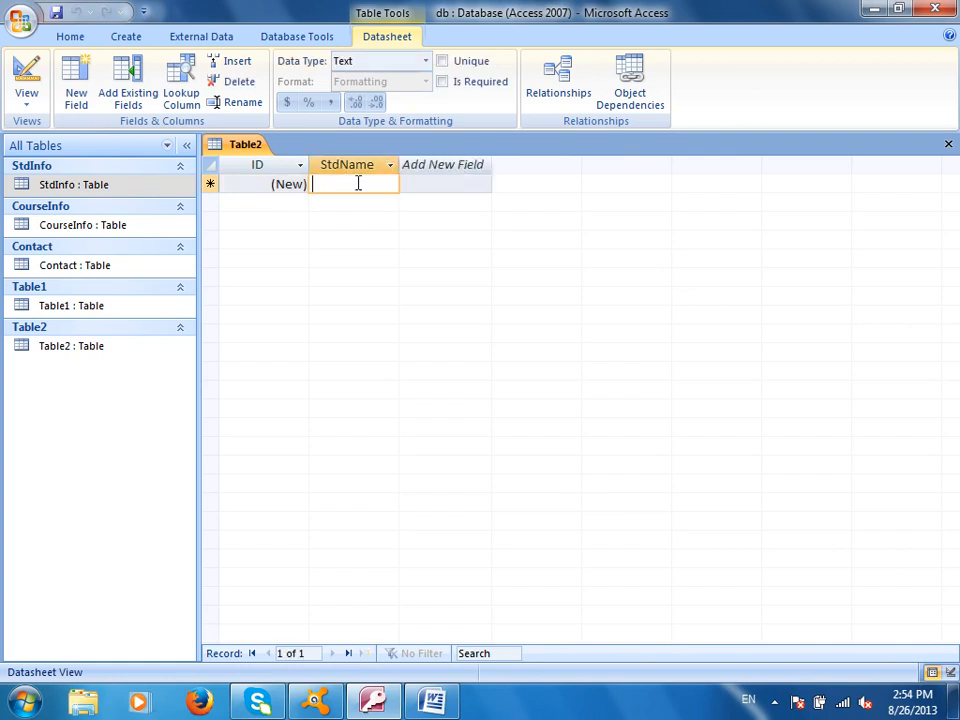
left_click(368, 61)
left_click(425, 61)
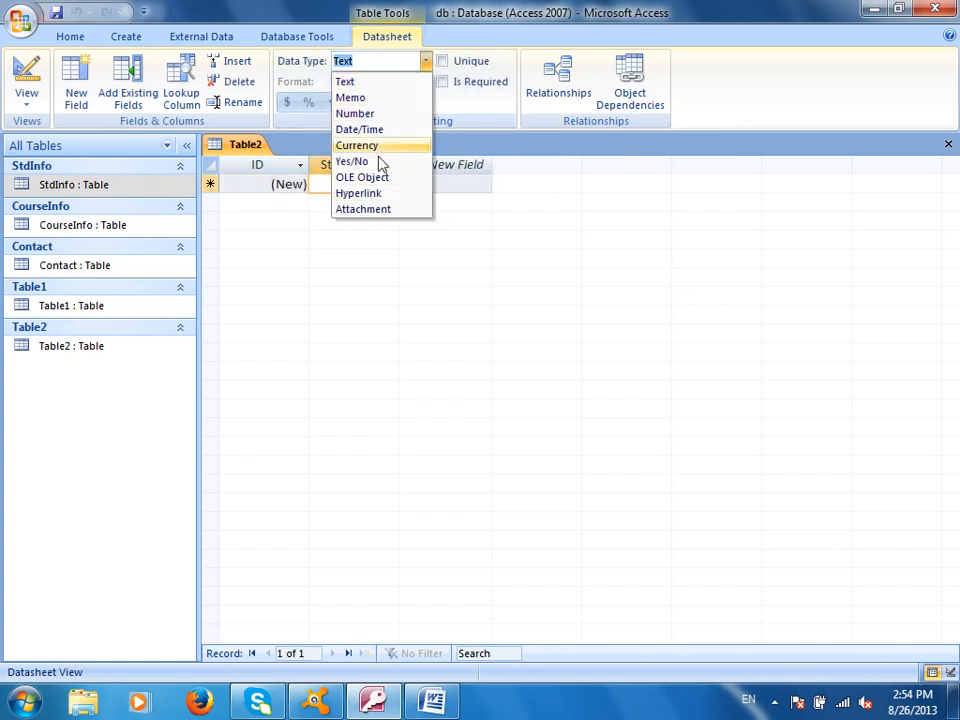
left_click(445, 183)
Add the fields Address, Phone and Country to the new table
double_click(448, 161)
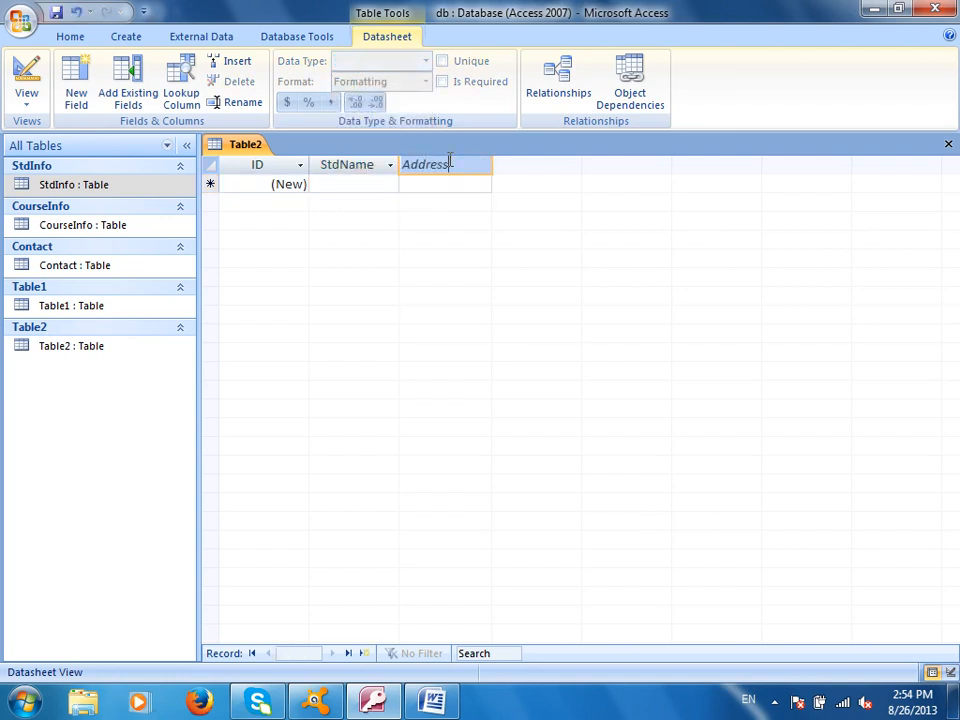
key("Return")
type("Phone")
key("Return")
type("Country")
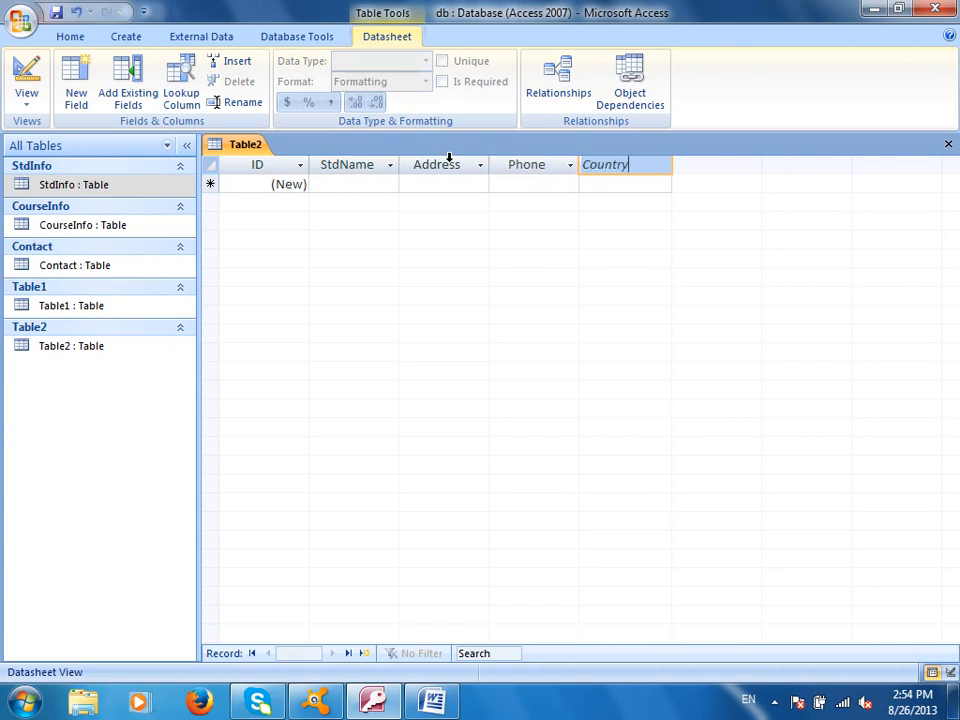
key("Return")
left_click(609, 182)
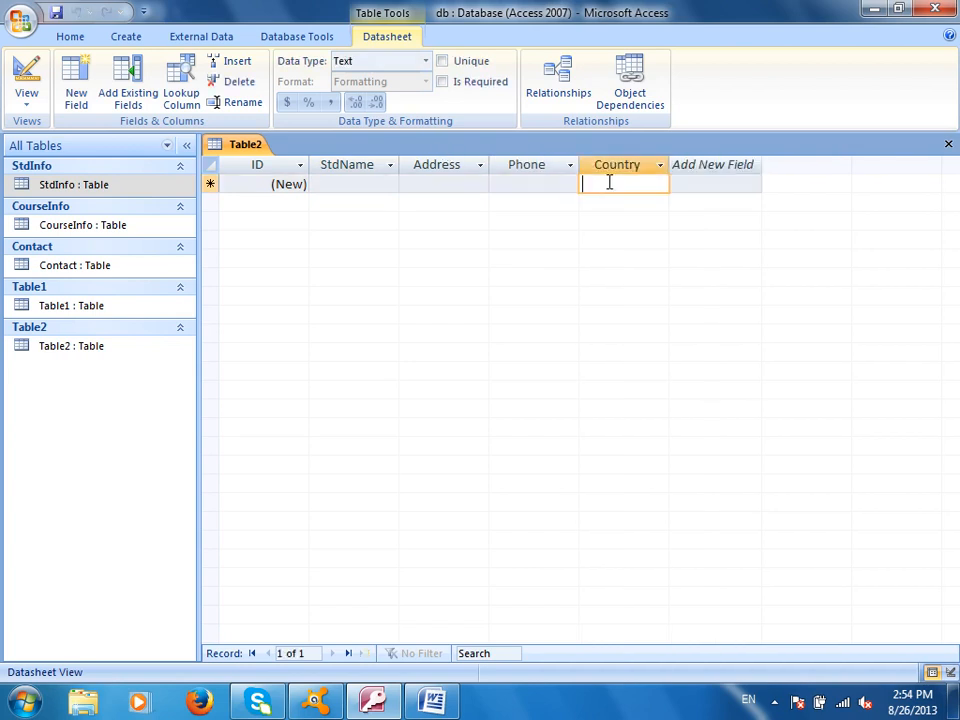
Make Address a Memo field and Phone a Number field, keep Country as Text, and save
left_click(452, 185)
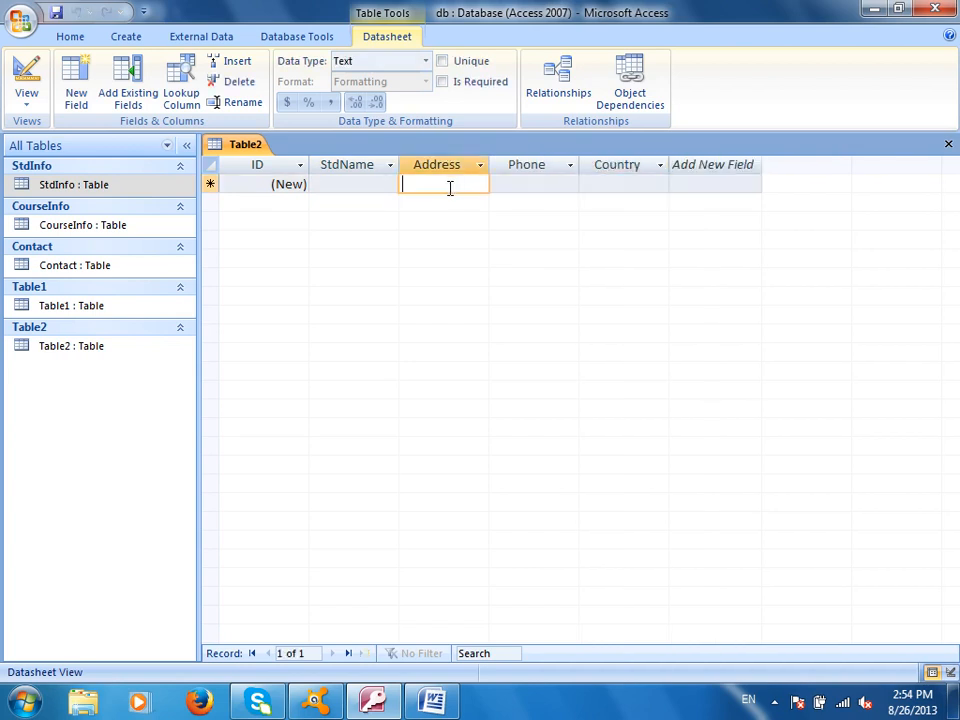
left_click(425, 61)
left_click(373, 98)
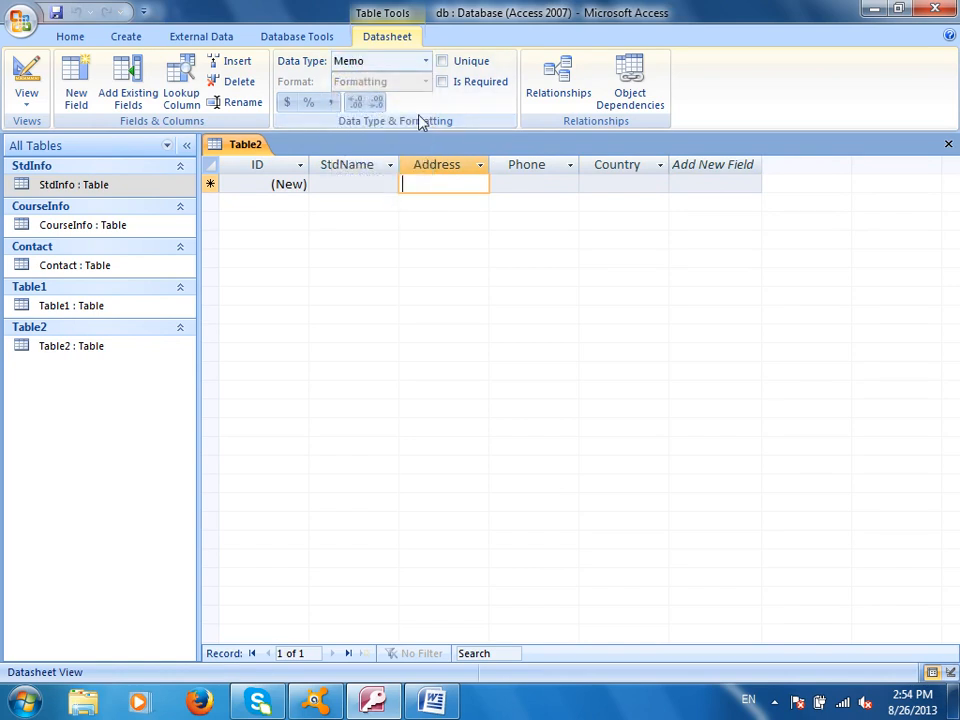
left_click(549, 184)
left_click(425, 61)
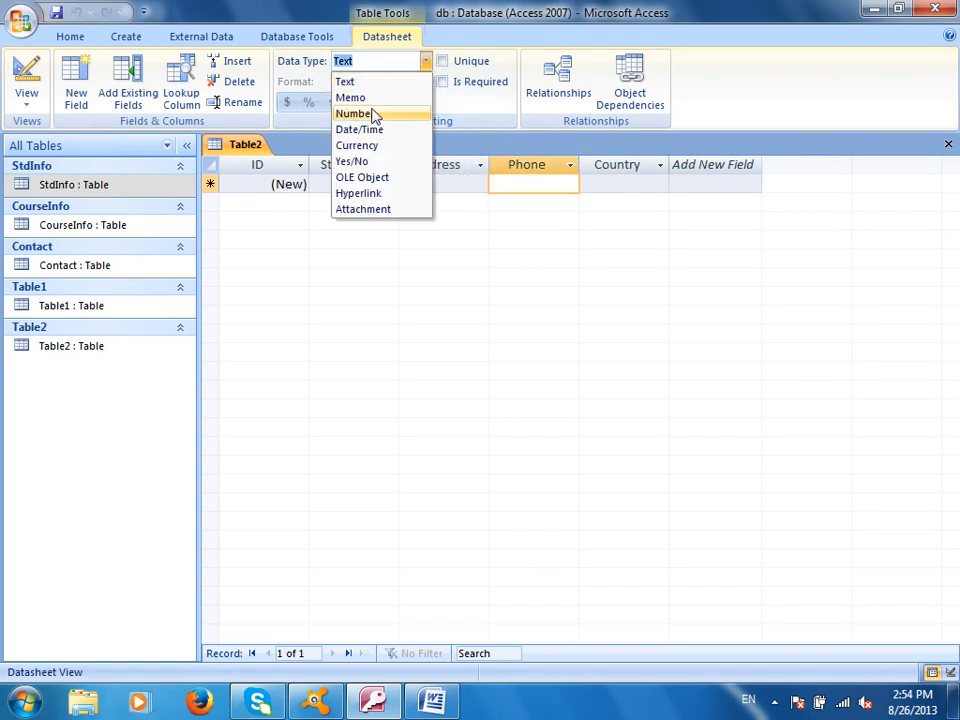
left_click(373, 113)
left_click(649, 186)
left_click(425, 61)
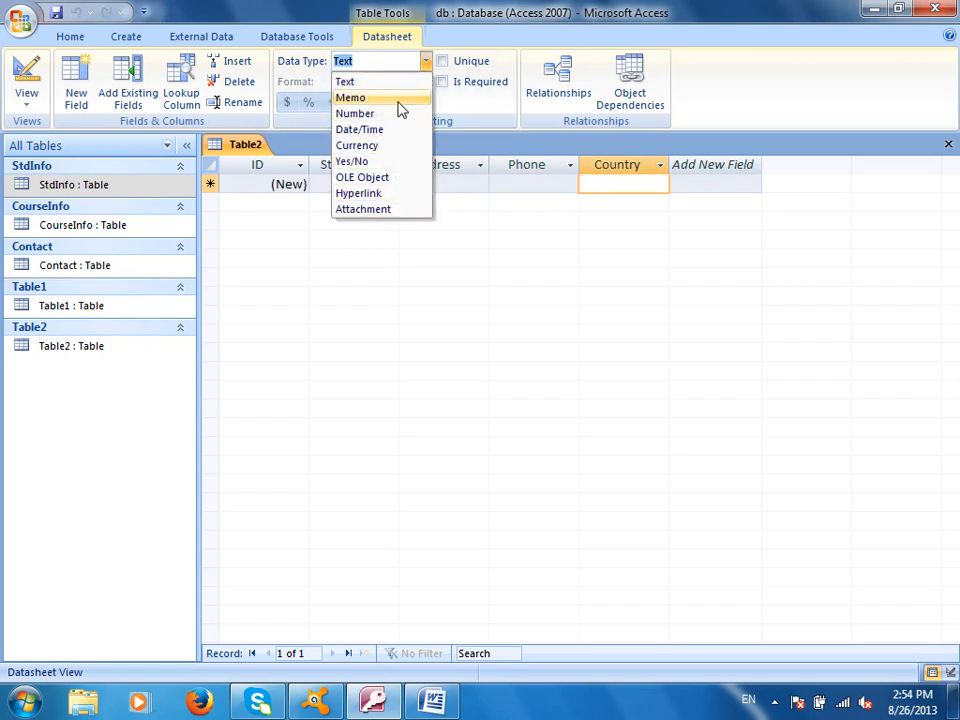
left_click(398, 82)
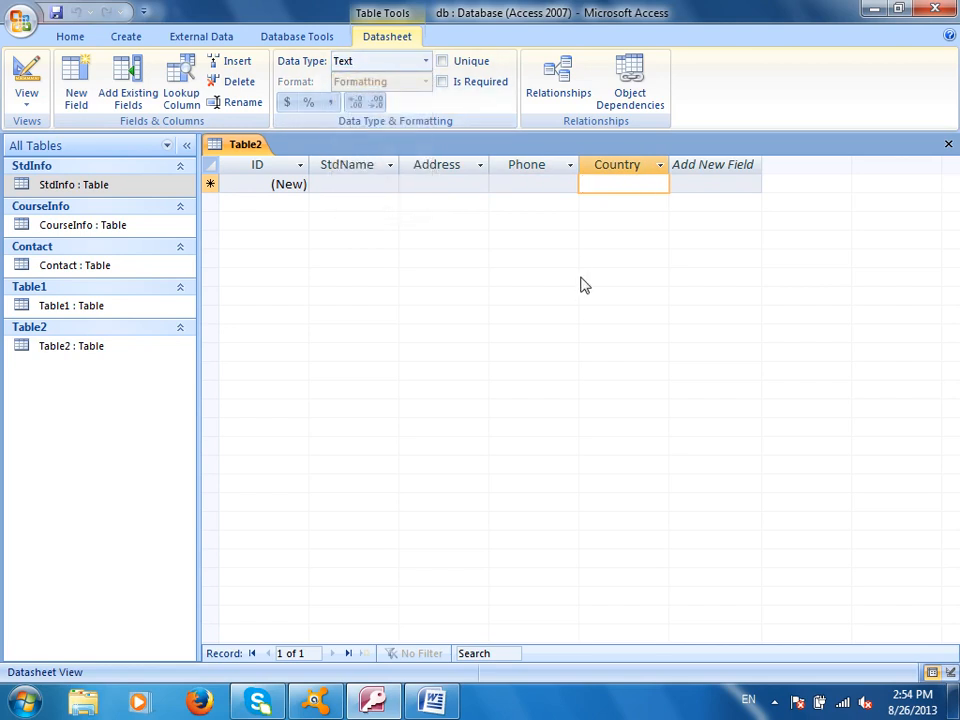
left_click(56, 12)
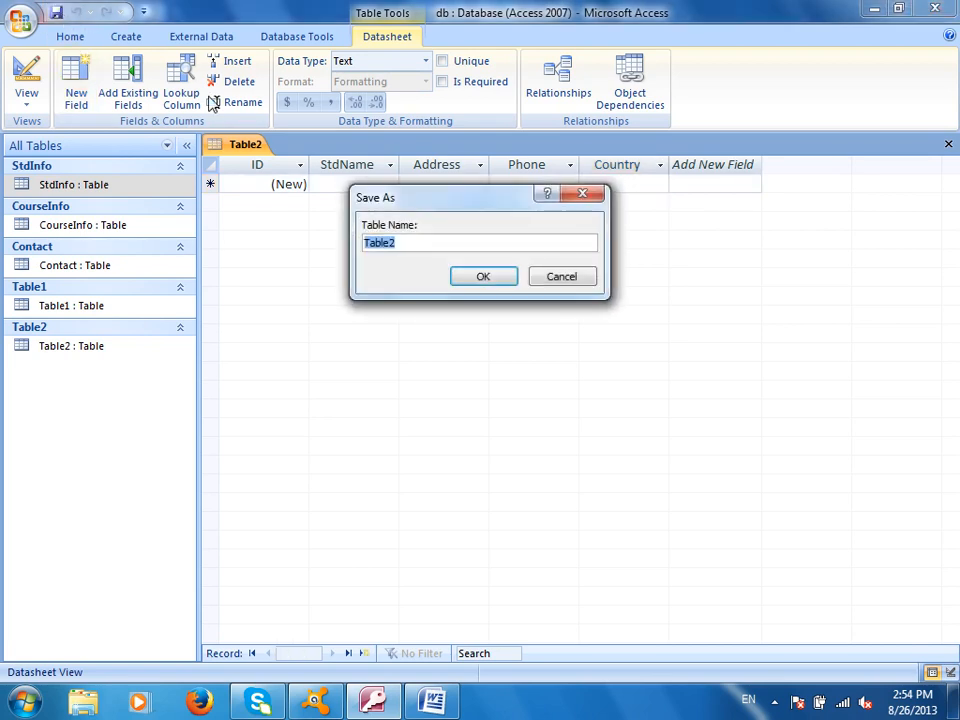
Name the new table AnotherMethod in Save As and close its tab
type("Anoh")
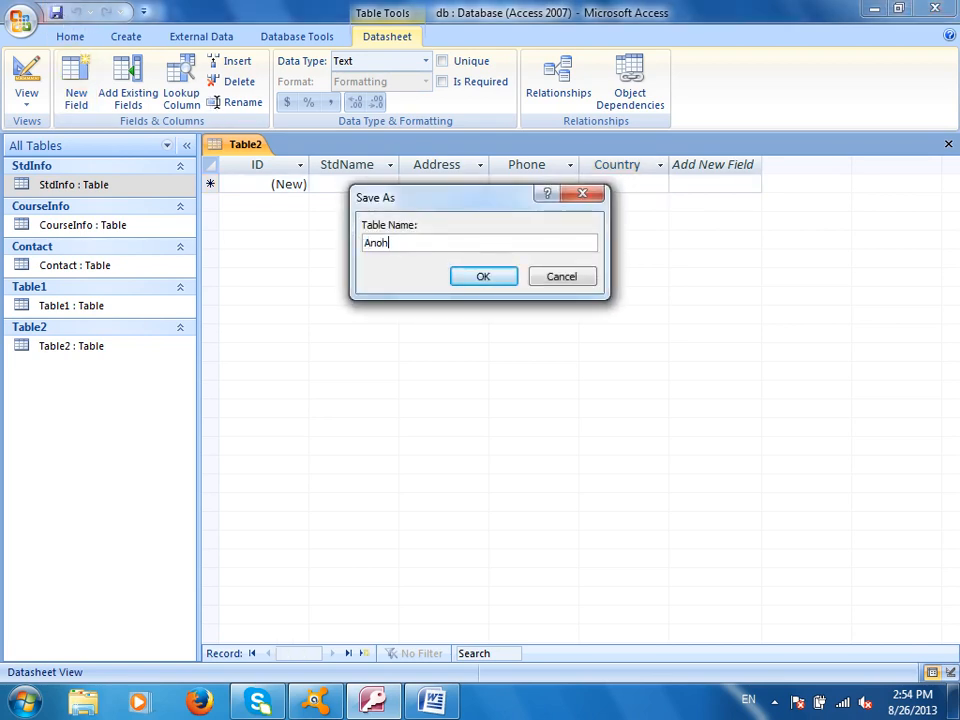
key("Return")
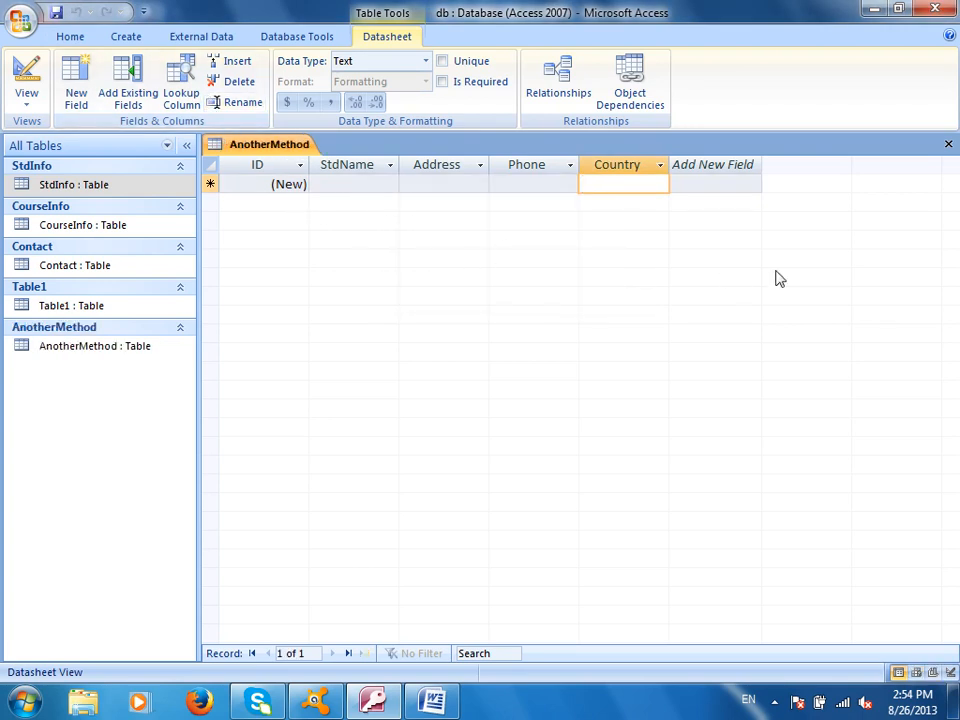
left_click(948, 144)
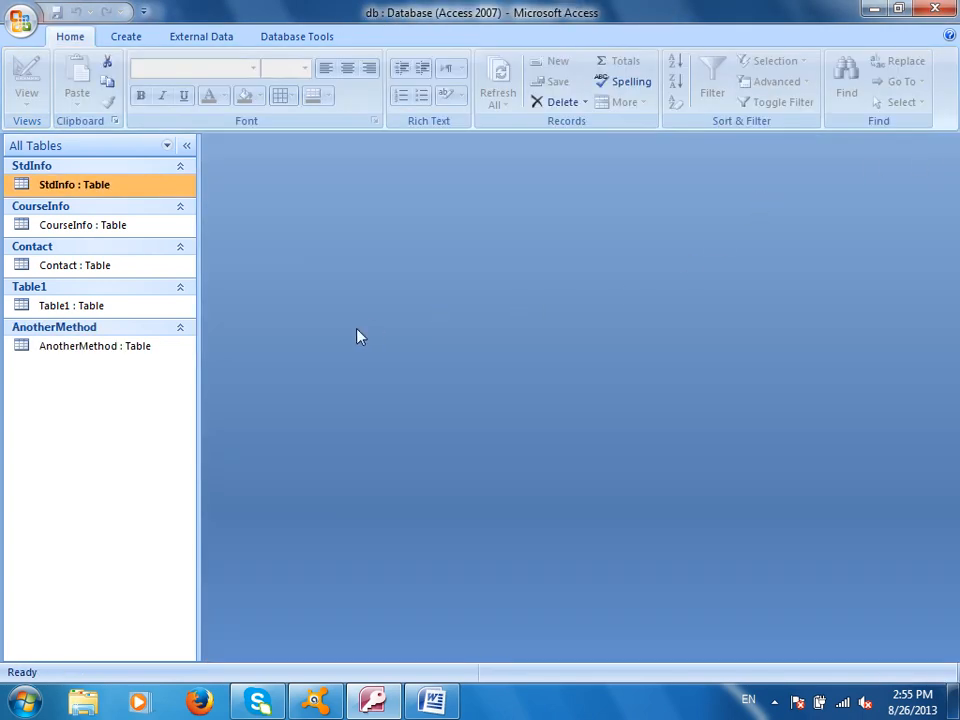
Reopen the AnotherMethod table, check its fields in Design view, then close it
double_click(128, 348)
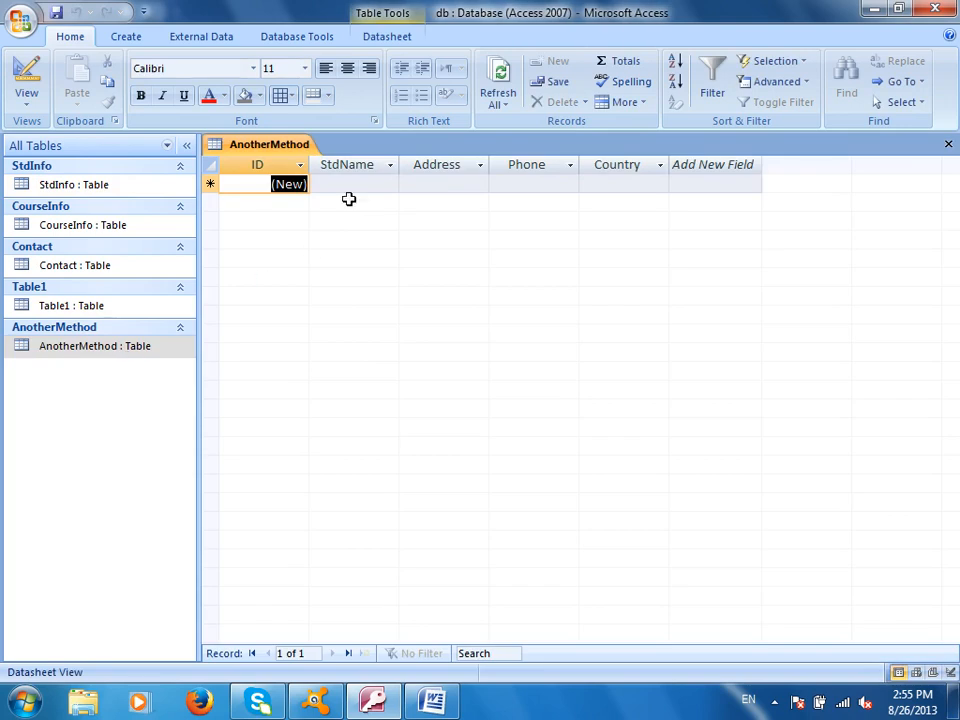
left_click(28, 72)
key("ctrl+w")
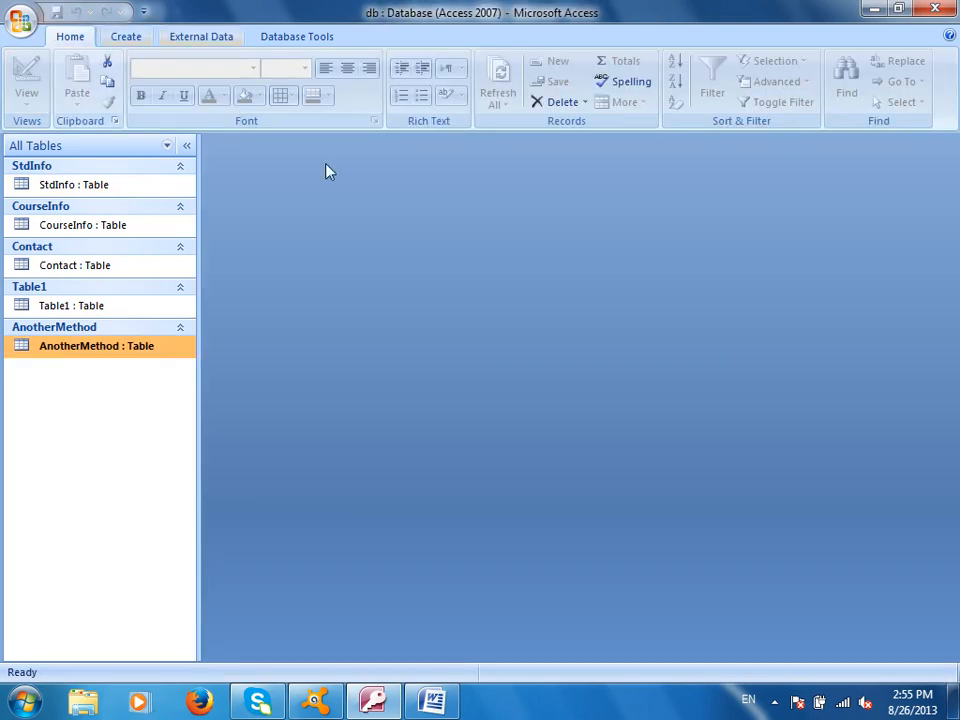
left_click(124, 37)
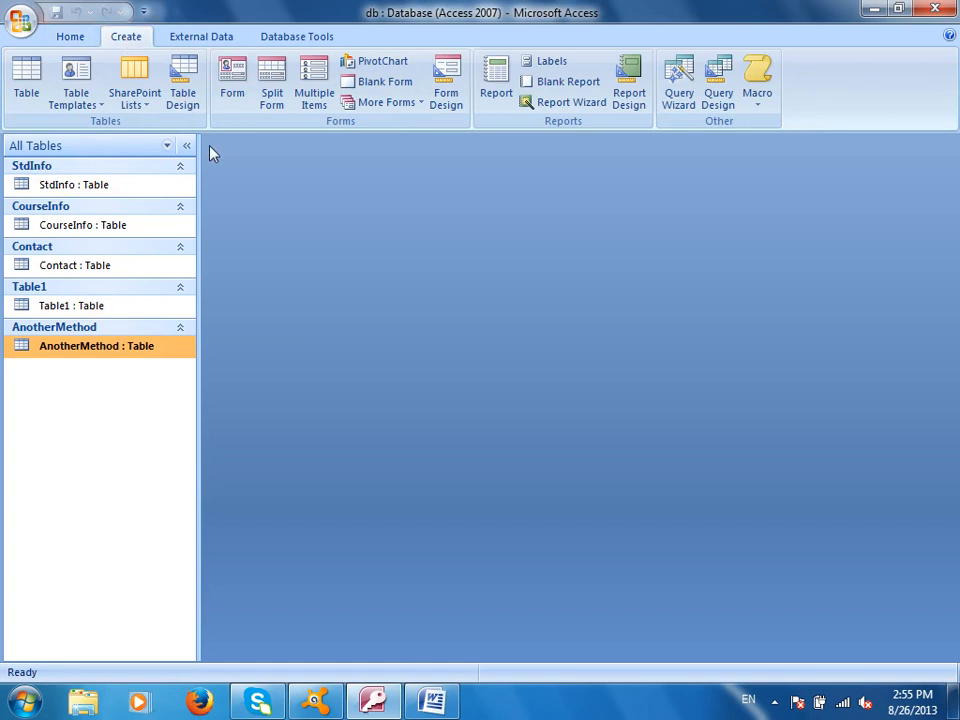